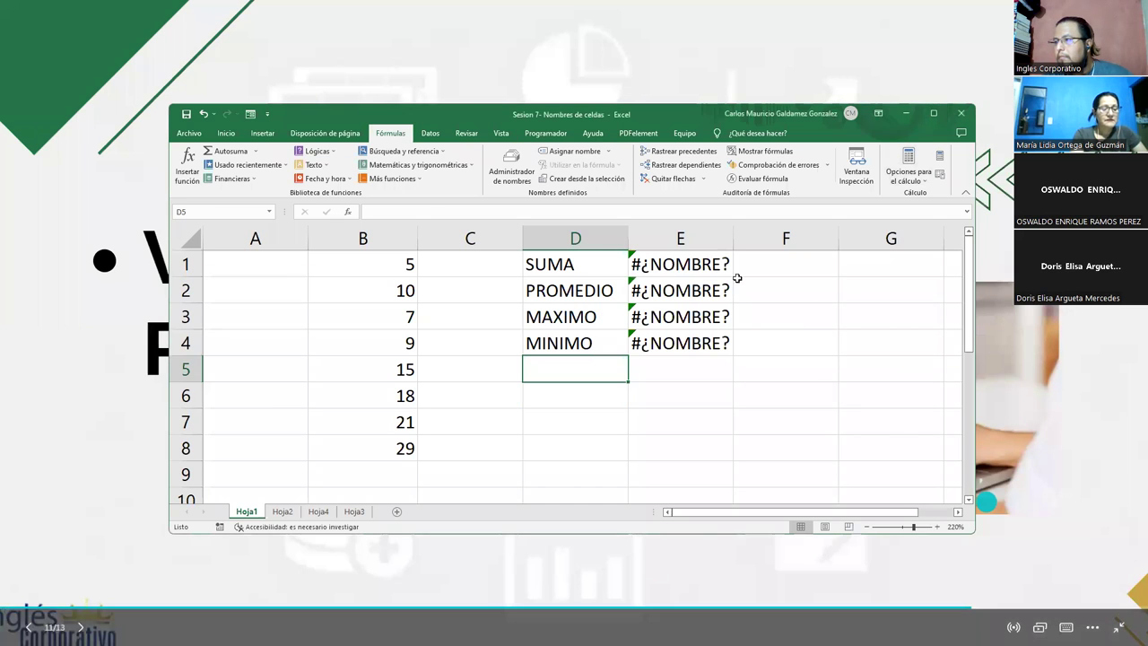
- Clear the #¿NOMBRE? errors from E1:E4 on Hoja1 and maximise the workbook window
left_click_drag(657, 262, 653, 343)
key("Delete")
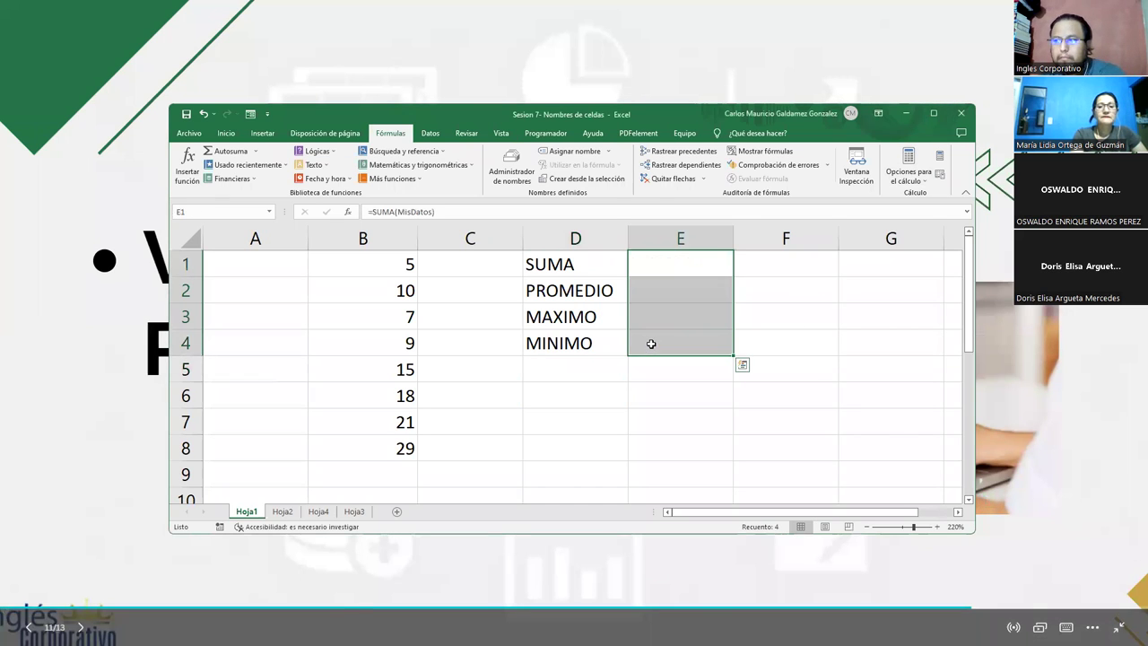
left_click(934, 113)
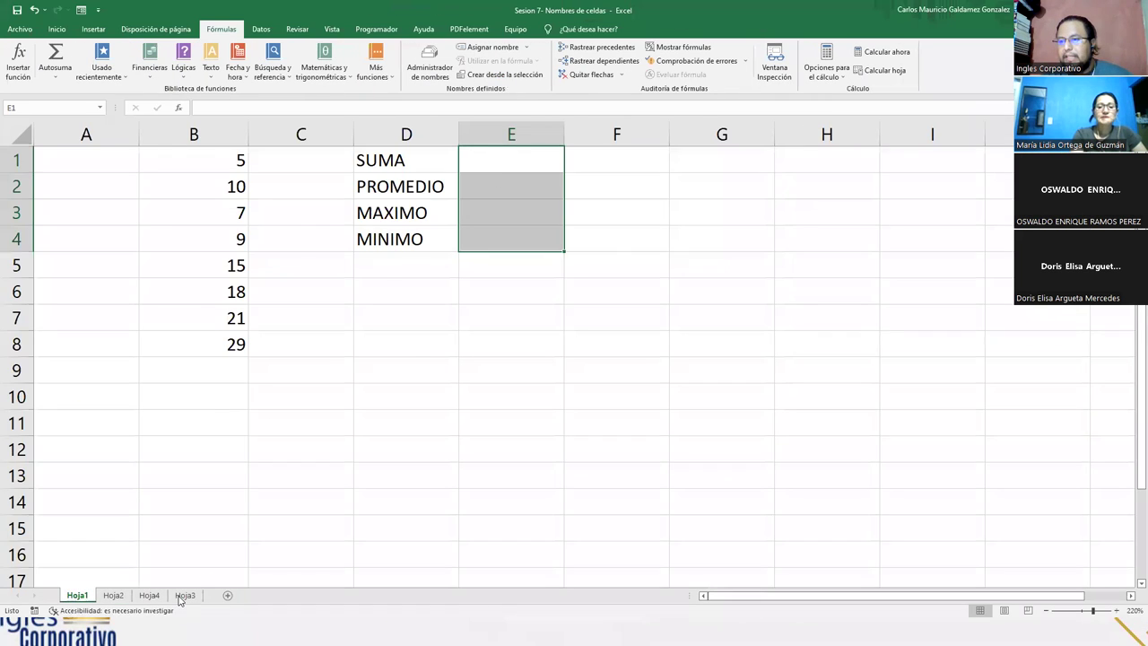
- Review the M2, M5 and M4 total formulas on Hoja2, then return to Hoja1
left_click(113, 595)
left_click(750, 168)
left_click(760, 257)
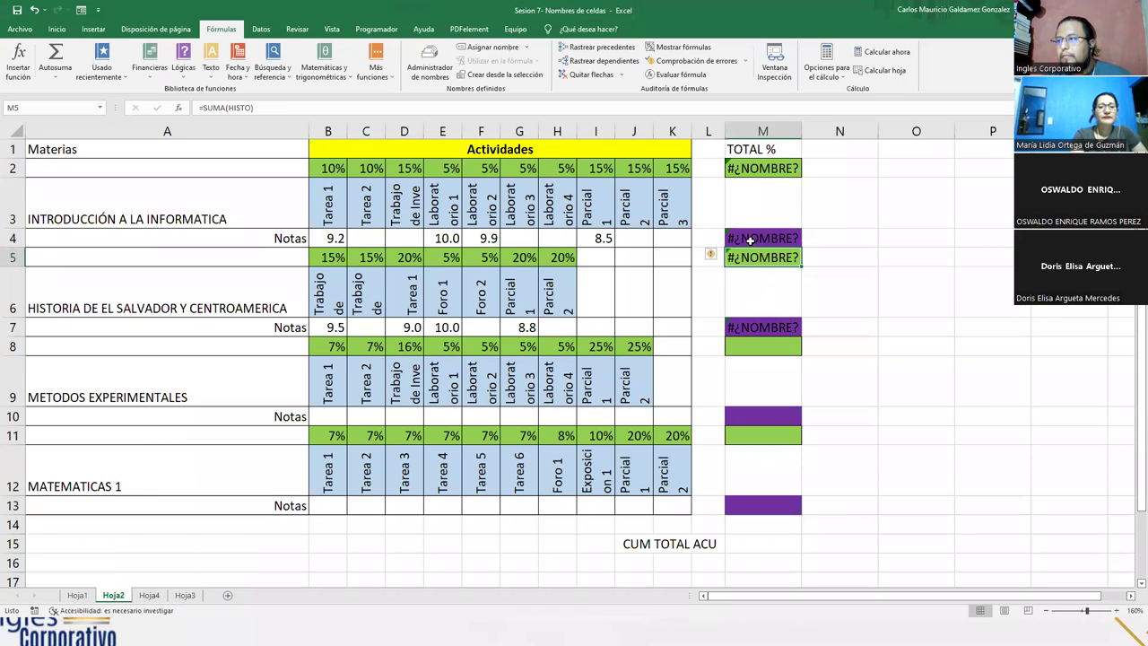
left_click(751, 240)
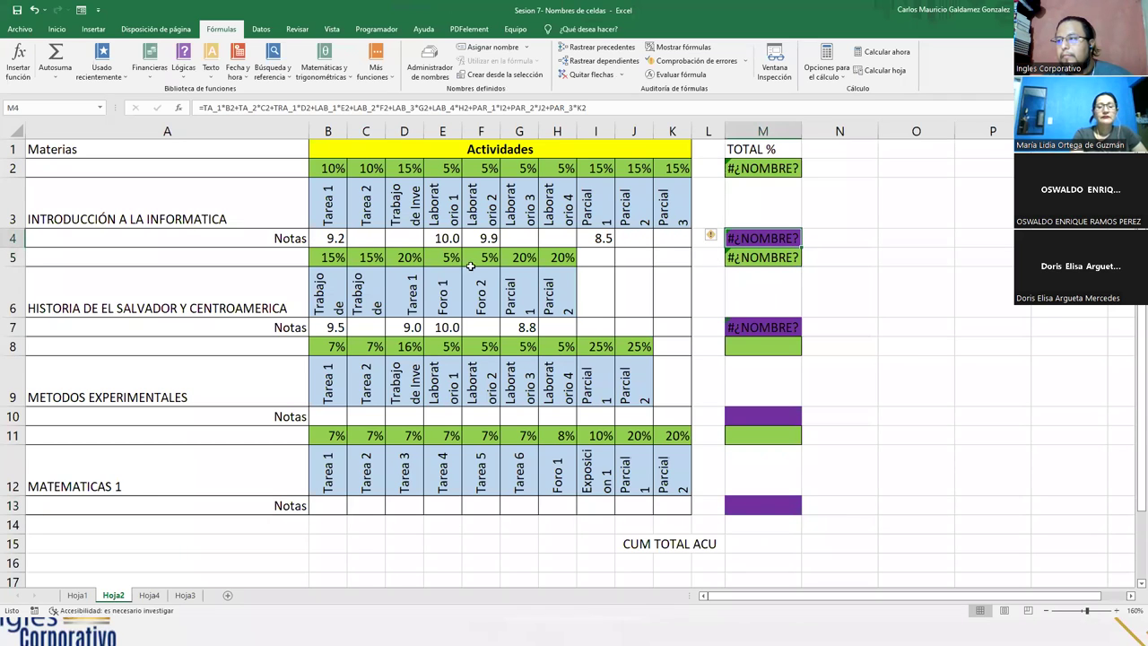
left_click(742, 168)
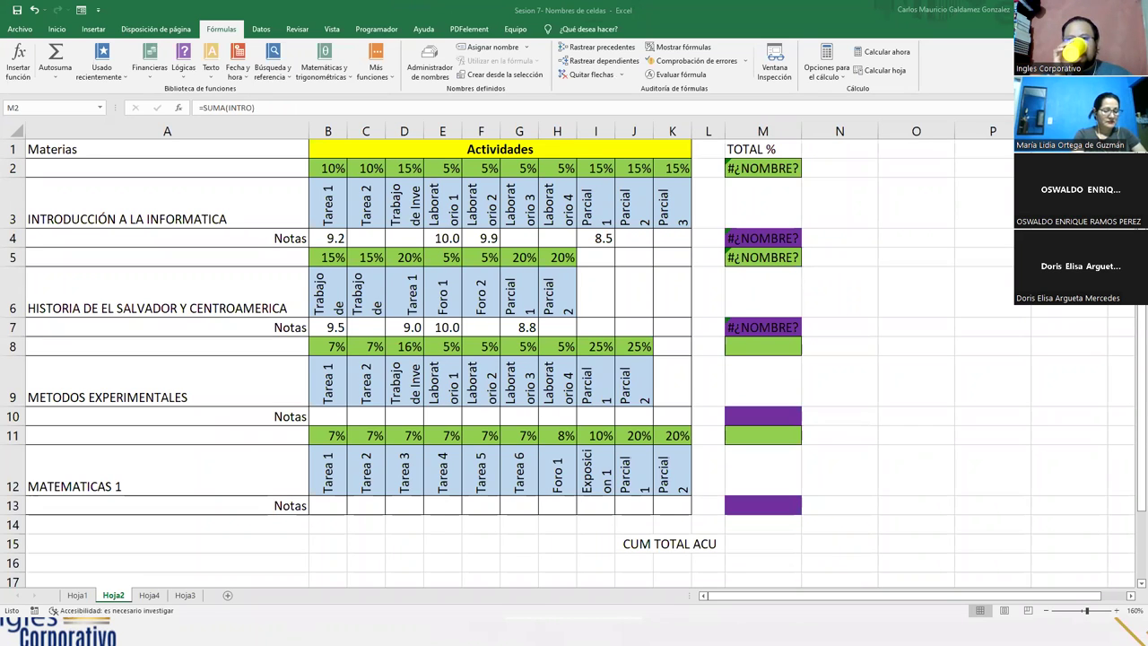
left_click(75, 597)
left_click(75, 598)
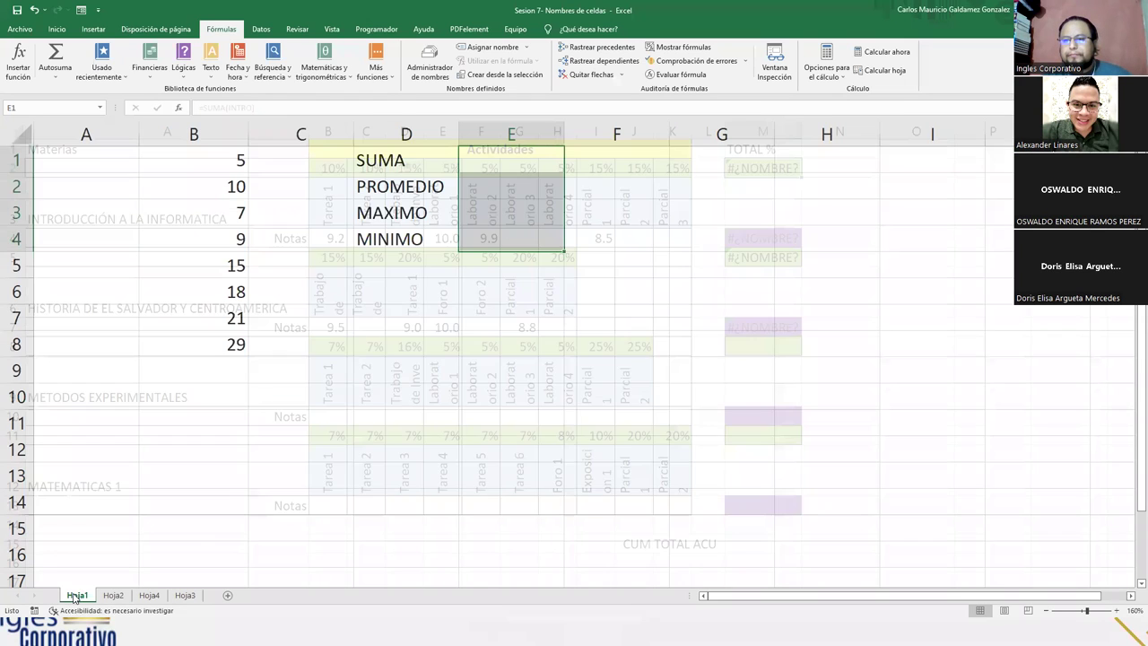
left_click(281, 271)
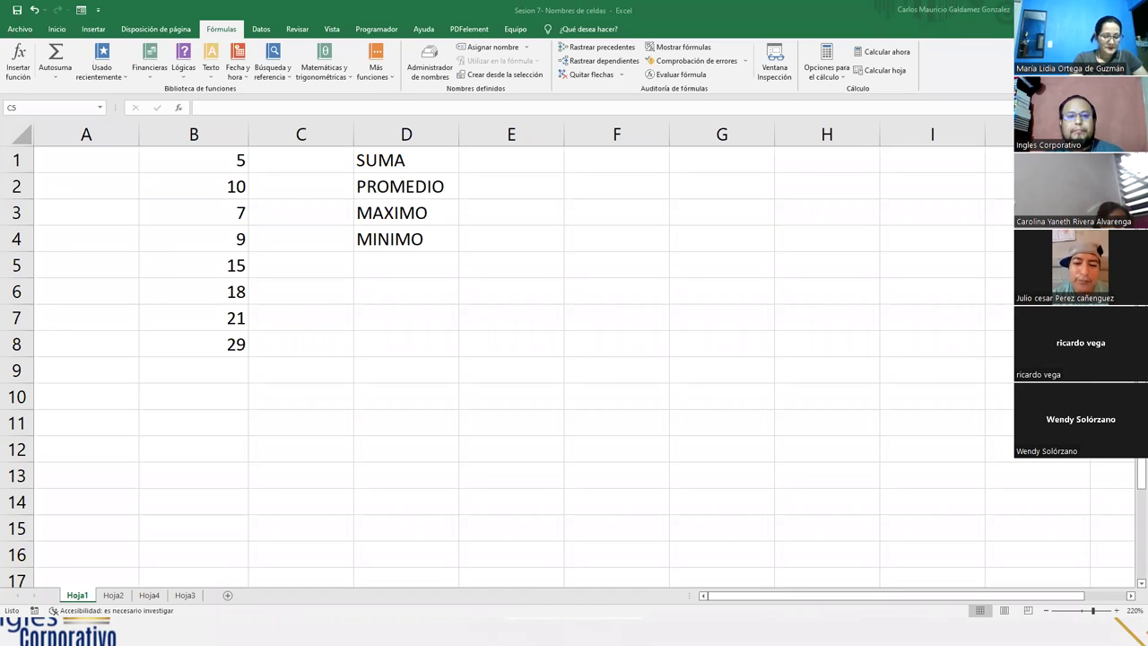
- Switch to the Inicio tab and try selecting B1:B8 and the D1:D4 labels
left_click(415, 335)
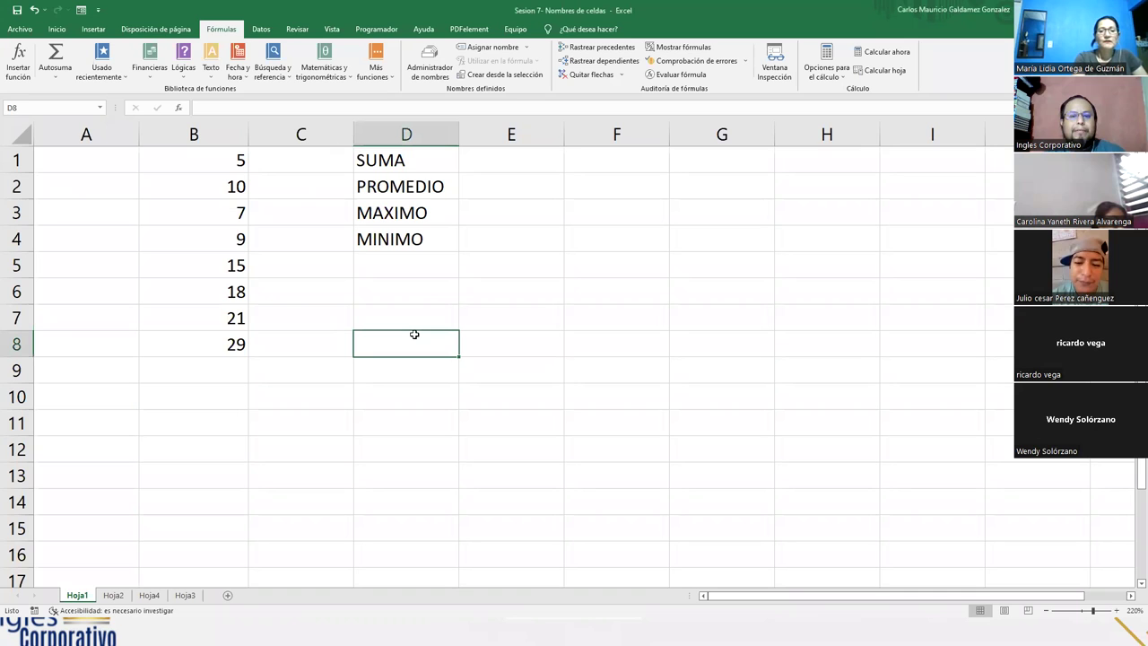
left_click(512, 160)
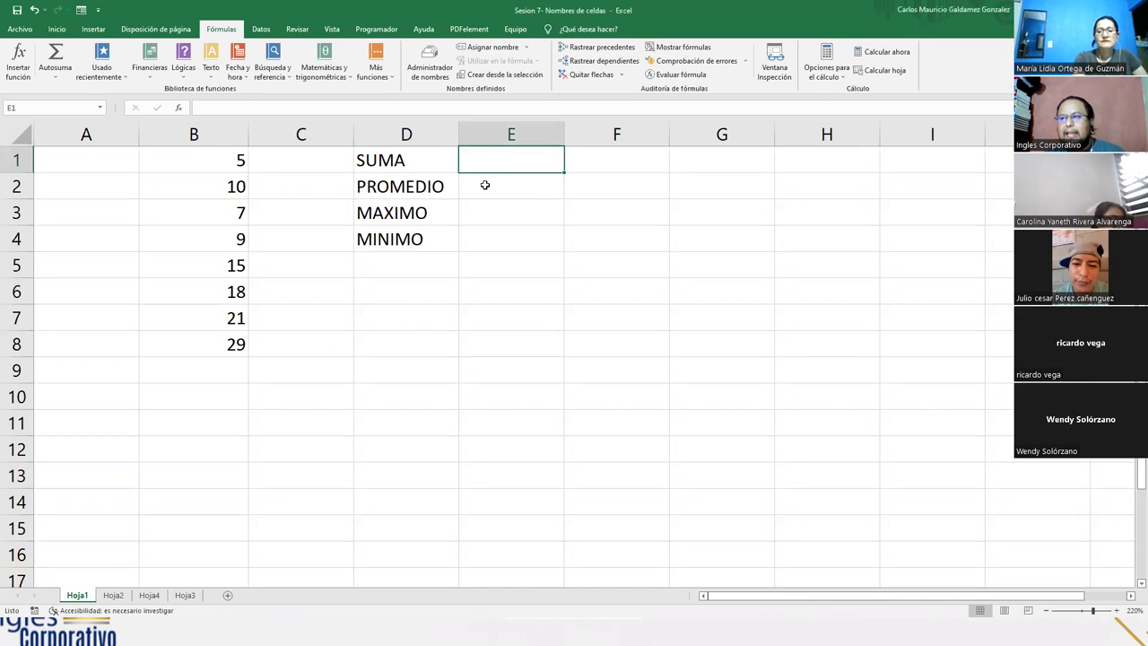
left_click(68, 28)
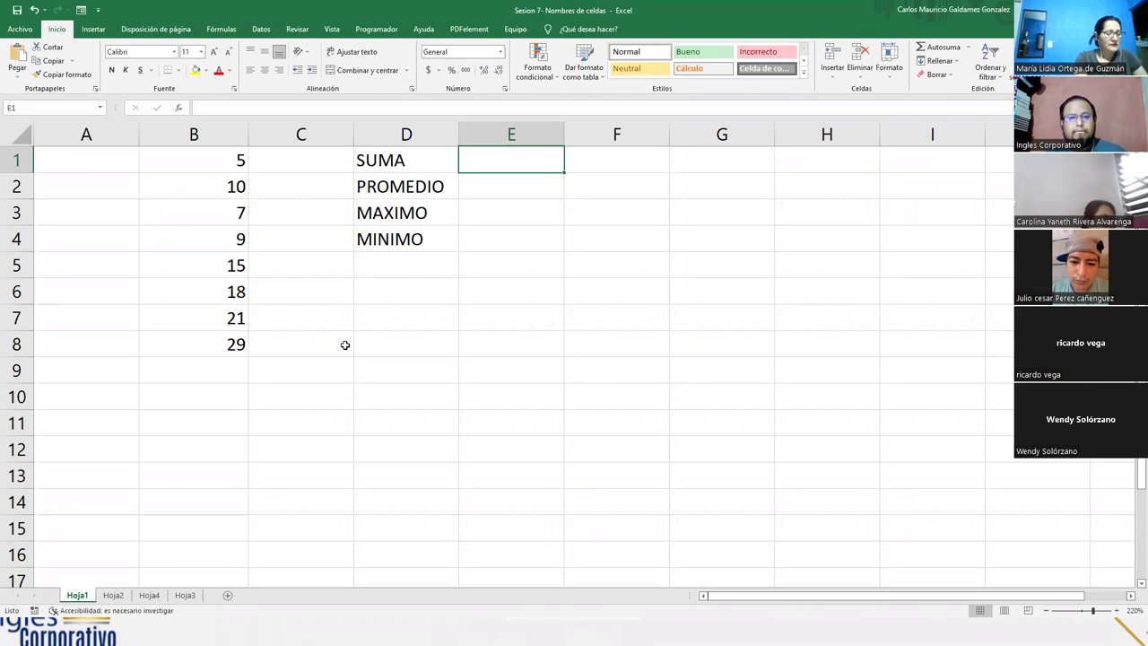
left_click(158, 182)
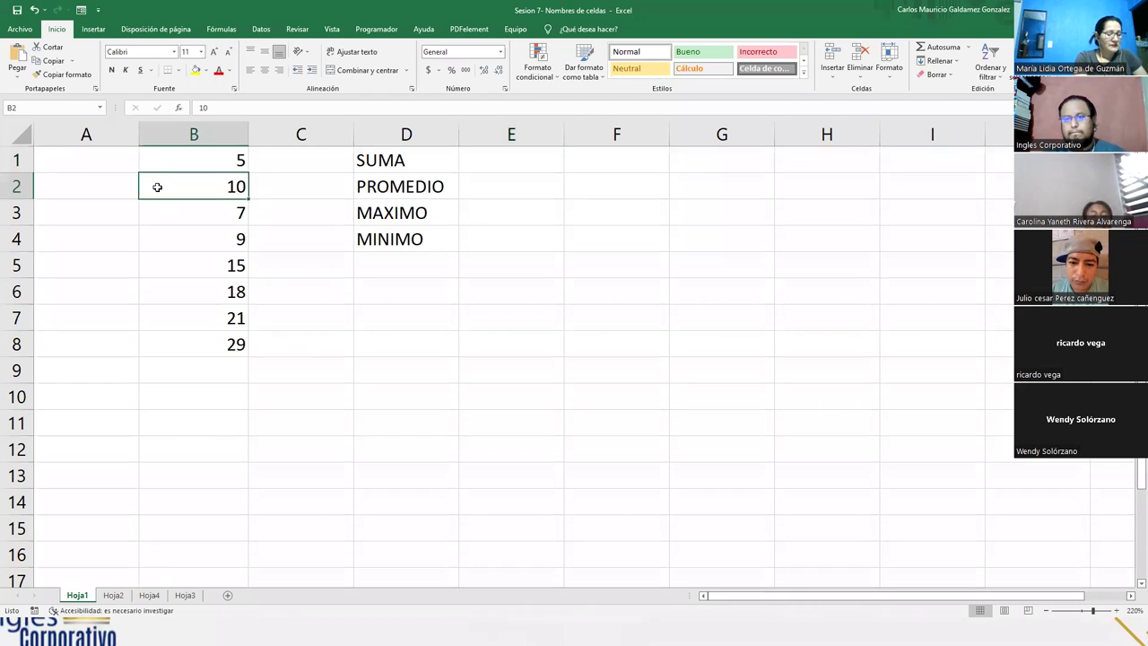
left_click_drag(164, 157, 202, 343)
left_click(202, 344)
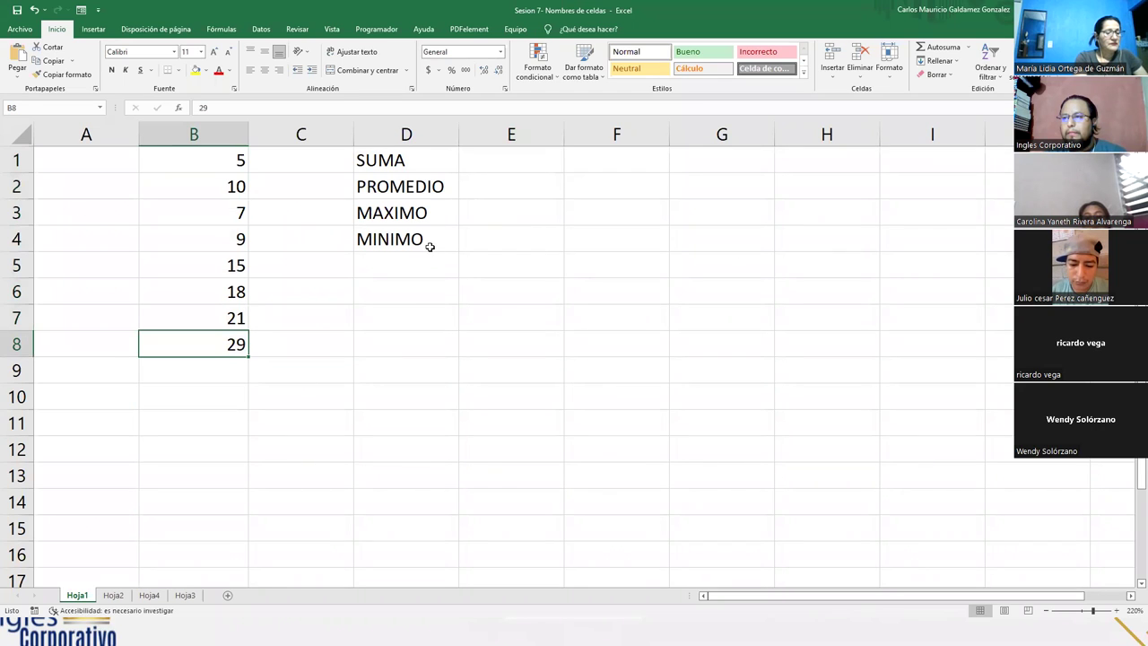
left_click_drag(412, 162, 415, 235)
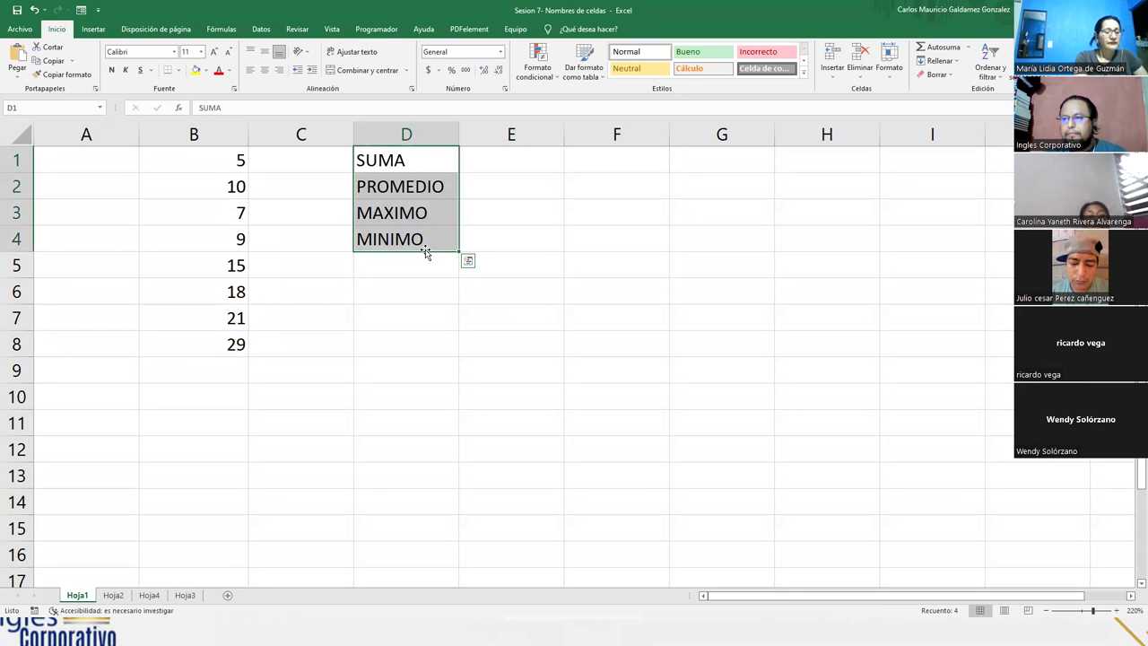
left_click(479, 165)
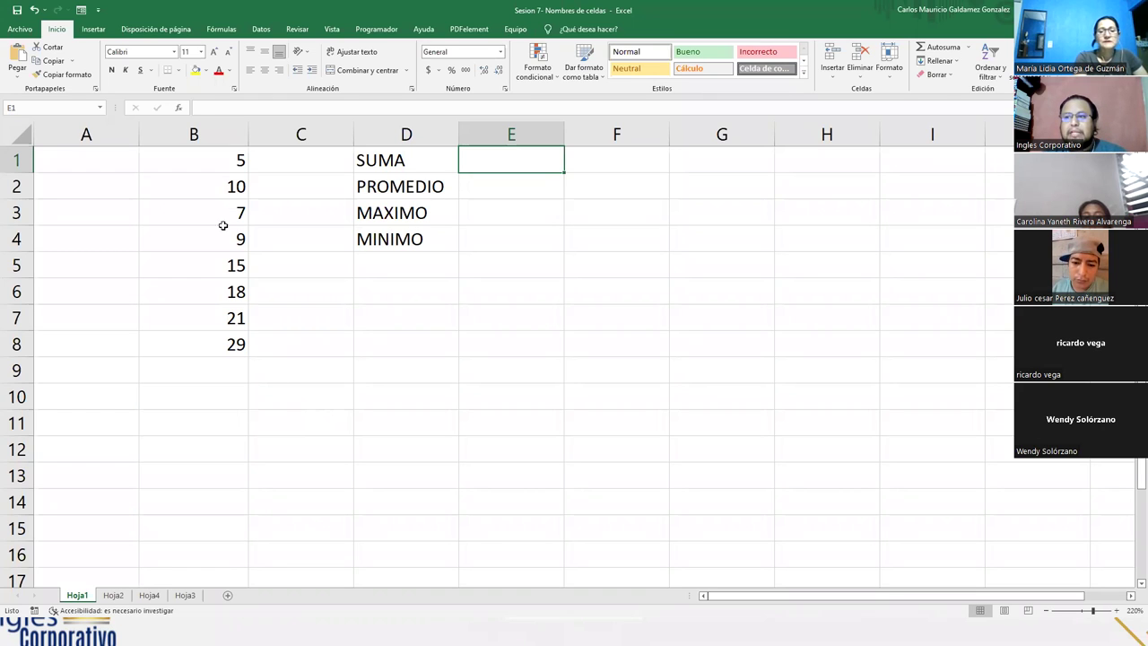
- Select the eight numbers in B1:B8 and click into the Name Box
left_click_drag(207, 159, 207, 343)
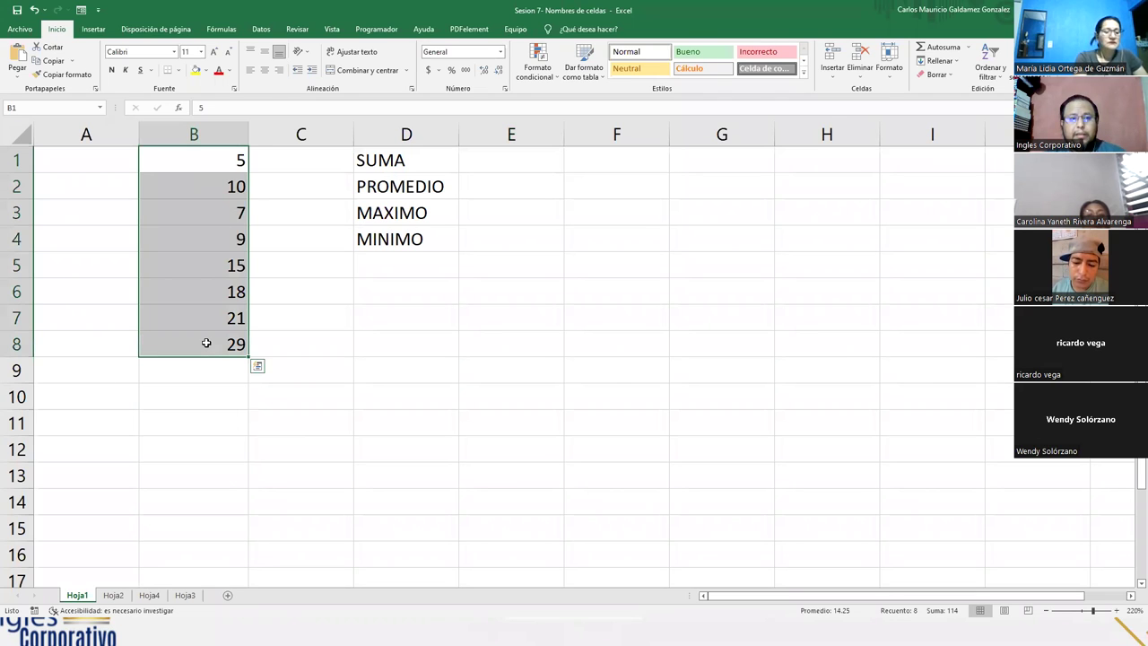
left_click(206, 344)
left_click_drag(207, 156, 182, 336)
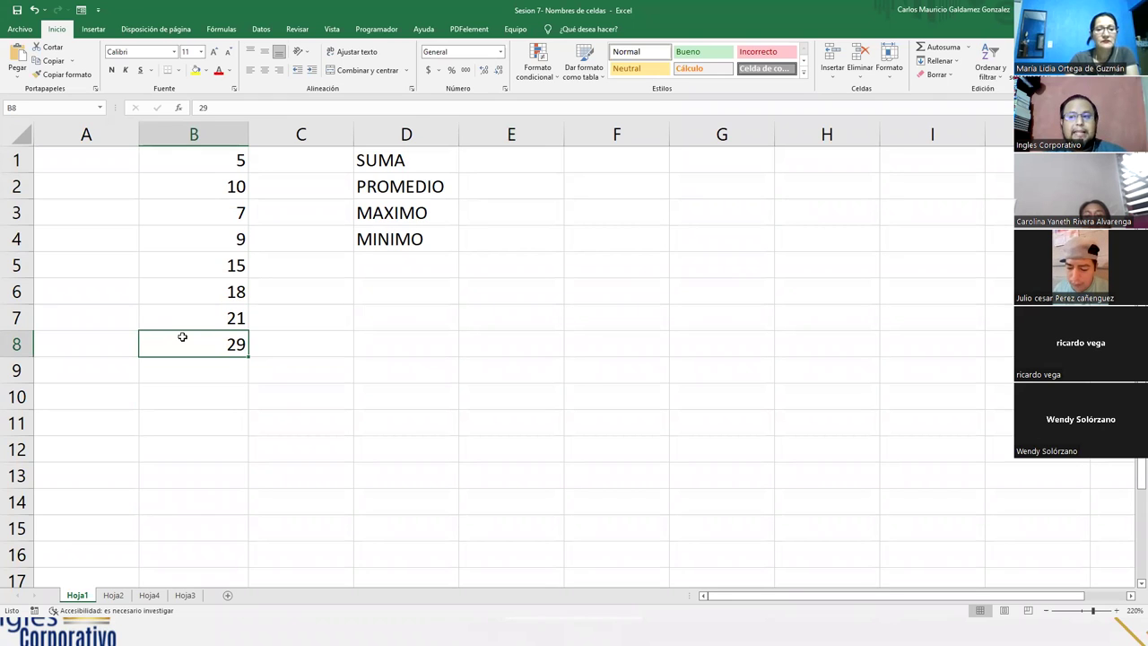
left_click(226, 210)
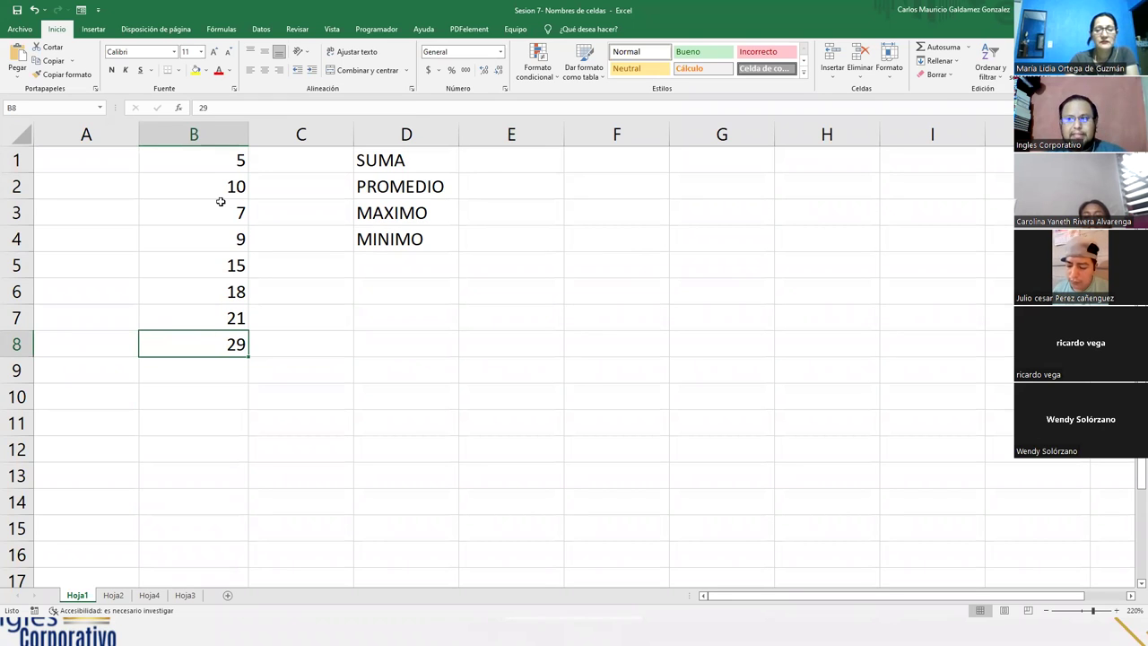
left_click(197, 162)
left_click_drag(192, 350, 186, 163)
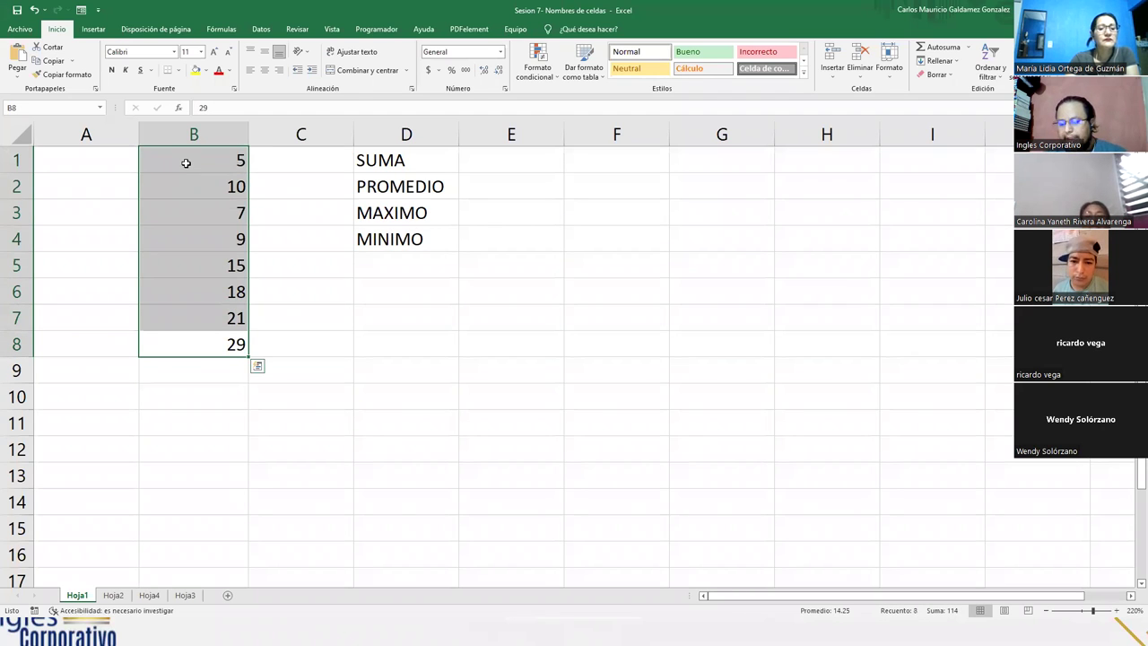
left_click(185, 162)
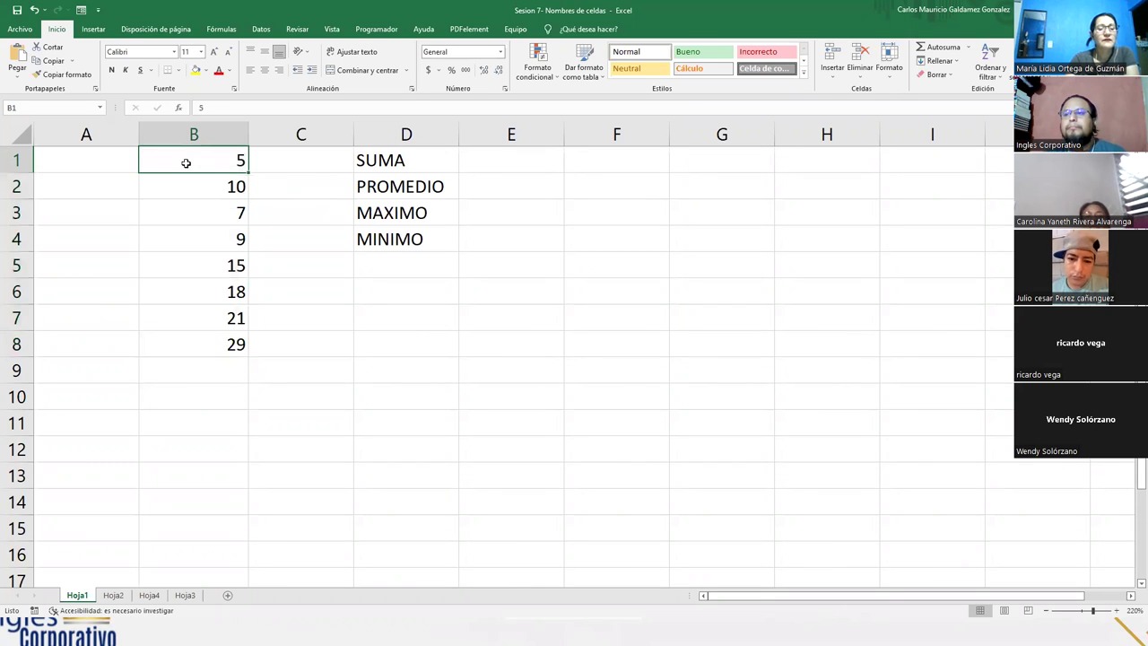
left_click(185, 344)
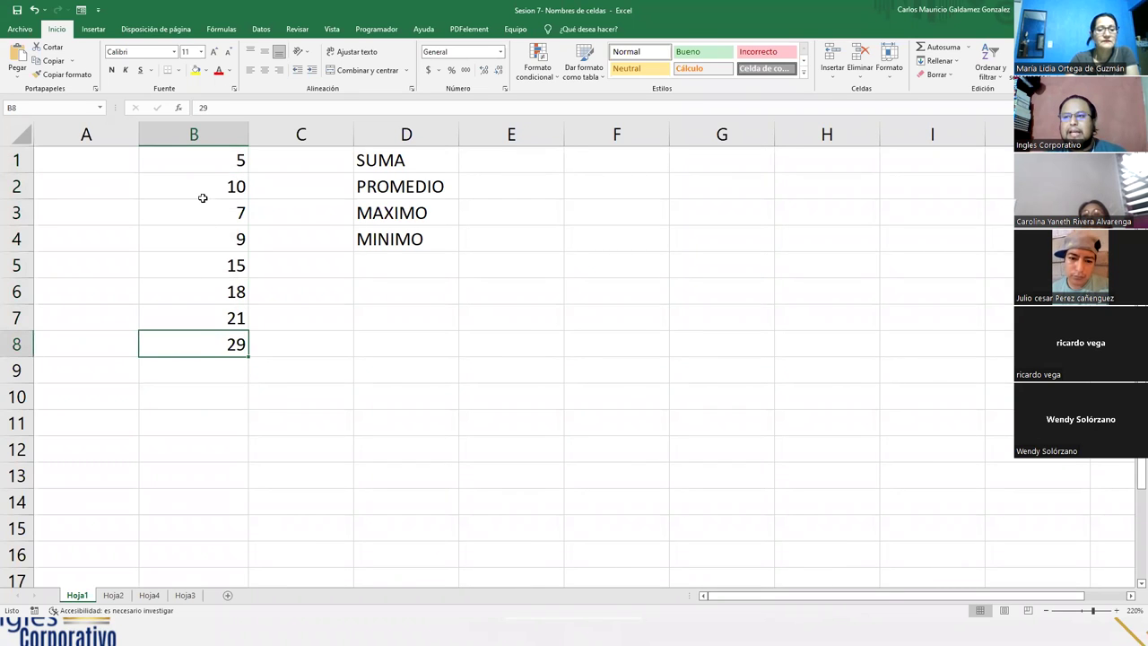
left_click_drag(197, 158, 196, 343)
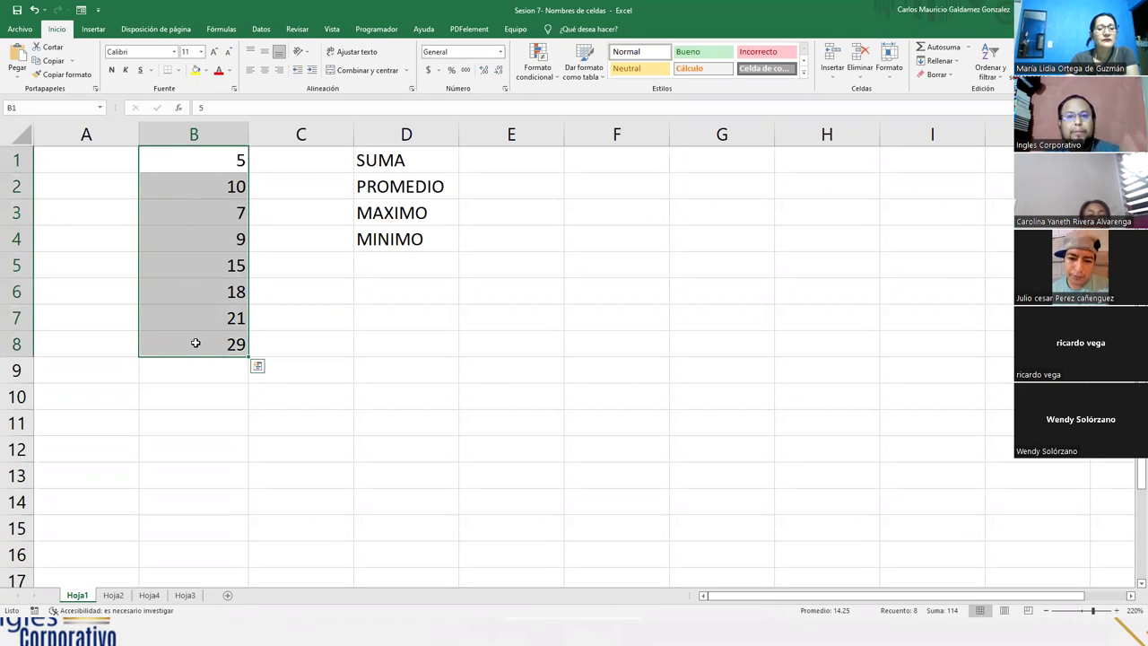
left_click(63, 106)
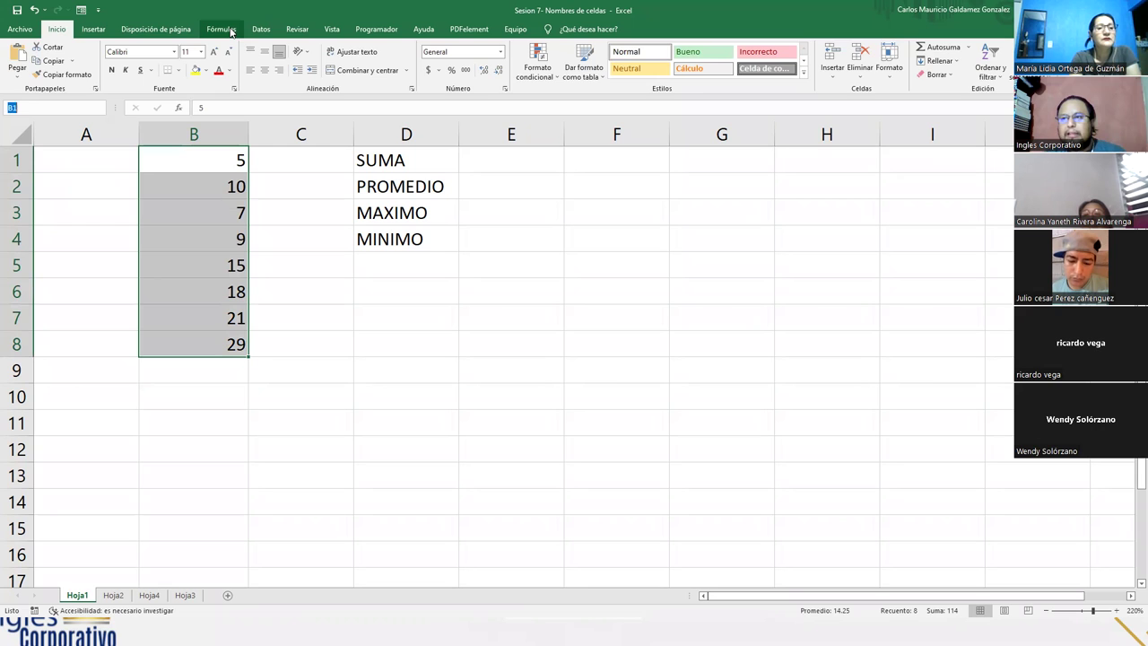
- Open Asignar nombre on the Fórmulas tab, then cancel the dialog
left_click(221, 29)
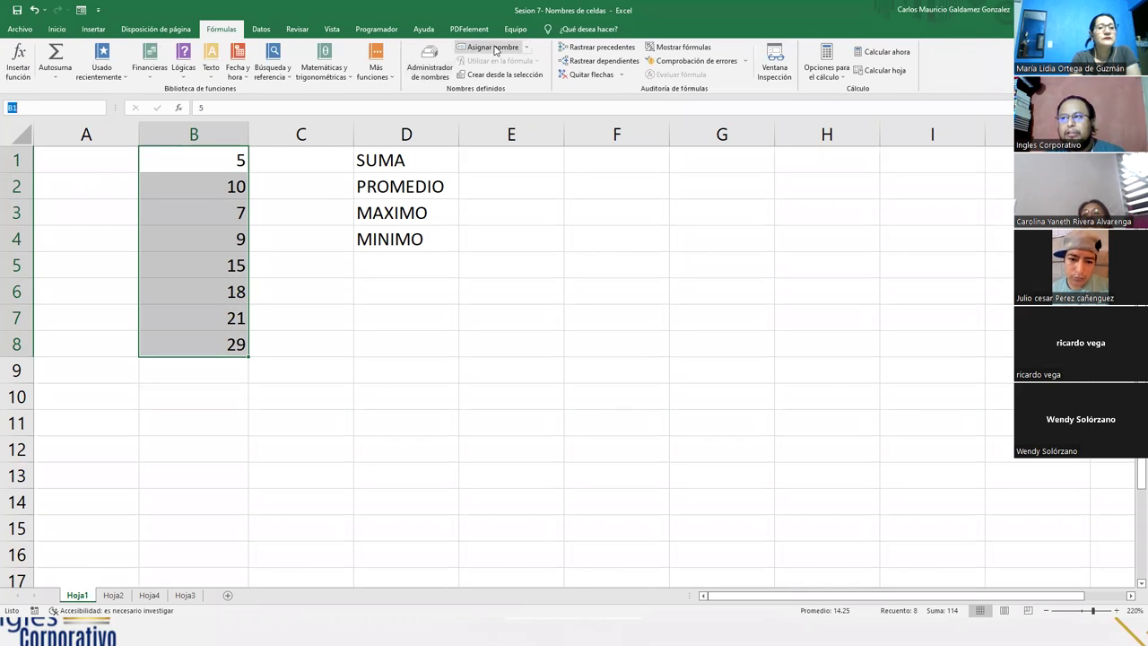
left_click(492, 48)
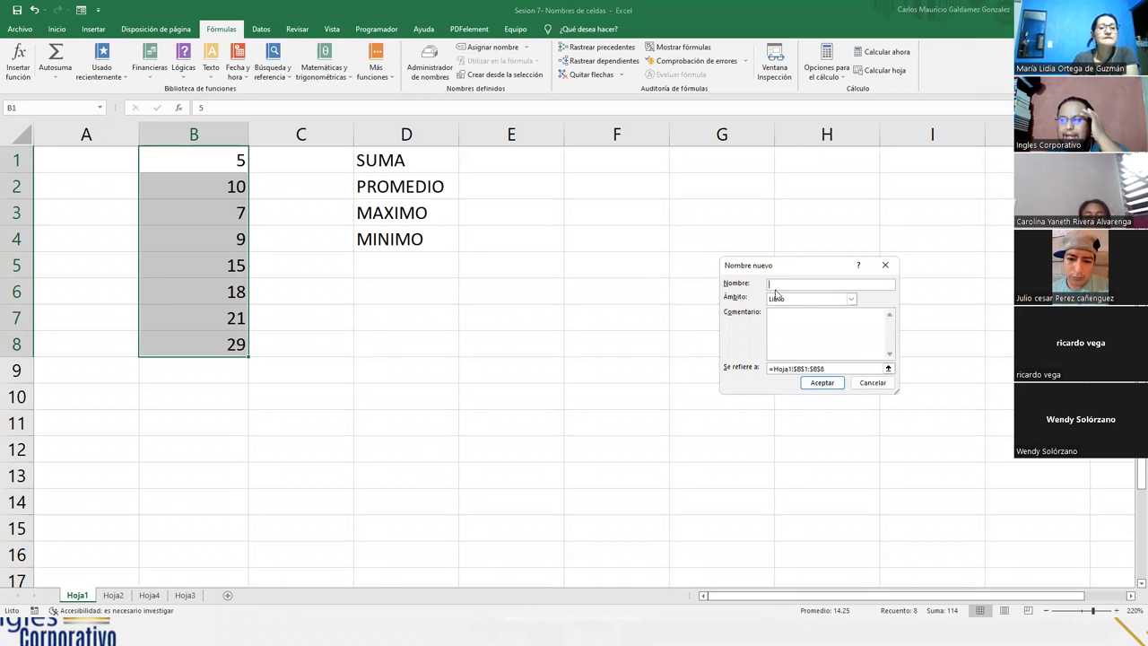
left_click_drag(781, 264, 571, 181)
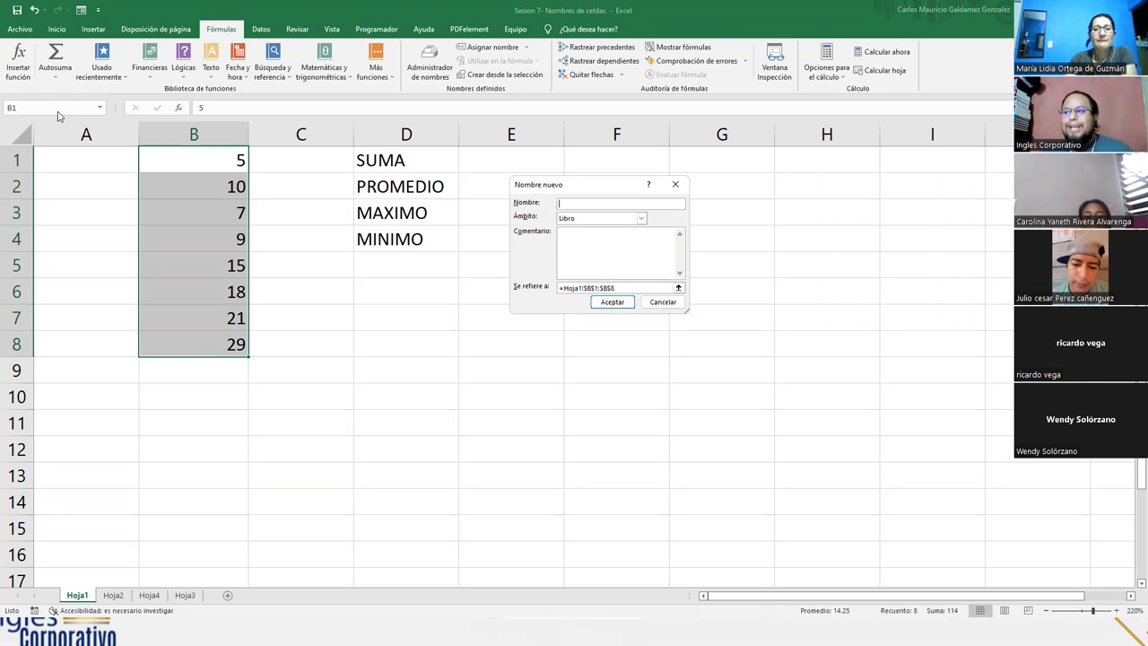
left_click(663, 302)
- Reselect B1:B8 and define the name Objetivo1 for it
left_click_drag(186, 162, 202, 345)
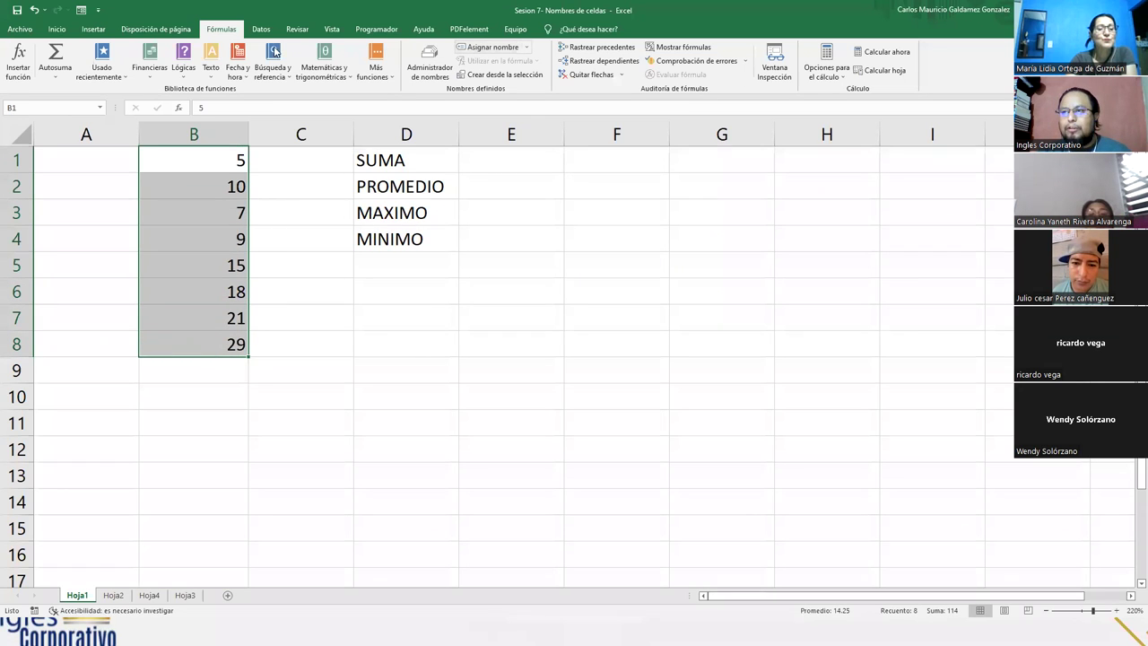
left_click(488, 49)
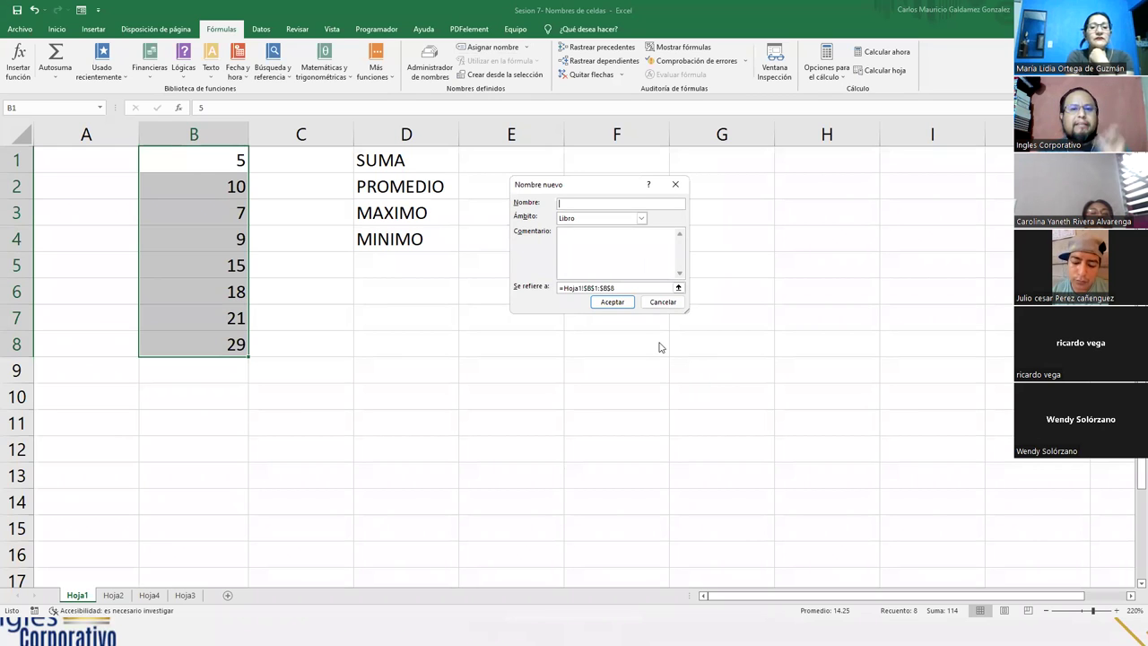
type("Objetivo1")
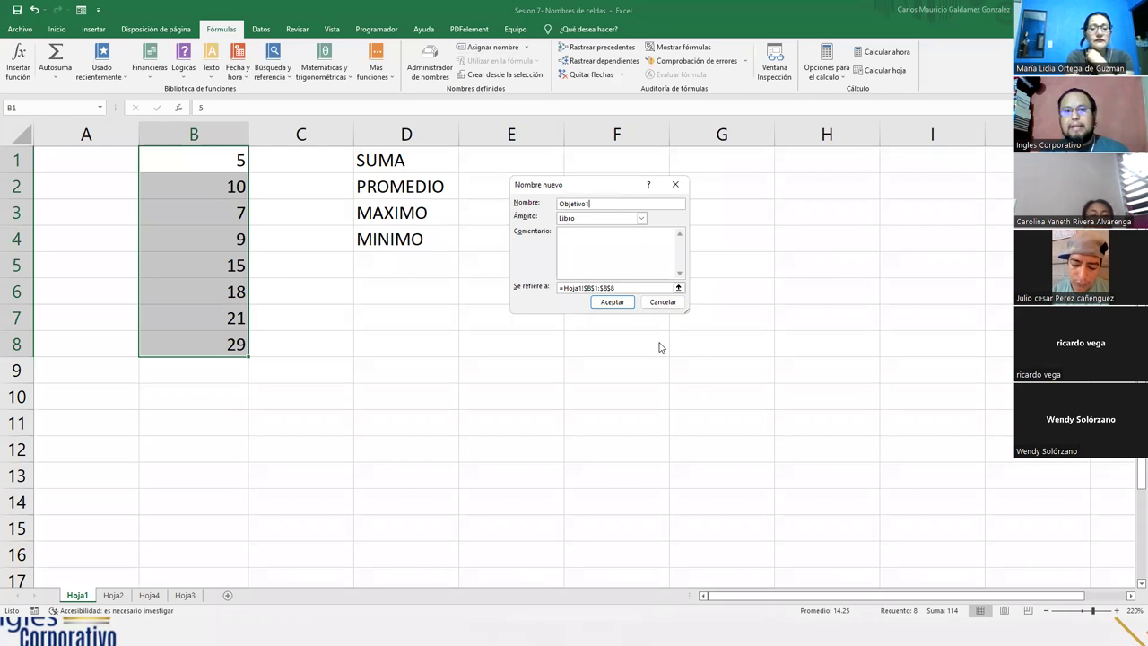
left_click(614, 308)
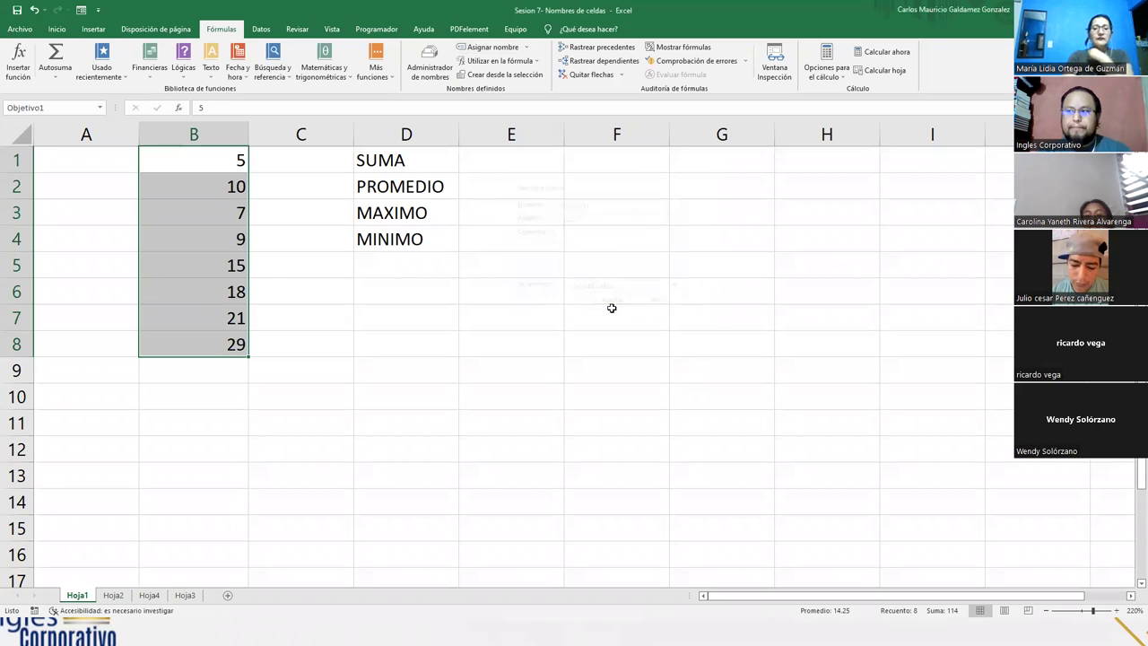
left_click(225, 335)
left_click_drag(195, 160, 199, 343)
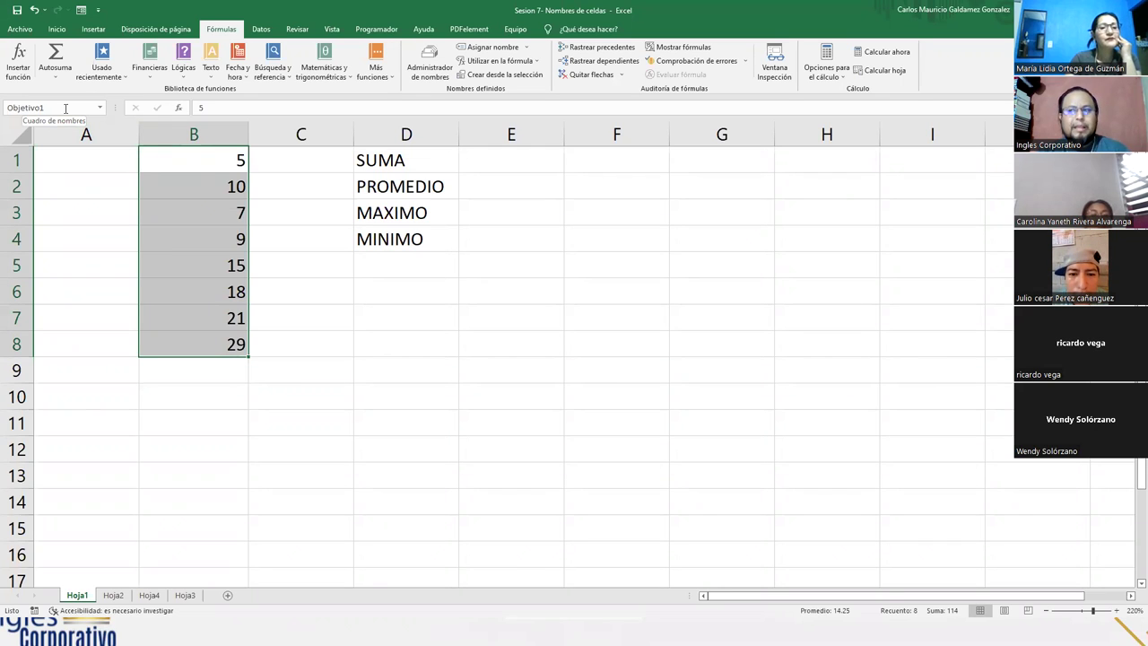
left_click(390, 297)
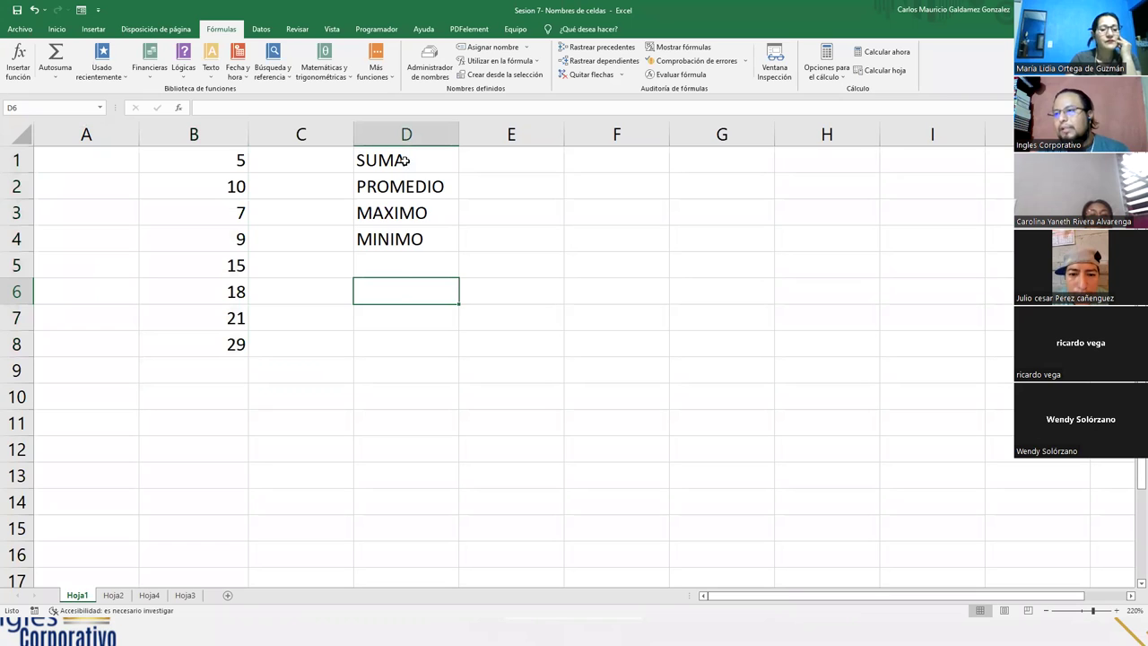
left_click_drag(502, 171, 503, 254)
left_click_drag(502, 212, 502, 253)
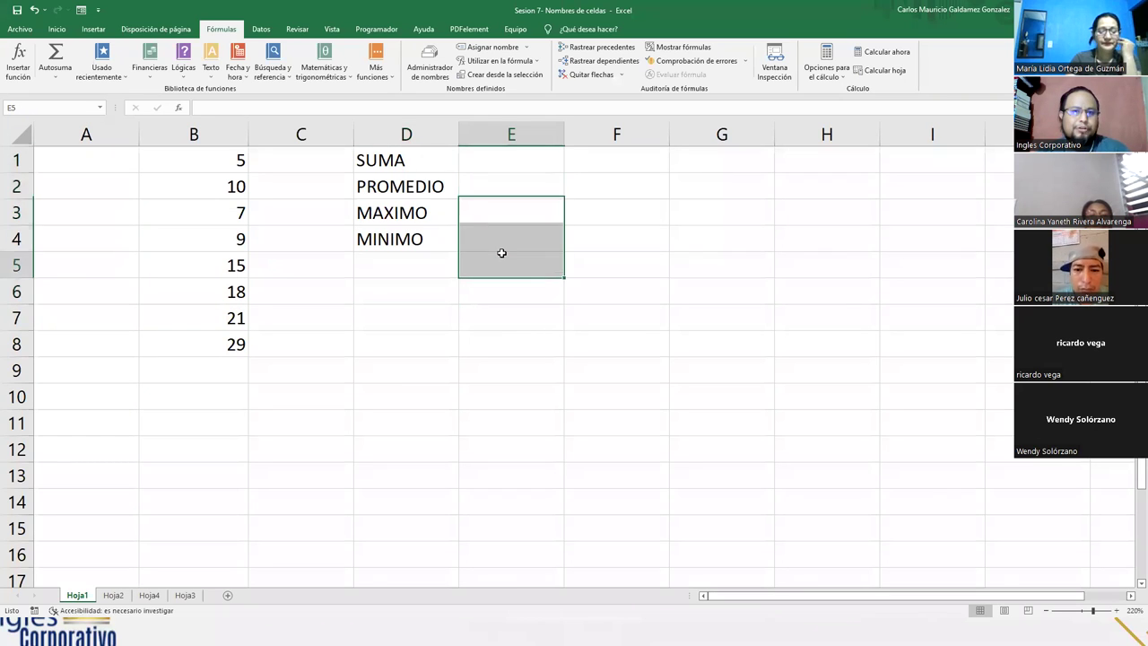
left_click(501, 253)
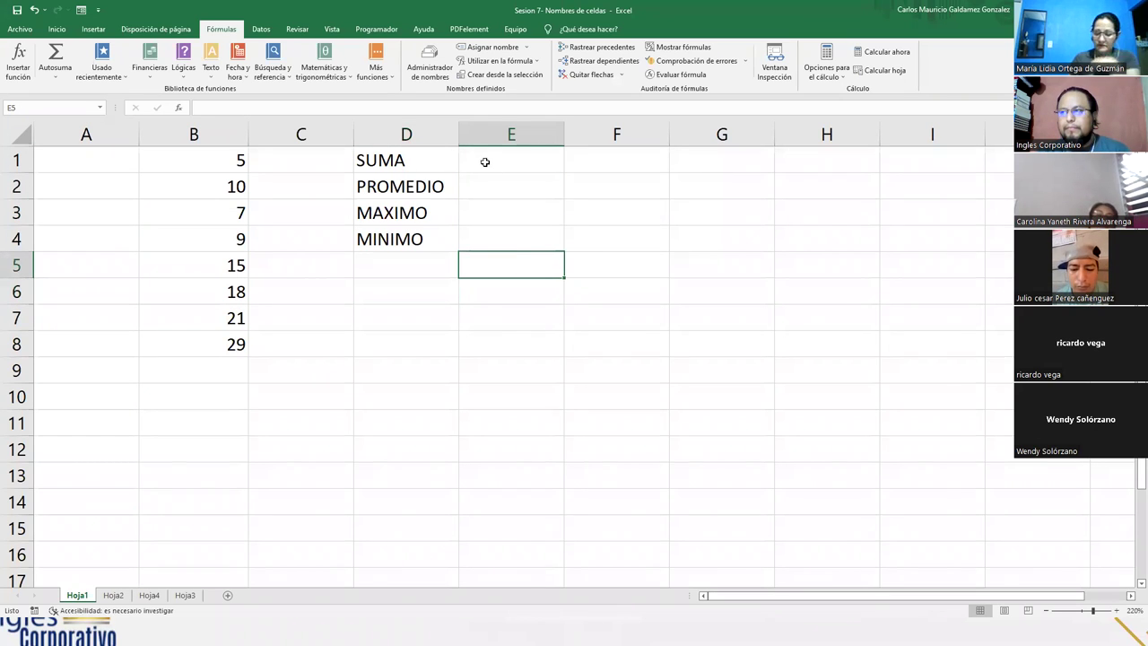
left_click_drag(485, 161, 487, 239)
left_click(377, 159)
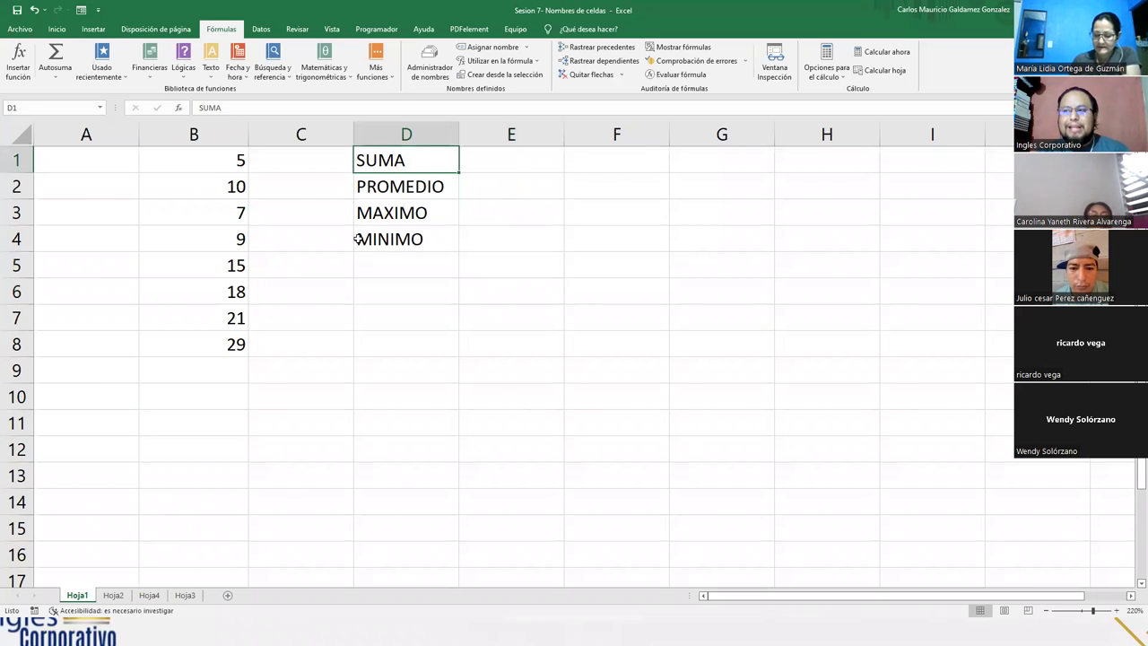
left_click(407, 186)
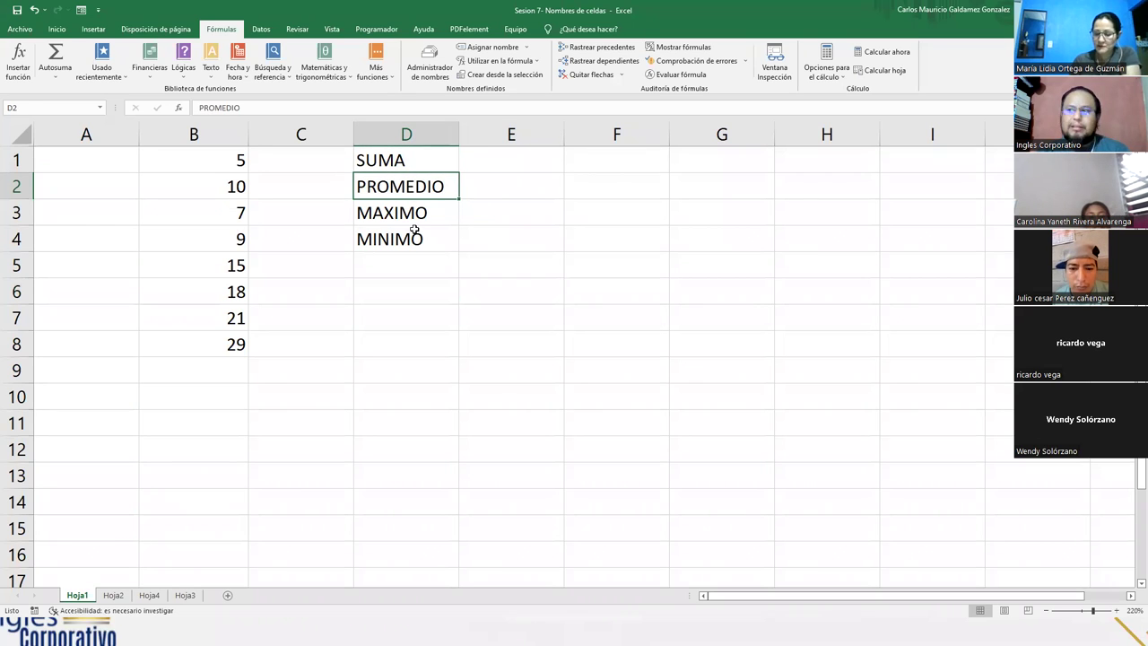
left_click(421, 214)
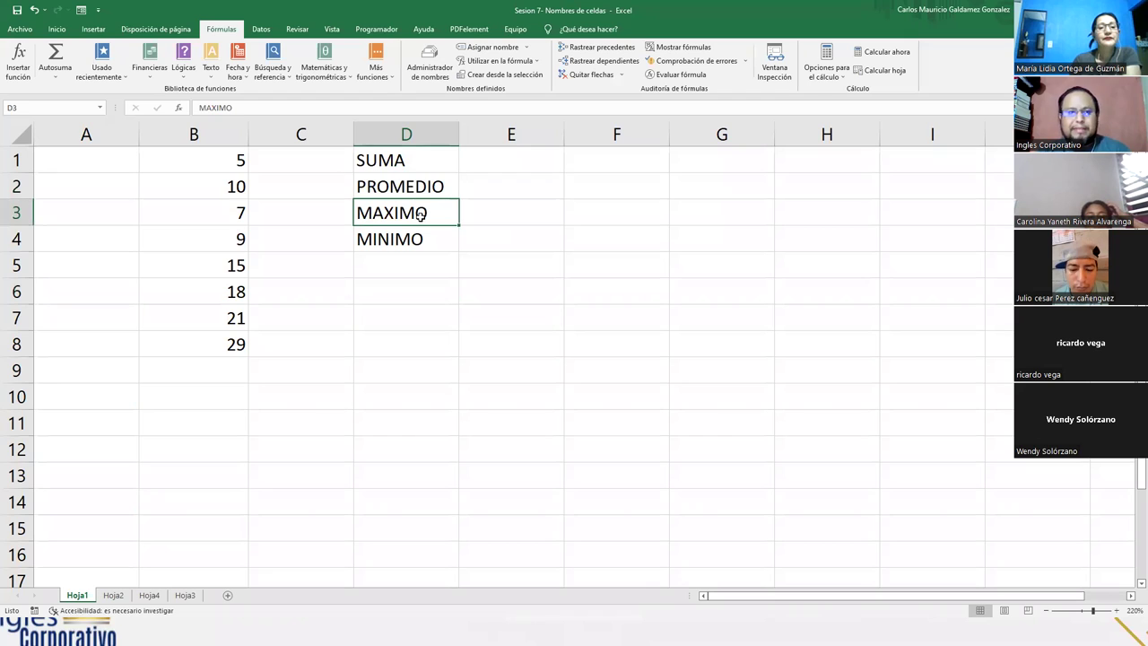
left_click(427, 242)
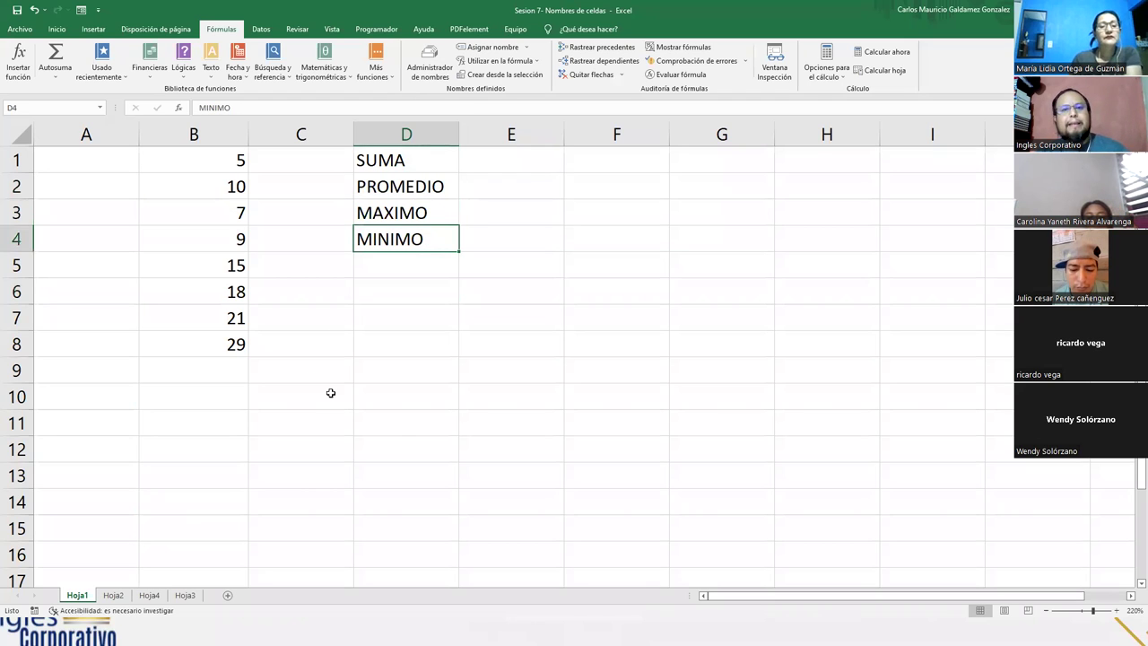
left_click(488, 165)
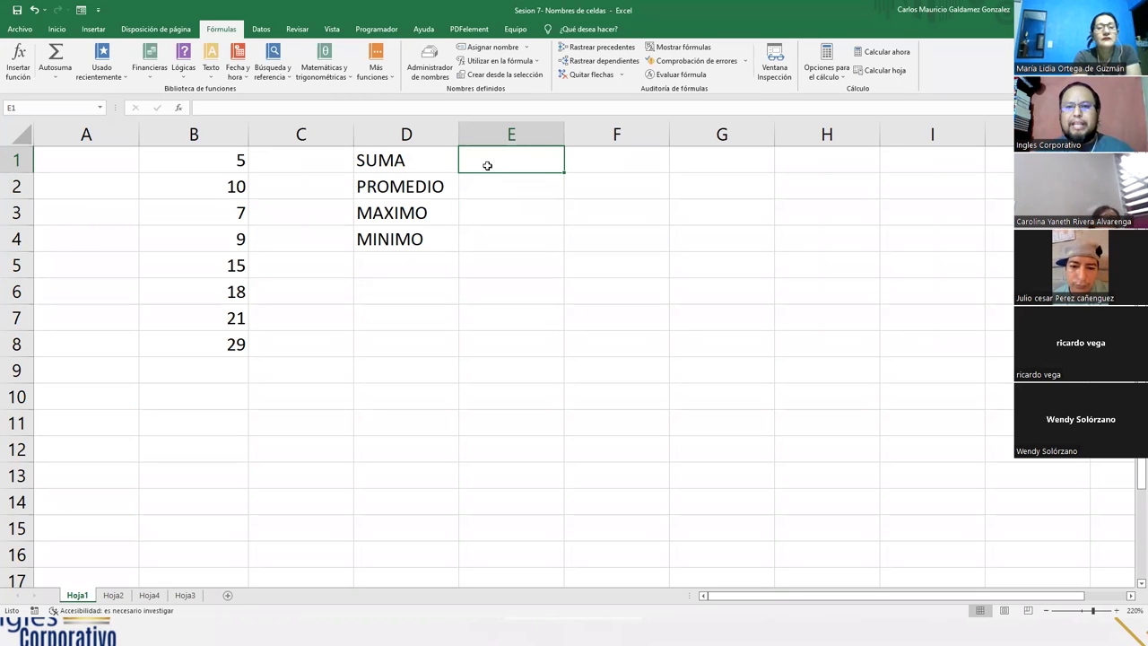
- Start a SUMA formula in E1, trying B1:B8 cell references before removing them
type("=suma")
key("Tab")
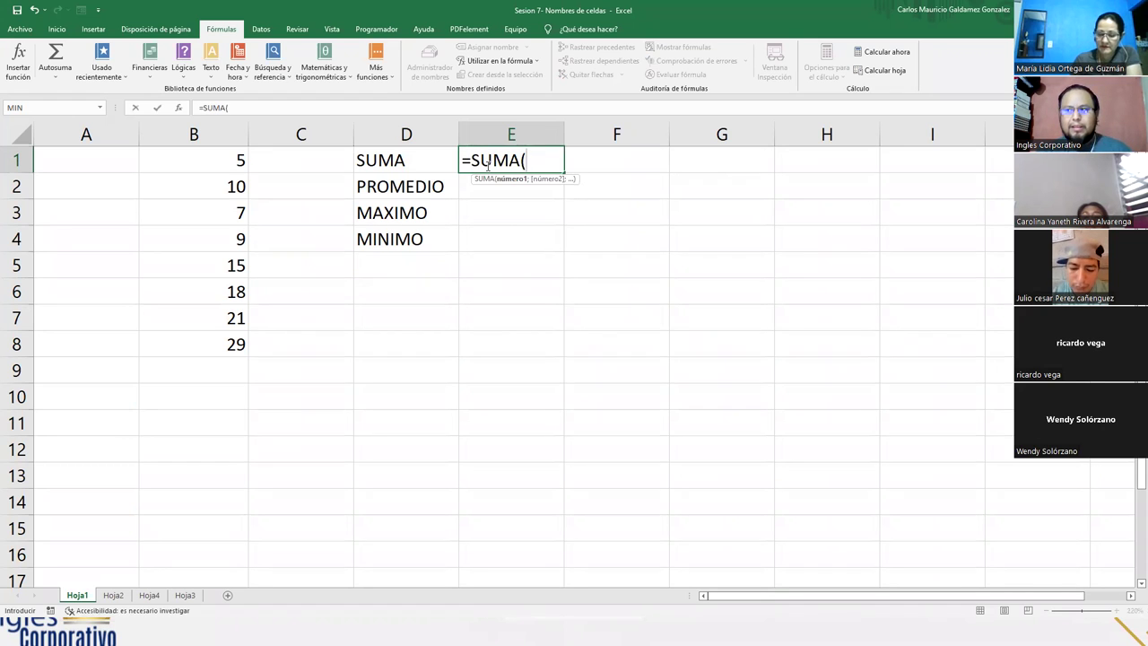
left_click(196, 169)
type(";")
left_click(186, 344)
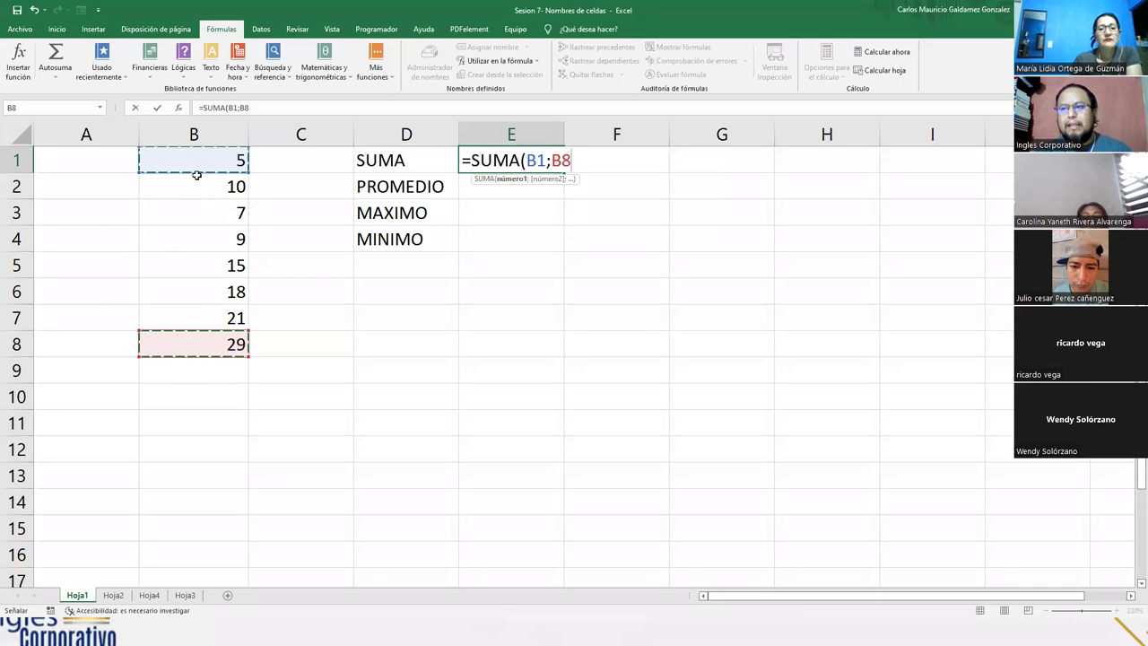
key("BackSpace")
key("BackSpace")
key("BackSpace")
left_click_drag(197, 157, 195, 342)
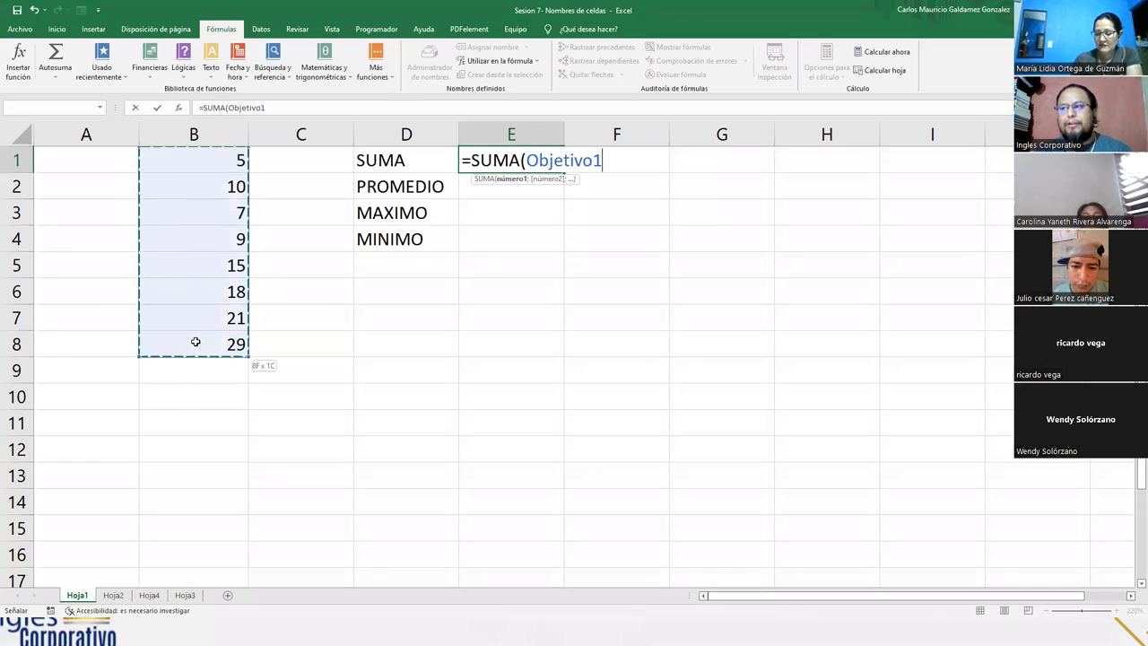
key("BackSpace")
key("BackSpace")
key("BackSpace")
key("BackSpace")
key("BackSpace")
key("BackSpace")
key("BackSpace")
key("BackSpace")
key("BackSpace")
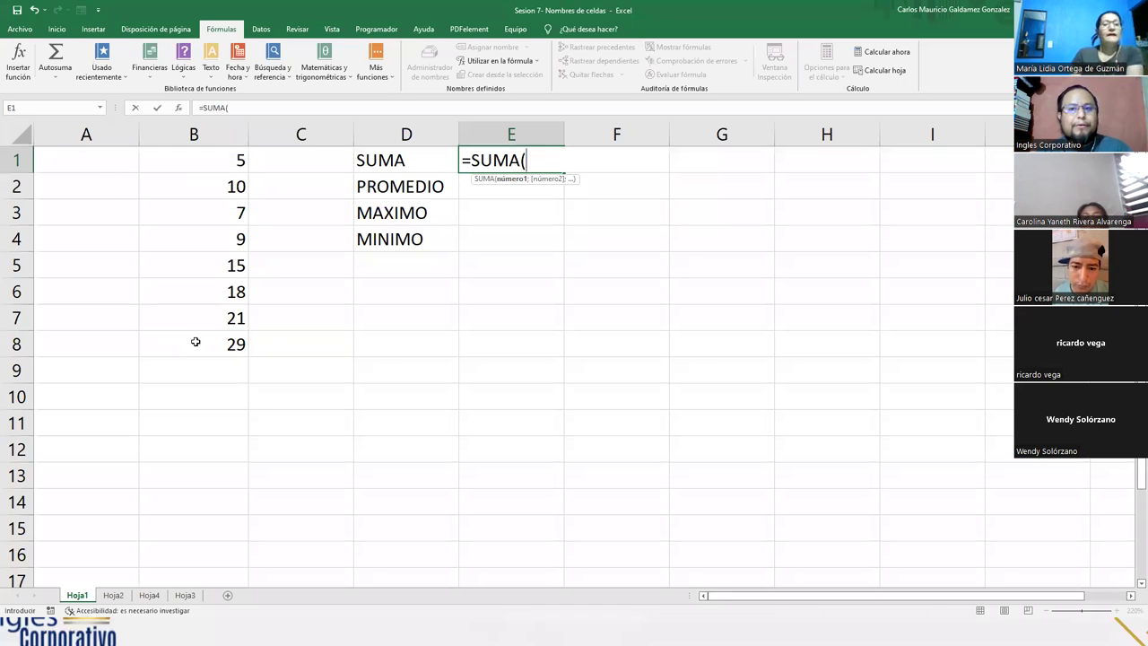
- Complete the formula as =SUMA(Objetivo1) and enter it
type("Objeti")
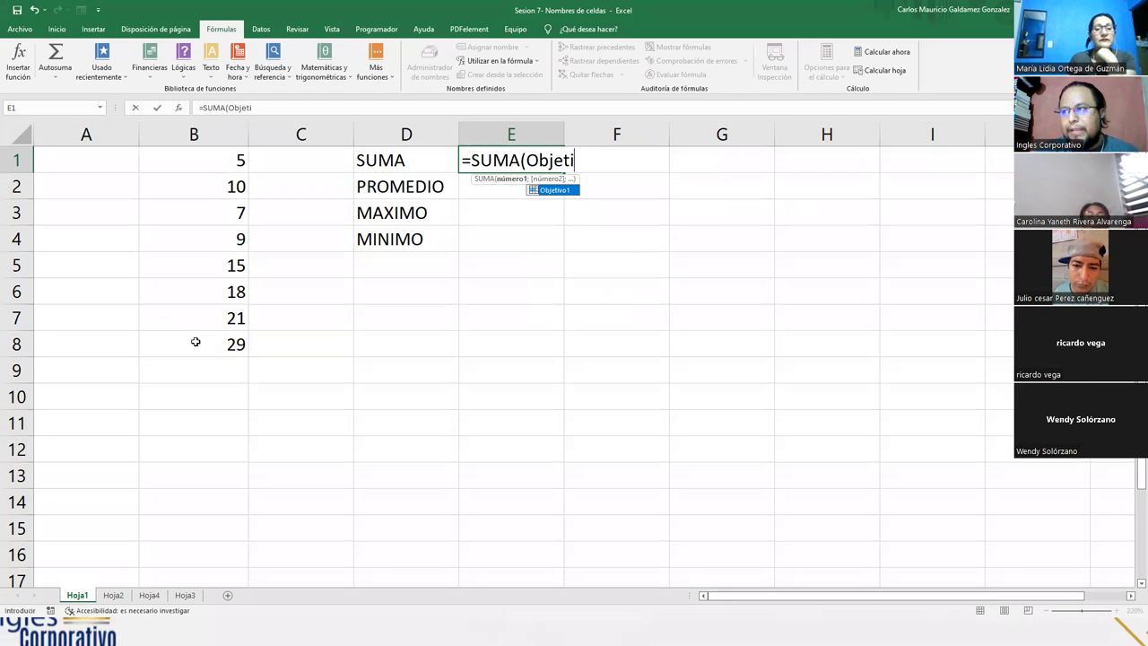
double_click(555, 190)
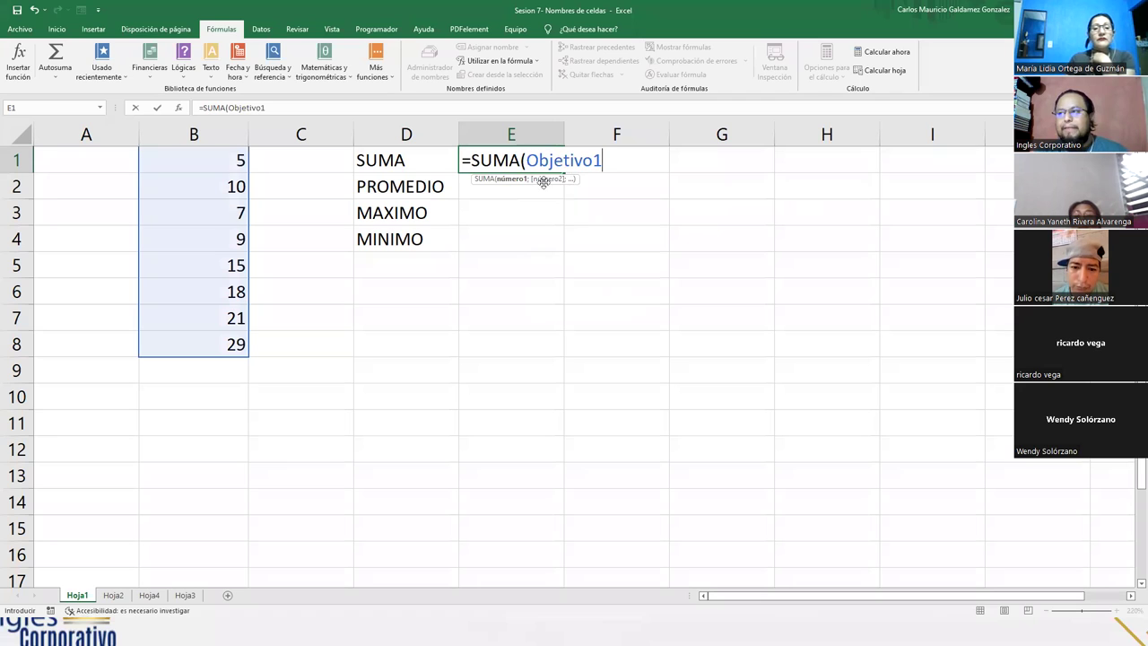
double_click(556, 162)
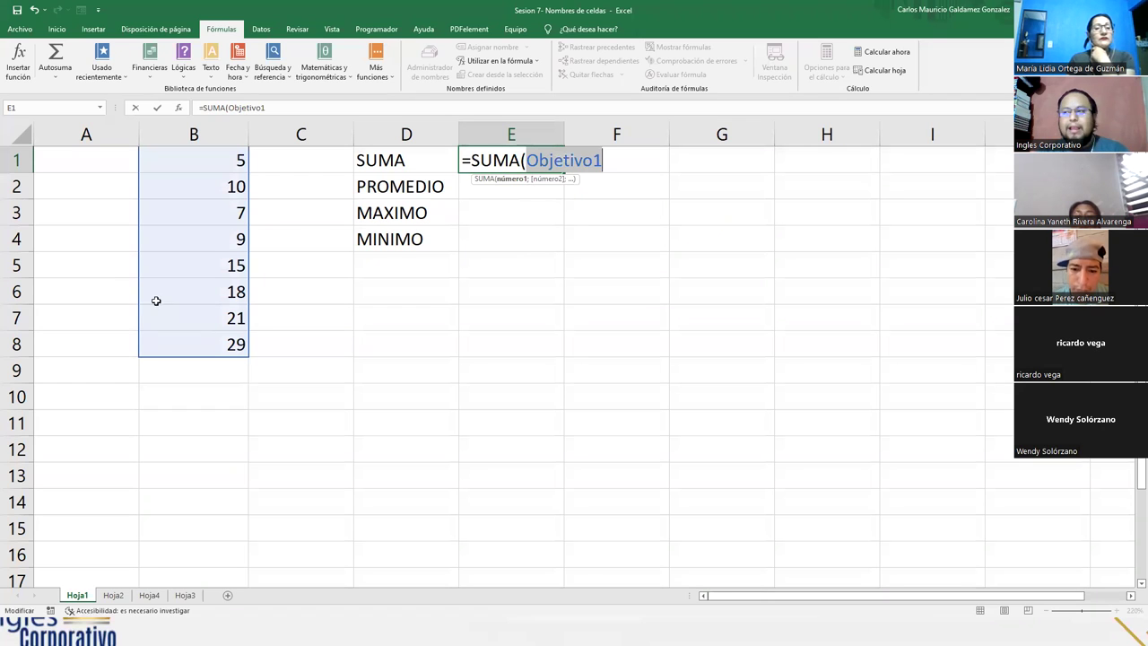
left_click(608, 160)
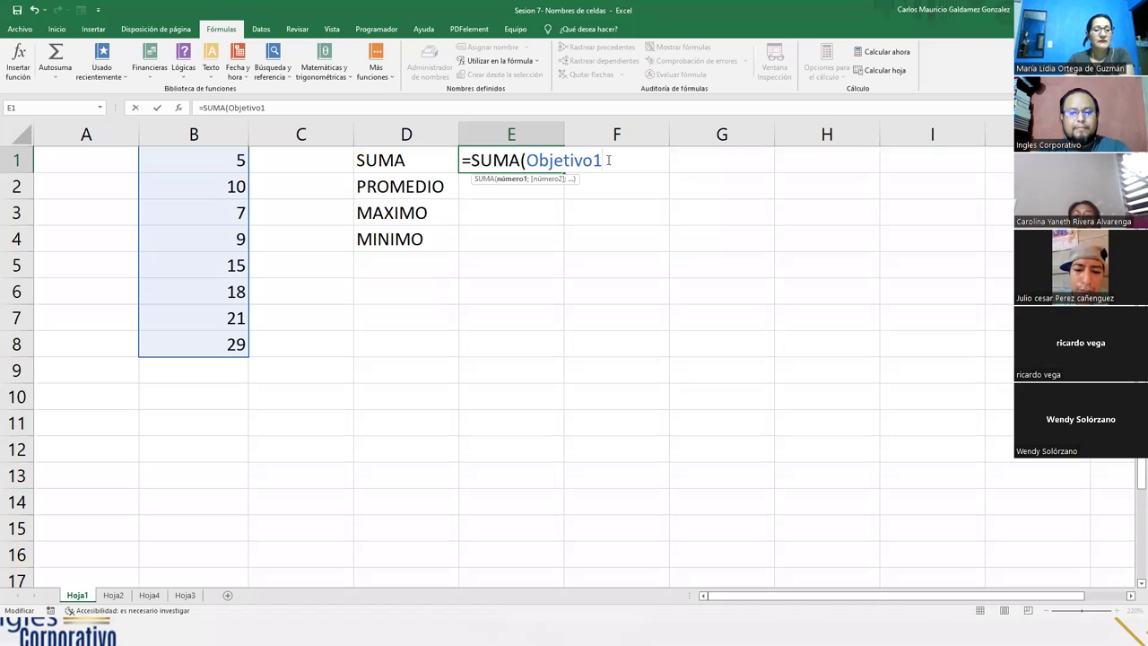
type(")")
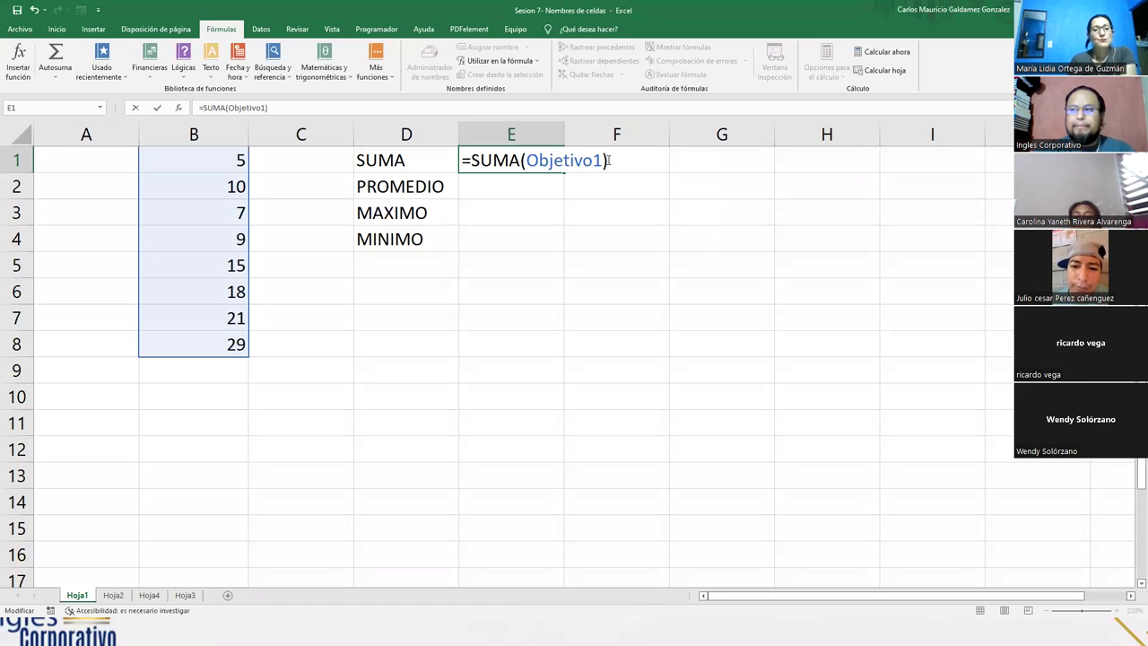
key("Return")
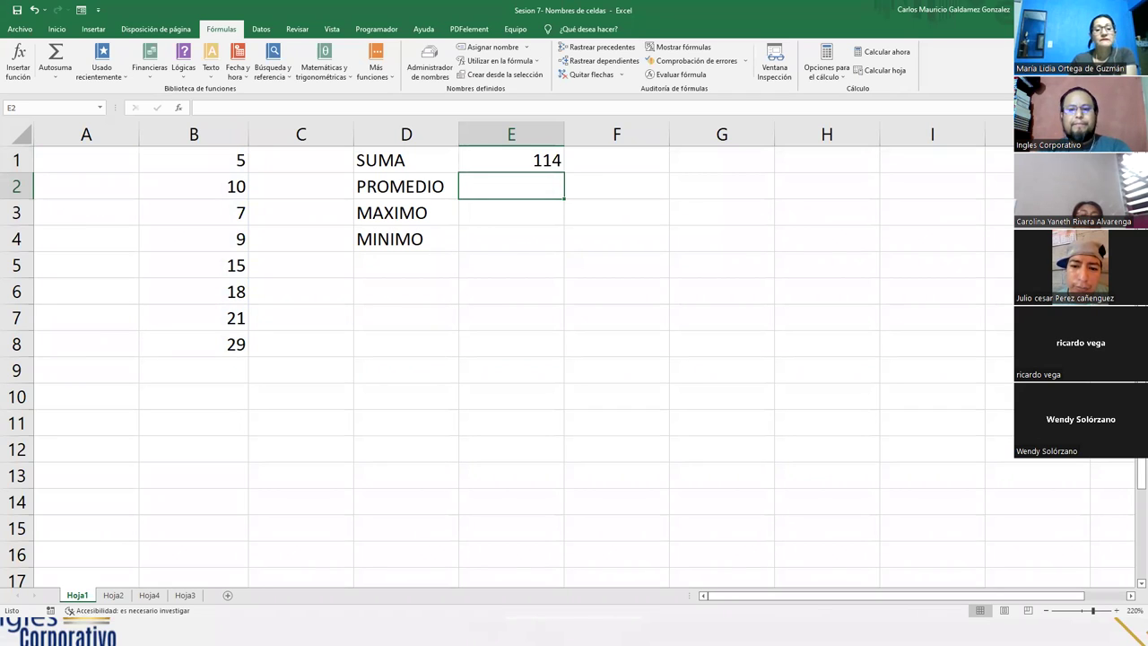
left_click(493, 165)
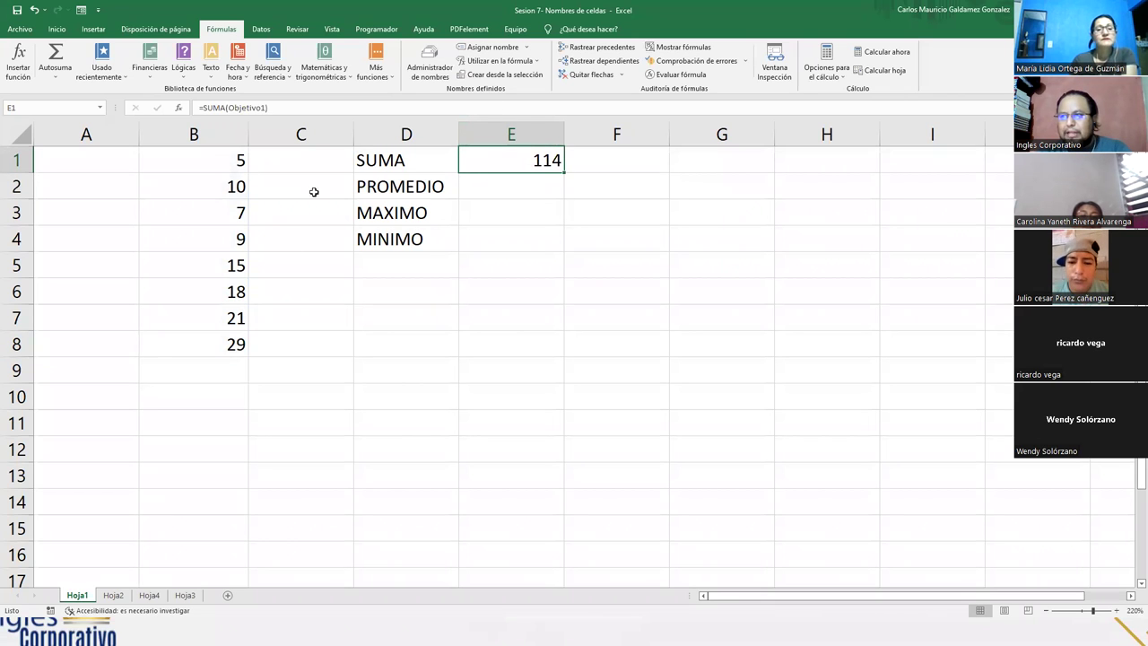
left_click_drag(205, 157, 233, 348)
left_click(314, 349)
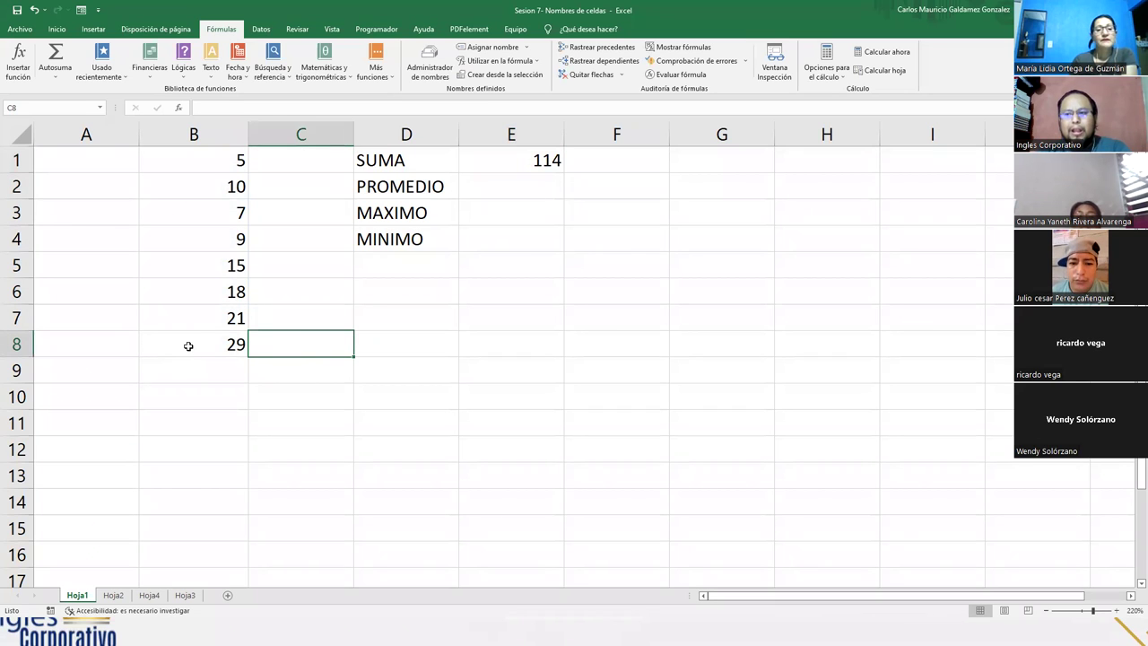
left_click_drag(188, 347, 192, 162)
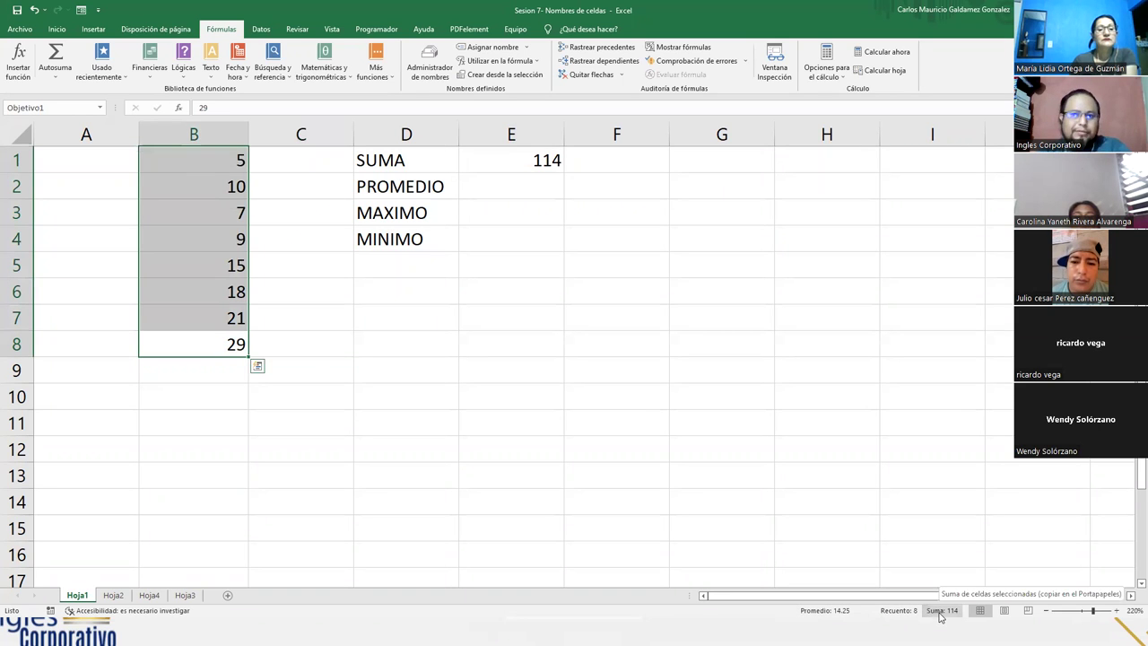
double_click(504, 153)
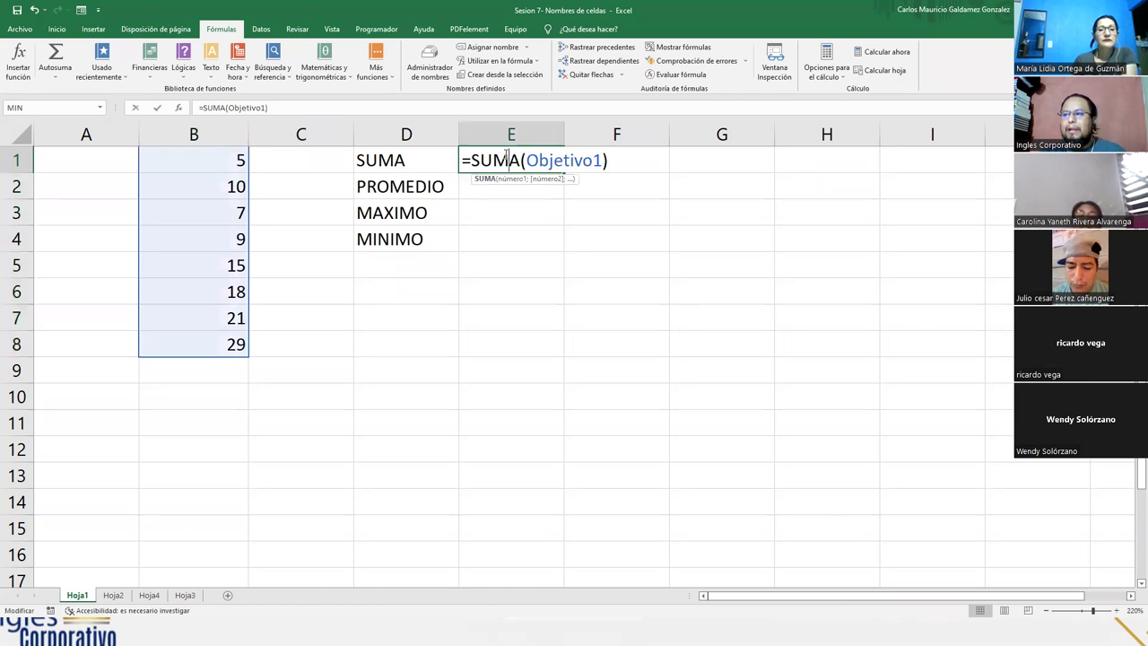
left_click(617, 152)
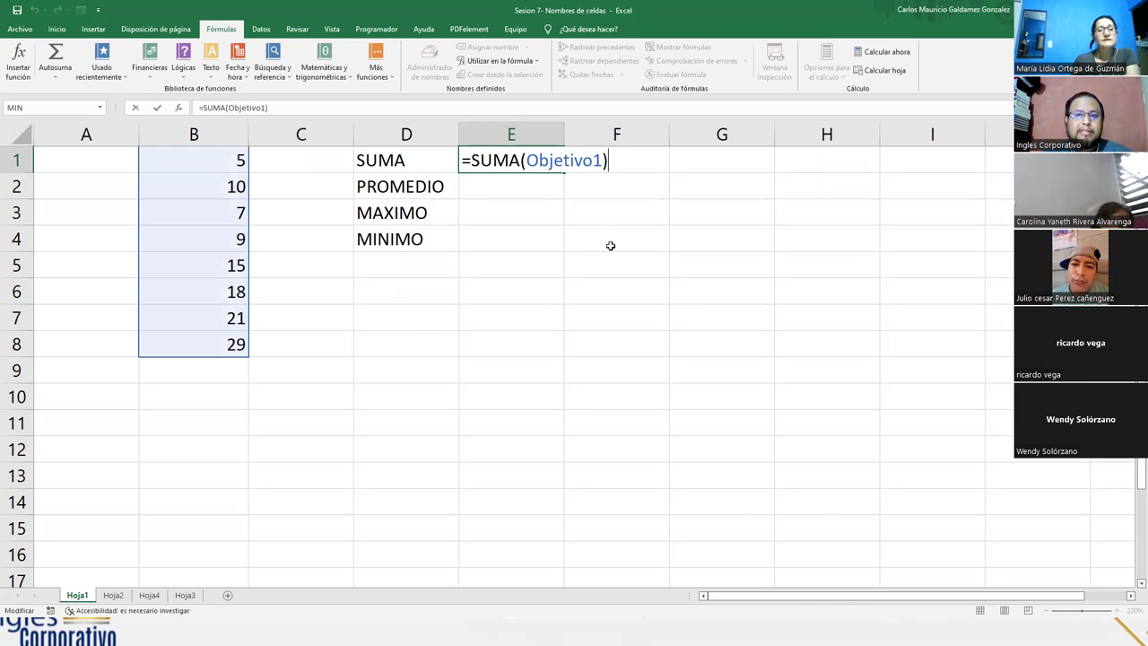
key("Return")
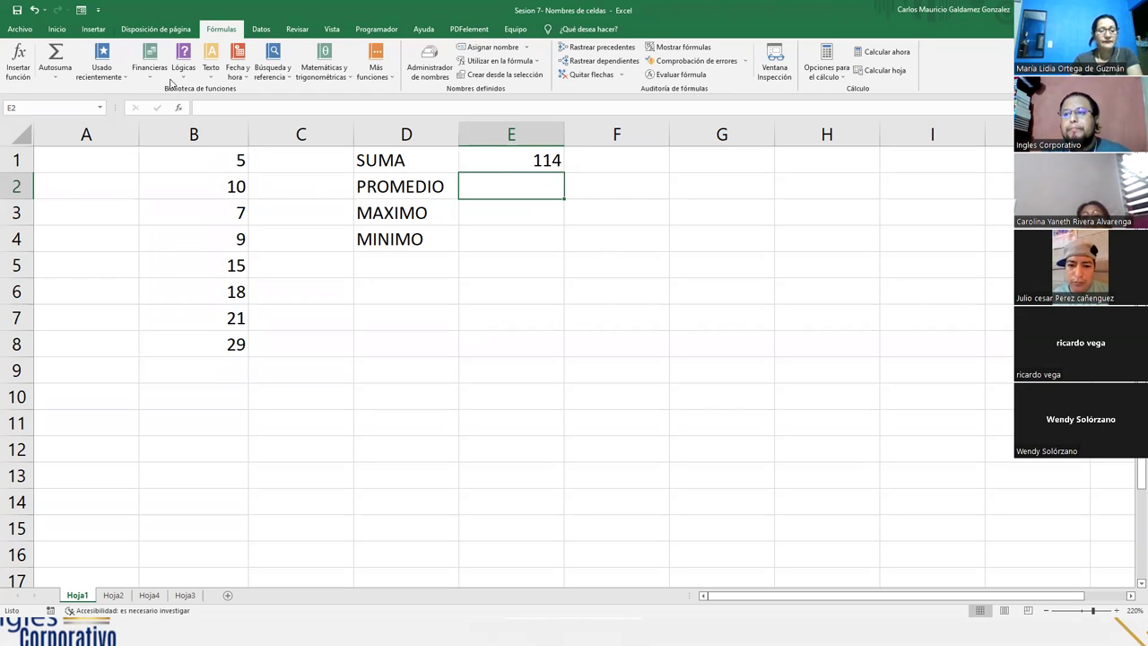
left_click(182, 168)
left_click_drag(182, 167, 182, 345)
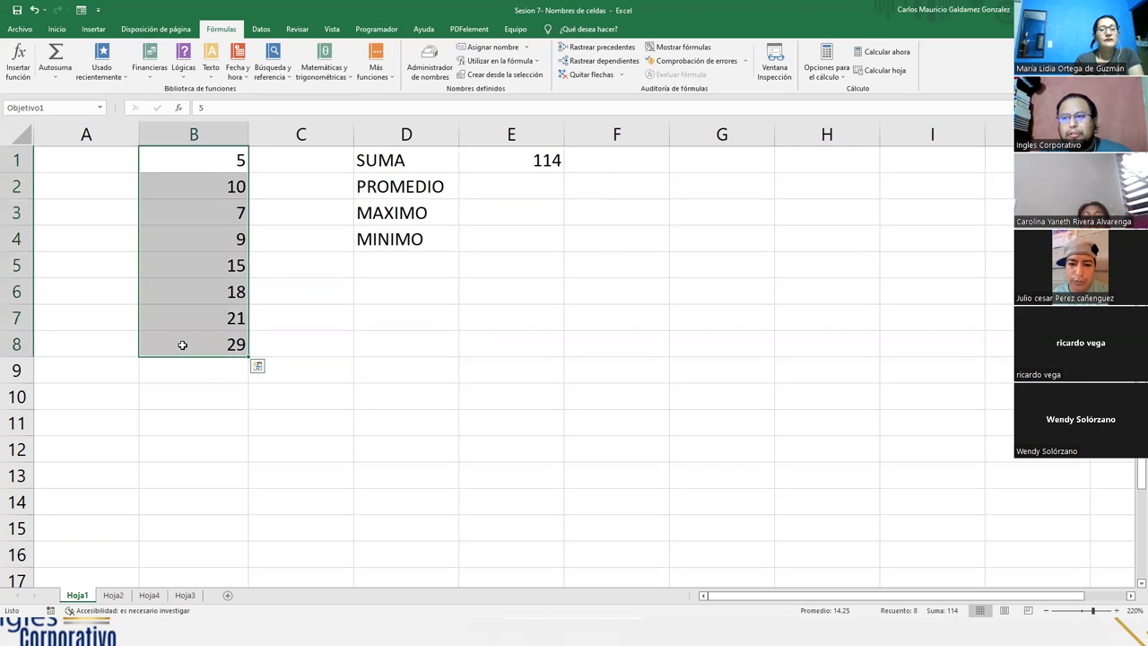
left_click(515, 192)
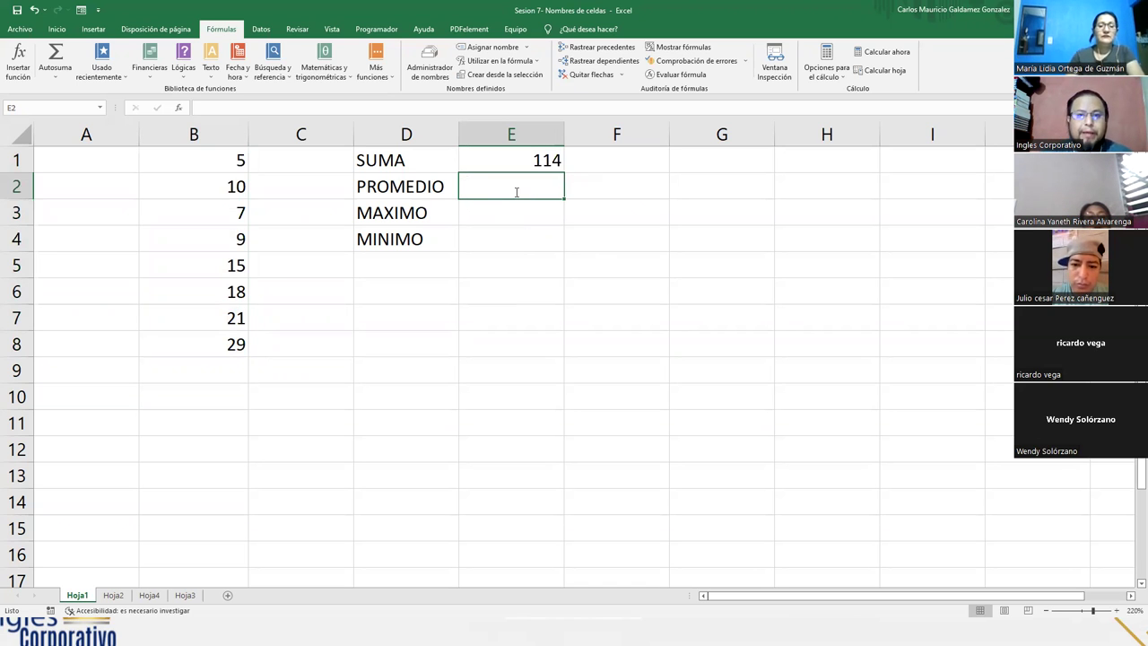
- Enter =PROMEDIO(Objetivo1) in E2 beside PROMEDIO to show 14.25
type("=promed")
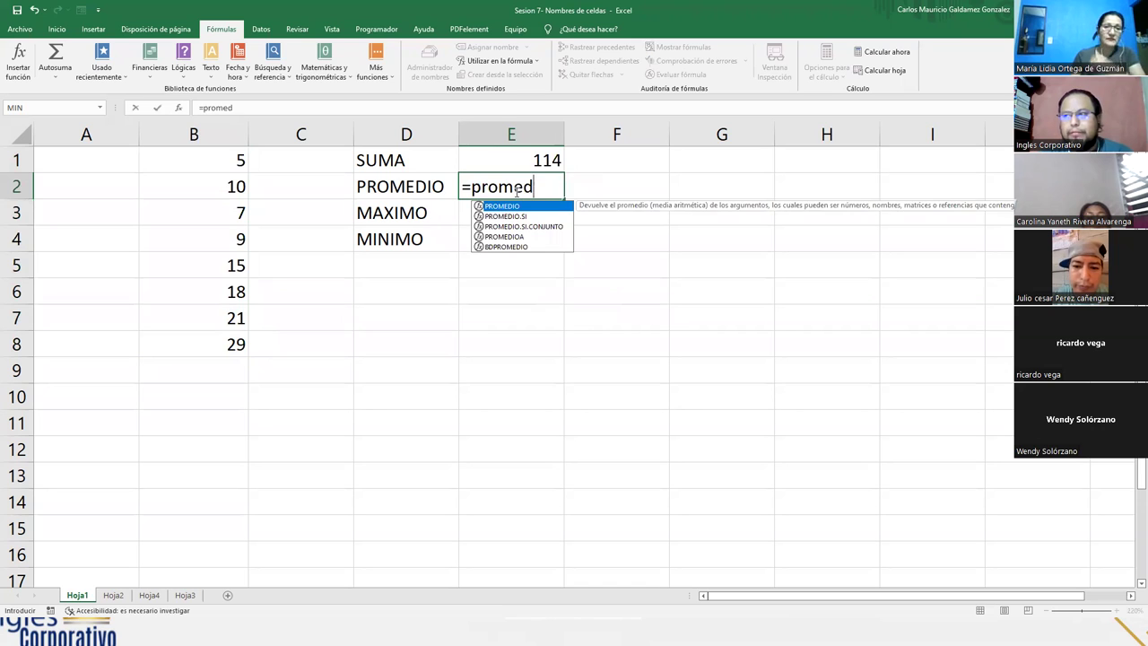
key("Tab")
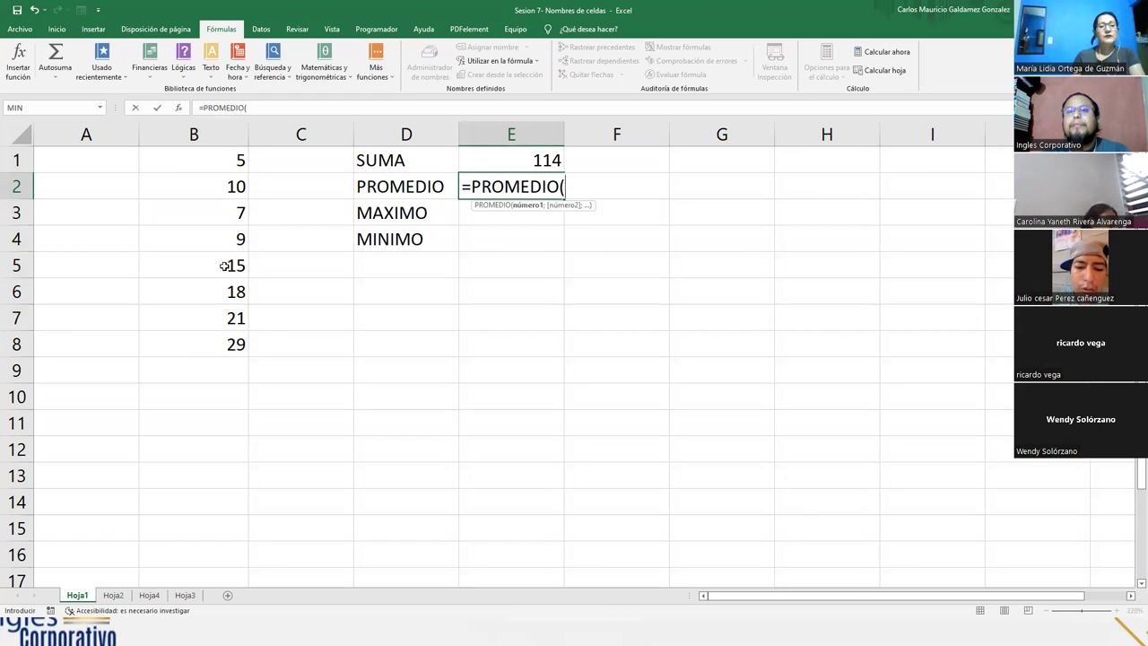
type("O")
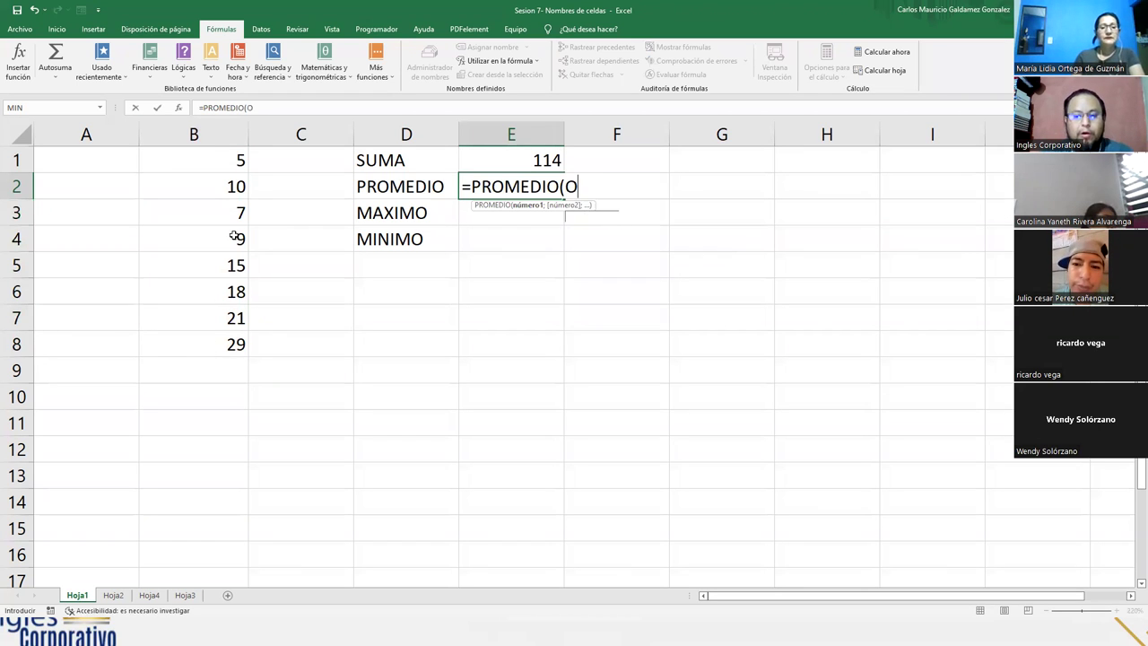
type("bjet")
key("Tab")
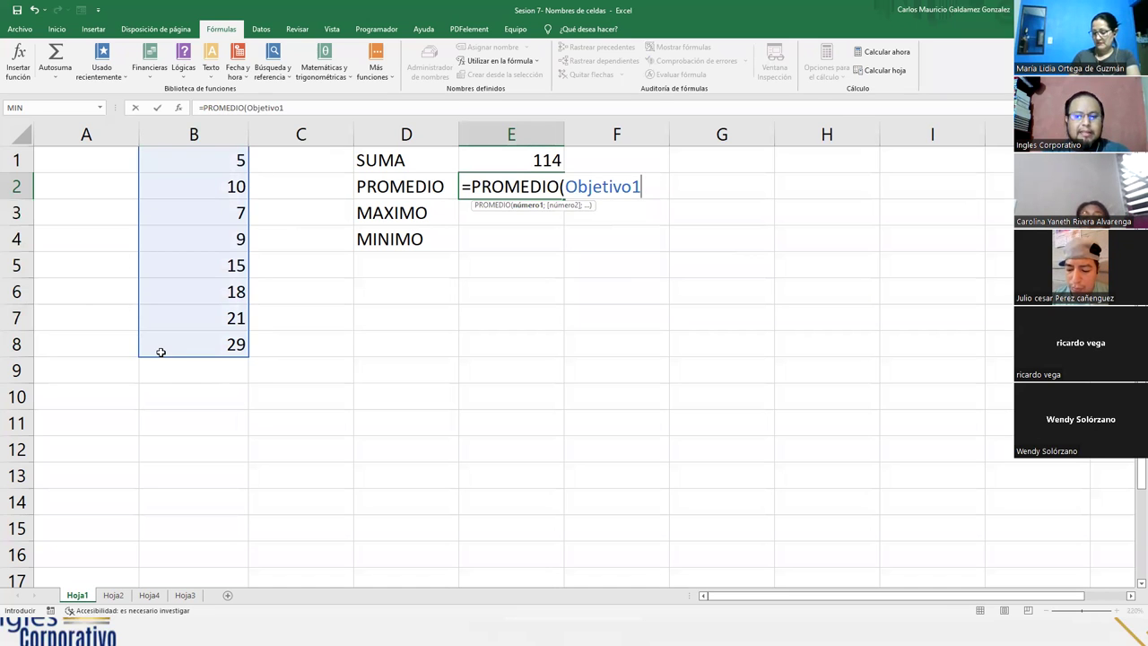
type(")")
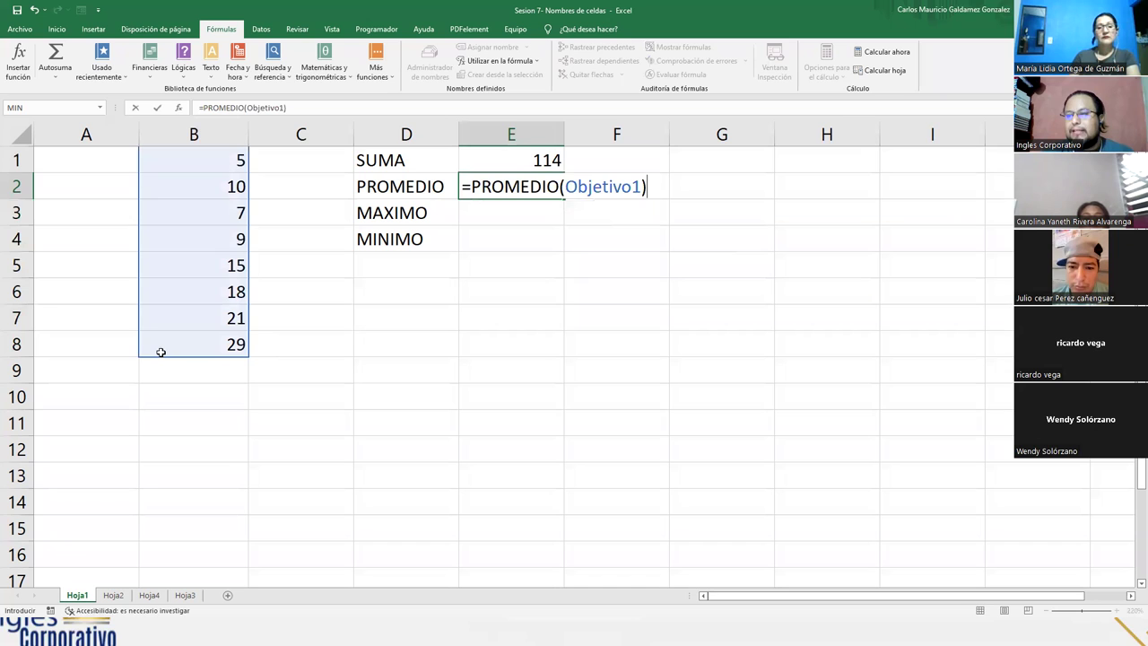
key("Return")
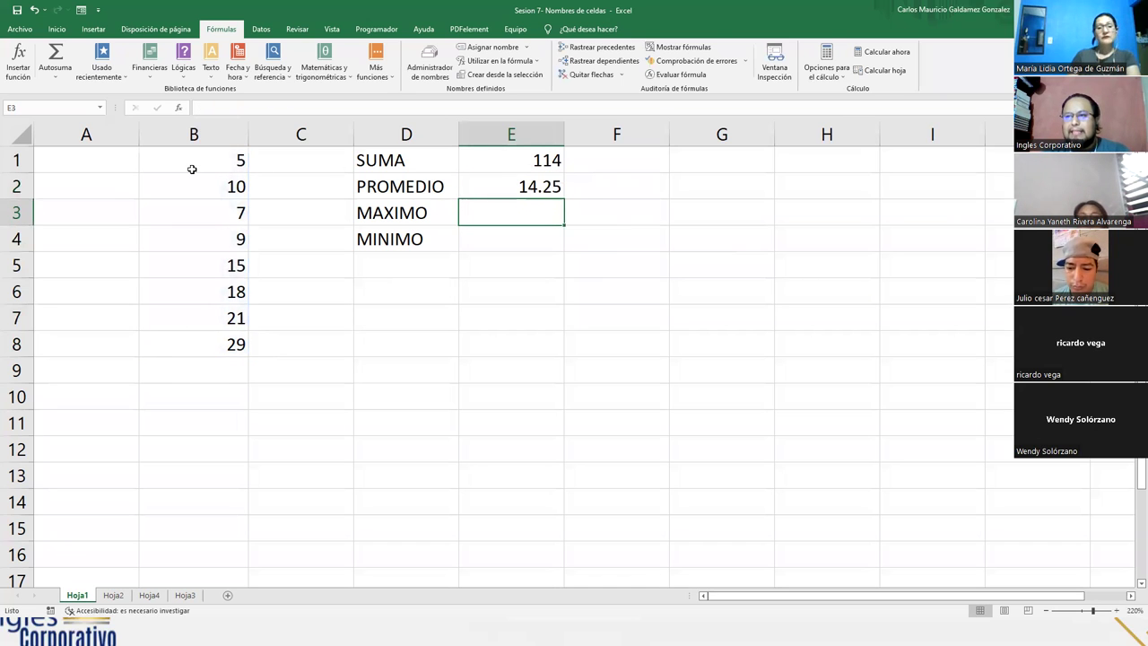
left_click(522, 162)
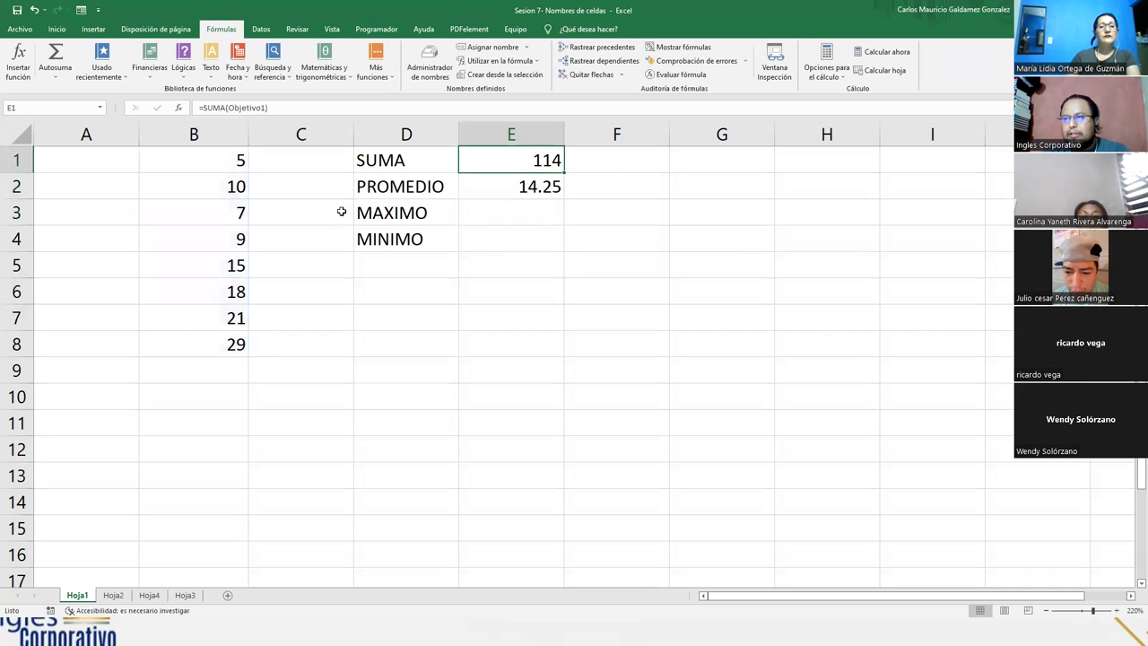
left_click_drag(182, 162, 216, 352)
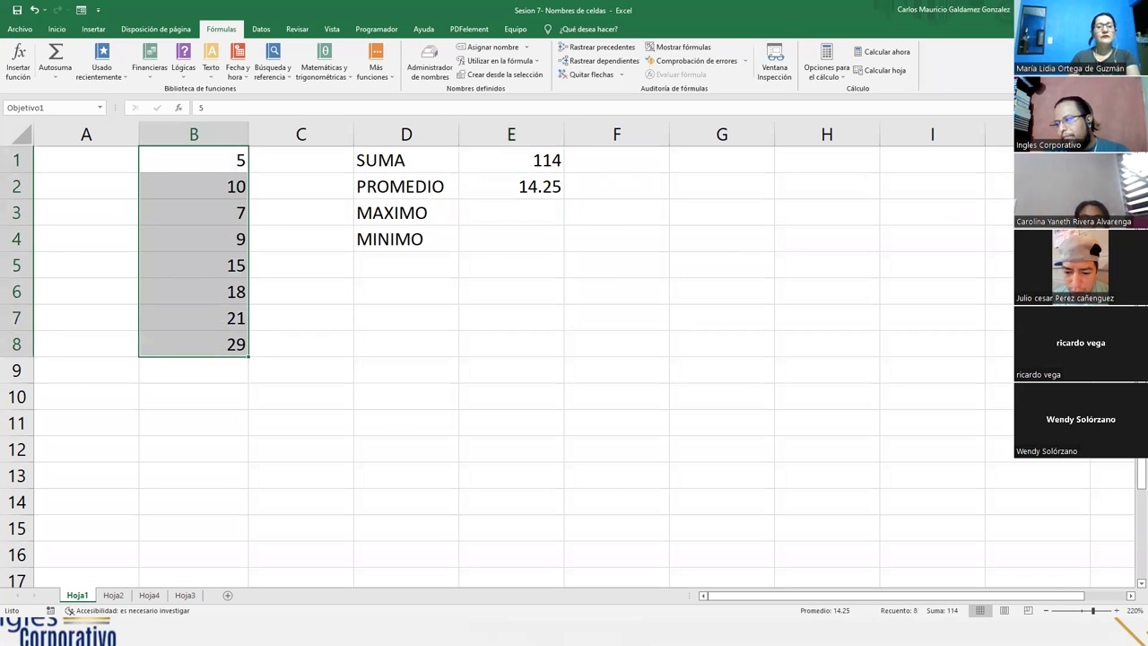
left_click(538, 185)
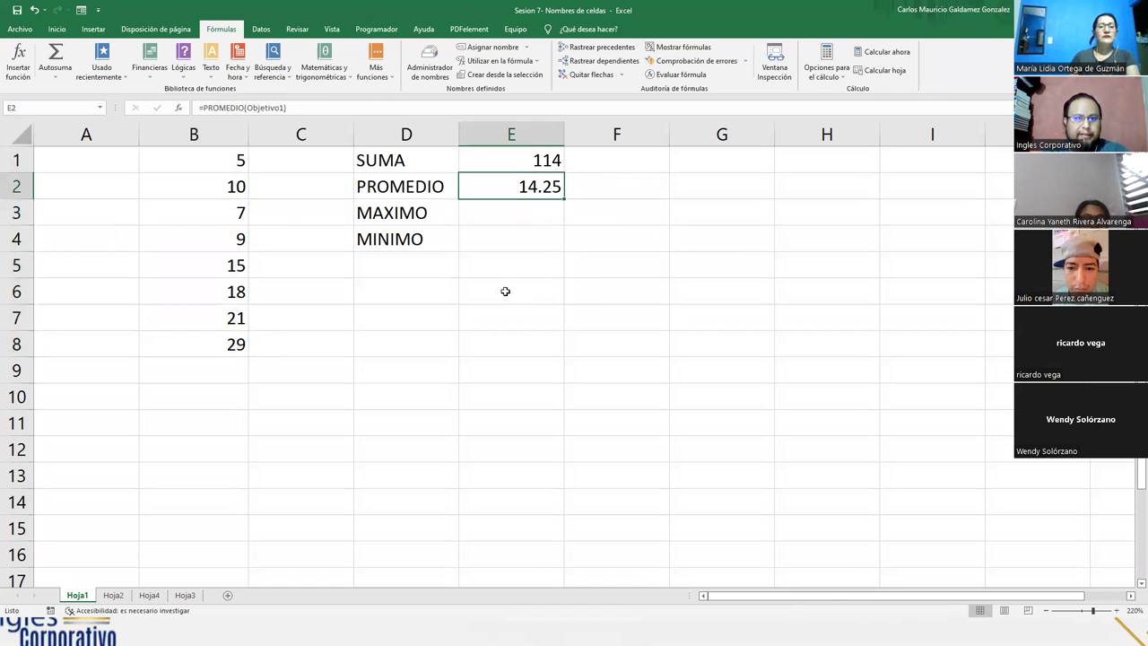
left_click(619, 185)
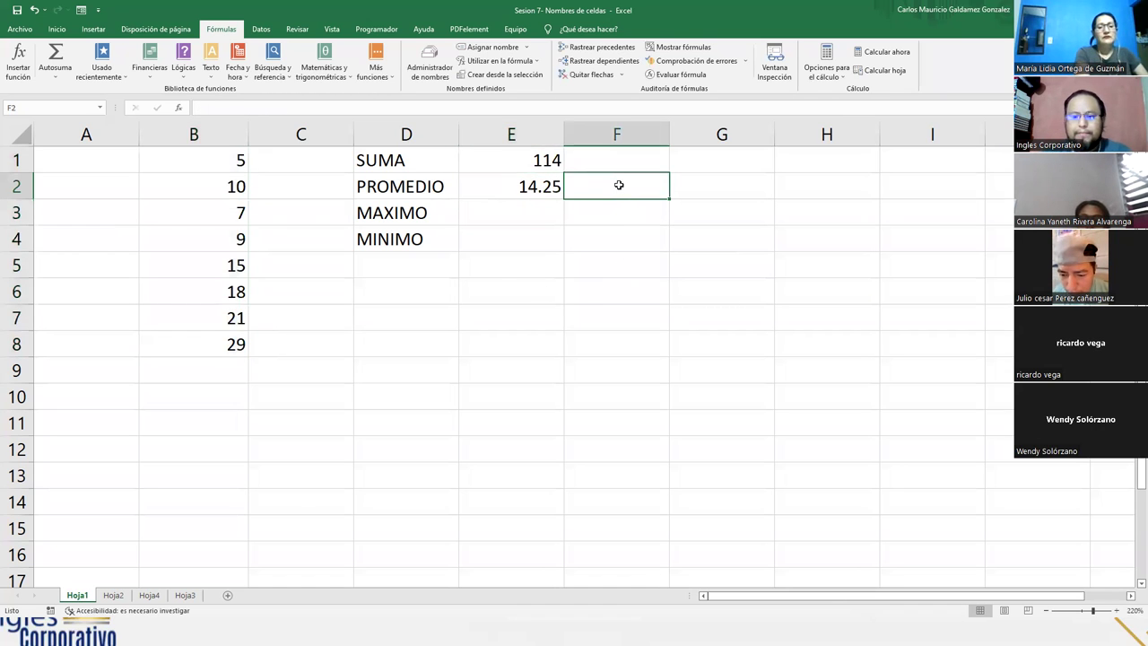
type("=114/8")
key("Return")
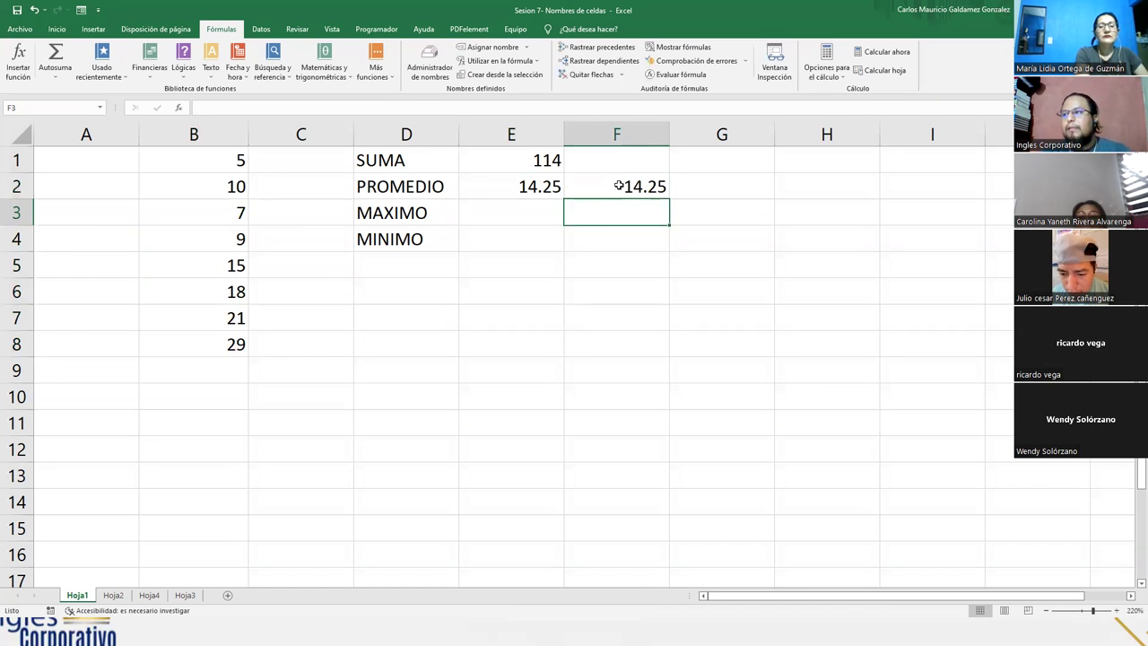
left_click(618, 185)
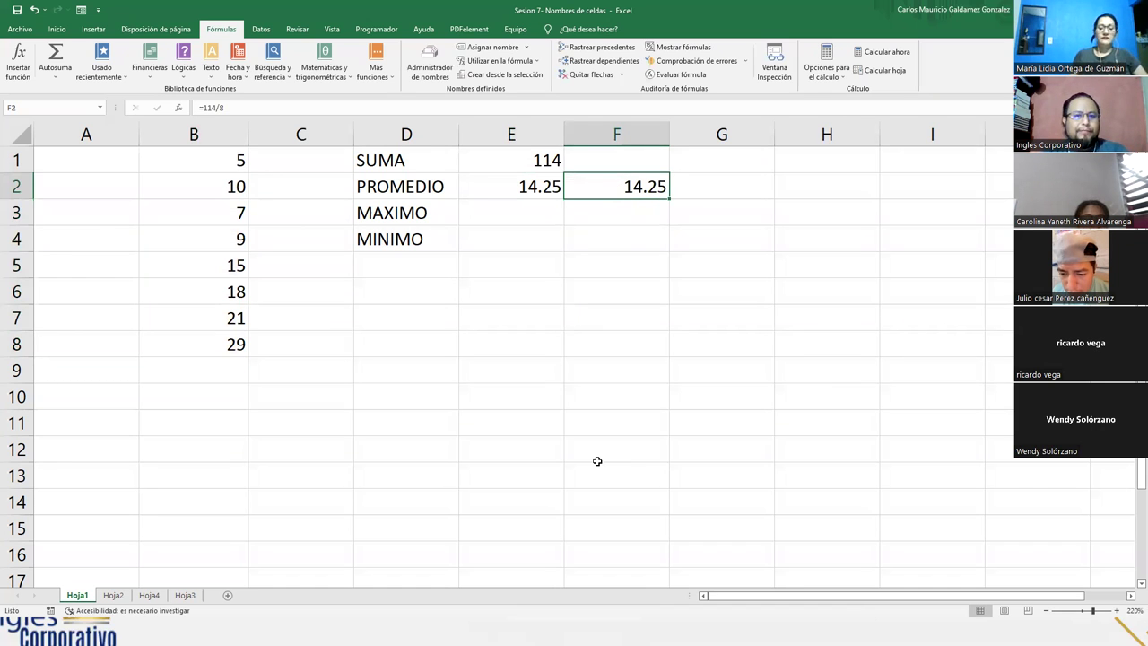
key("Delete")
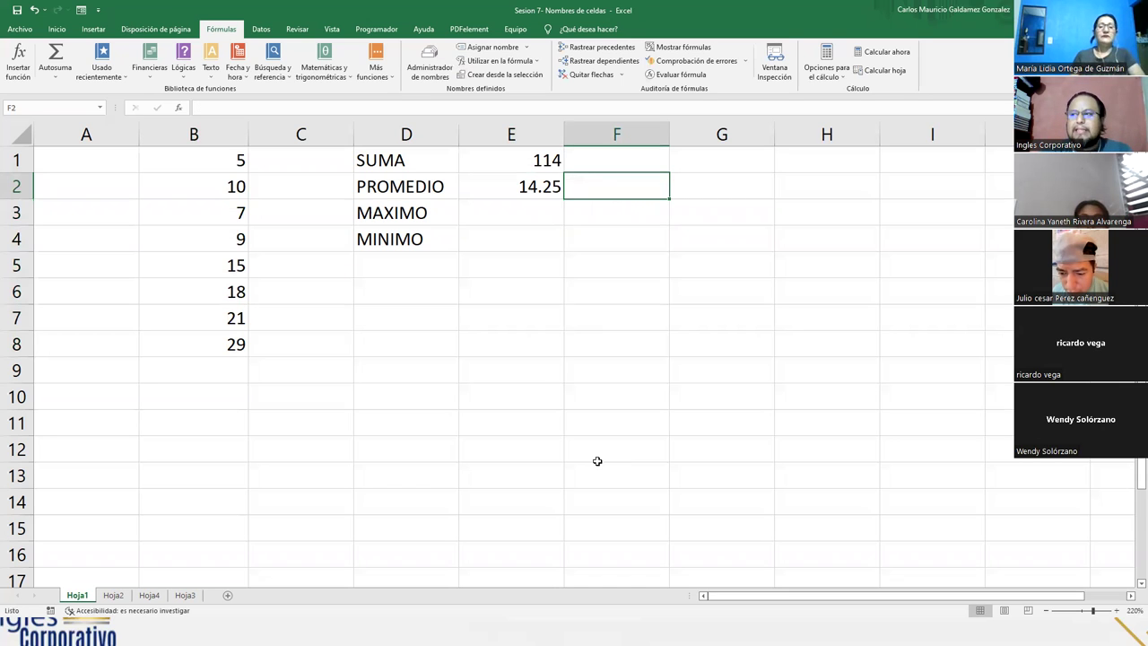
left_click(513, 184)
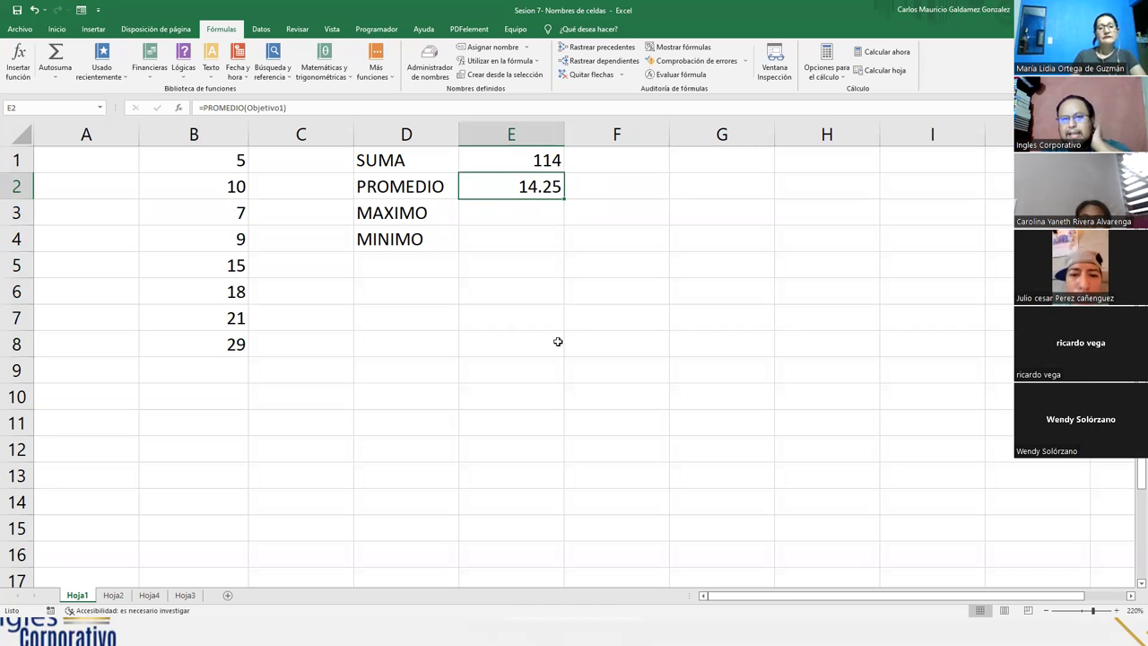
left_click(391, 192)
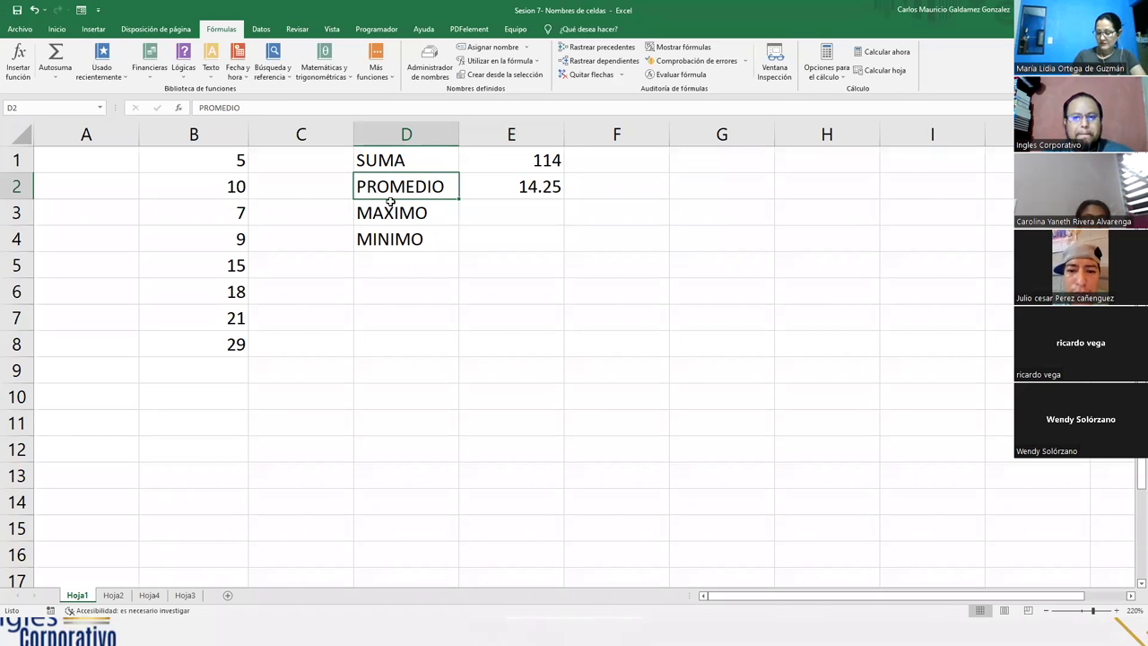
left_click(512, 218)
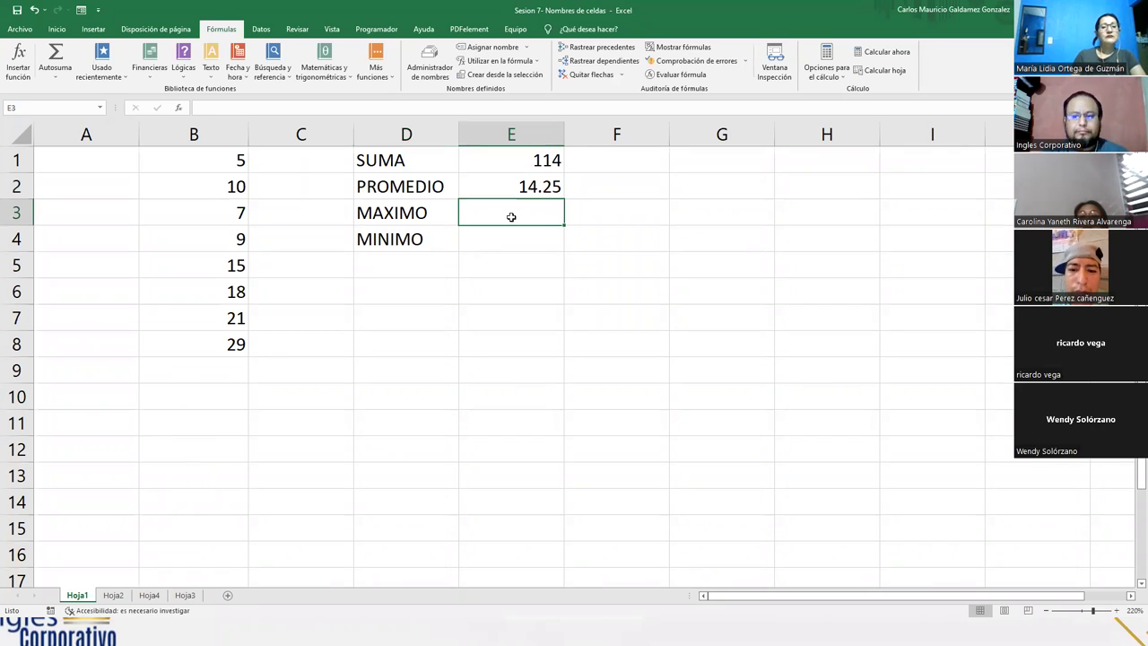
- Enter =MAX(Objetivo1) in E3 beside MAXIMO, showing 29
type("=")
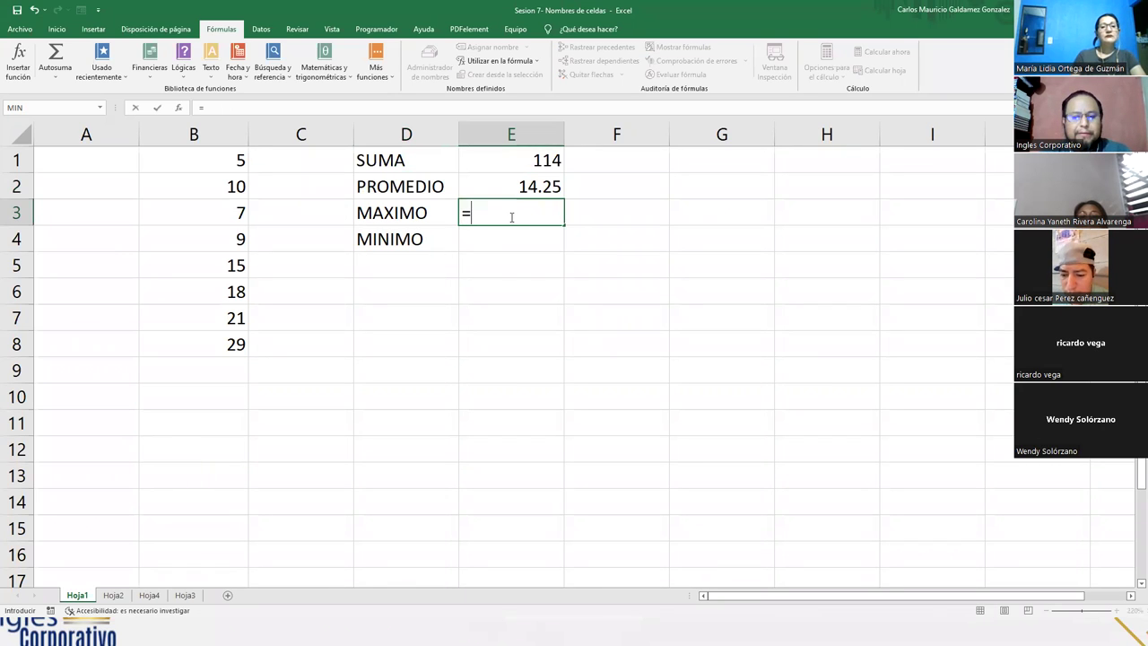
type("max(")
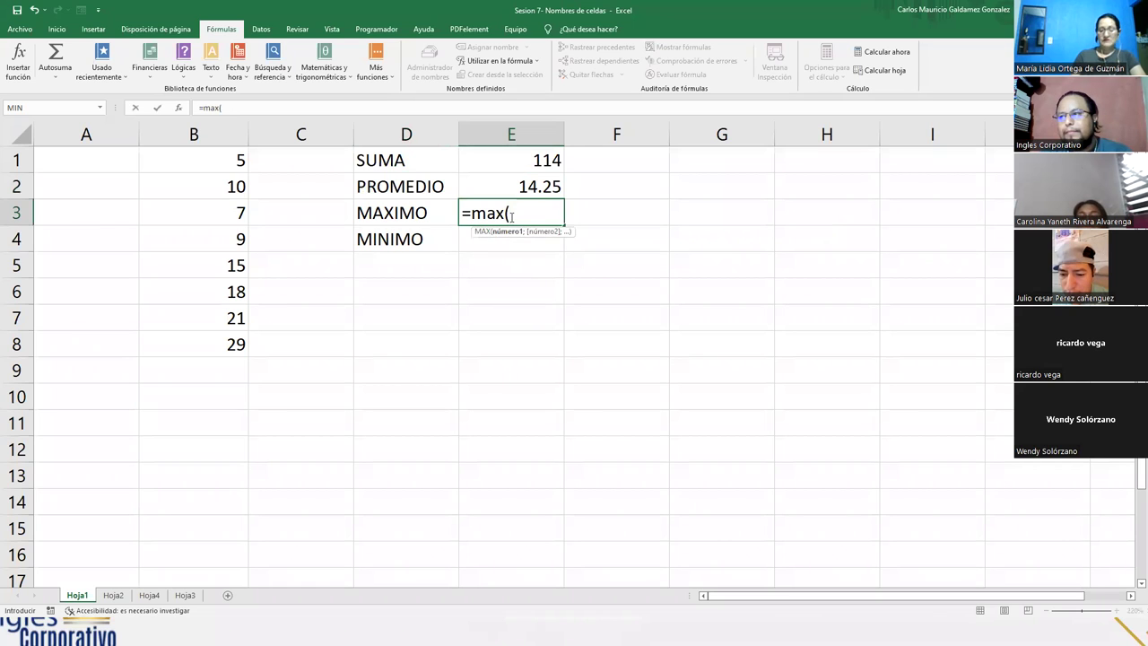
key("BackSpace")
key("Tab")
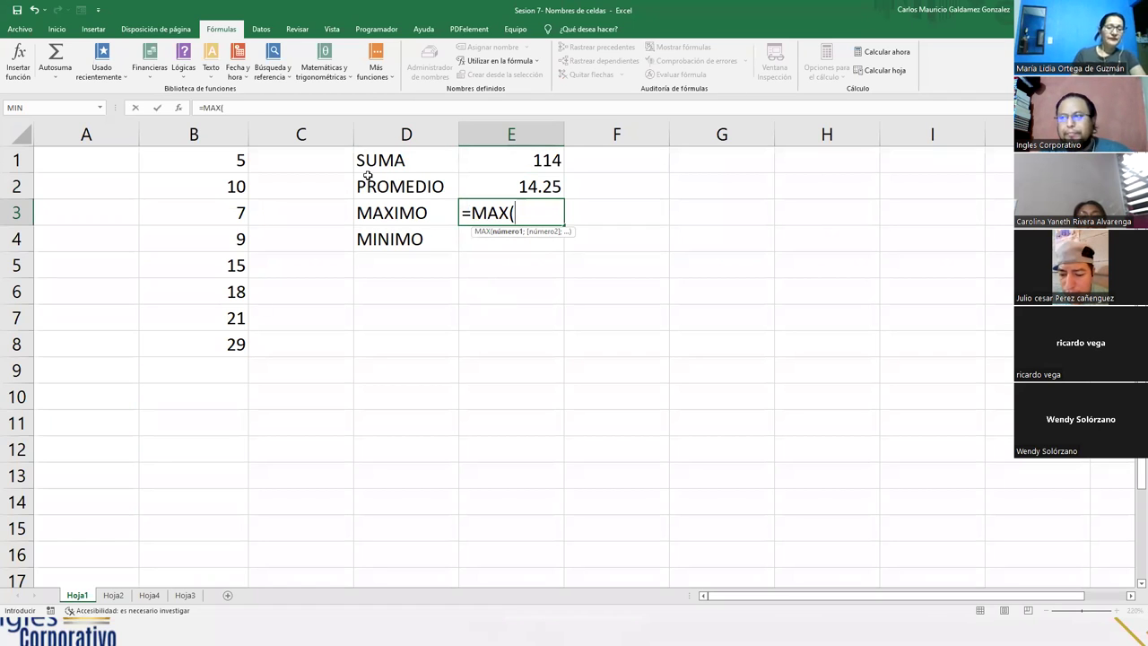
left_click(531, 213)
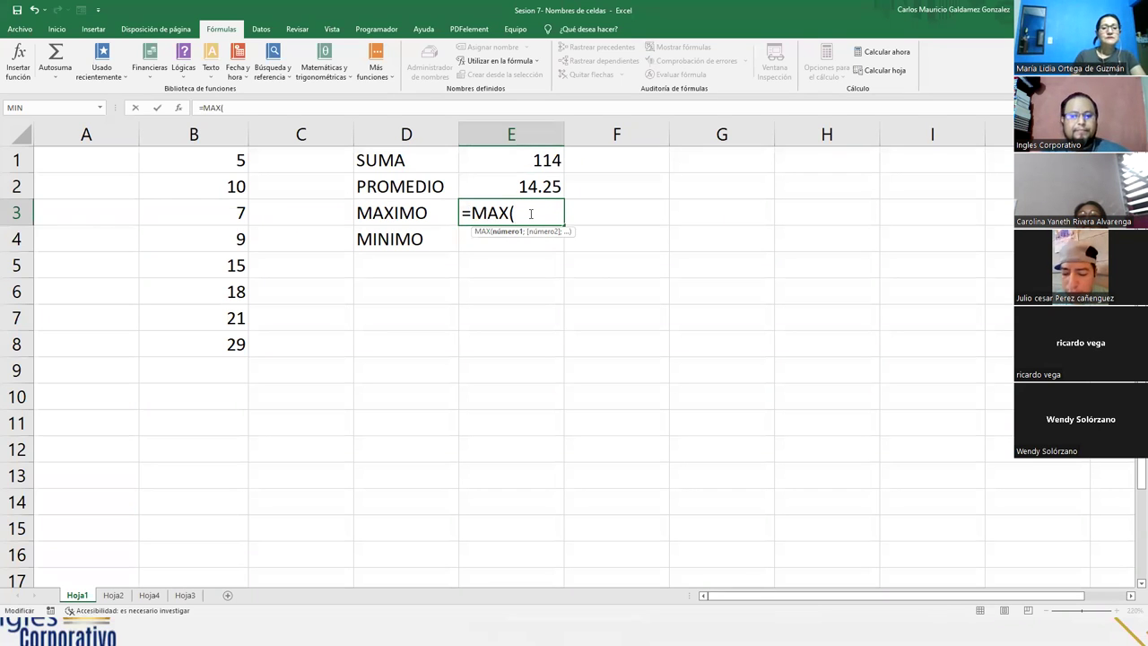
type("Obje")
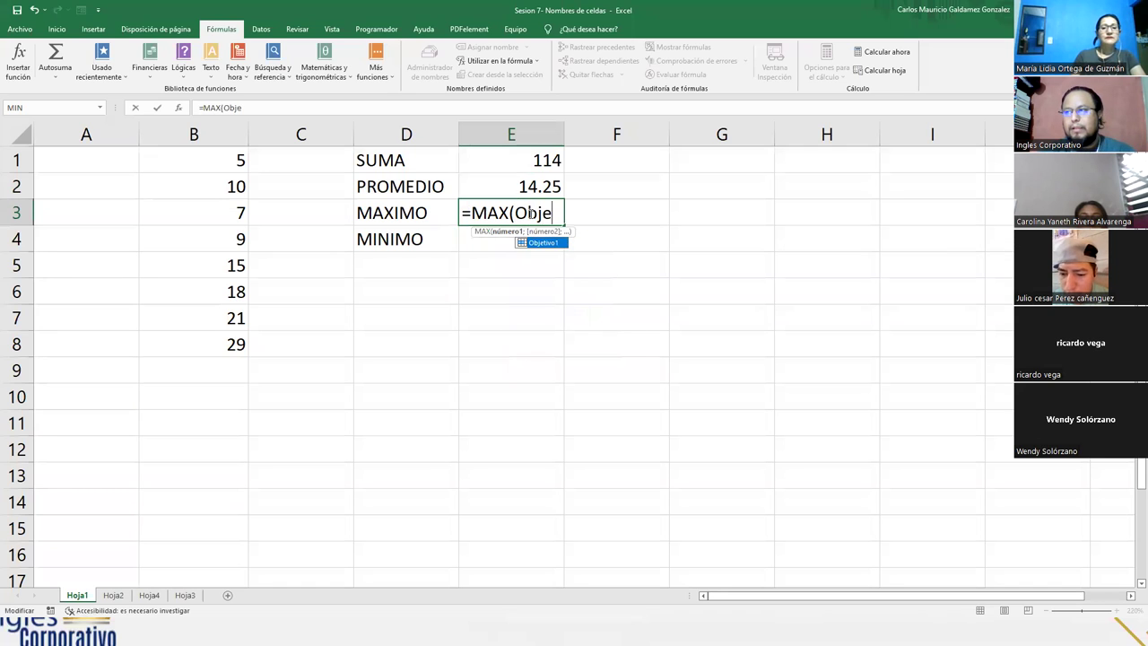
key("Tab")
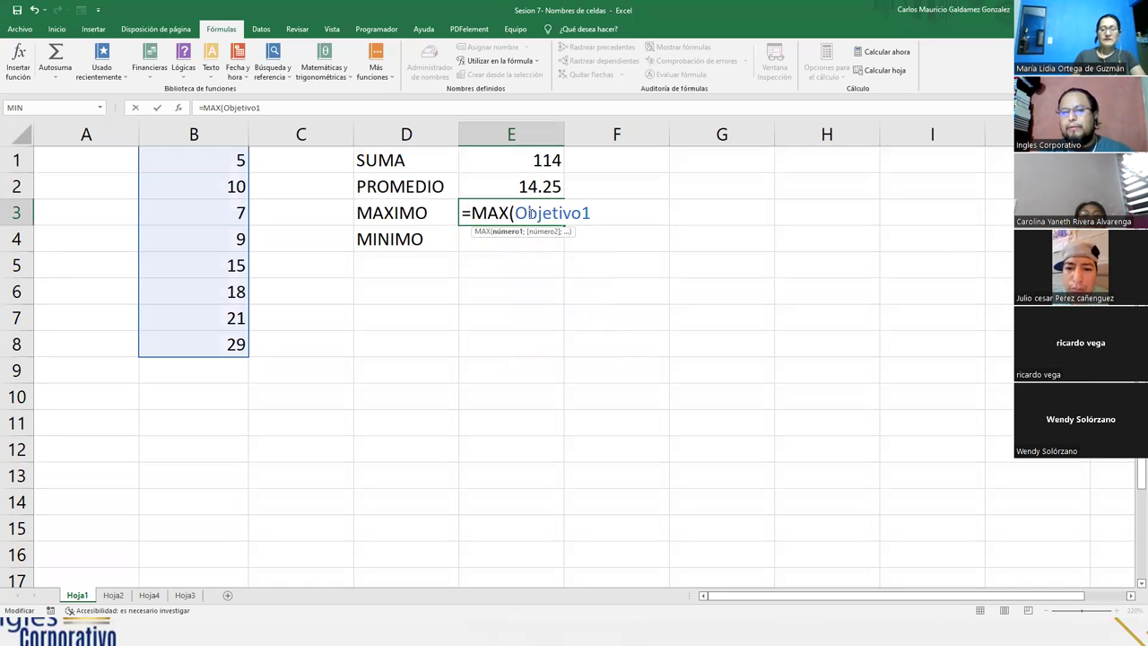
type(")")
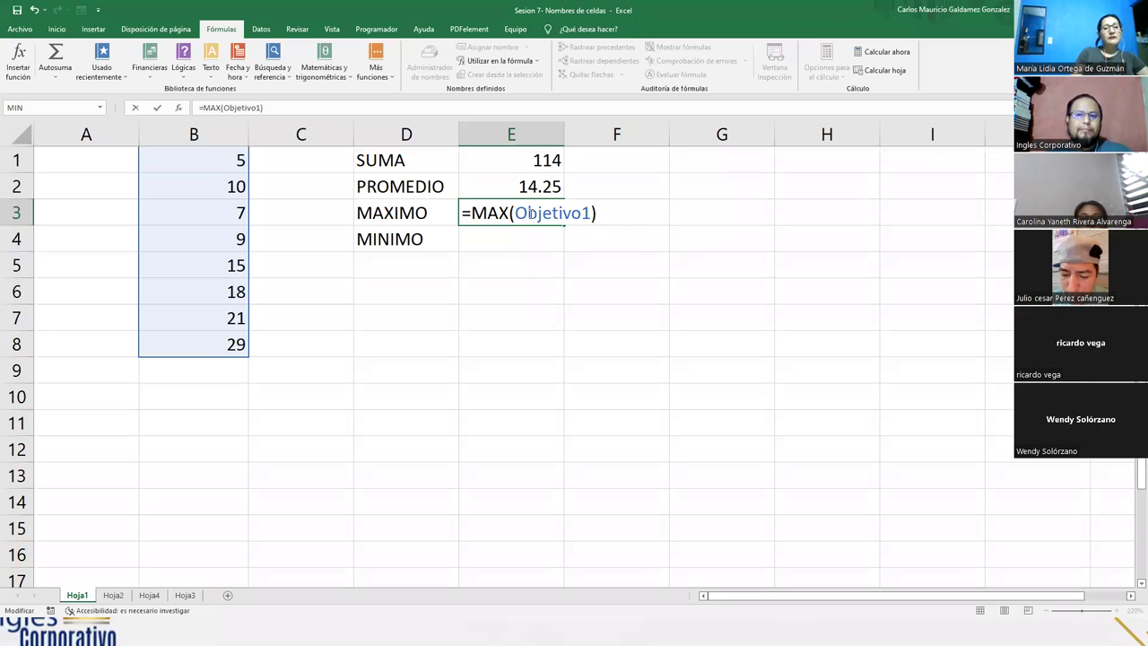
key("Return")
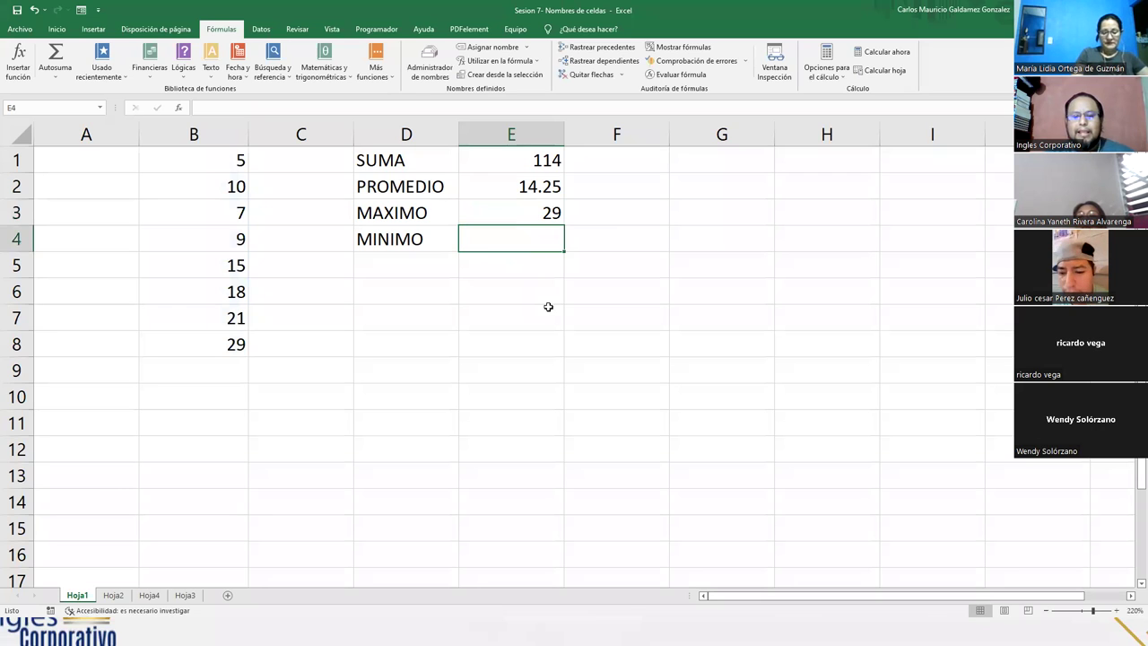
- Check the MAX formula in E3, then start typing =MIN in E4
left_click(498, 210)
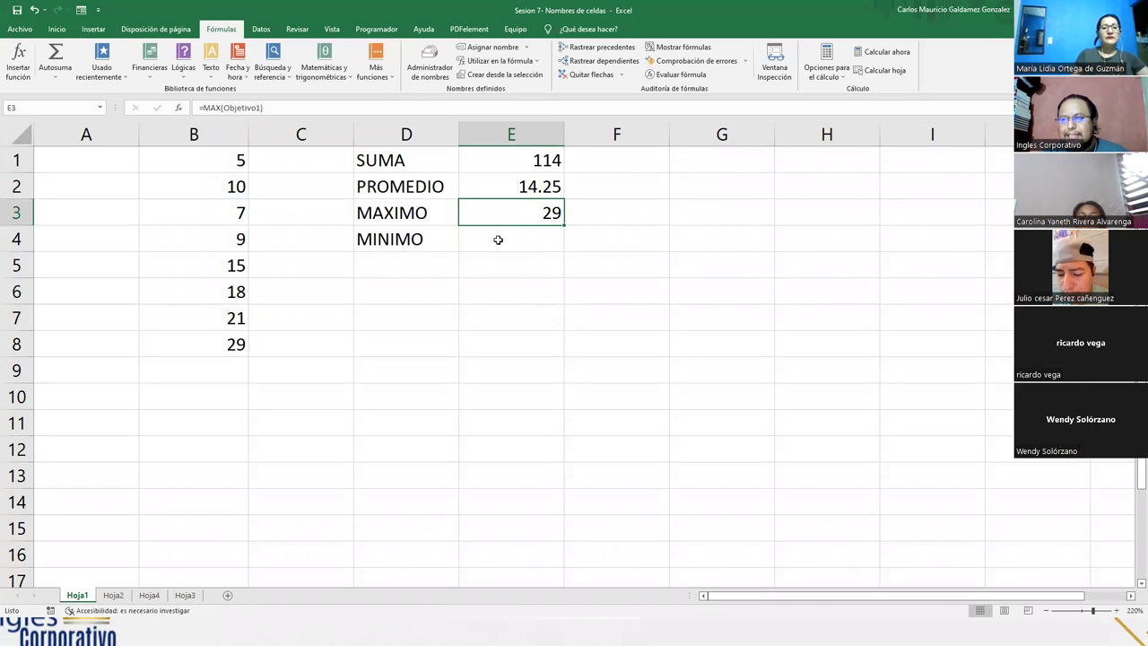
left_click(498, 240)
type("=")
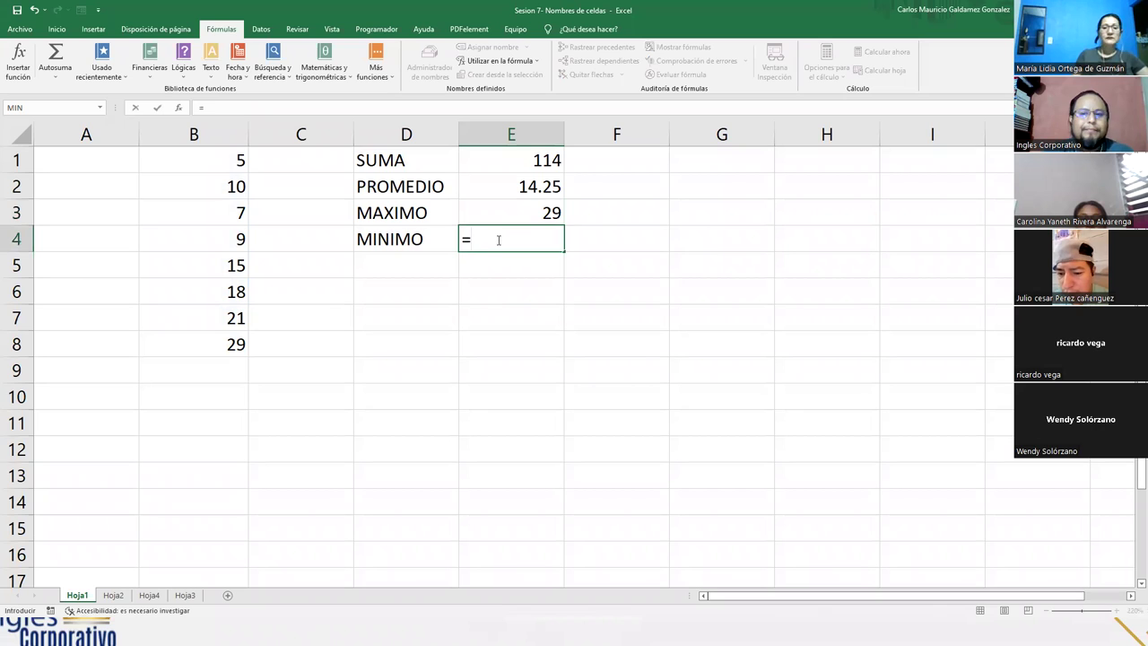
type("min")
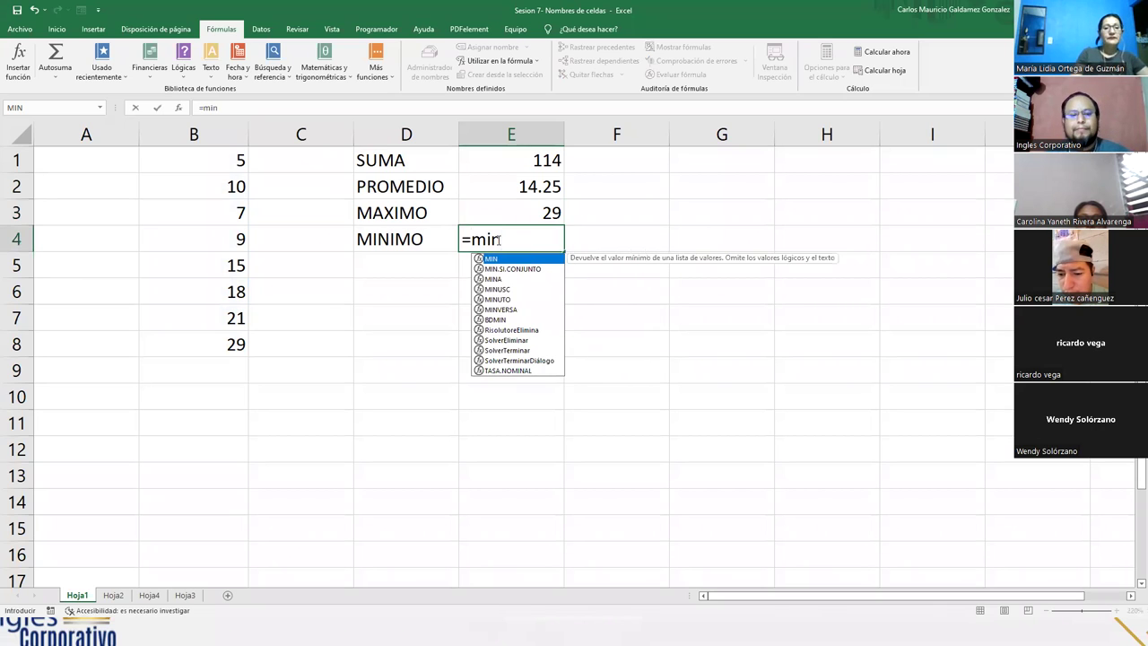
- Finish E4 as =MIN(Objetivo1) so MINIMO shows 5
key("Tab")
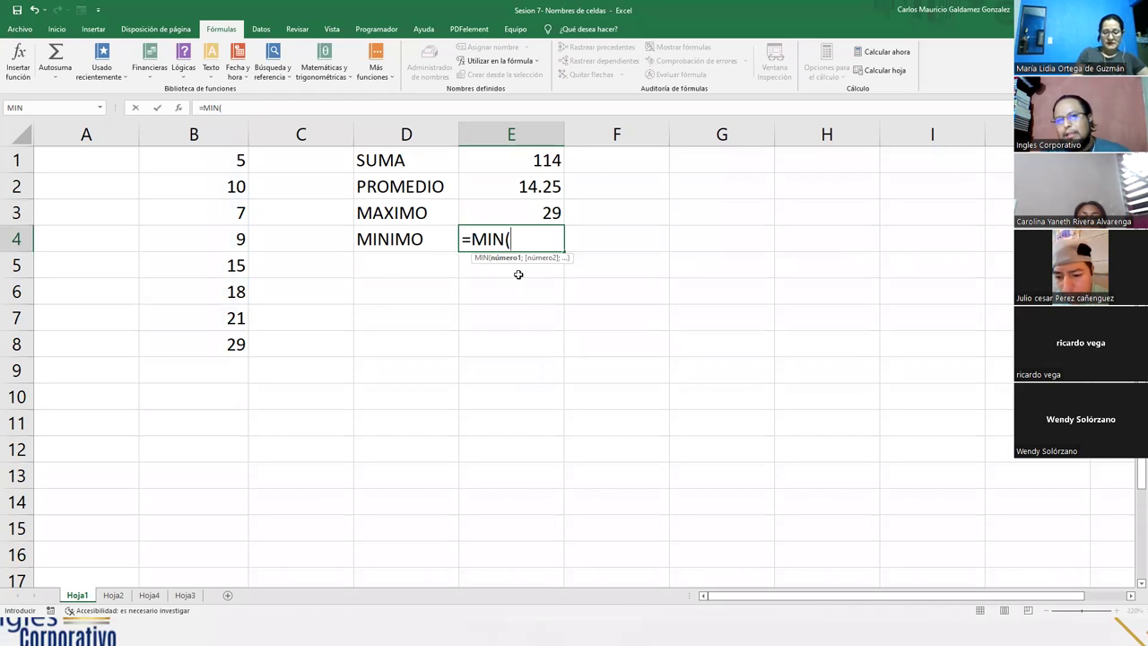
type("obj")
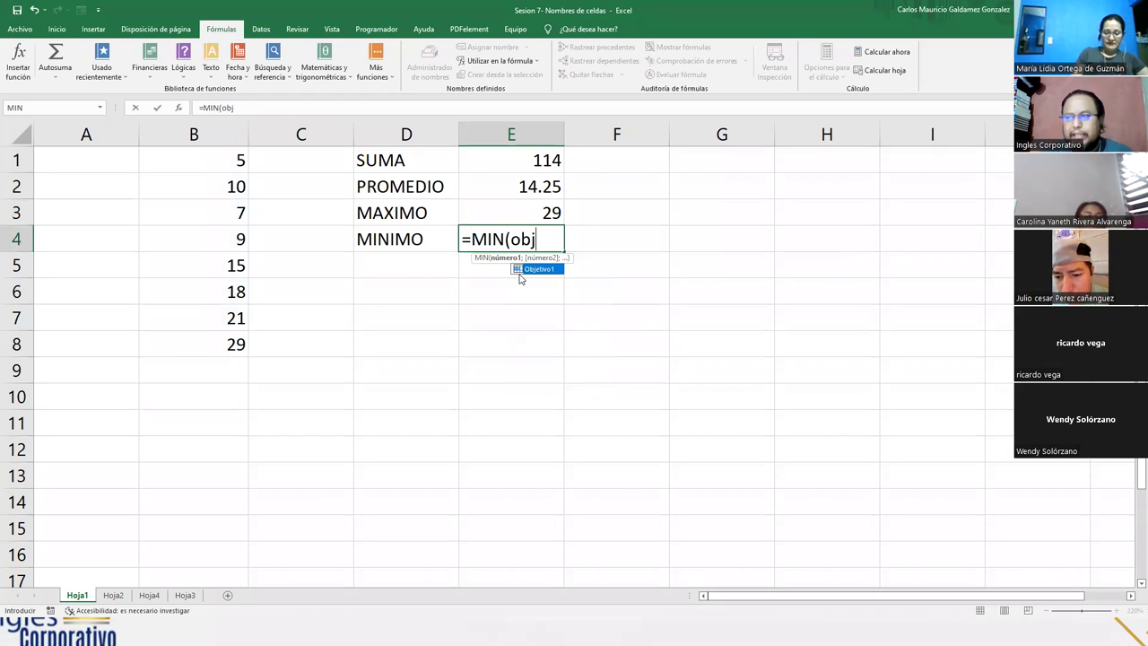
key("Tab")
type(")")
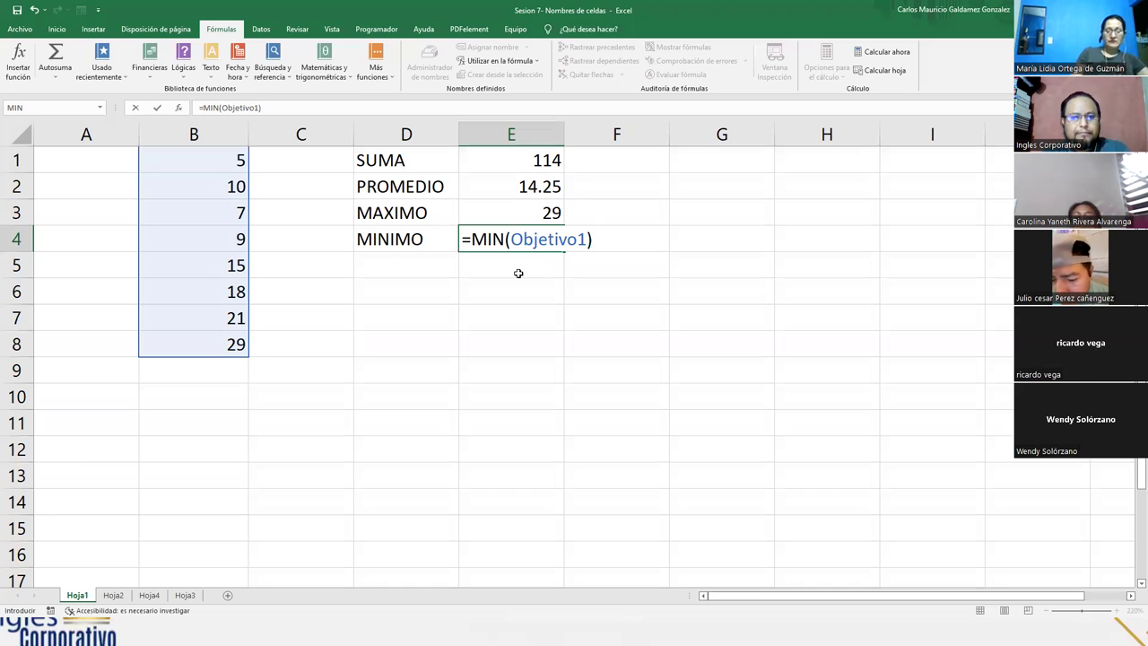
key("Return")
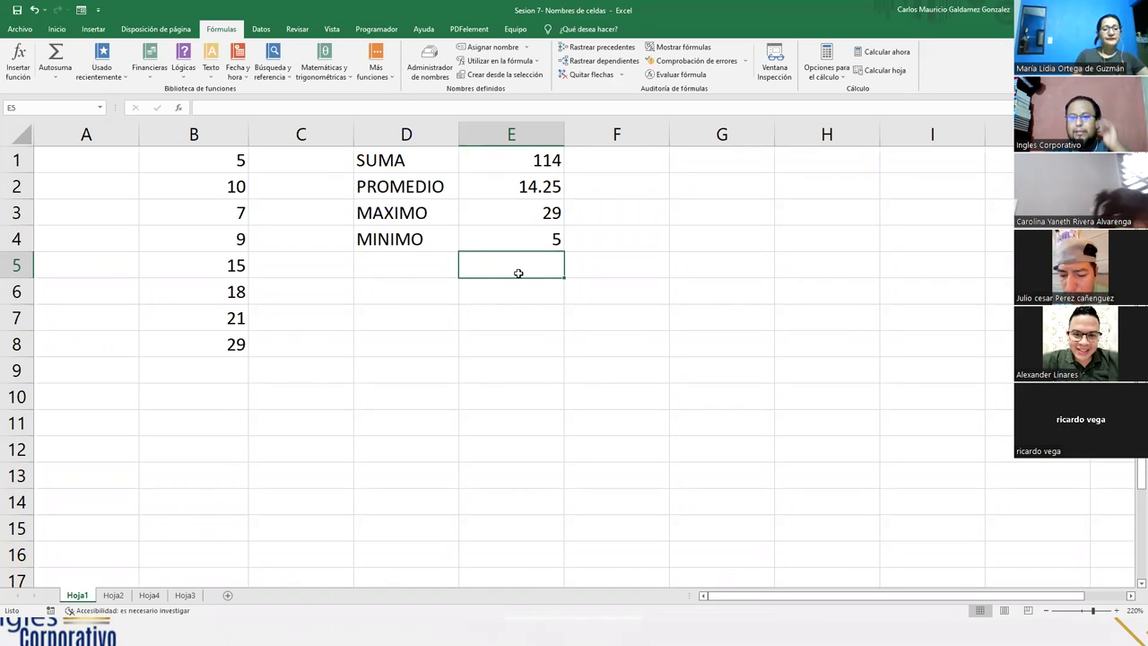
- Go to Hoja2 and select rows 5 through 15 holding the other subjects
left_click(113, 596)
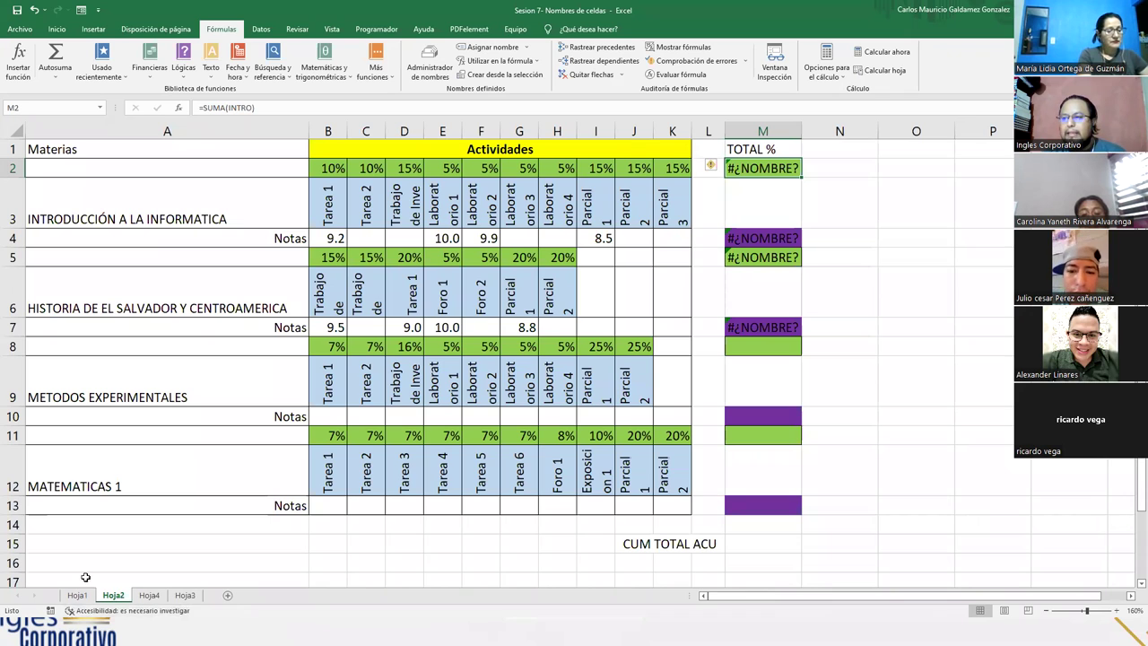
left_click(14, 543)
left_click_drag(14, 544, 14, 257)
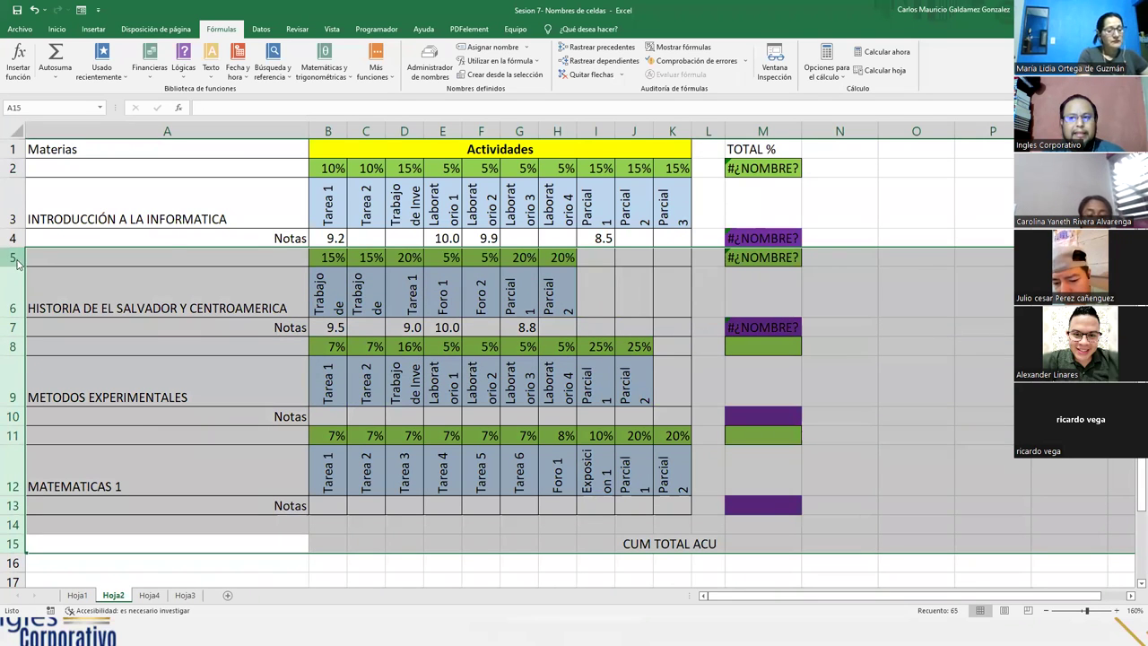
- Delete the selected rows 5 to 15 on Hoja2
right_click(16, 260)
left_click(91, 380)
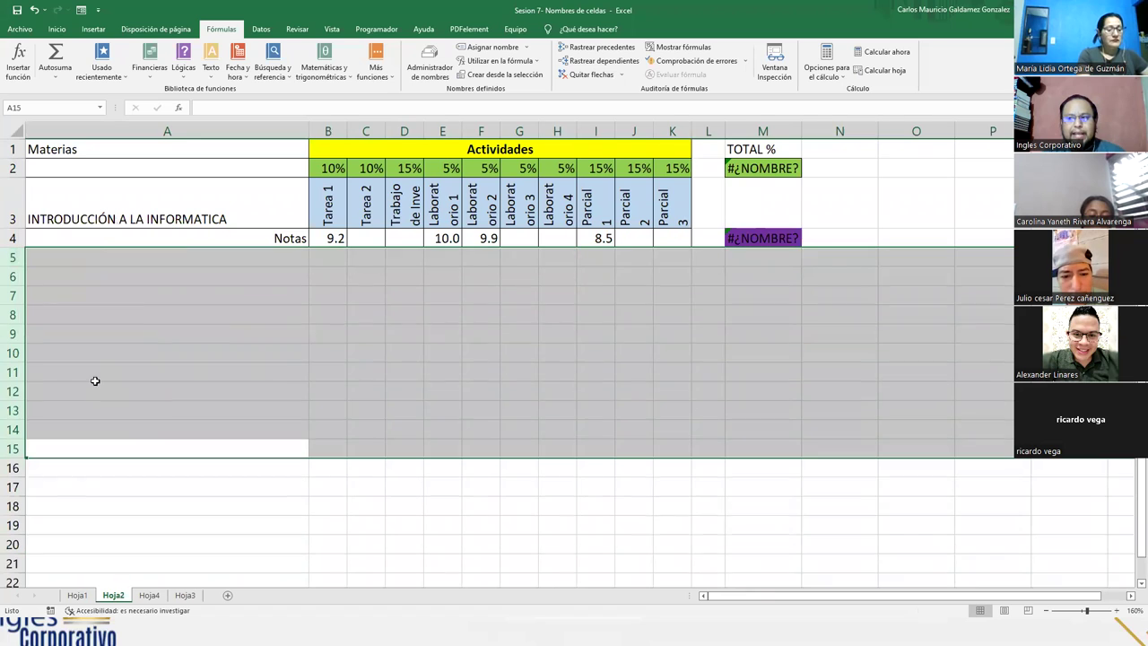
left_click(357, 406)
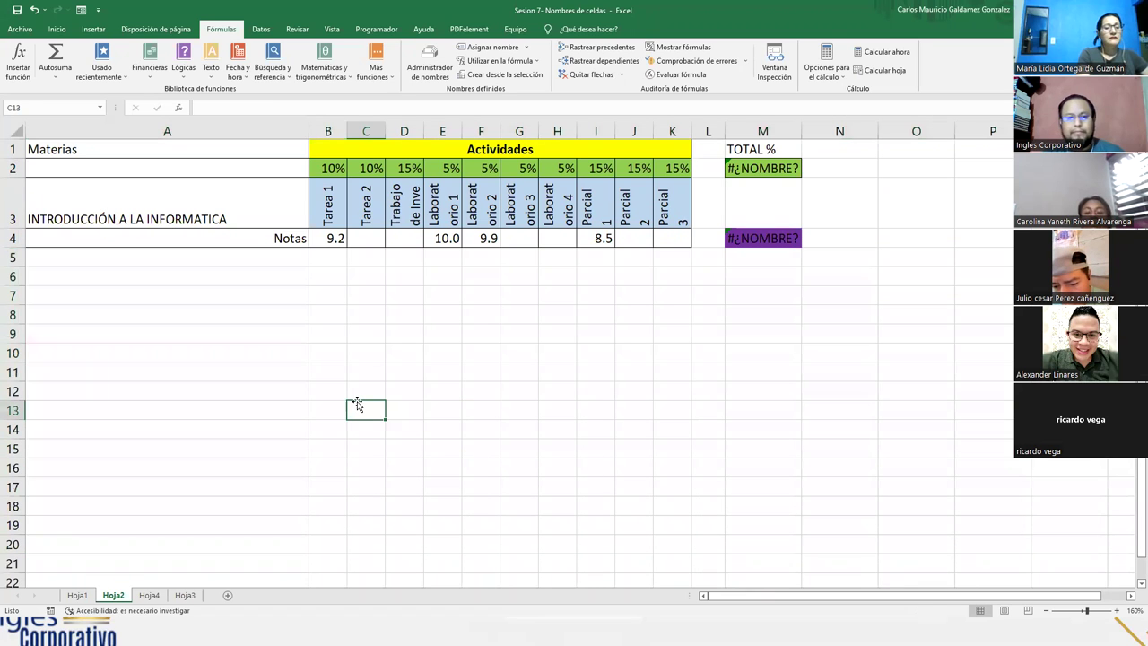
left_click(463, 275)
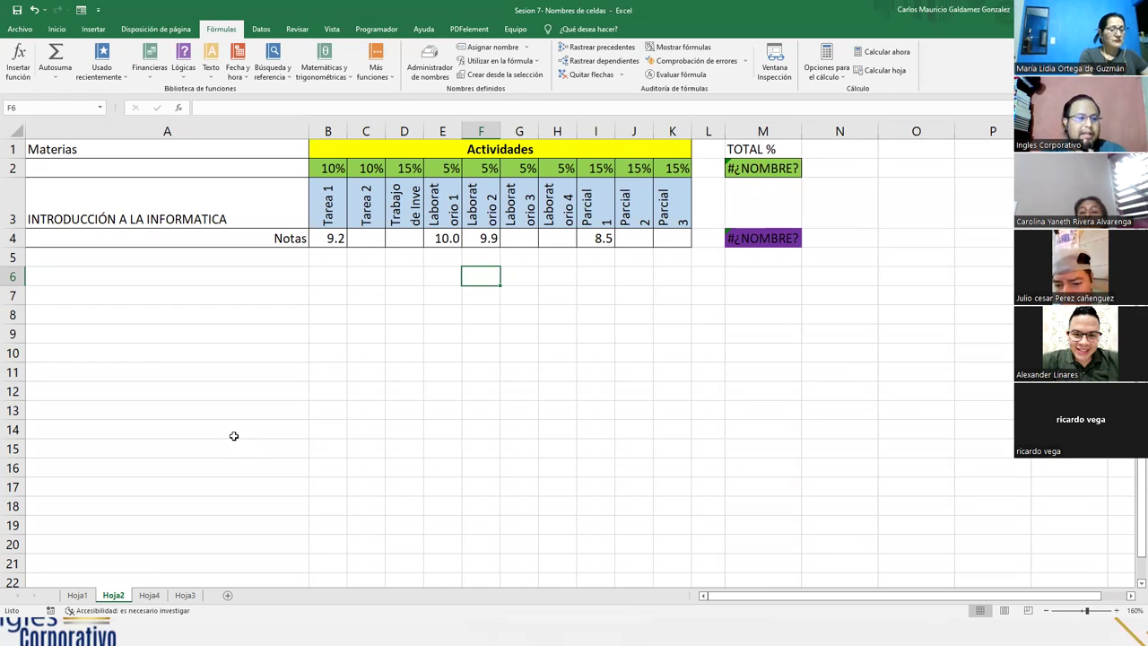
- Undo the deletion and move the subject blocks down to row 21, accepting the unmerge warning
left_click(334, 387)
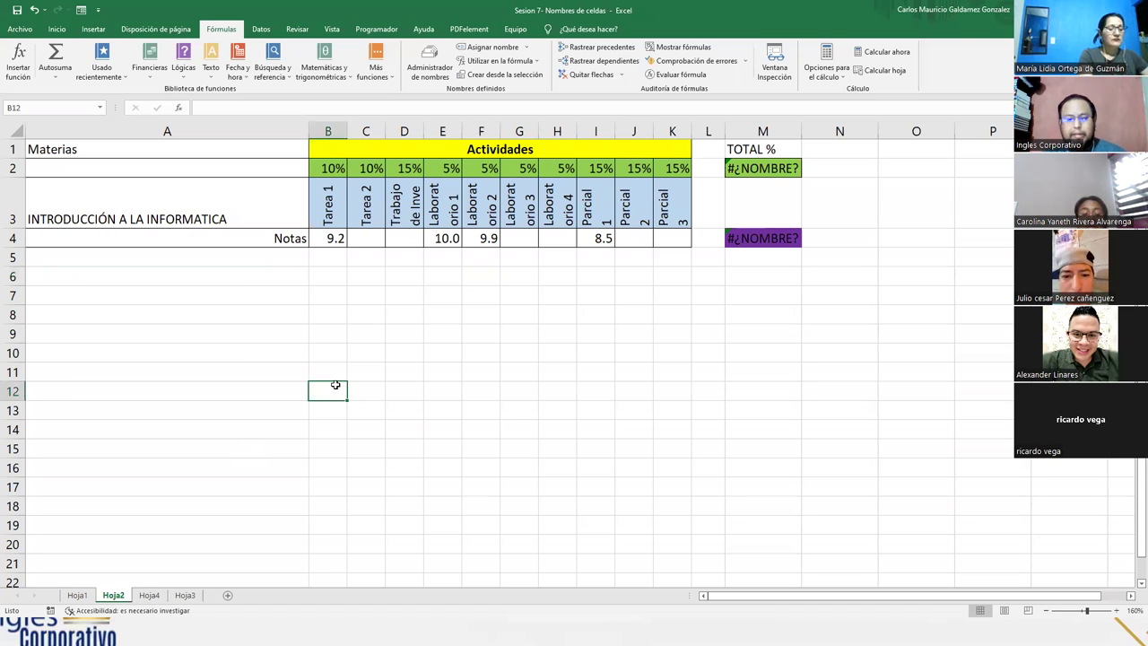
key("ctrl+z")
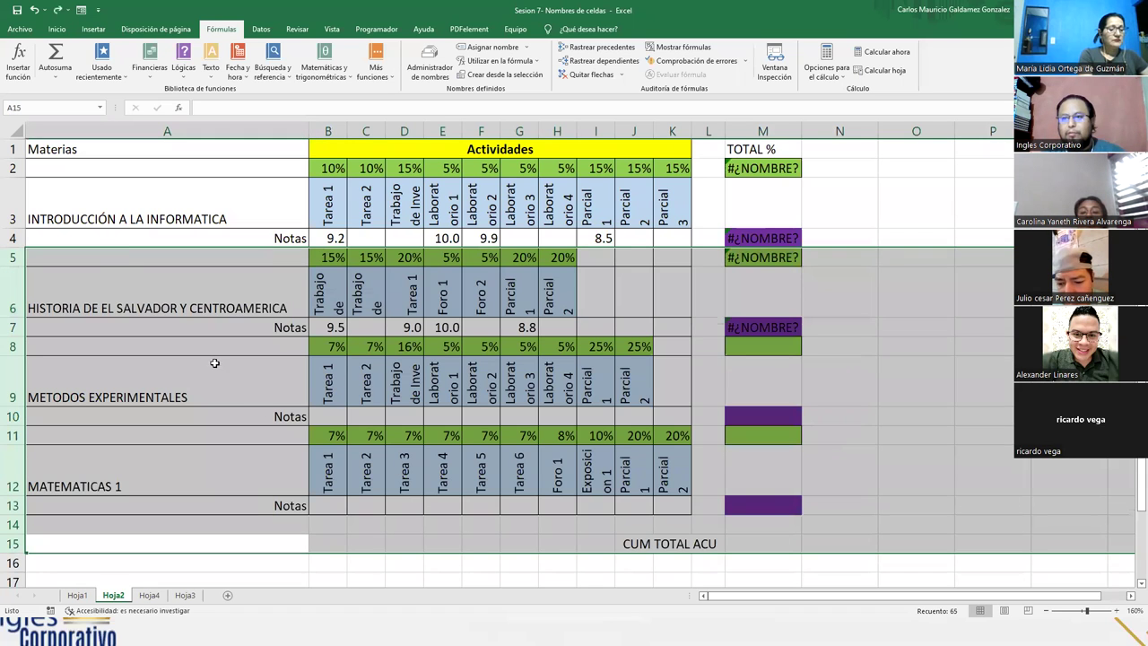
left_click_drag(123, 248, 115, 578)
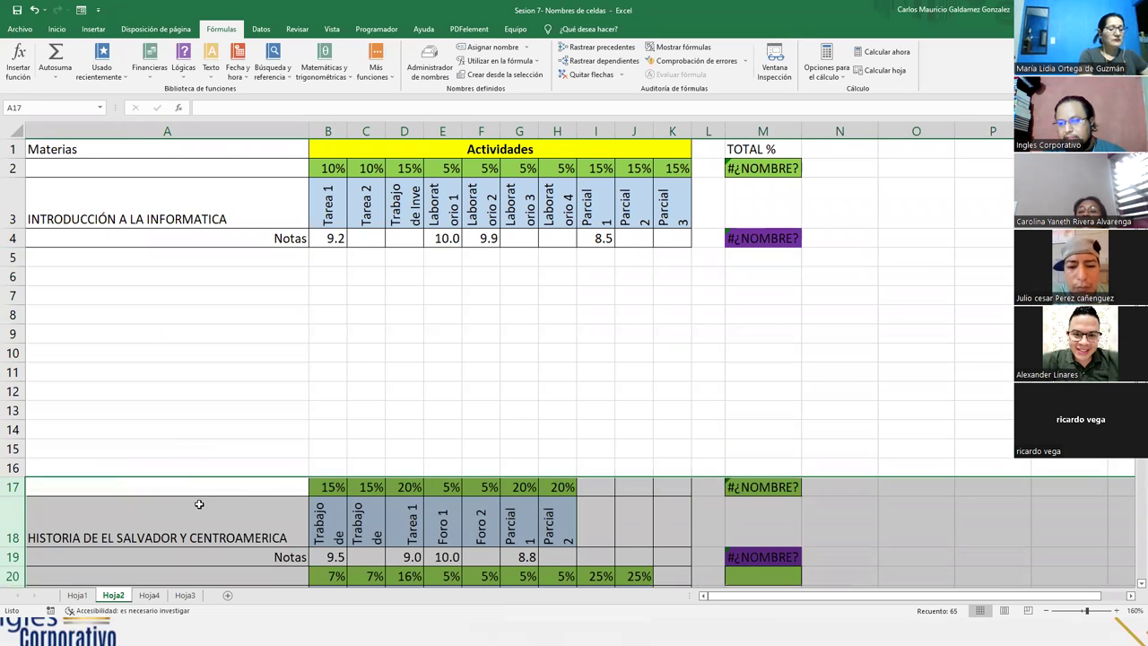
left_click_drag(204, 480, 206, 588)
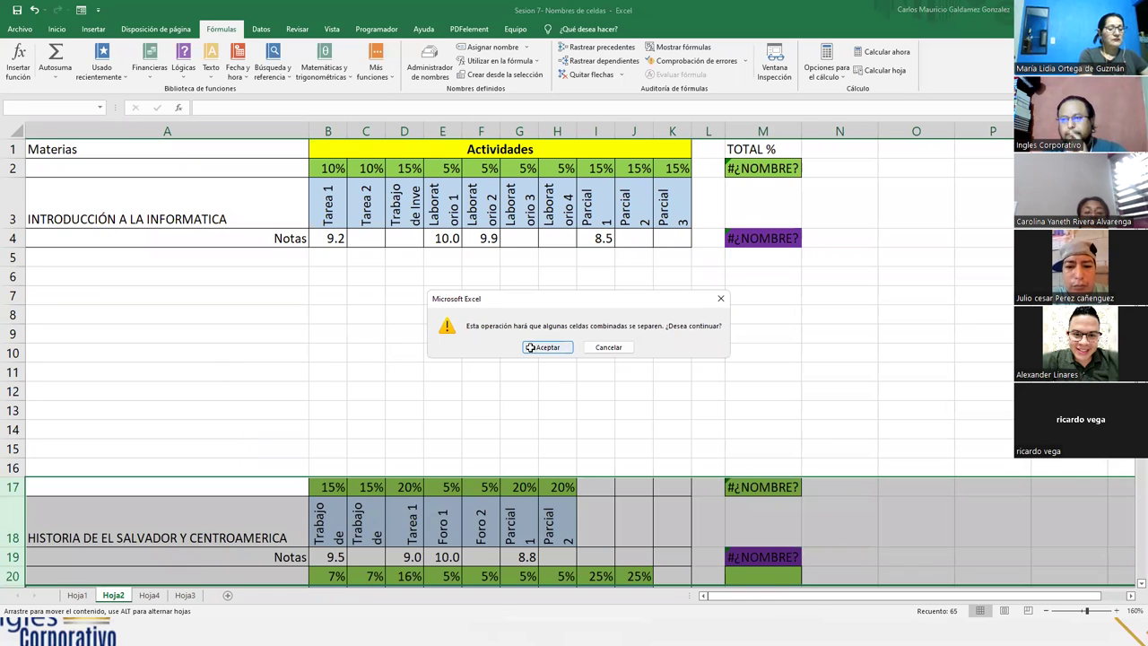
left_click(538, 347)
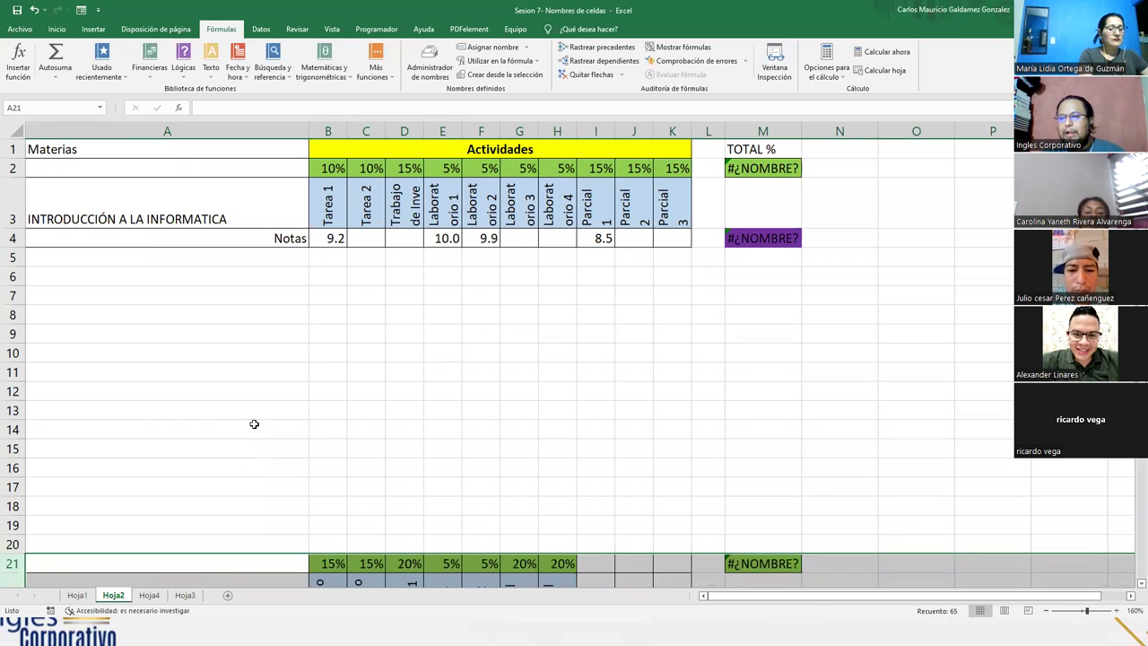
scroll(325, 379, "down", 5)
scroll(325, 377, "up", 2, "ctrl")
- Delete the Notas scores in B4:I4 and inspect M4's weighted-total formula
scroll(325, 378, "up", 6)
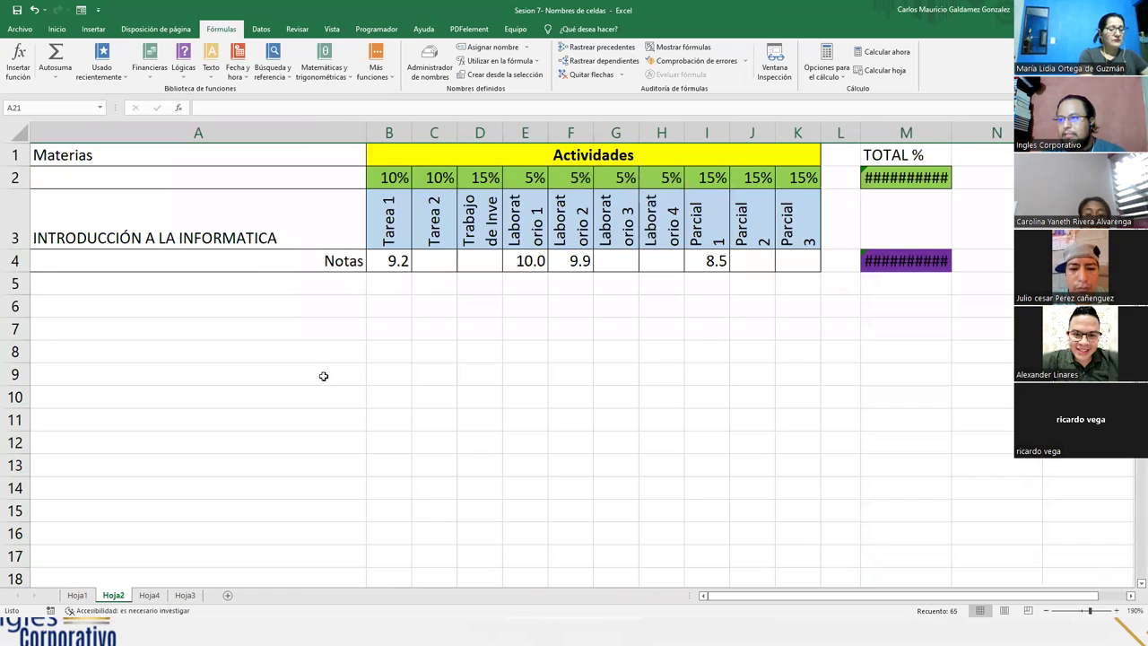
scroll(355, 373, "up", 1, "ctrl")
scroll(356, 373, "up", 1)
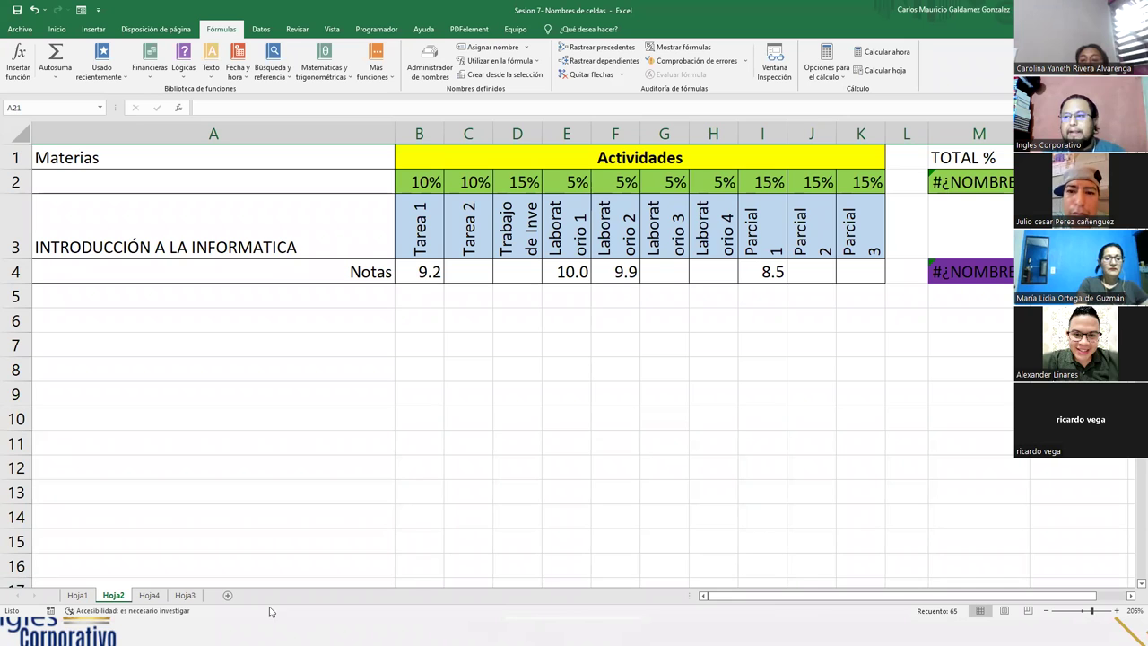
left_click_drag(429, 273, 768, 272)
key("Delete")
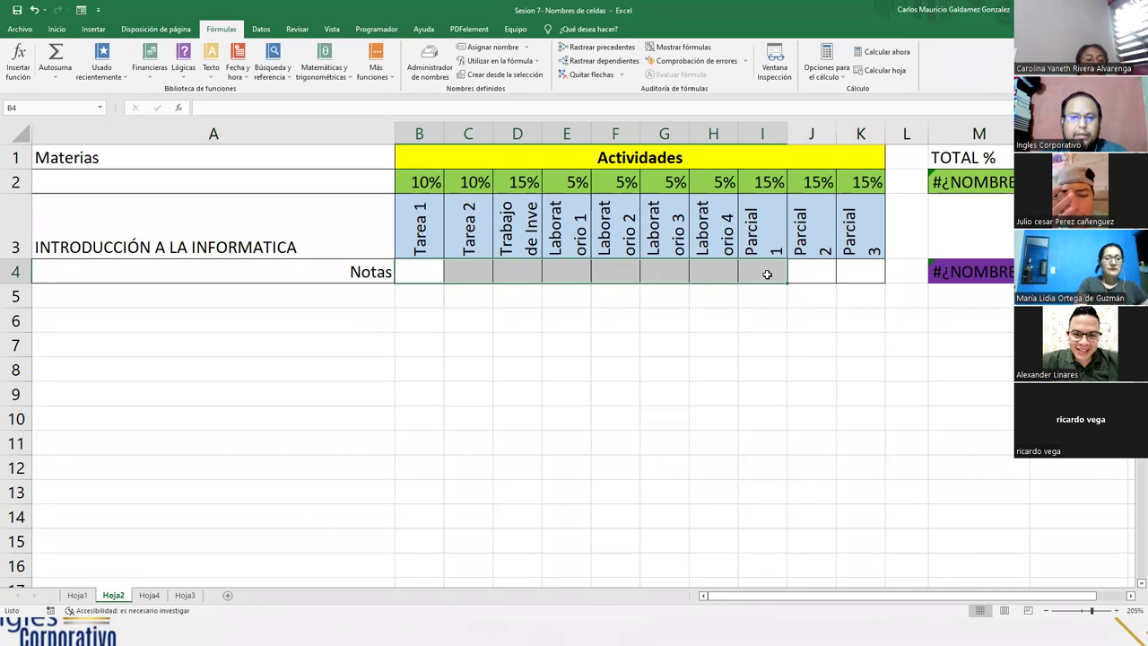
left_click(409, 276)
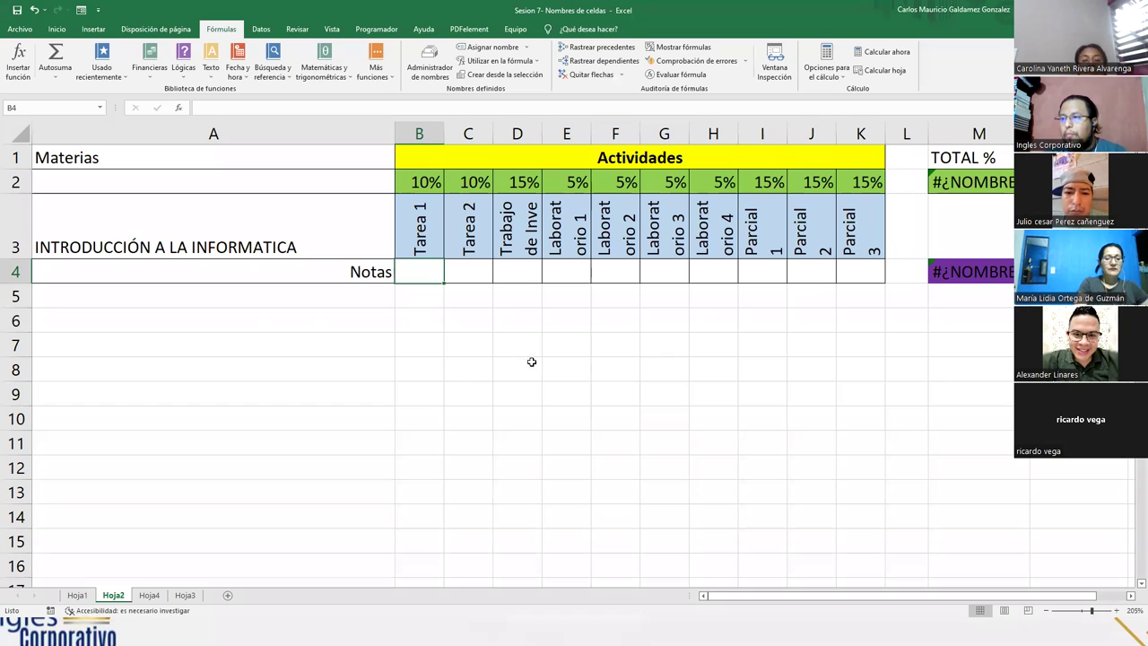
left_click(940, 275)
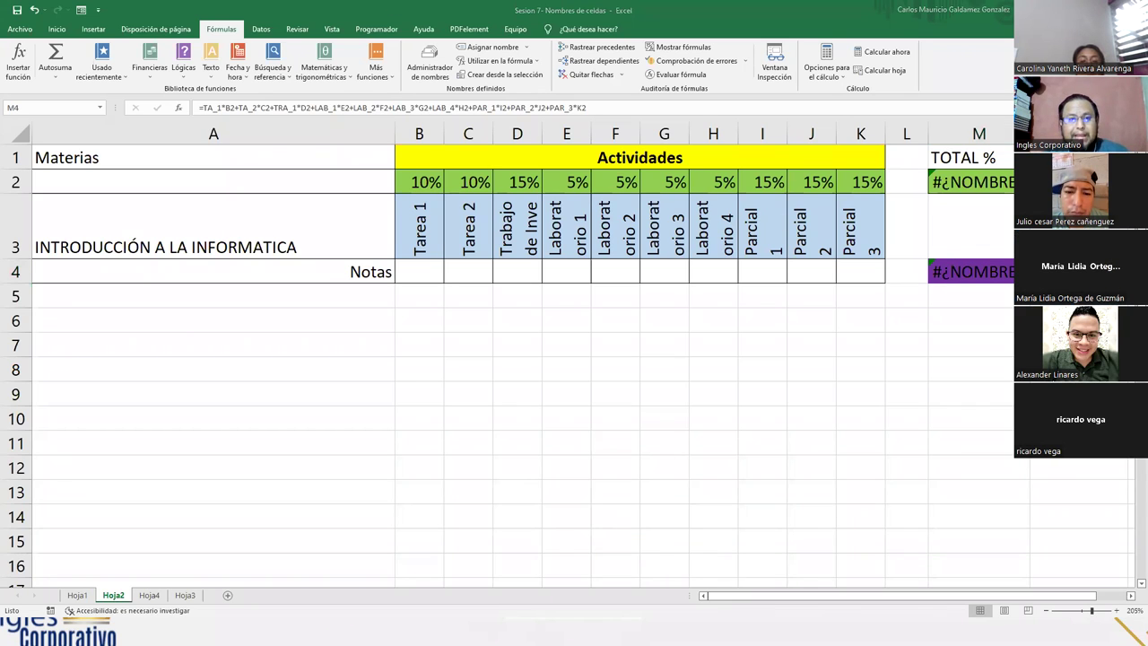
- Bring the 'Cuadro de nombres' Notepad note forward and widen it so the whole formula shows
key("alt+Tab")
scroll(631, 350, "down", 1)
scroll(632, 350, "down", 4)
scroll(646, 363, "up", 1)
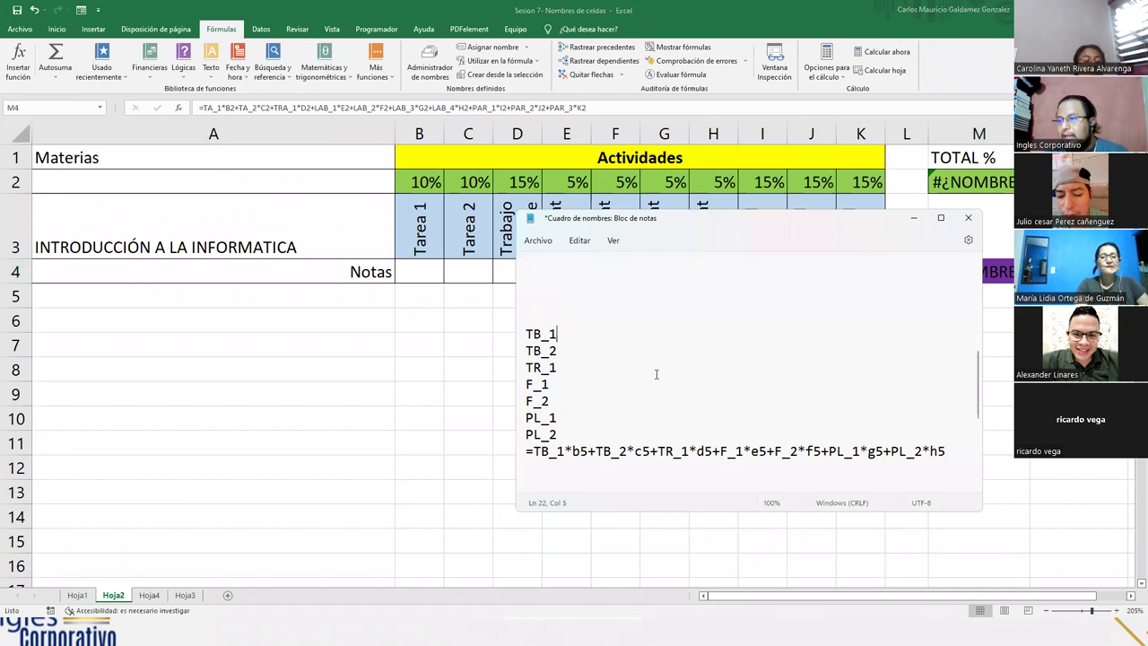
key("super+Up")
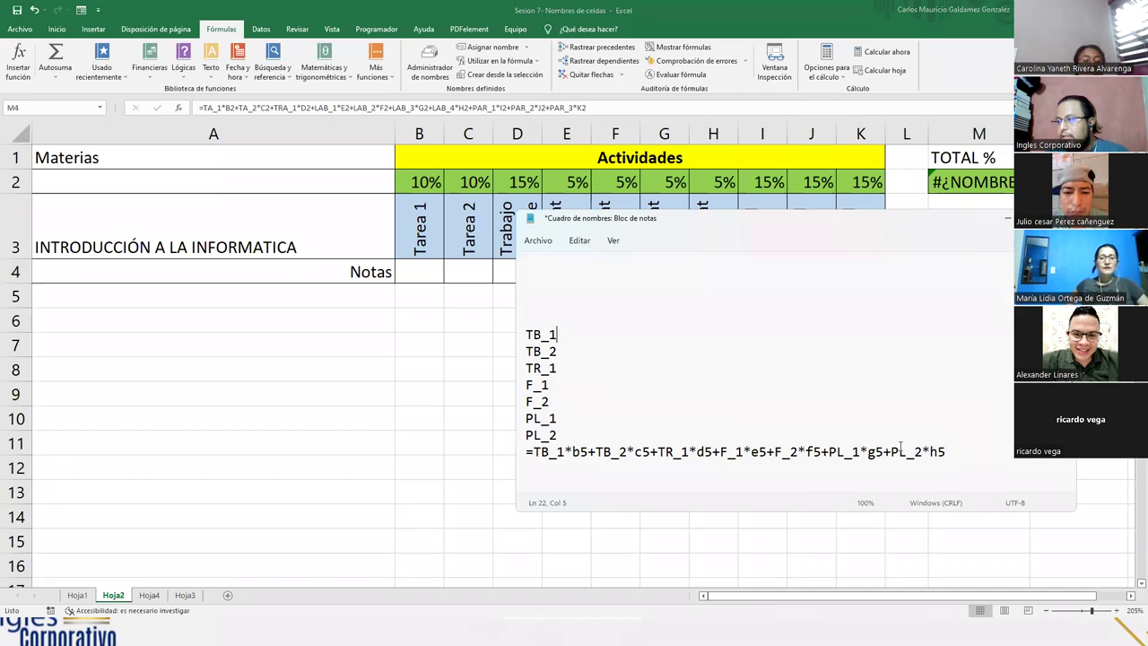
scroll(897, 444, "up", 4)
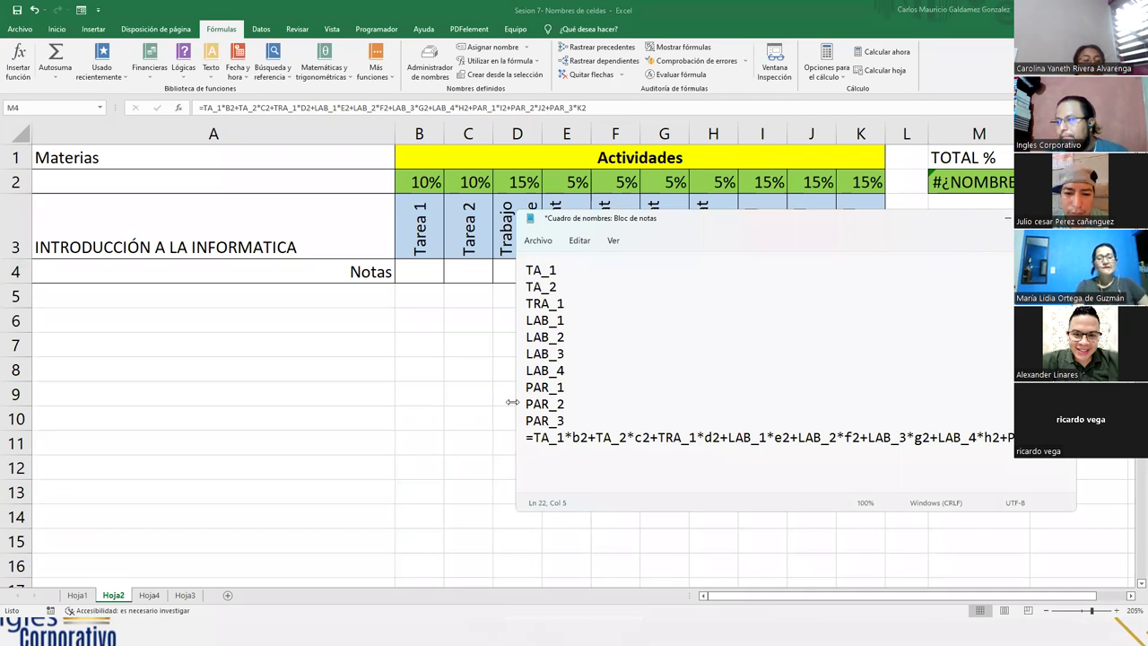
left_click_drag(512, 402, 320, 278)
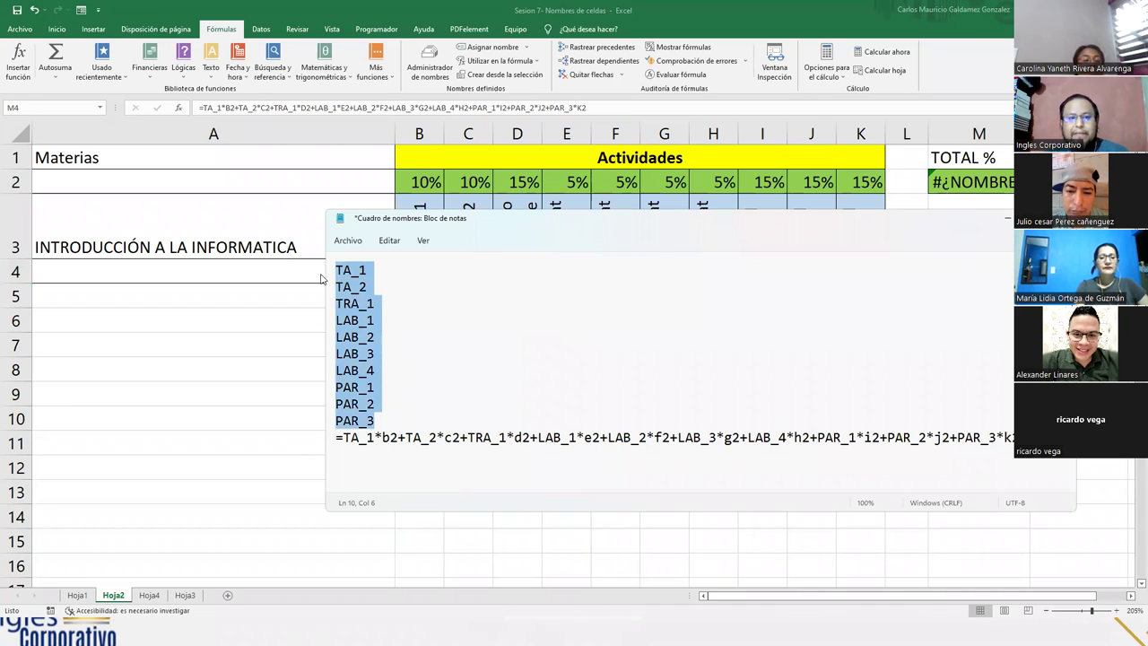
- Move the note below the Excel column headers, leaving no text selected
left_click(430, 450)
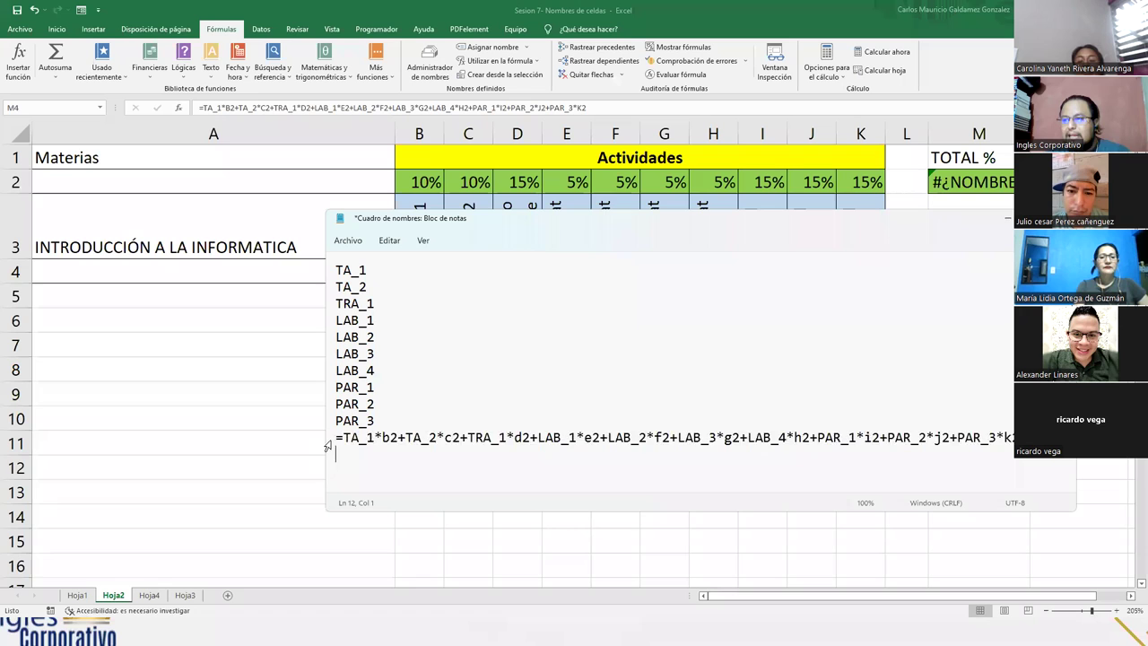
triple_click(327, 439)
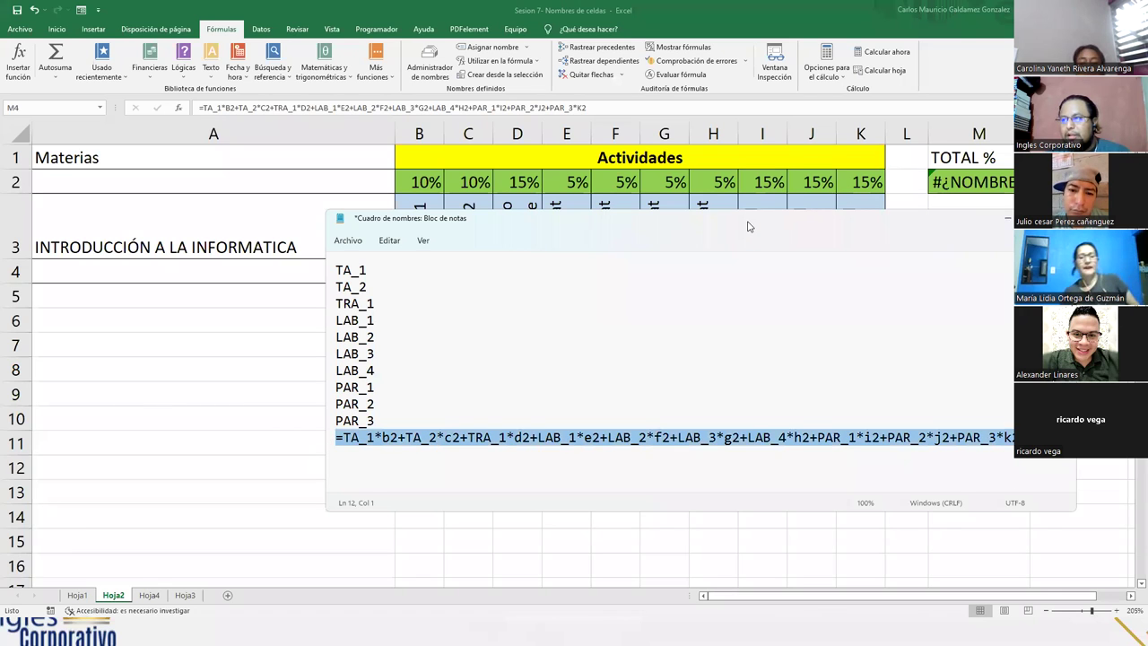
left_click_drag(749, 226, 718, 316)
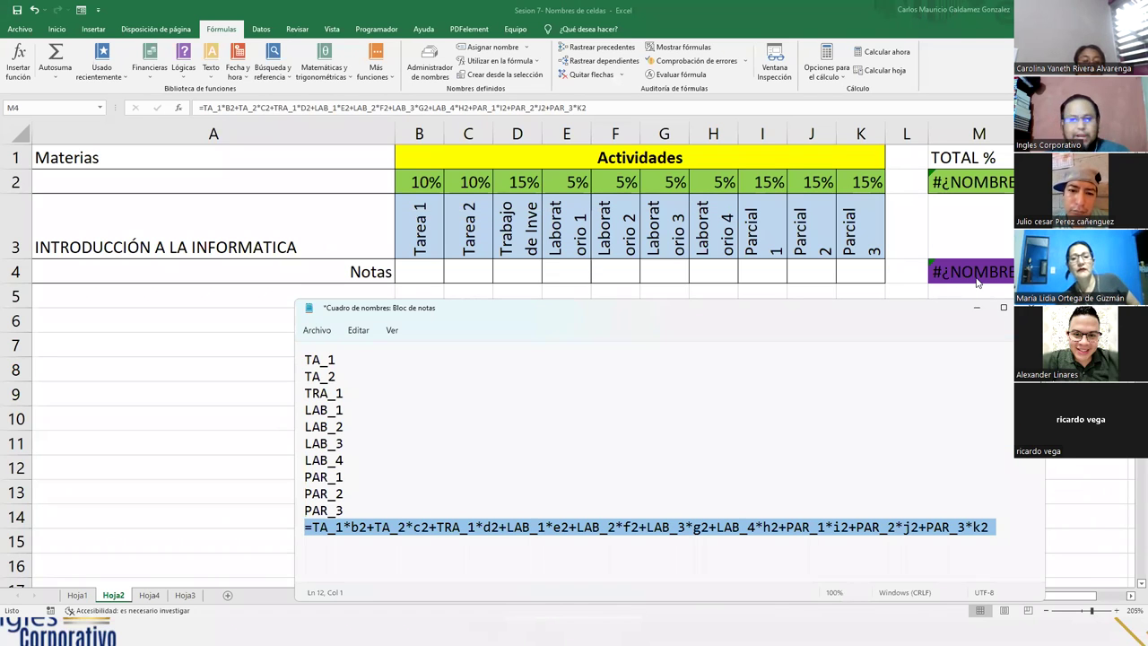
left_click(610, 460)
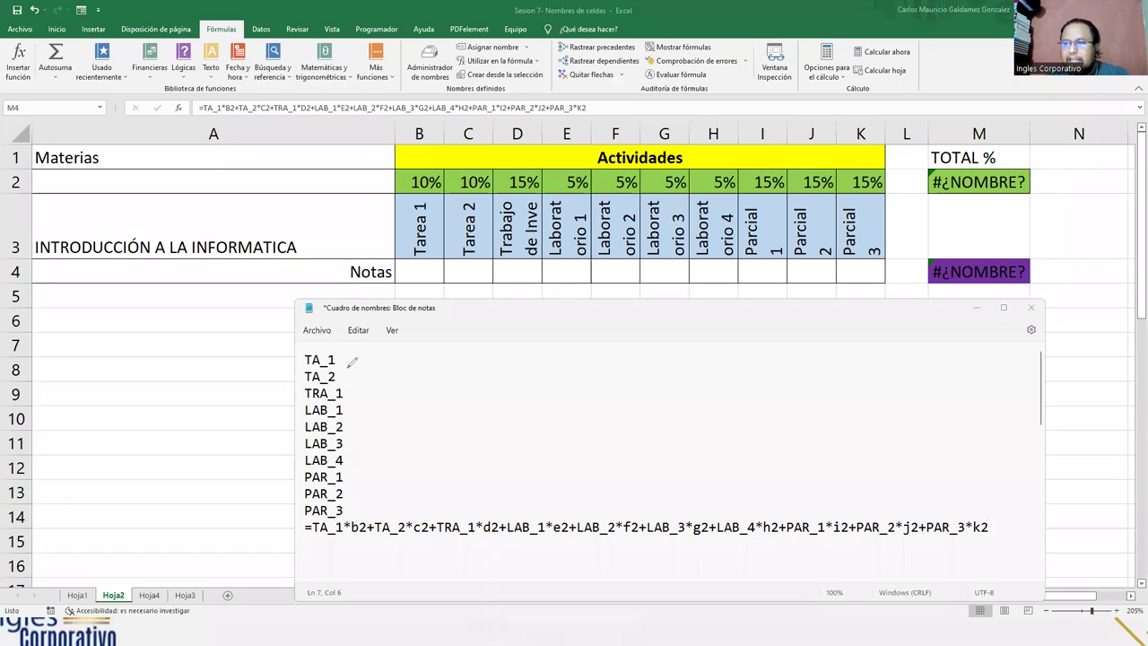
mouse_move(305, 354)
left_mouse_down()
mouse_move(285, 358)
mouse_move(264, 439)
mouse_move(292, 477)
mouse_move(292, 508)
mouse_move(368, 515)
left_mouse_up()
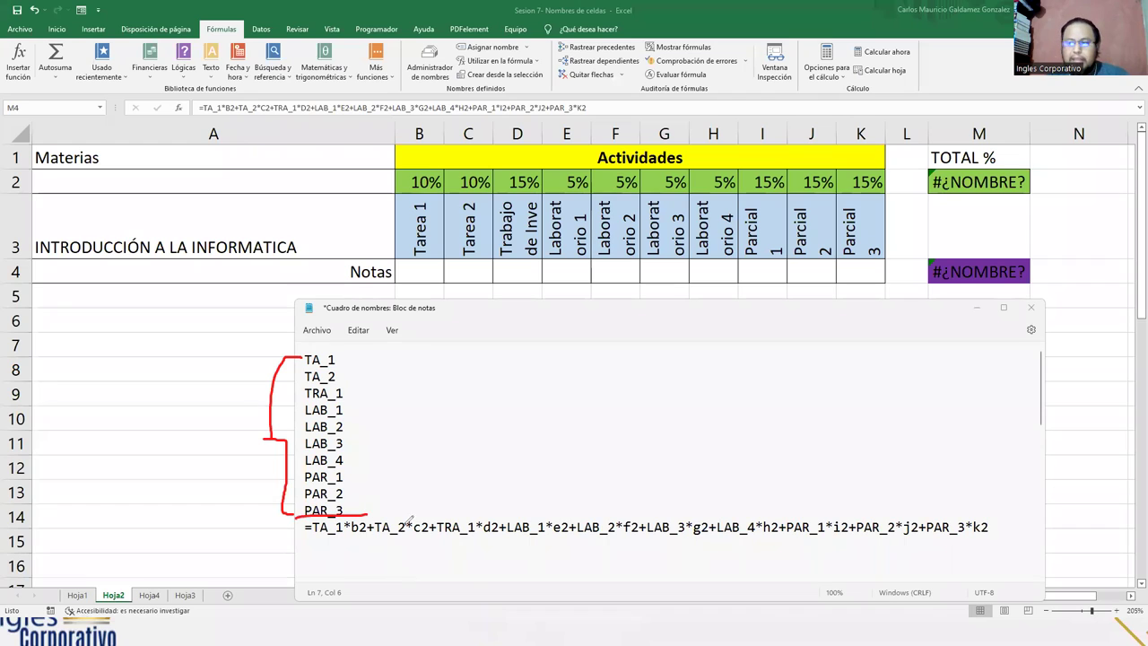
left_click_drag(325, 356, 420, 260)
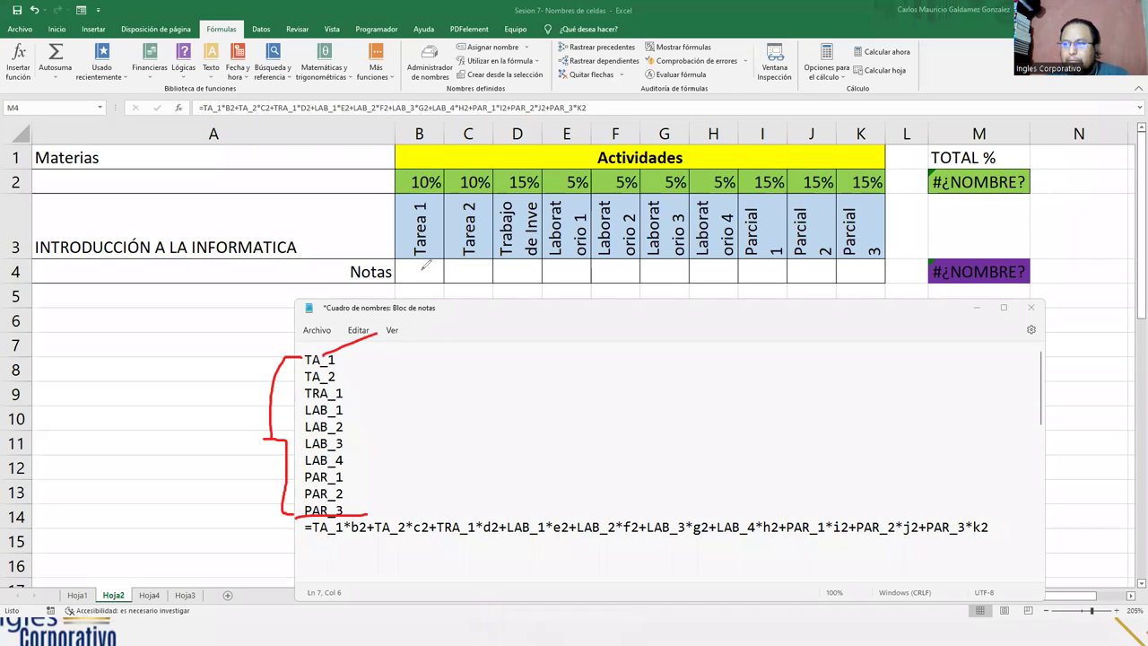
left_click_drag(347, 375, 421, 341)
left_click_drag(458, 296, 461, 269)
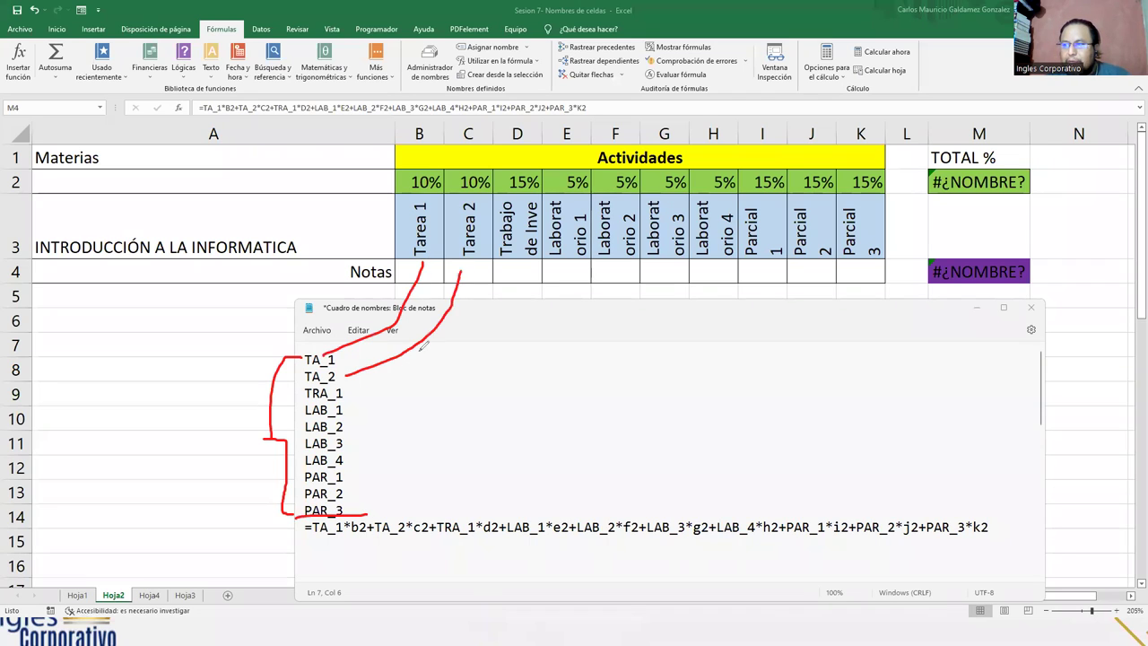
mouse_move(343, 395)
left_mouse_down()
mouse_move(478, 350)
mouse_move(511, 269)
left_mouse_up()
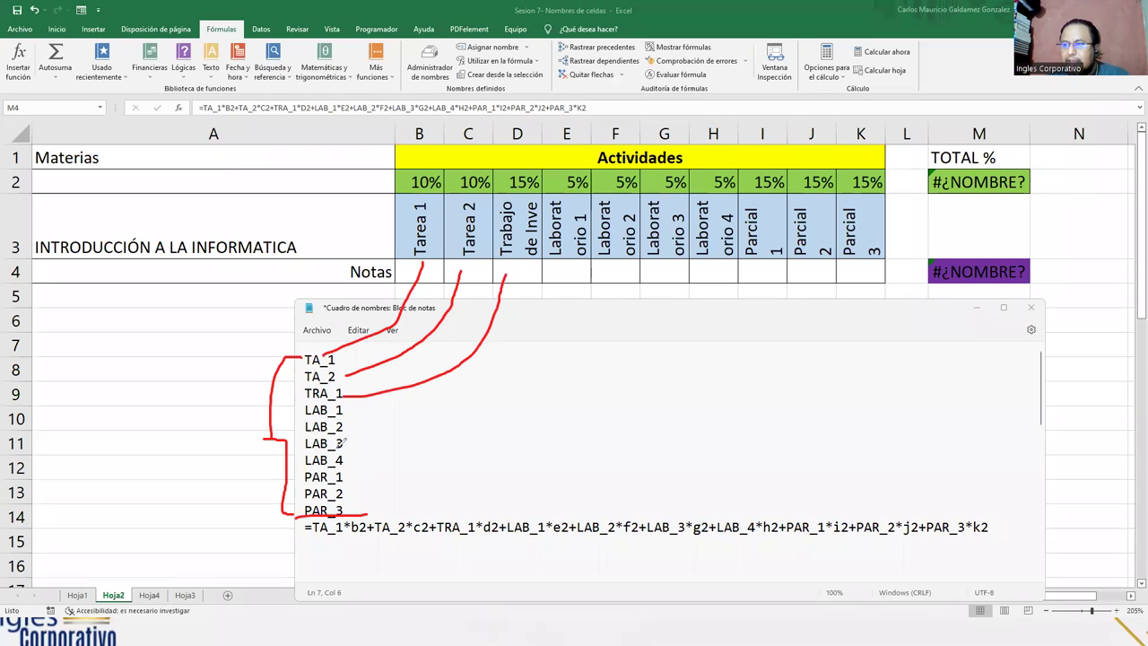
mouse_move(346, 413)
left_mouse_down()
mouse_move(533, 298)
mouse_move(556, 268)
left_mouse_up()
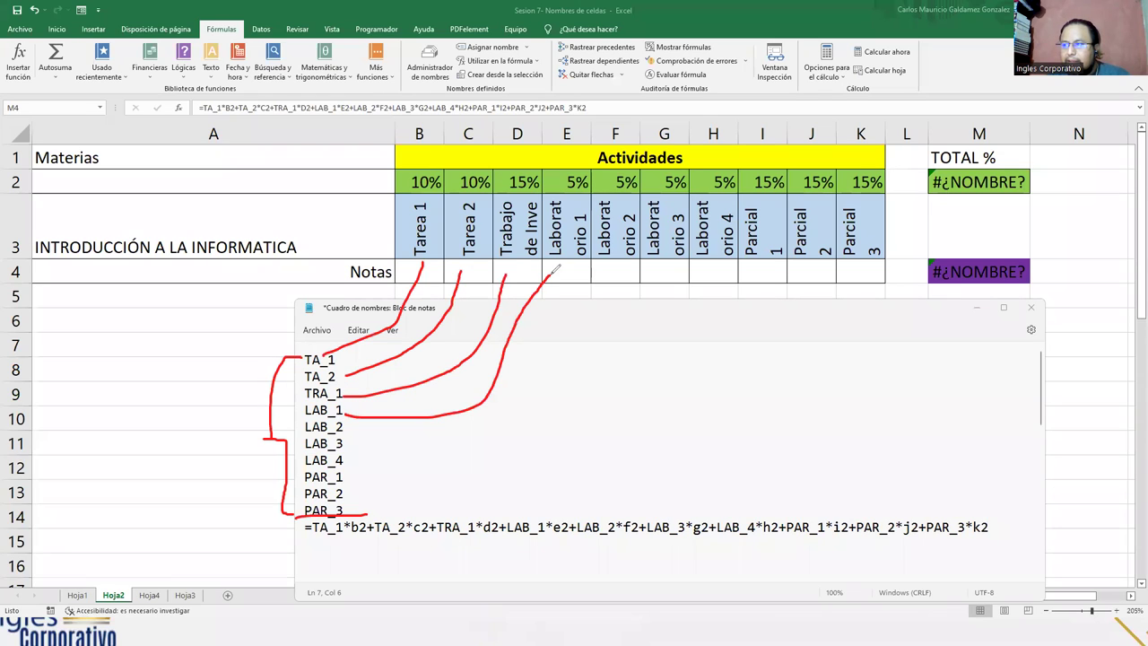
mouse_move(346, 429)
left_mouse_down()
mouse_move(538, 398)
mouse_move(564, 284)
mouse_move(601, 276)
left_mouse_up()
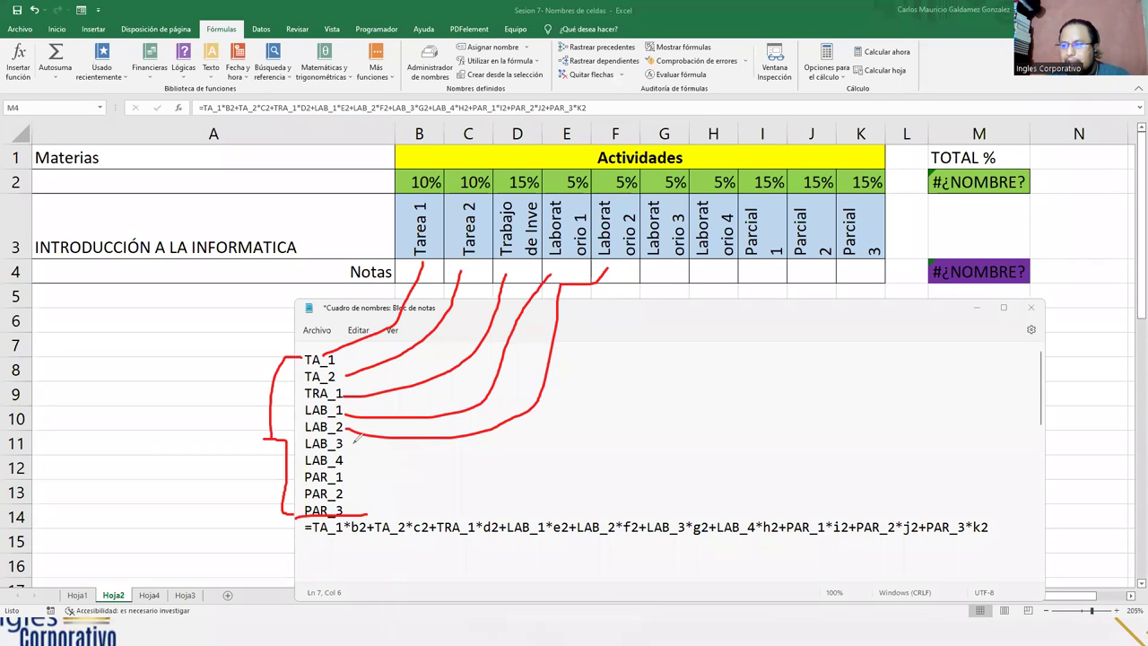
mouse_move(506, 441)
left_mouse_down()
mouse_move(673, 295)
mouse_move(669, 263)
left_mouse_up()
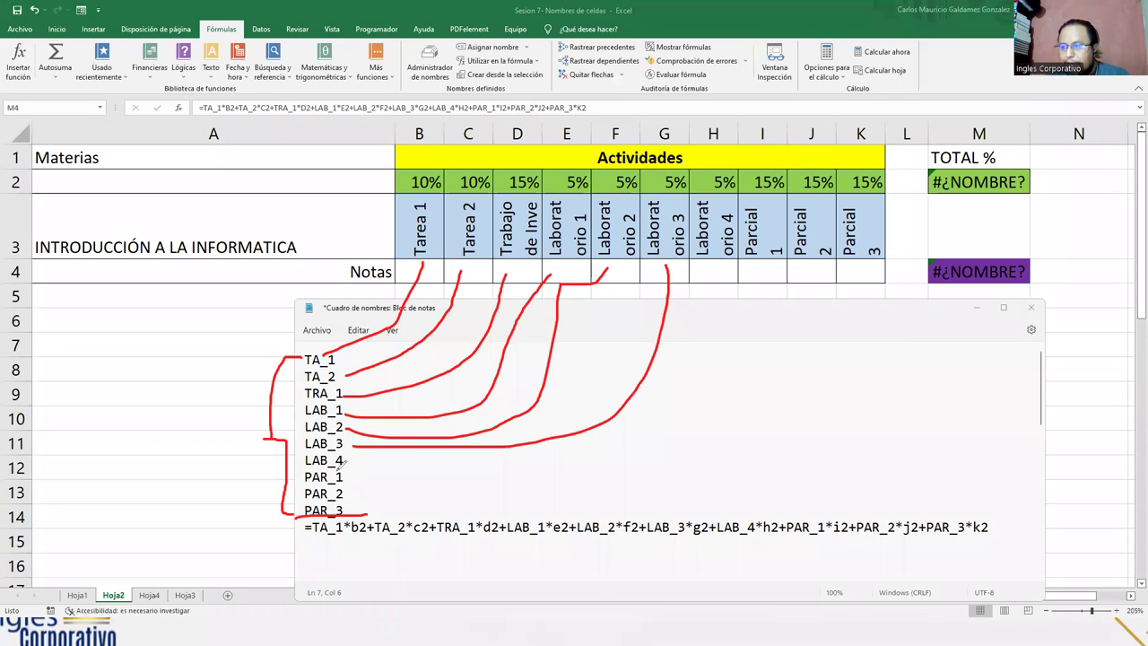
mouse_move(350, 460)
left_mouse_down()
mouse_move(526, 446)
mouse_move(679, 415)
mouse_move(704, 265)
left_mouse_up()
left_click_drag(354, 478, 484, 482)
mouse_move(626, 471)
left_mouse_down()
mouse_move(727, 337)
mouse_move(755, 263)
left_mouse_up()
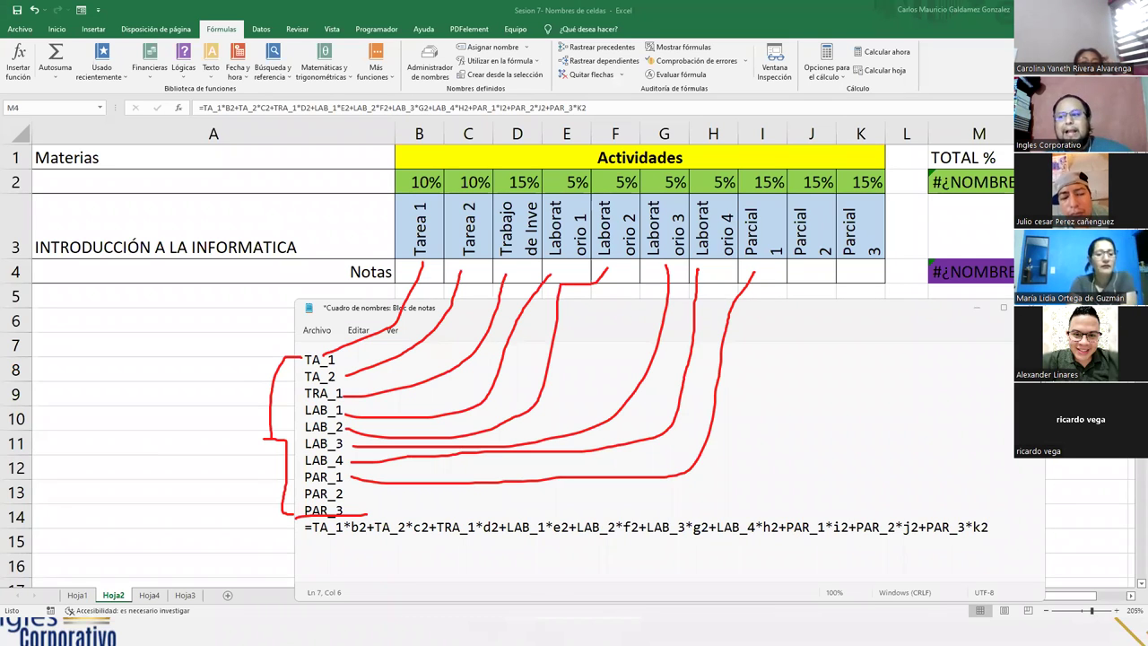
mouse_move(349, 499)
left_mouse_down()
mouse_move(693, 492)
mouse_move(801, 273)
left_mouse_up()
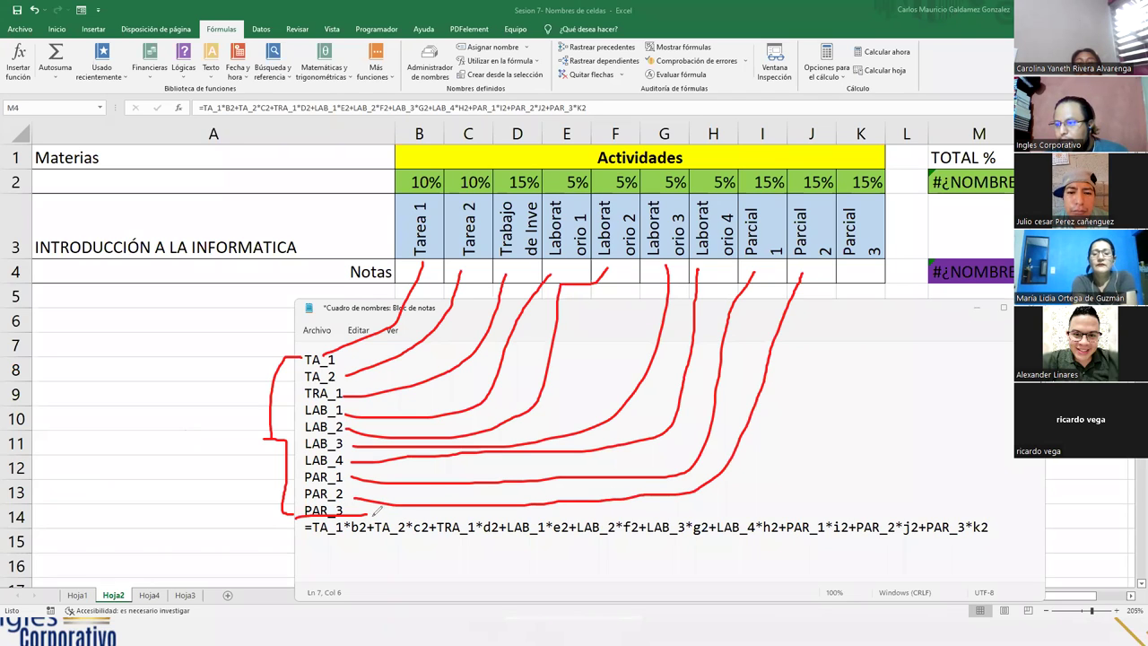
mouse_move(363, 508)
left_mouse_down()
mouse_move(660, 503)
mouse_move(797, 408)
mouse_move(839, 271)
left_mouse_up()
mouse_move(1005, 524)
left_mouse_down()
mouse_move(972, 273)
mouse_move(987, 289)
left_mouse_up()
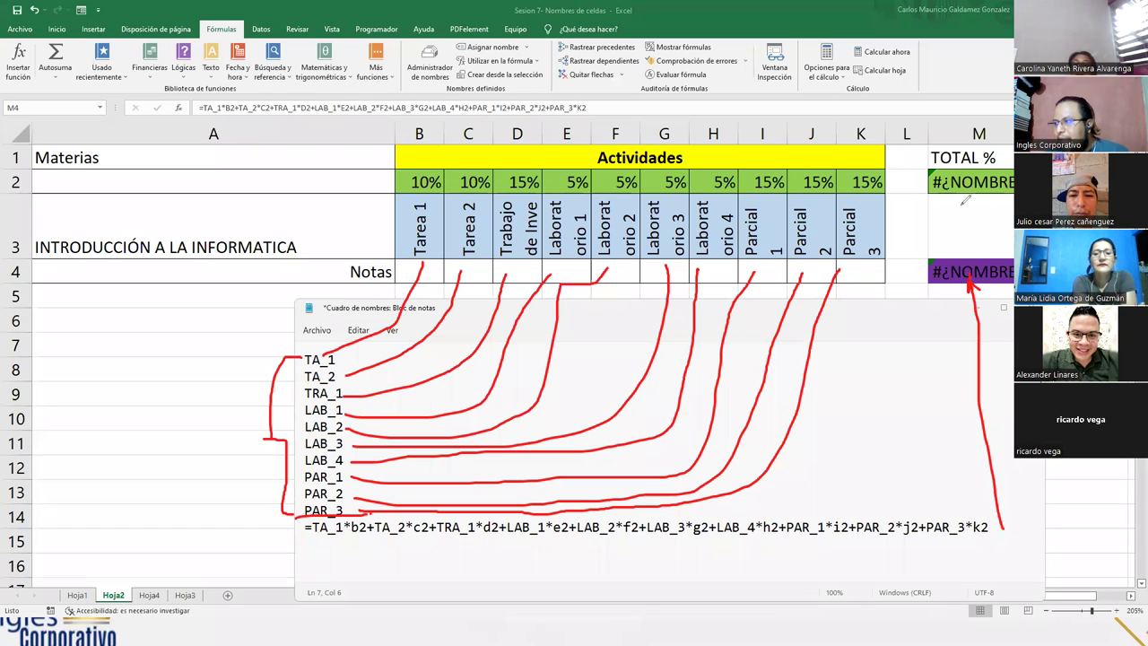
mouse_move(893, 182)
left_mouse_down()
mouse_move(924, 172)
mouse_move(908, 196)
left_mouse_up()
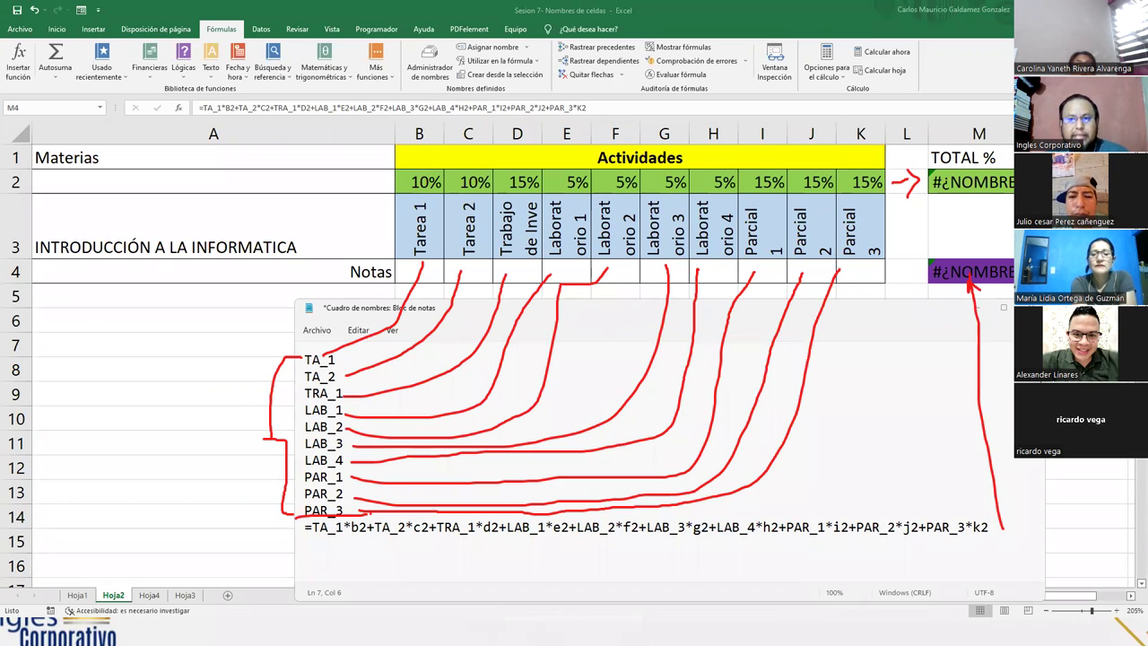
key("e")
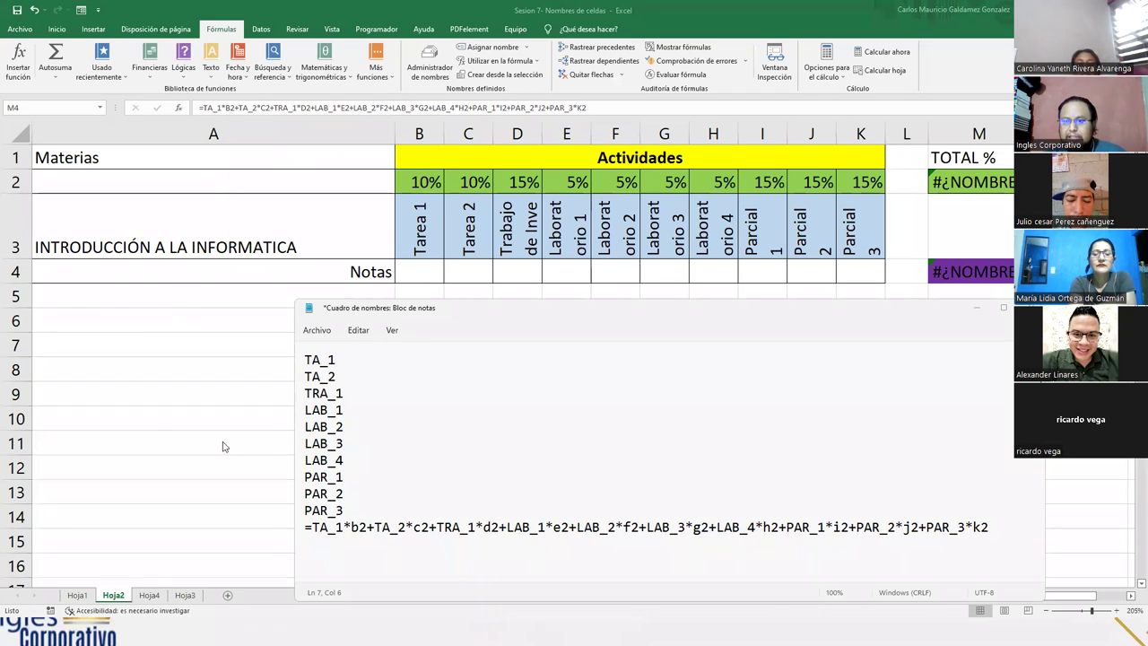
scroll(223, 447, "down", 7)
scroll(256, 261, "up", 1)
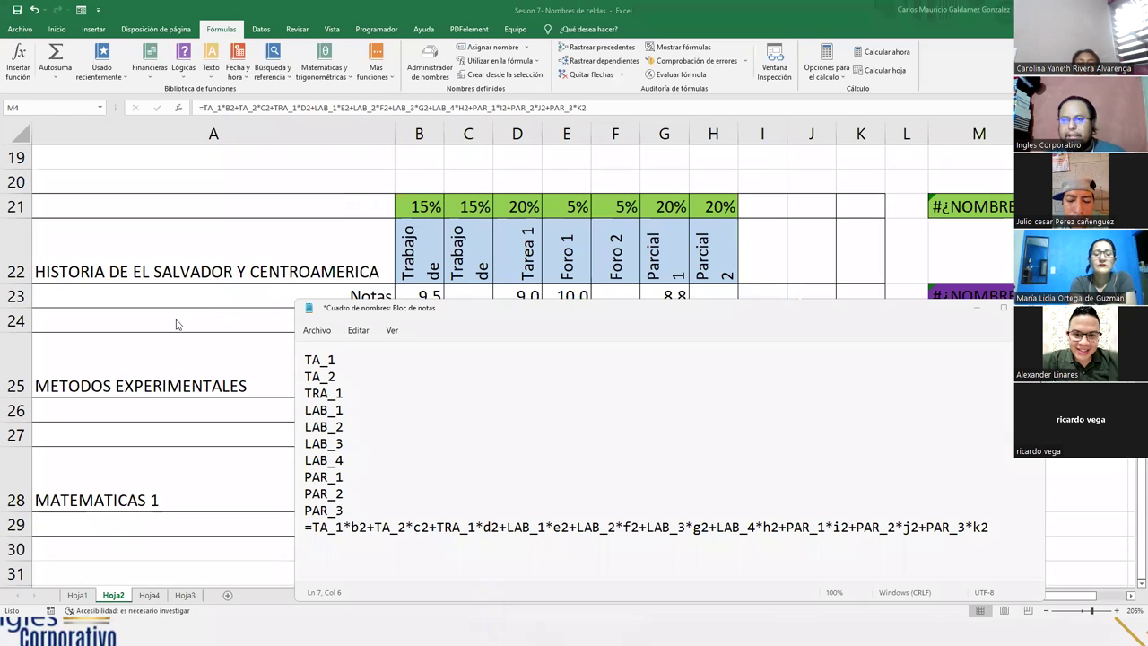
- Put the Notepad list of planned names away and return to the Hoja2 sheet
scroll(177, 376, "up", 6)
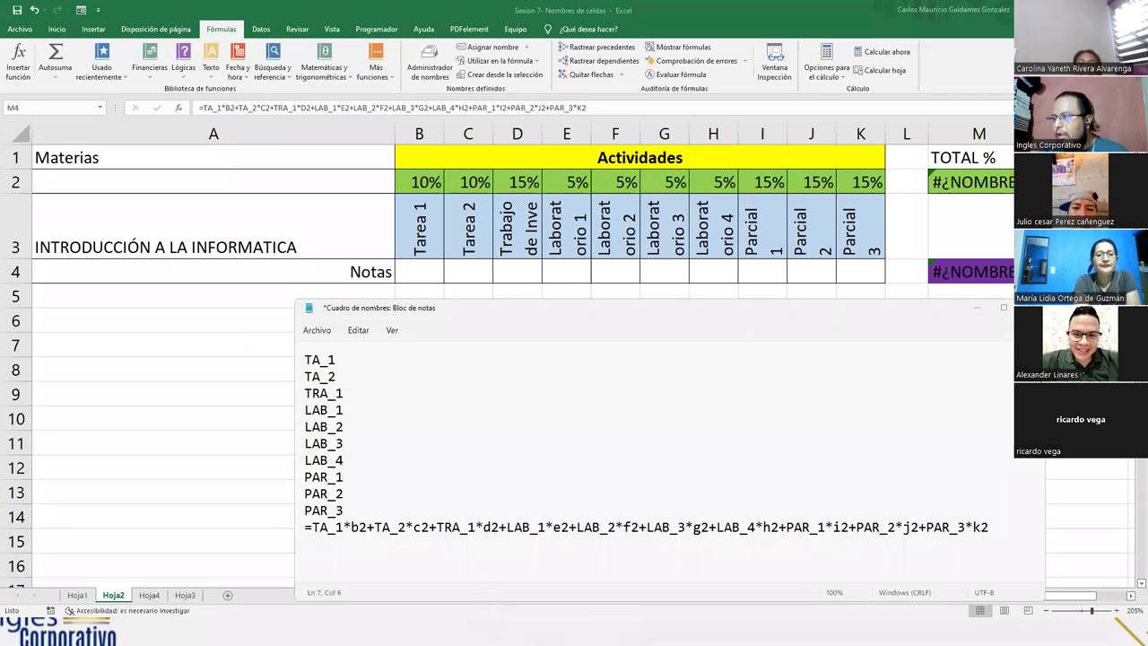
left_click(635, 314)
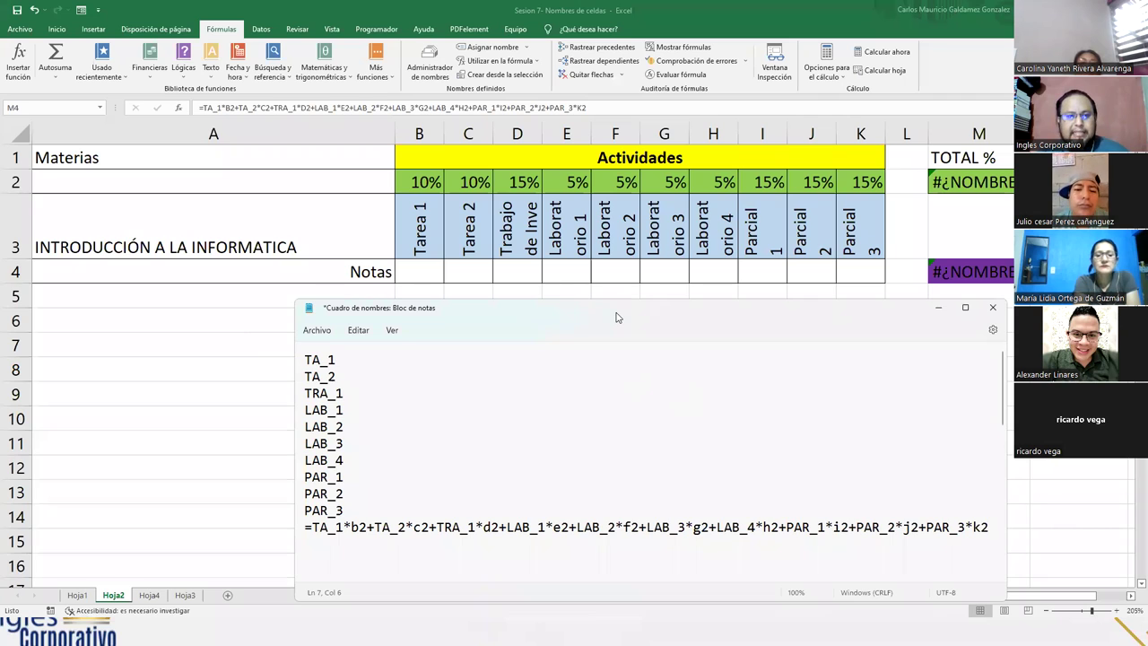
key("alt+Tab")
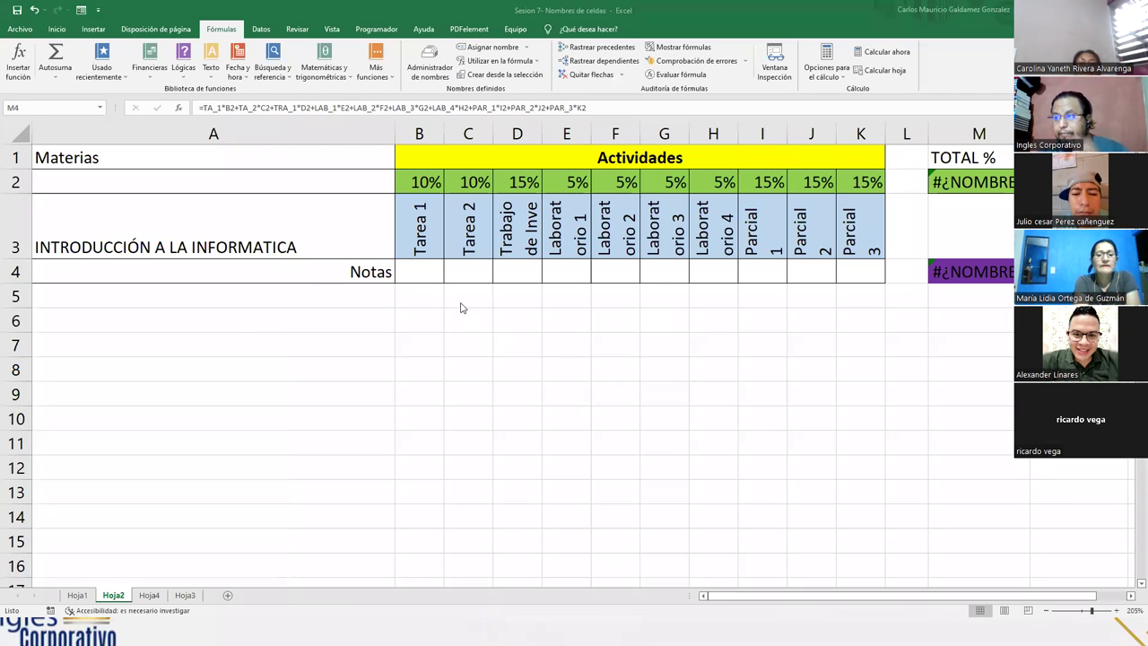
- With B4 selected, open the Administrador de nombres showing only Objetivo1, placed off the headers
left_click(426, 272)
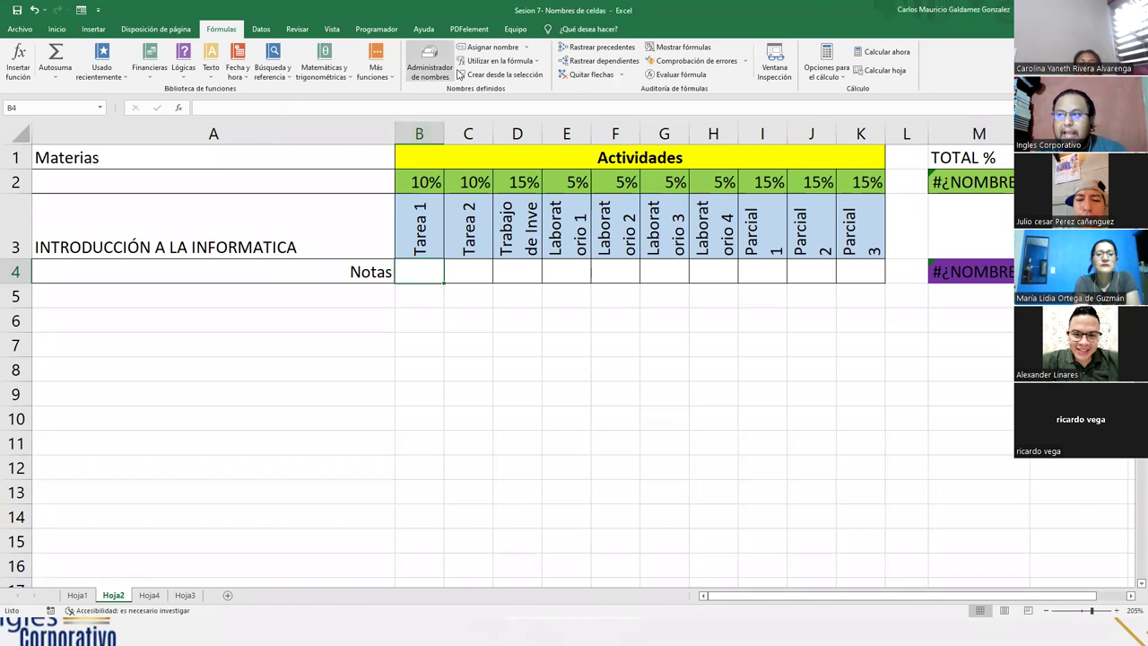
left_click(475, 48)
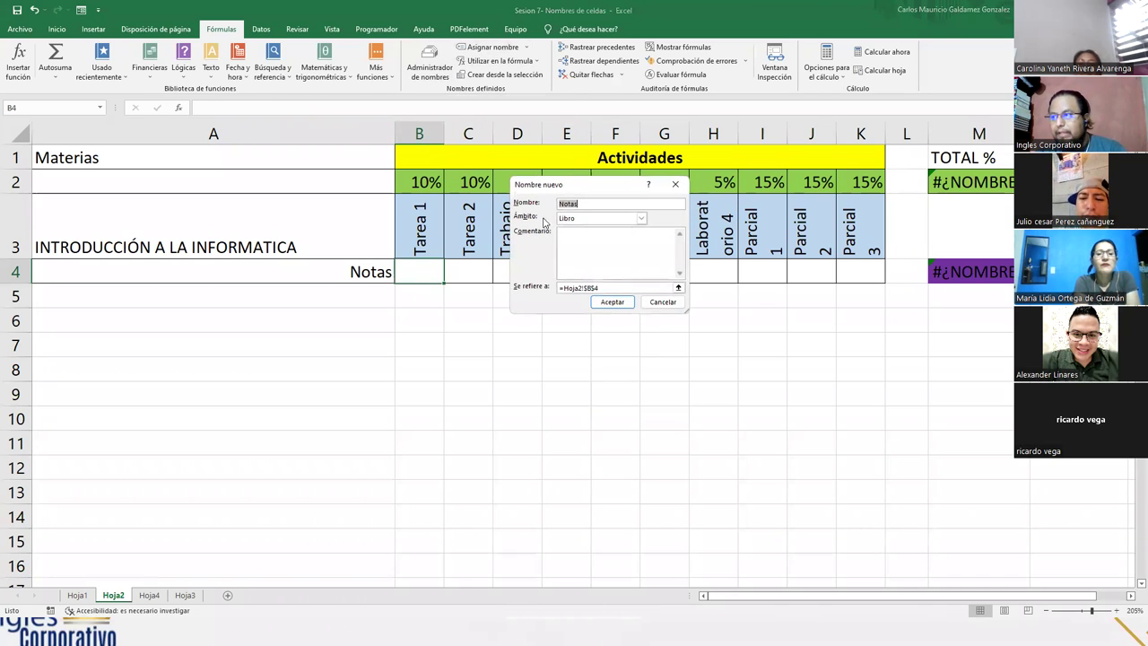
left_click(662, 303)
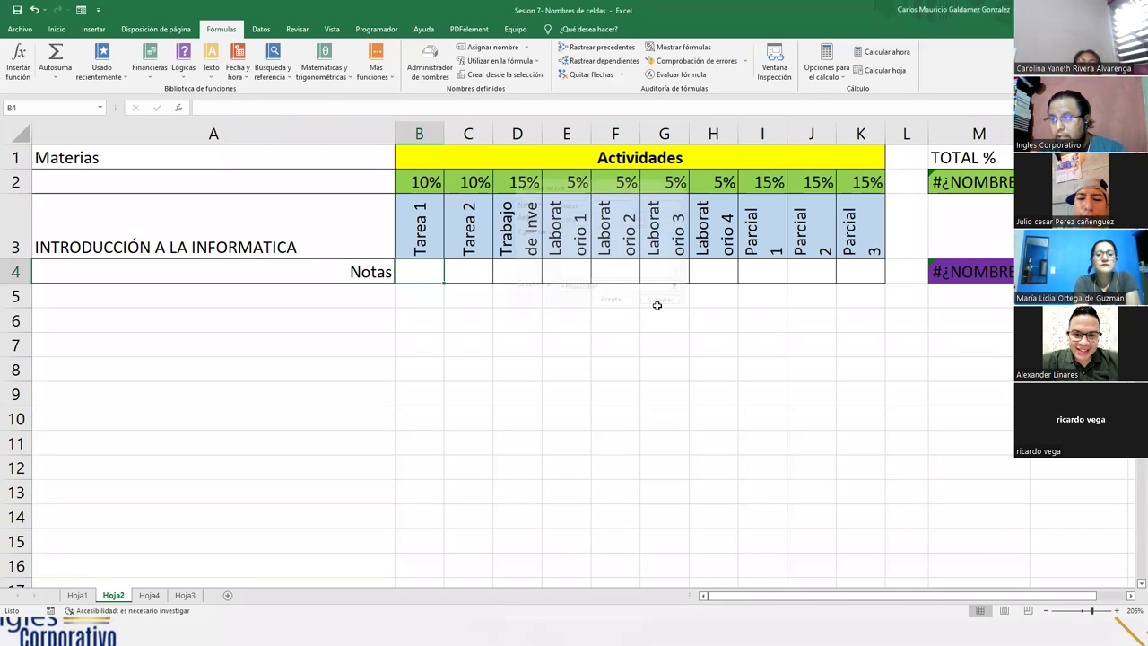
left_click(430, 71)
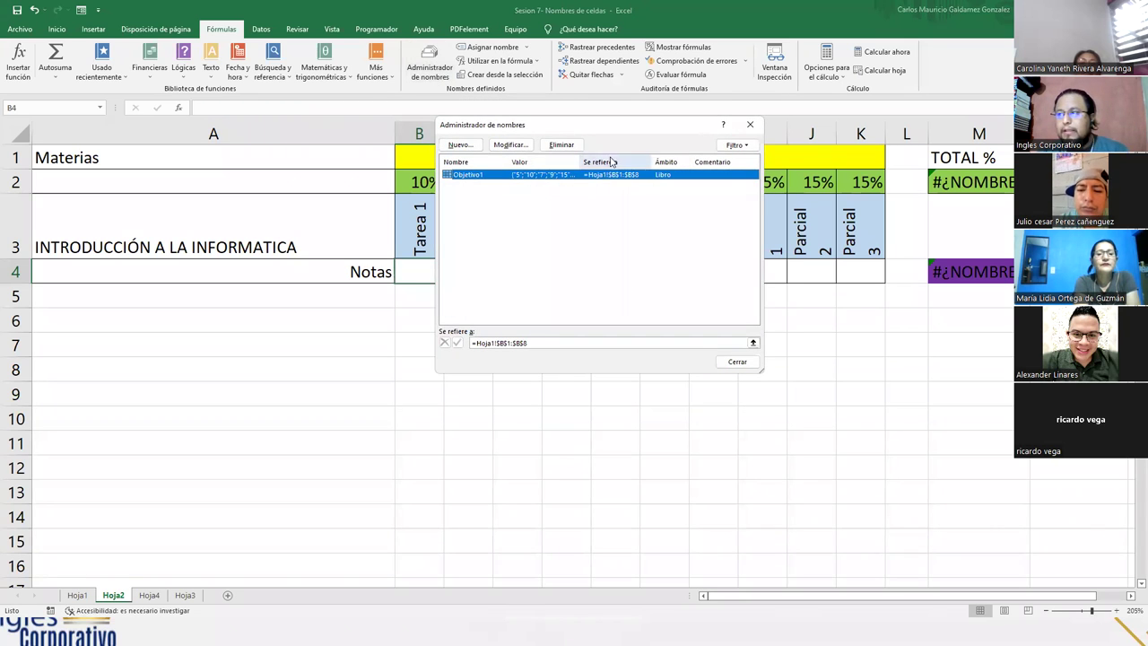
left_click_drag(606, 139, 702, 279)
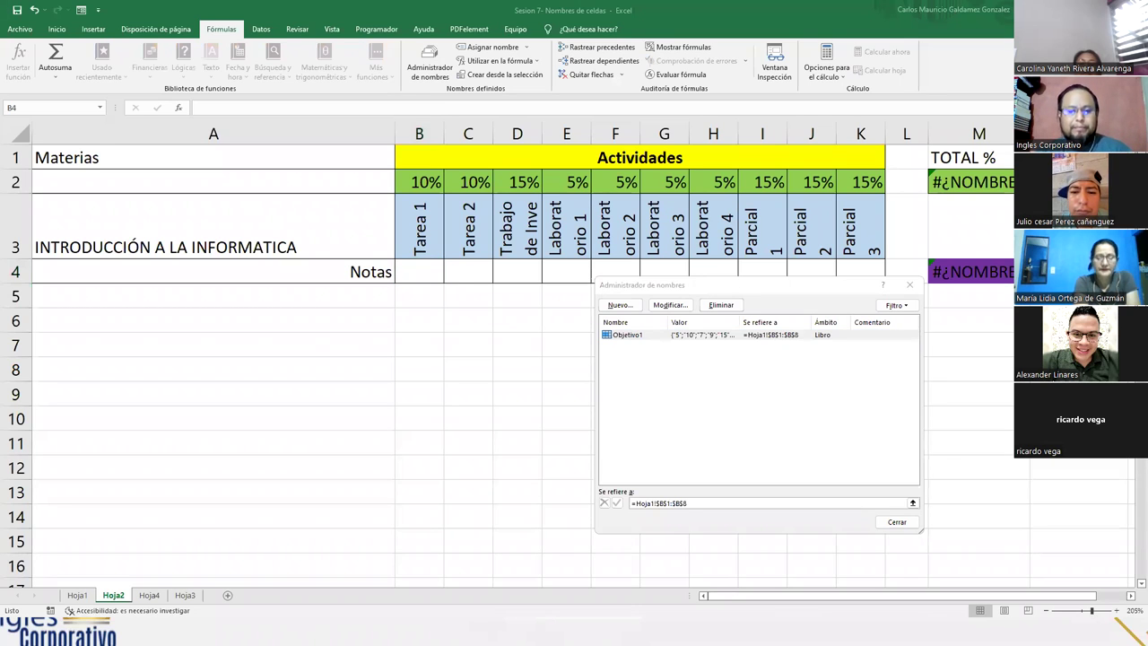
- Create the name TA_1 referring to =Hoja2!$B$4
left_click(688, 381)
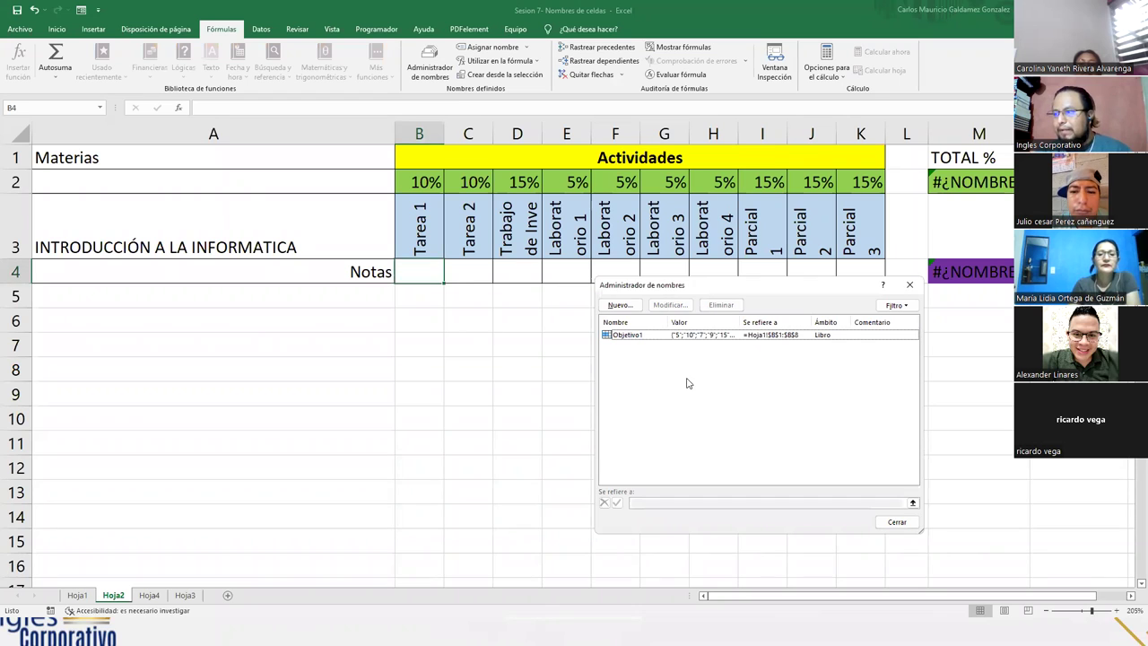
left_click(631, 307)
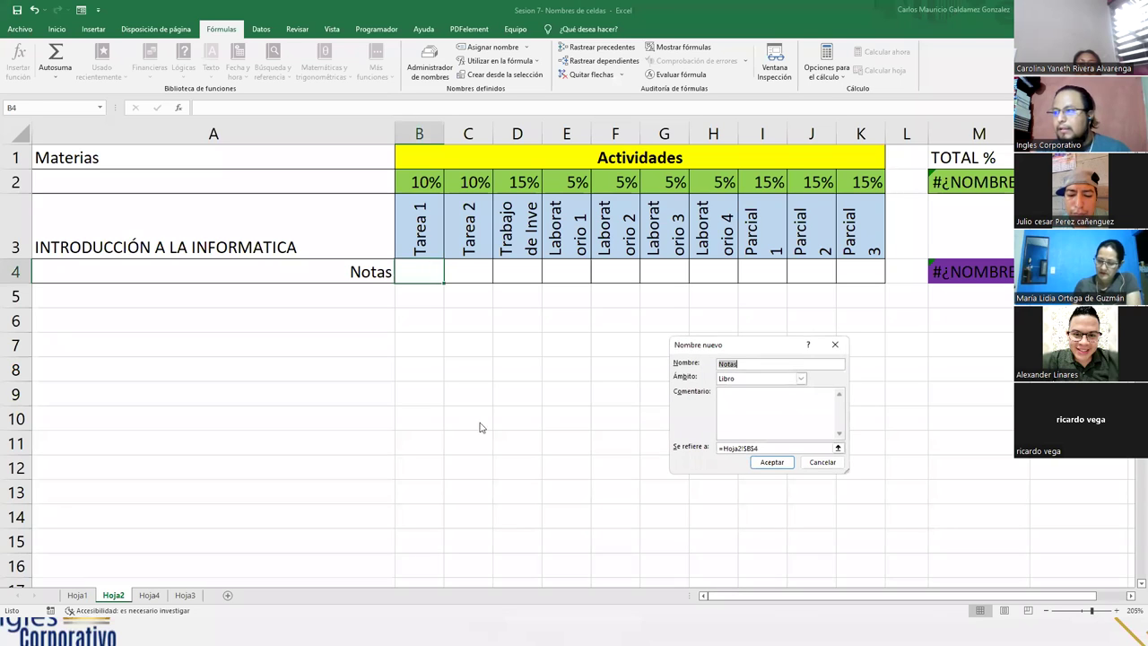
type("TA_1")
left_click_drag(747, 348, 595, 302)
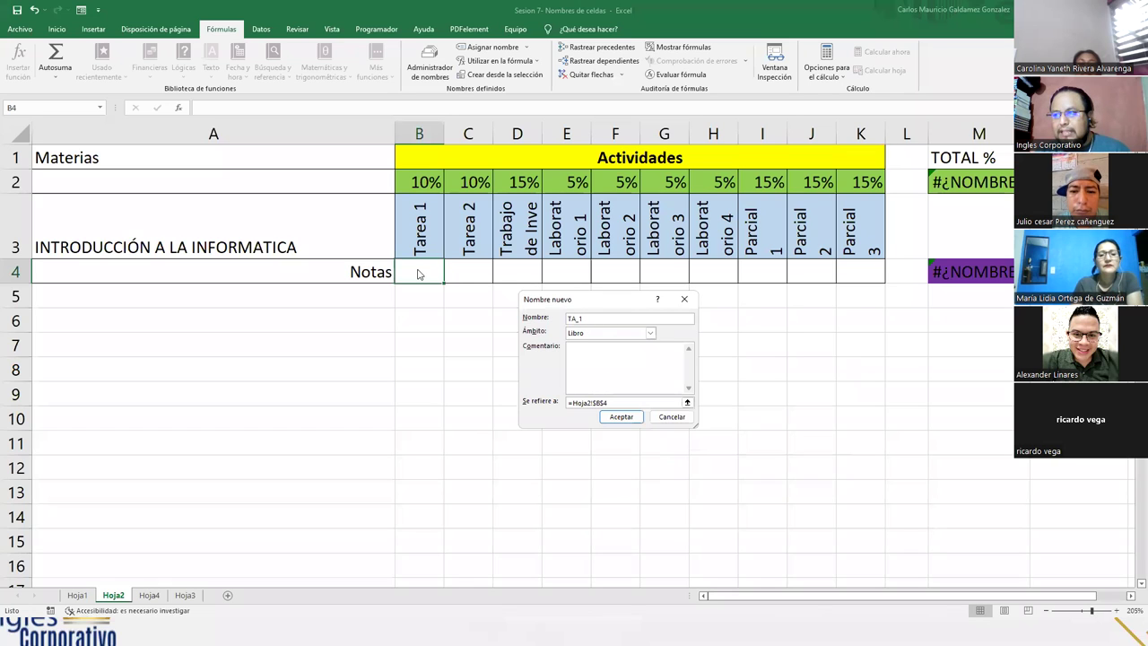
left_click(688, 403)
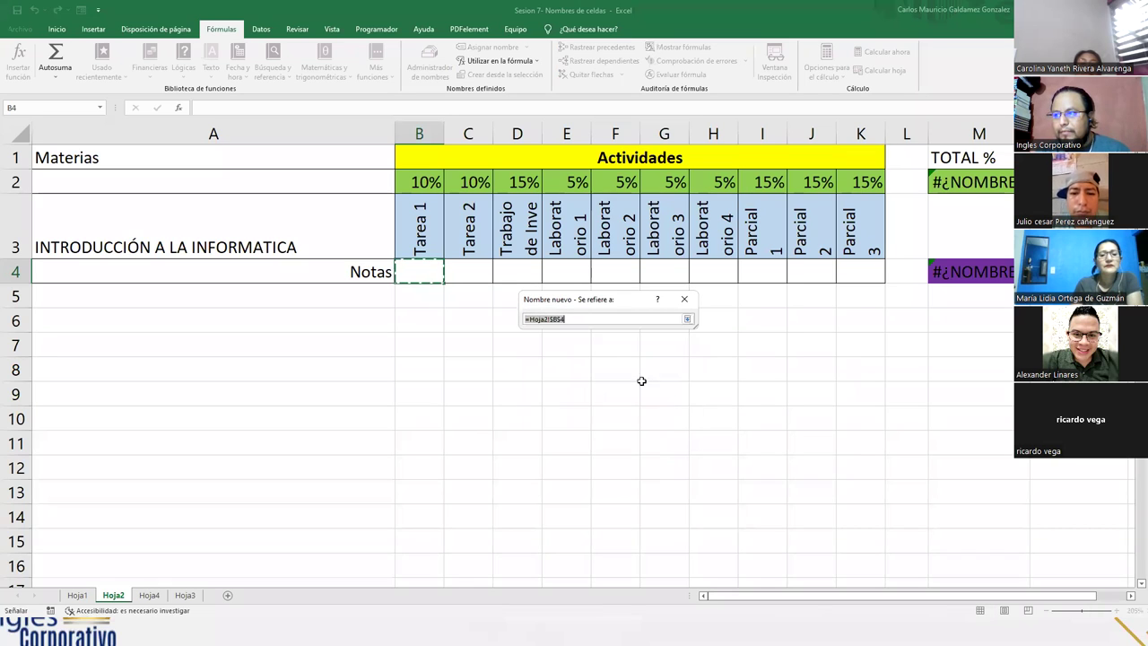
left_click(687, 318)
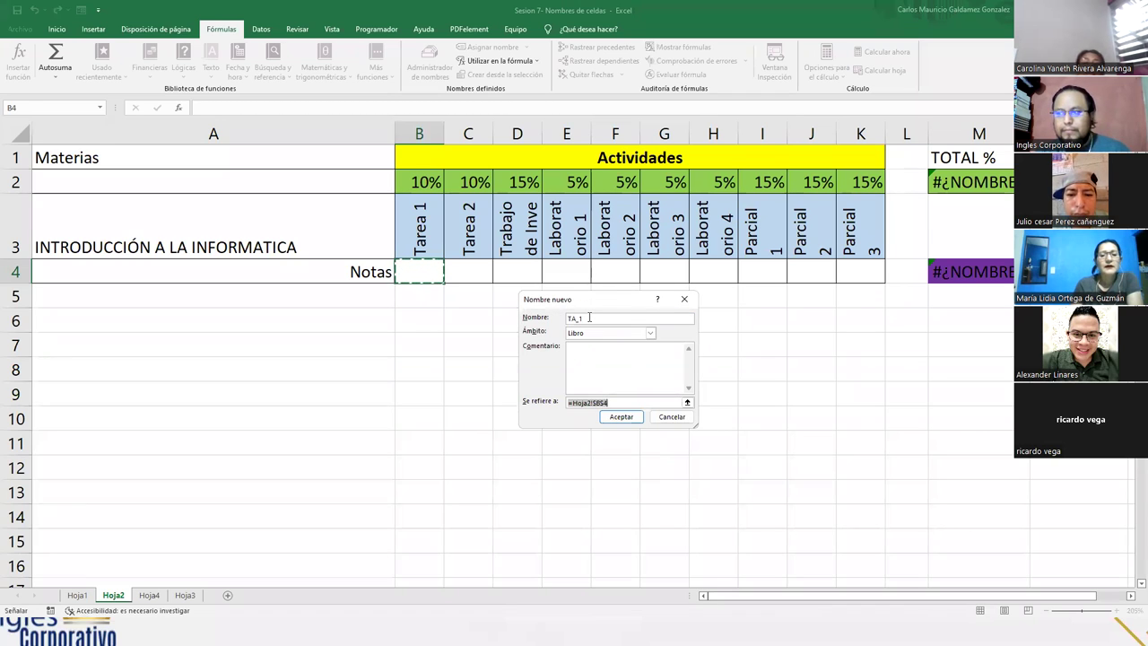
left_click(530, 318)
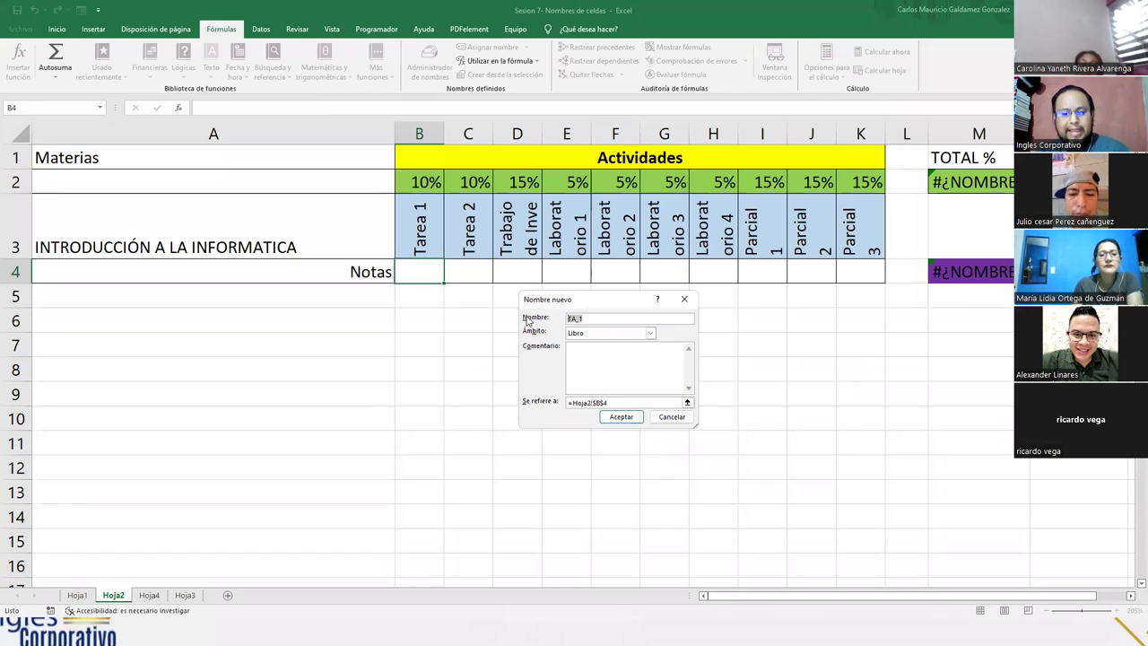
left_click(619, 417)
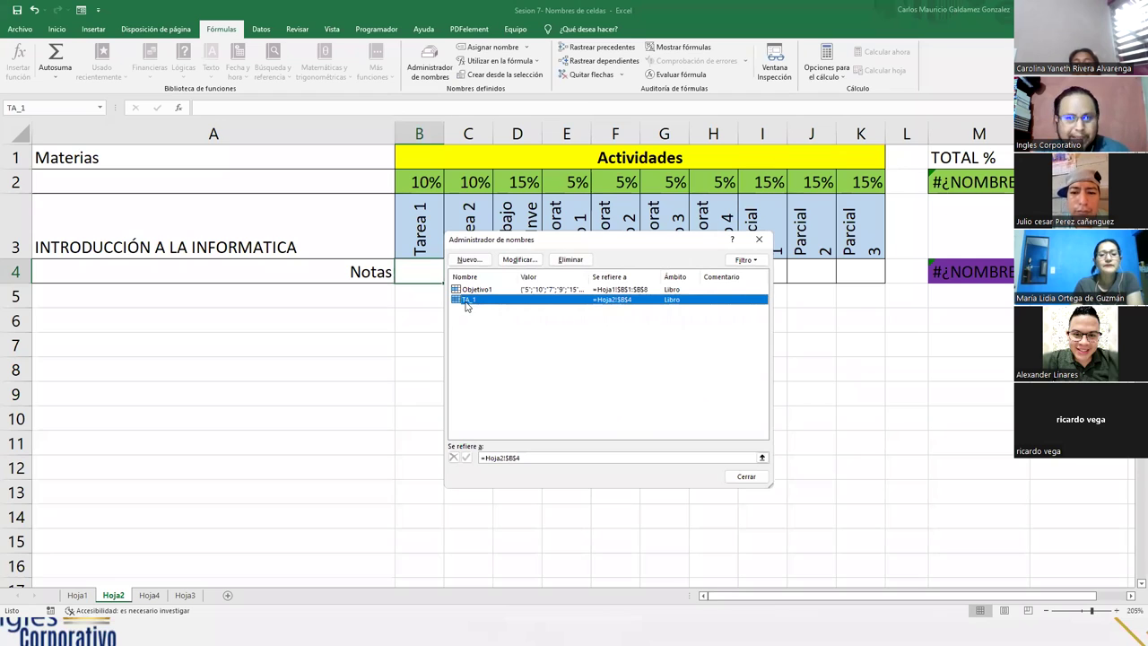
- Create the name TA_2 pointing to cell C4 on Hoja2
left_click(469, 259)
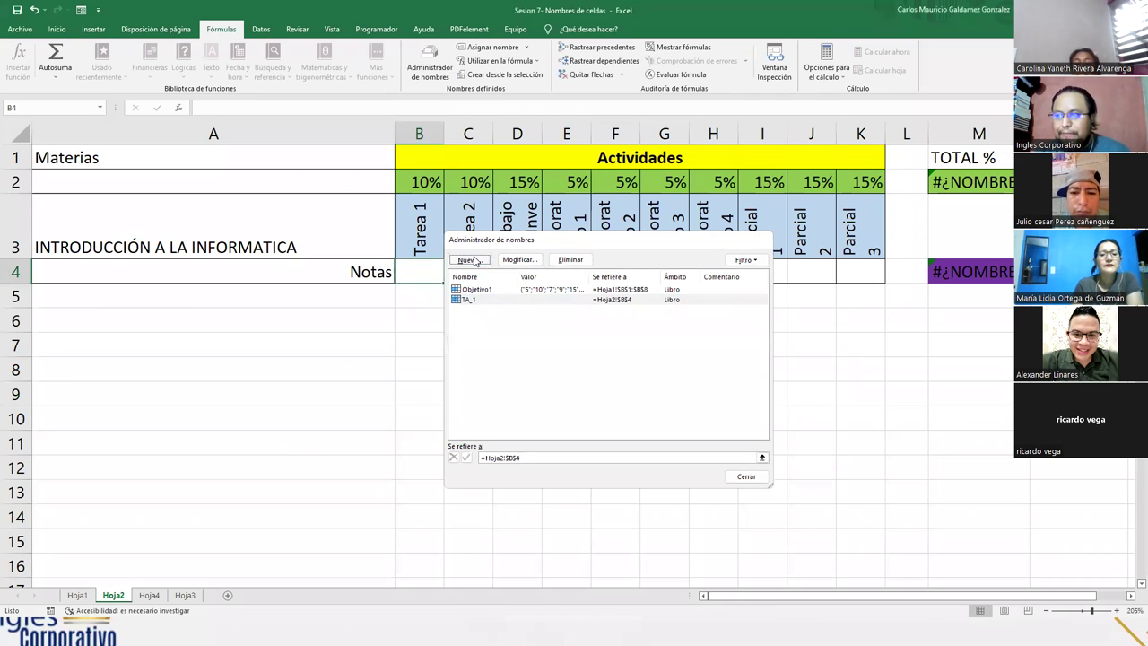
type("TA_1")
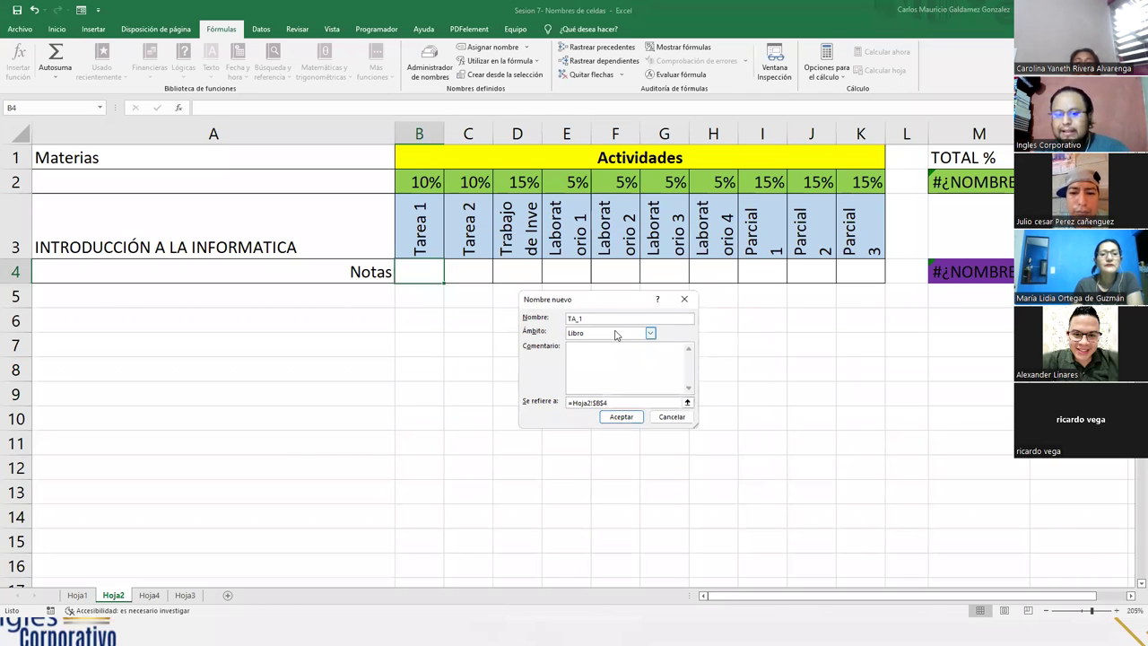
left_click(687, 402)
left_click(472, 276)
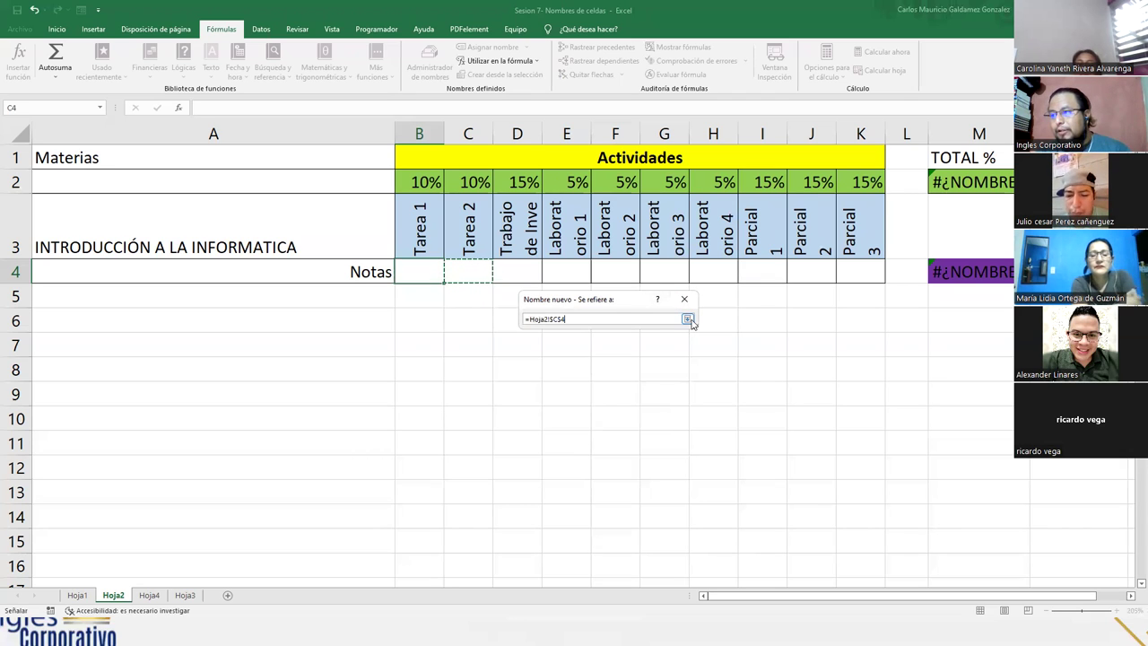
key("Return")
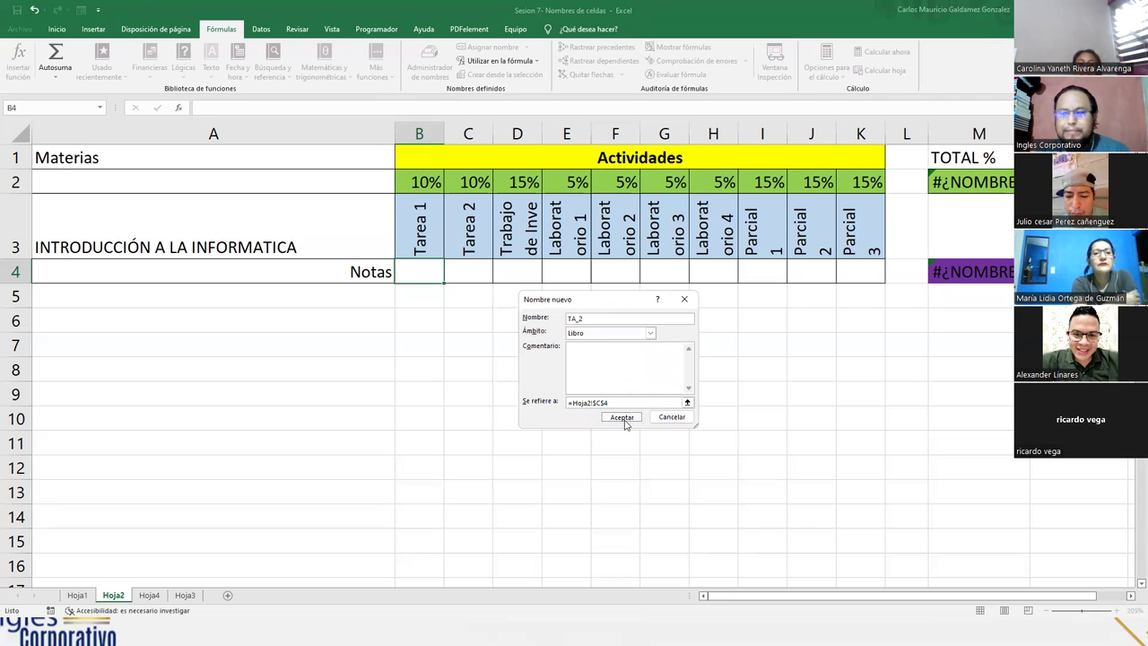
left_click(622, 417)
left_click_drag(584, 235, 634, 310)
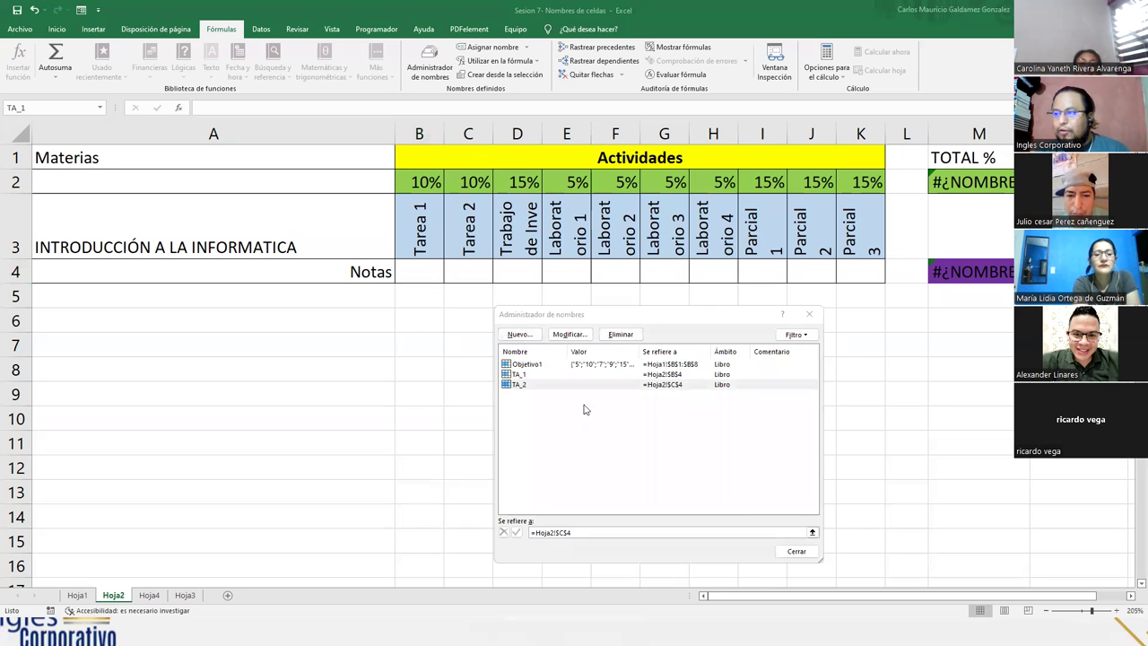
- Create the name TRA_1 pointing to cell D4 on Hoja2
left_click(518, 335)
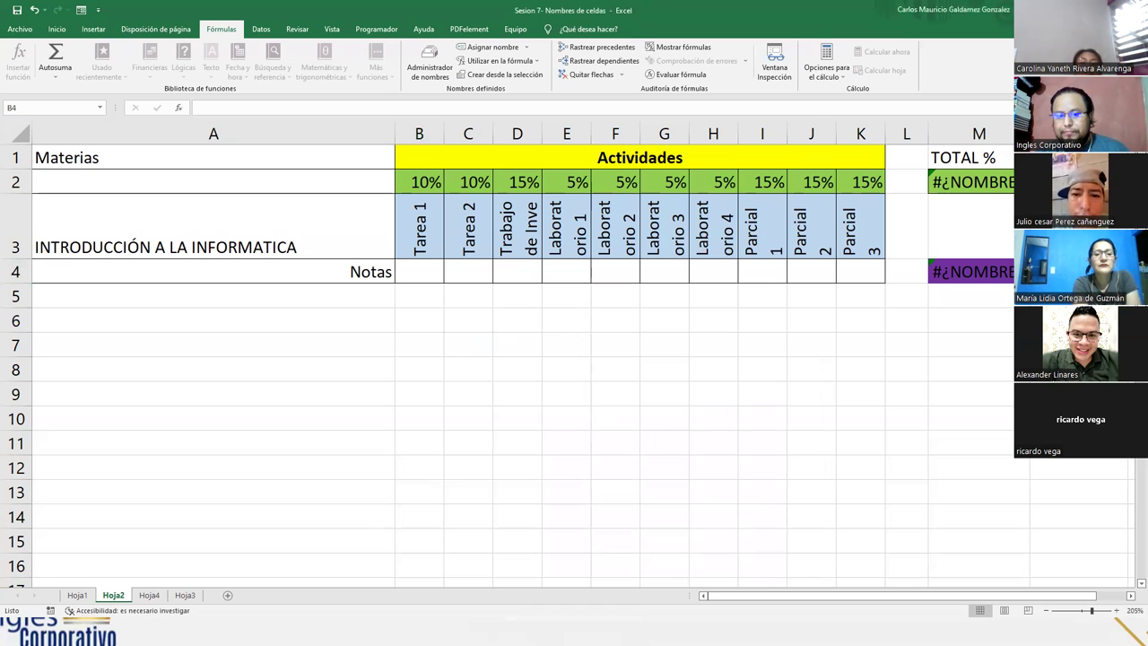
type("TRA_1")
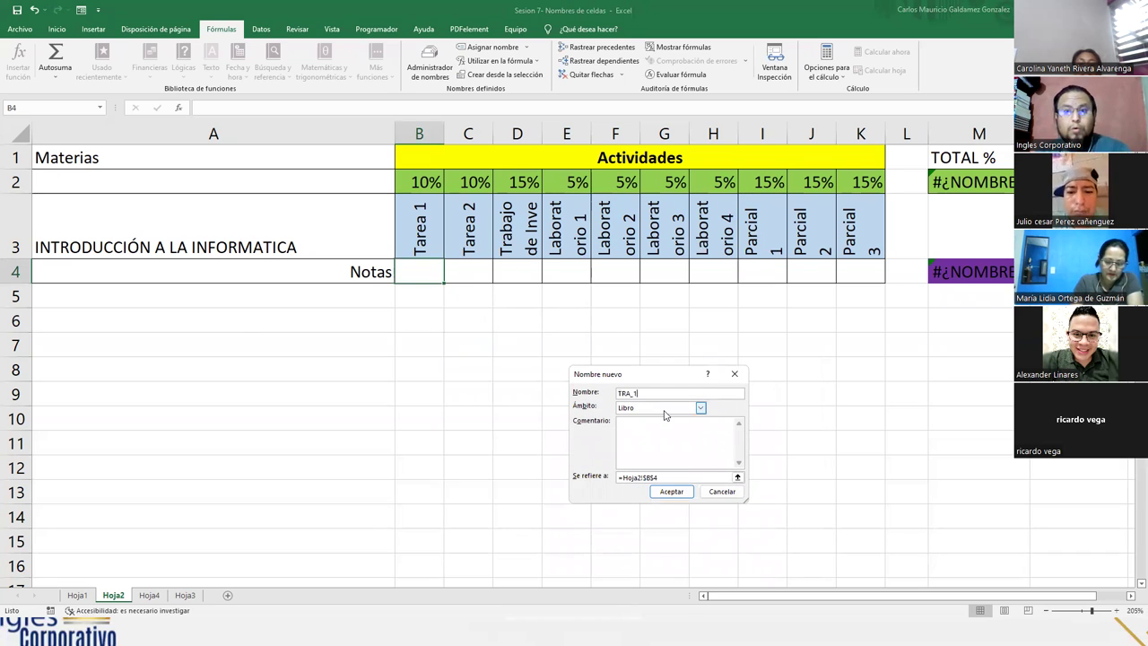
left_click(738, 477)
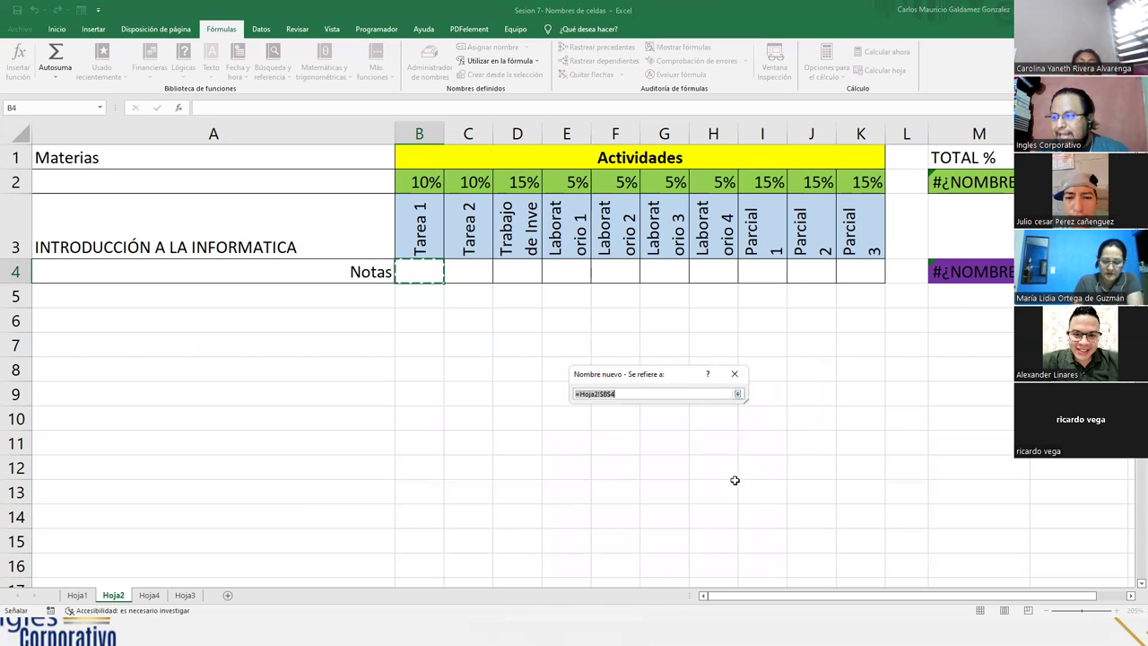
left_click(511, 277)
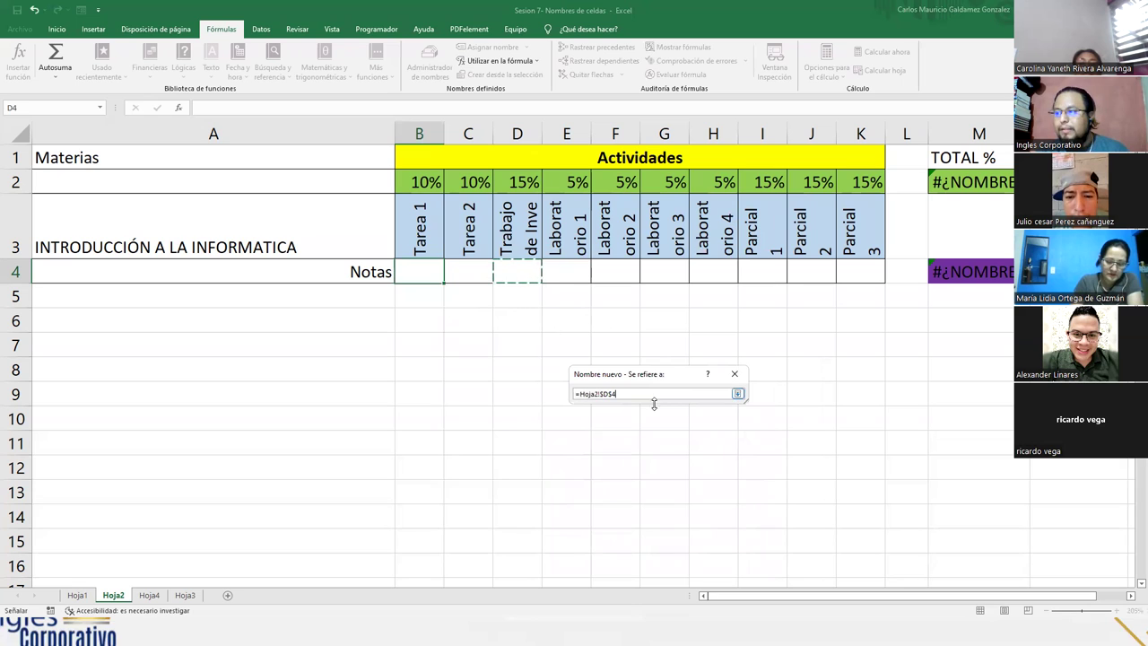
left_click(738, 393)
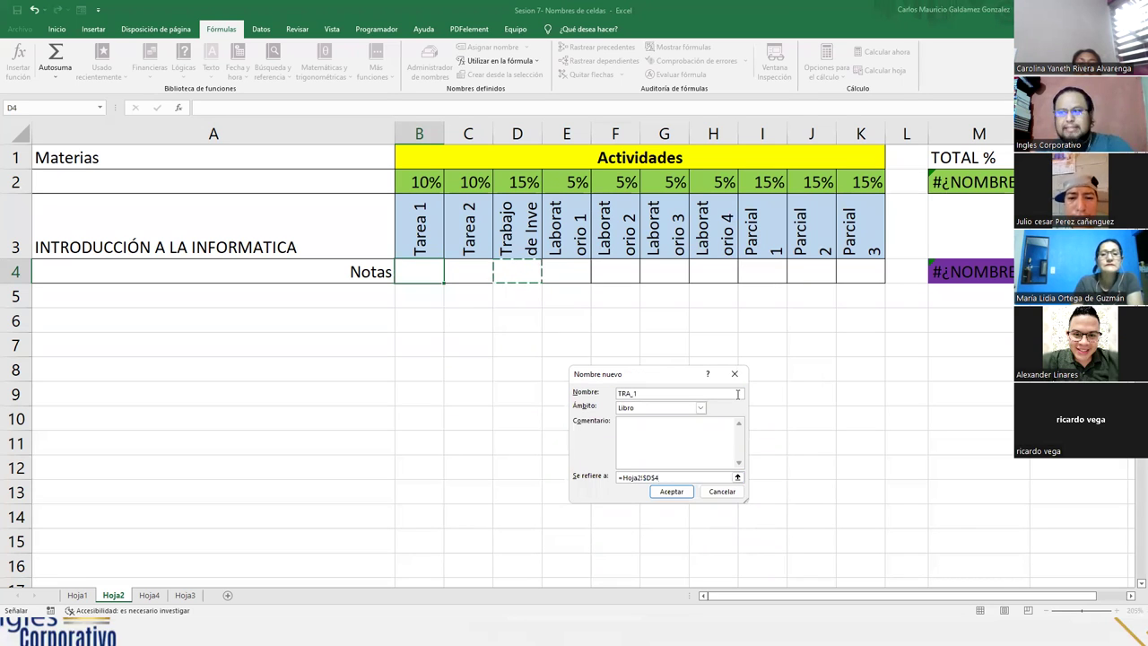
left_click(673, 493)
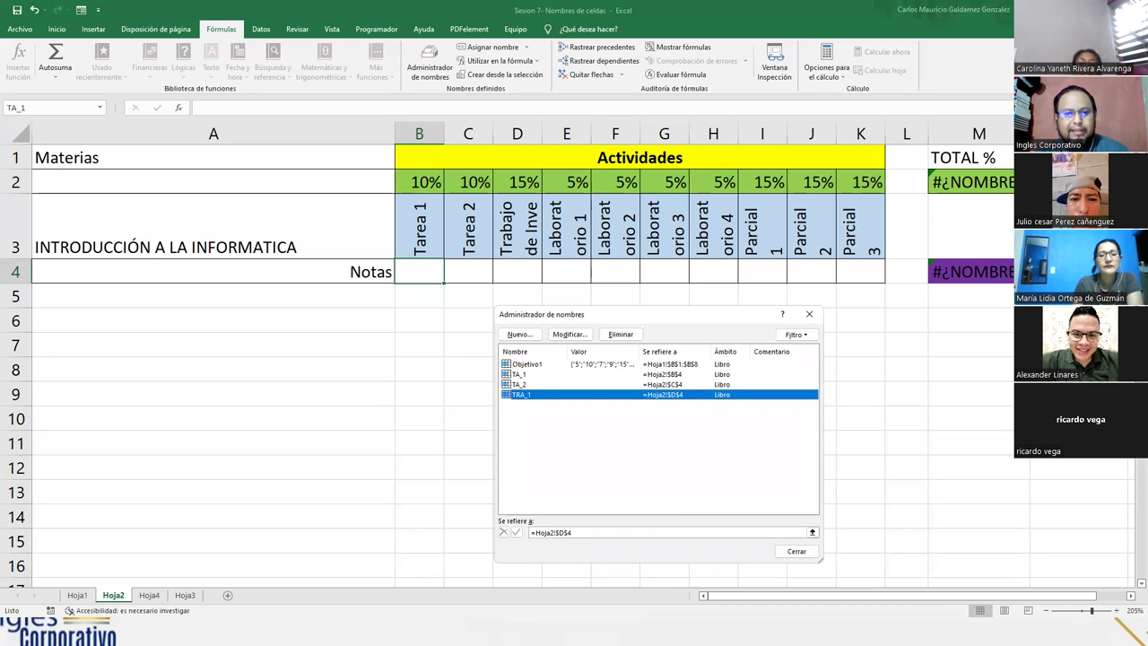
key("alt+Tab")
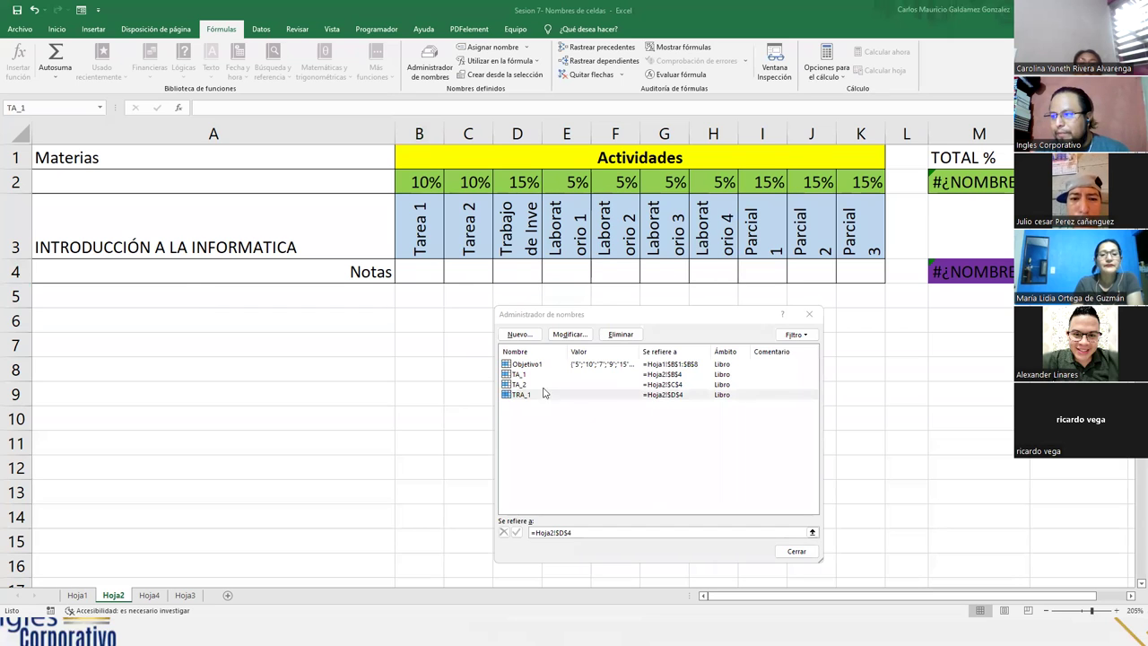
- Define the name LAB_1 referring to cell E4 on Hoja2
key("Escape")
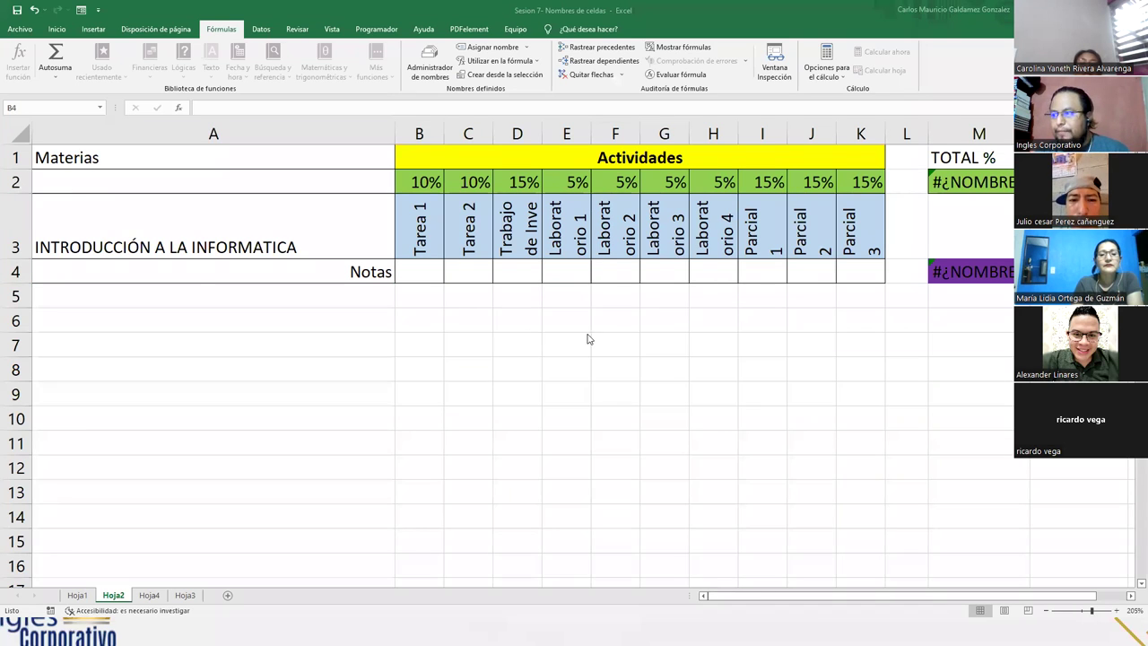
key("alt+m")
type("mdLAB_1")
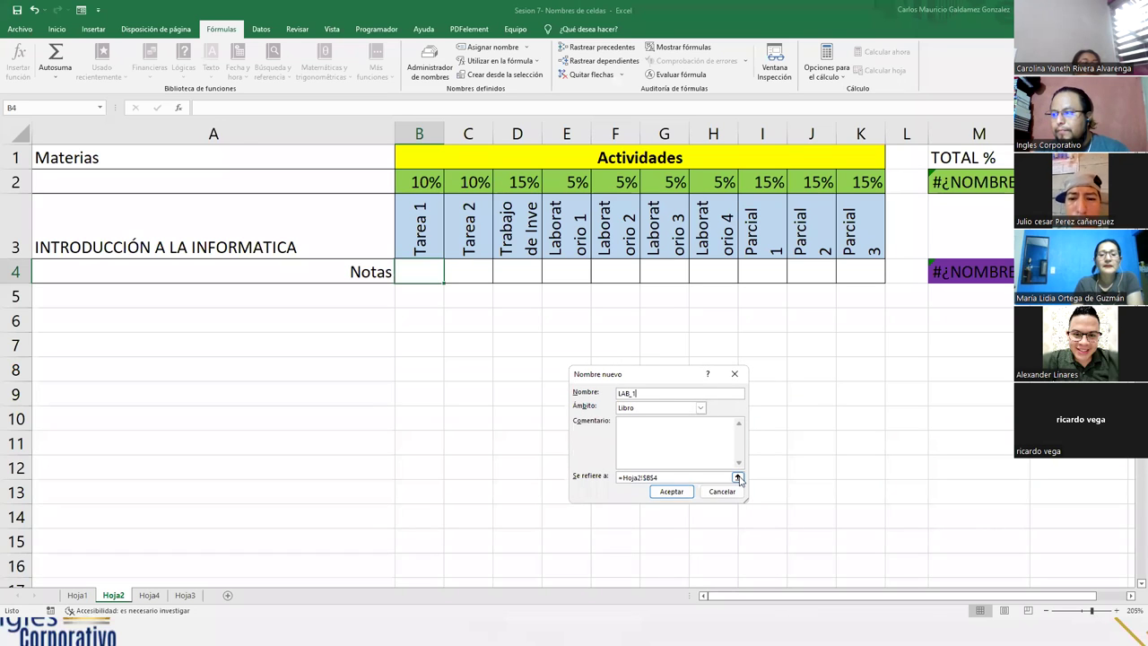
left_click(737, 477)
left_click(567, 277)
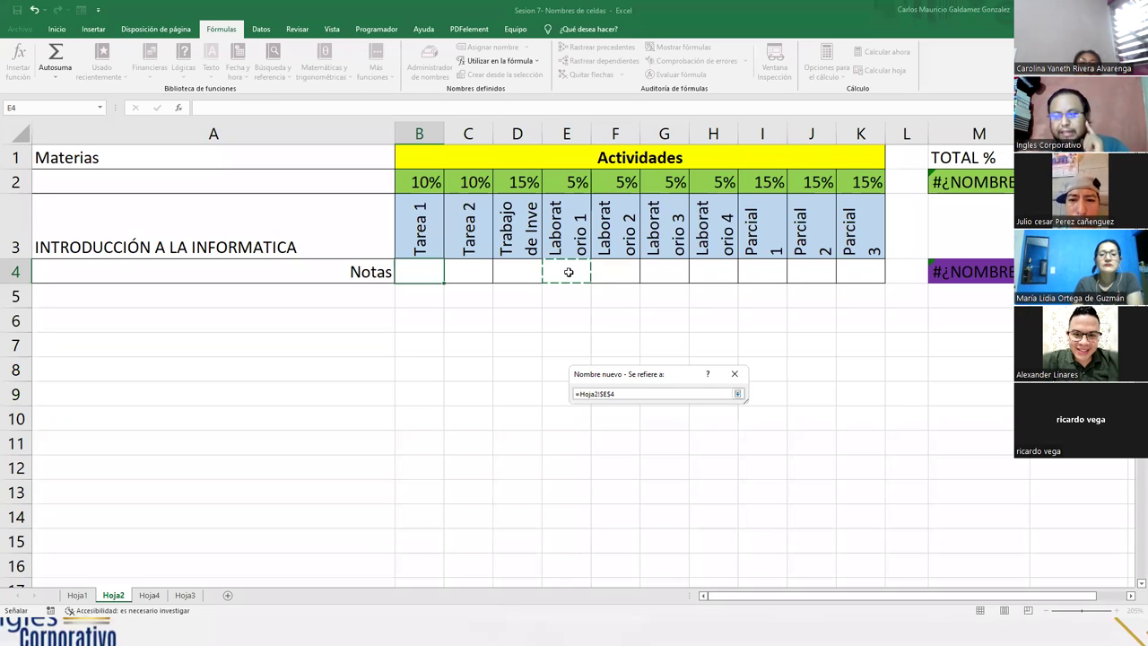
left_click(738, 393)
left_click(671, 491)
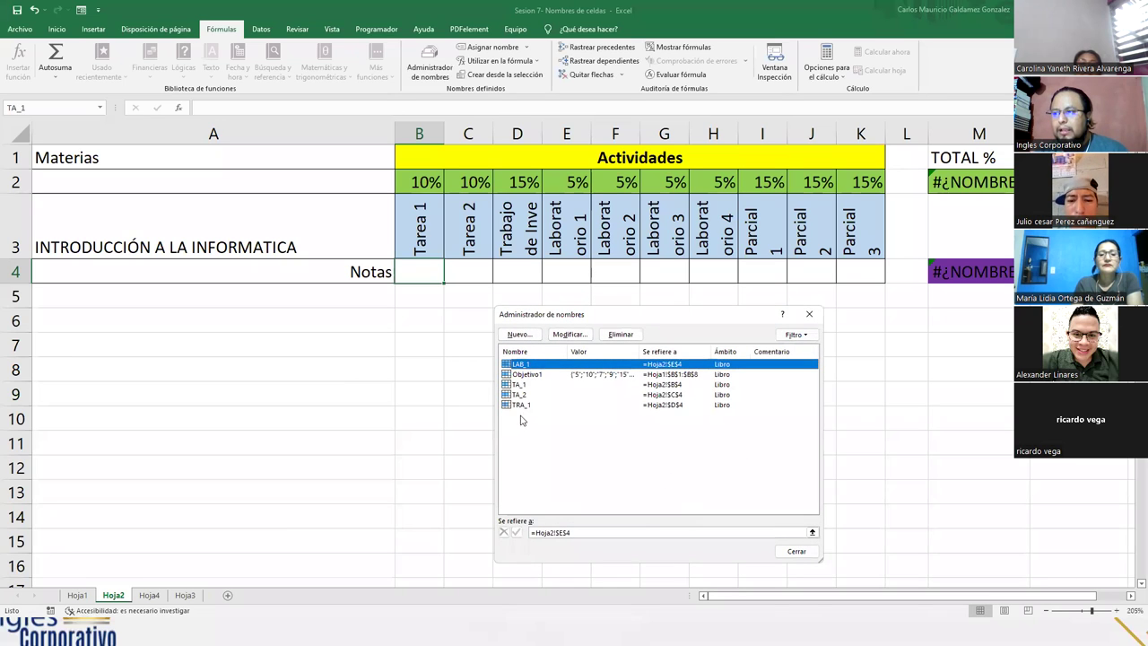
- Define the name LAB_2 with Se refiere a set to =Hoja2!$F$4
left_click(519, 334)
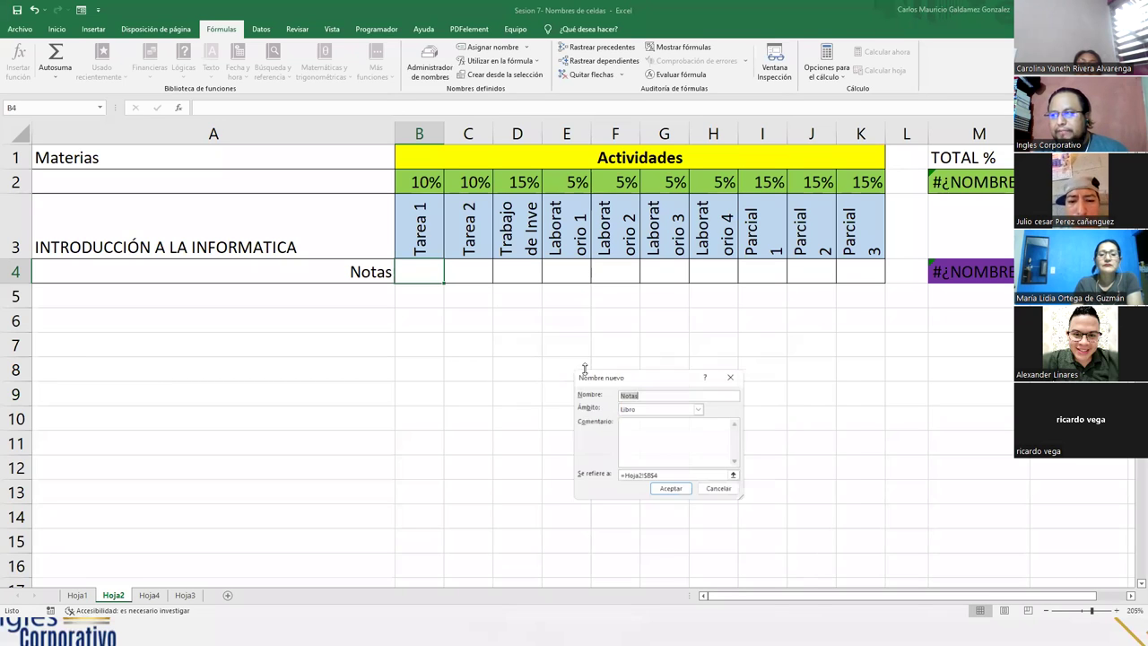
type("LAB_1")
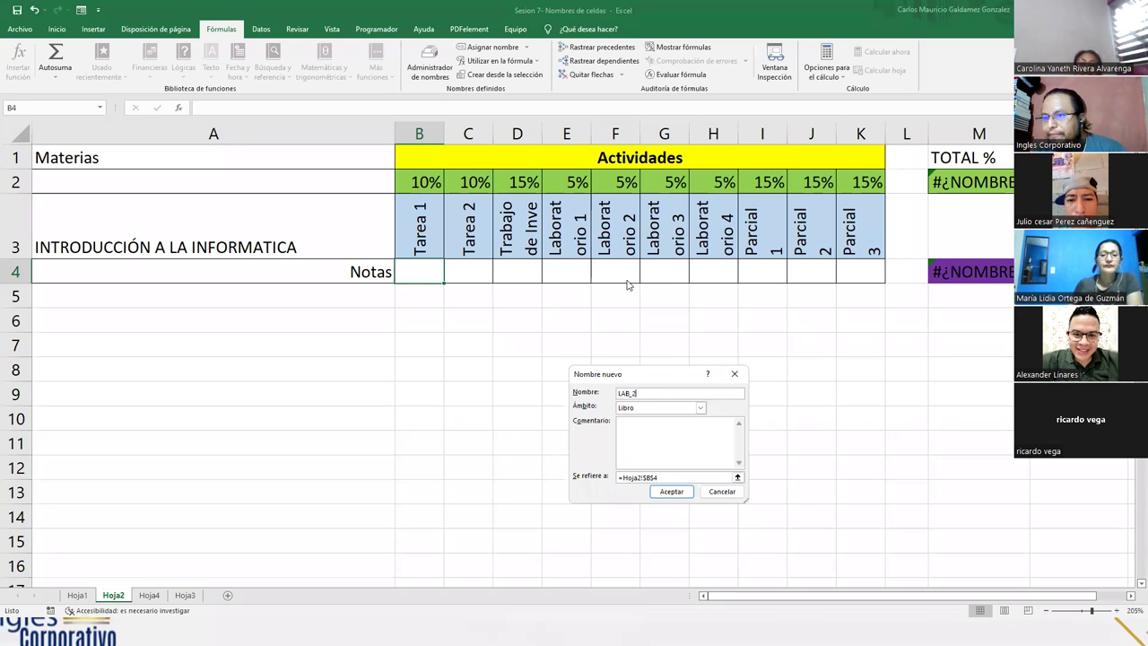
left_click(650, 477)
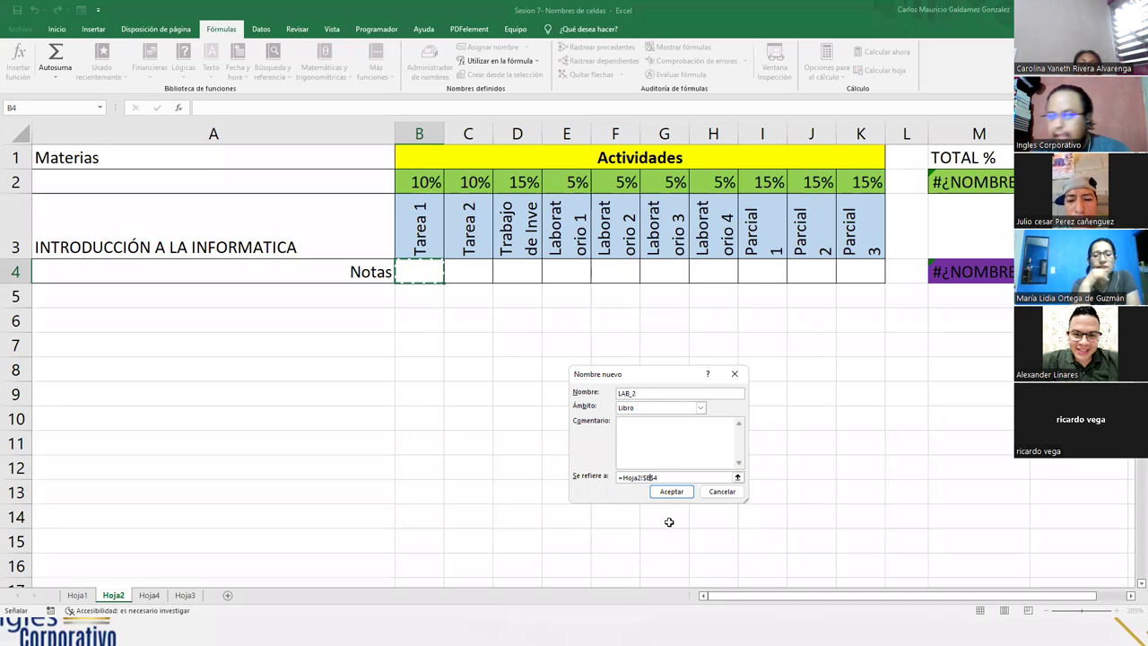
key("F2")
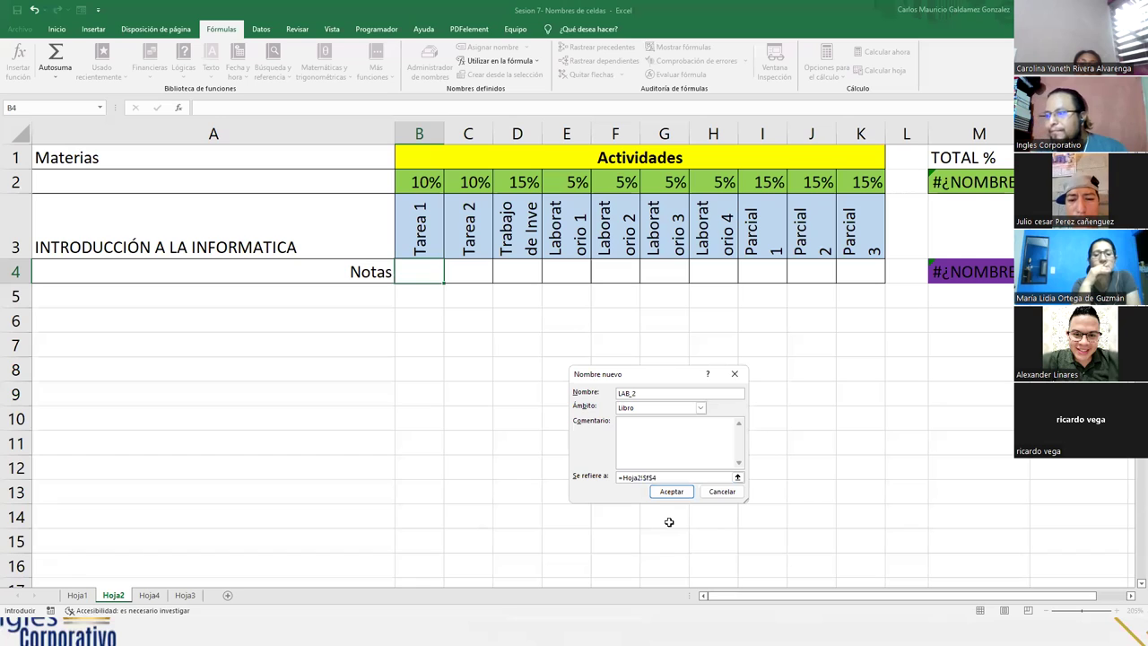
left_click(736, 478)
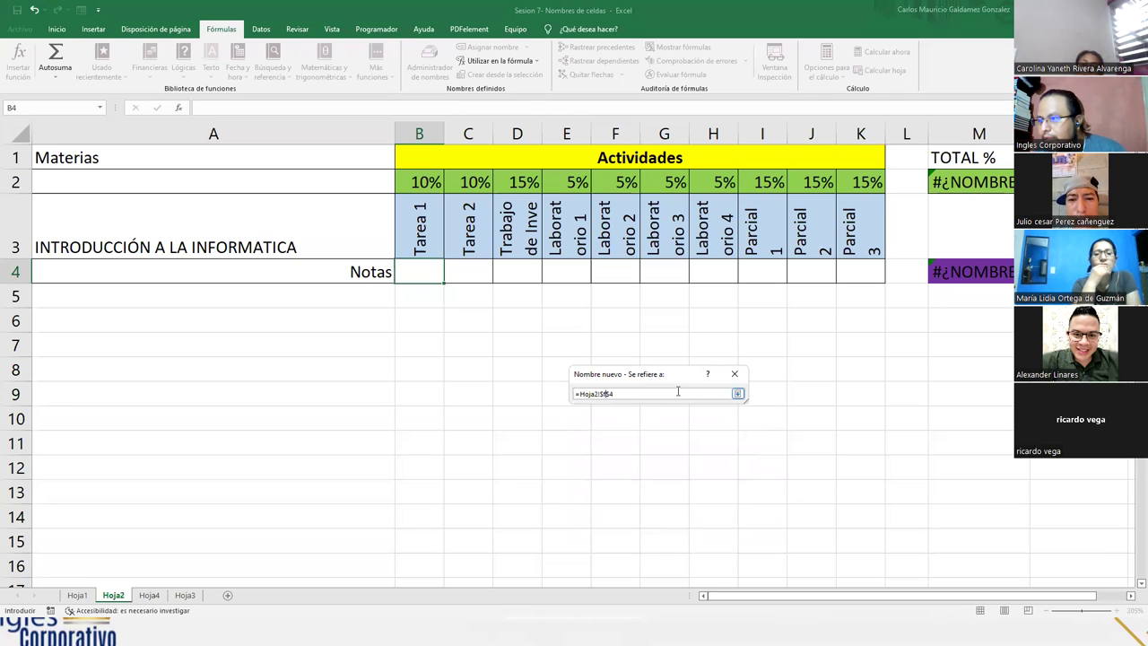
left_click(738, 394)
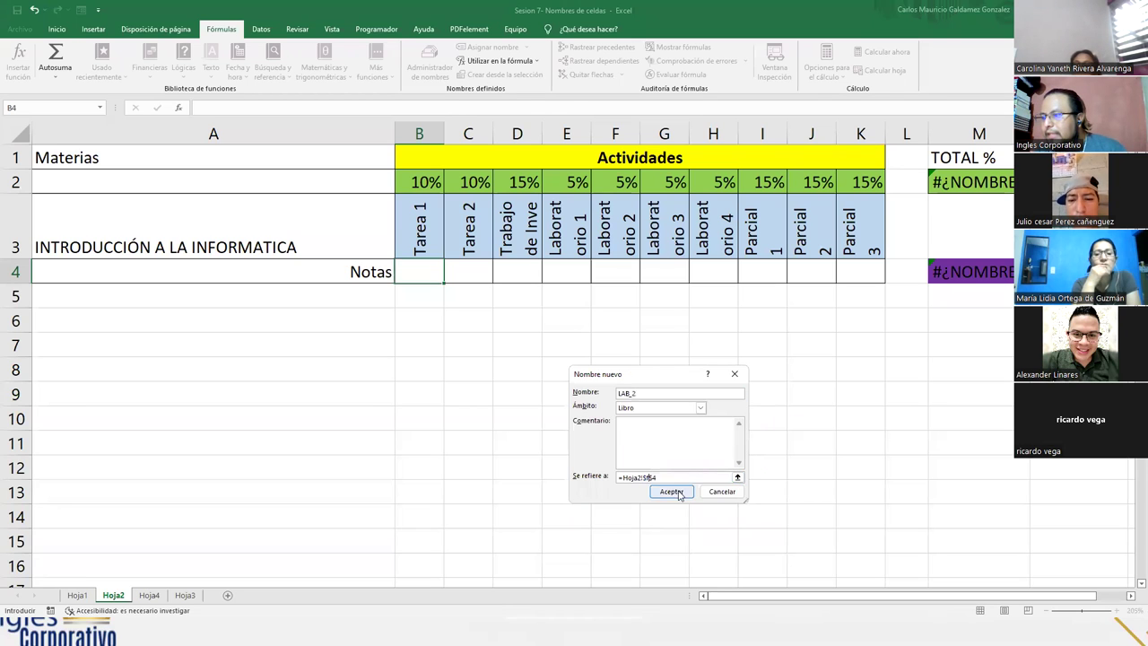
left_click(673, 489)
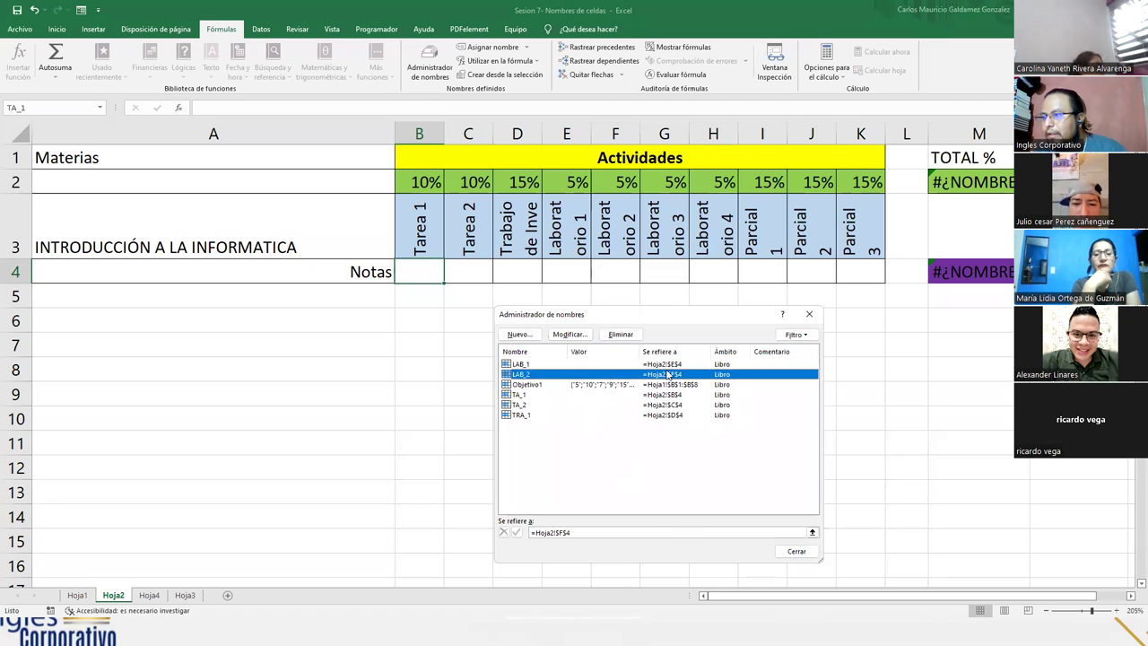
- Check that LAB_2 refers to cell F4, leaving it unchanged
left_click(570, 334)
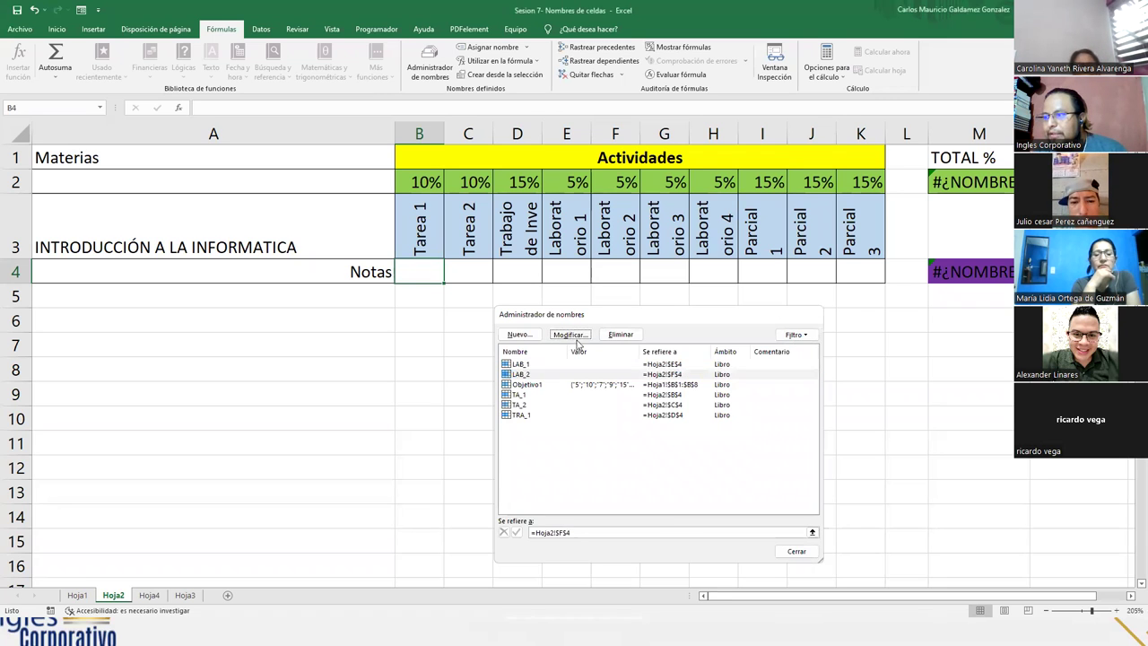
left_click(738, 477)
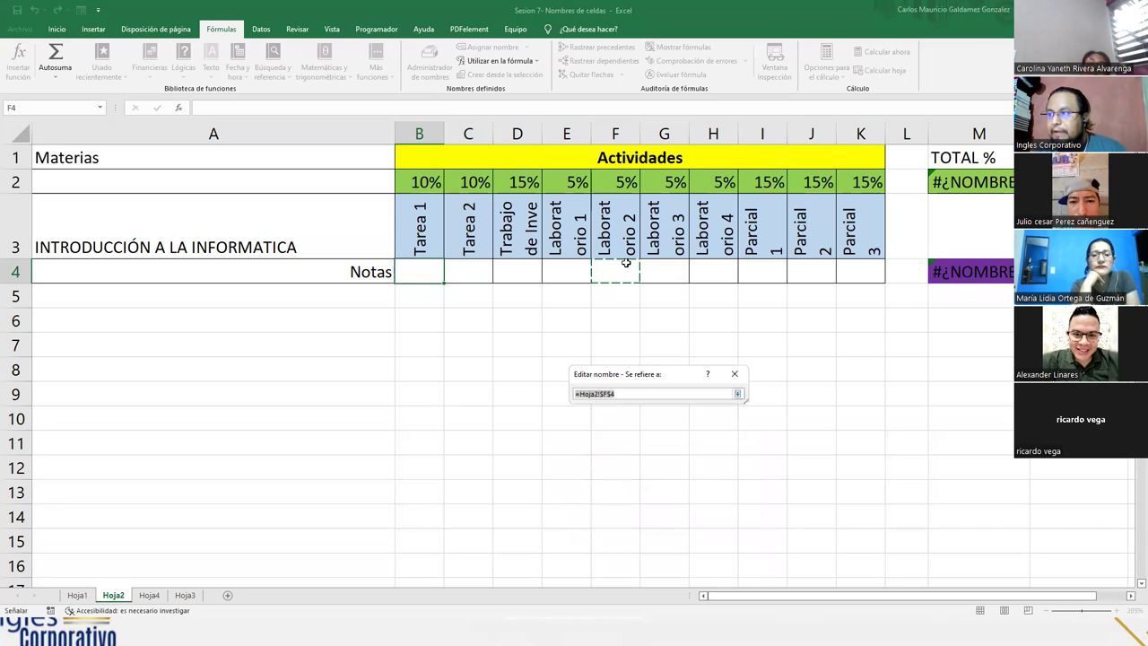
left_click(738, 392)
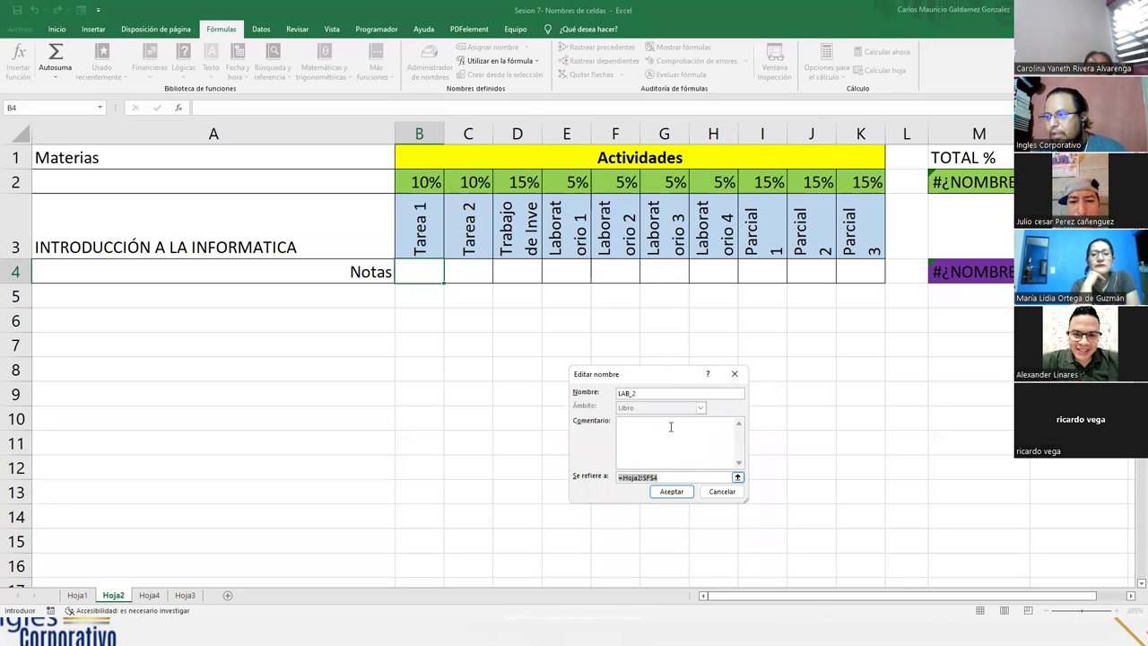
left_click(722, 492)
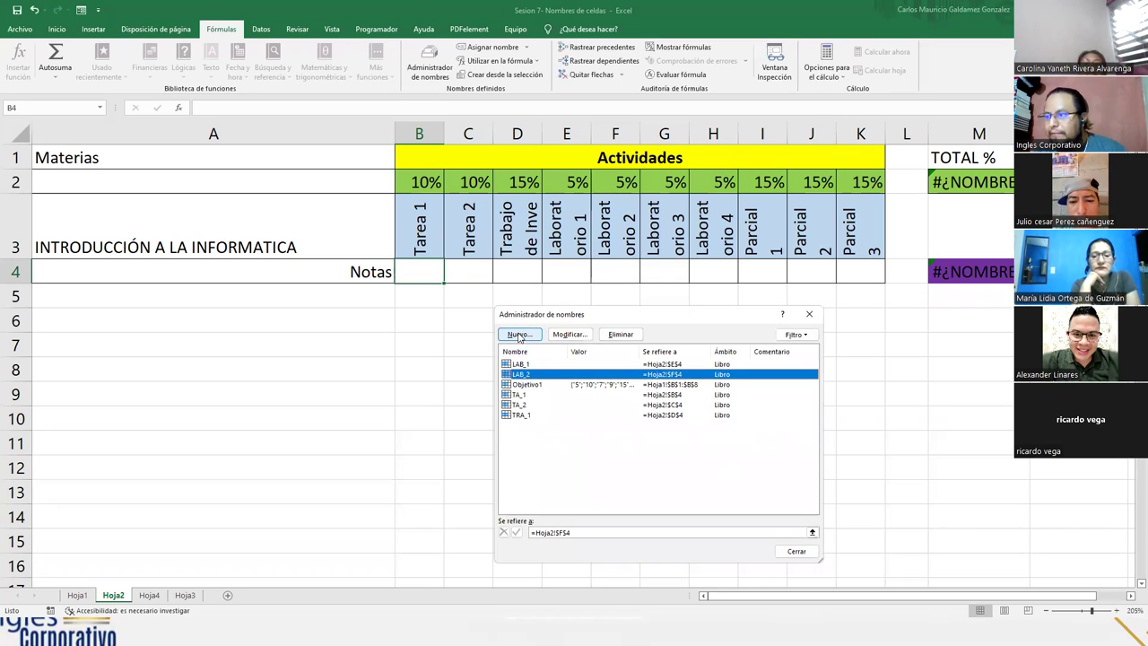
- Create the name LAB_3 referring to =Hoja2!$G$4
left_click(521, 335)
type("LAB_")
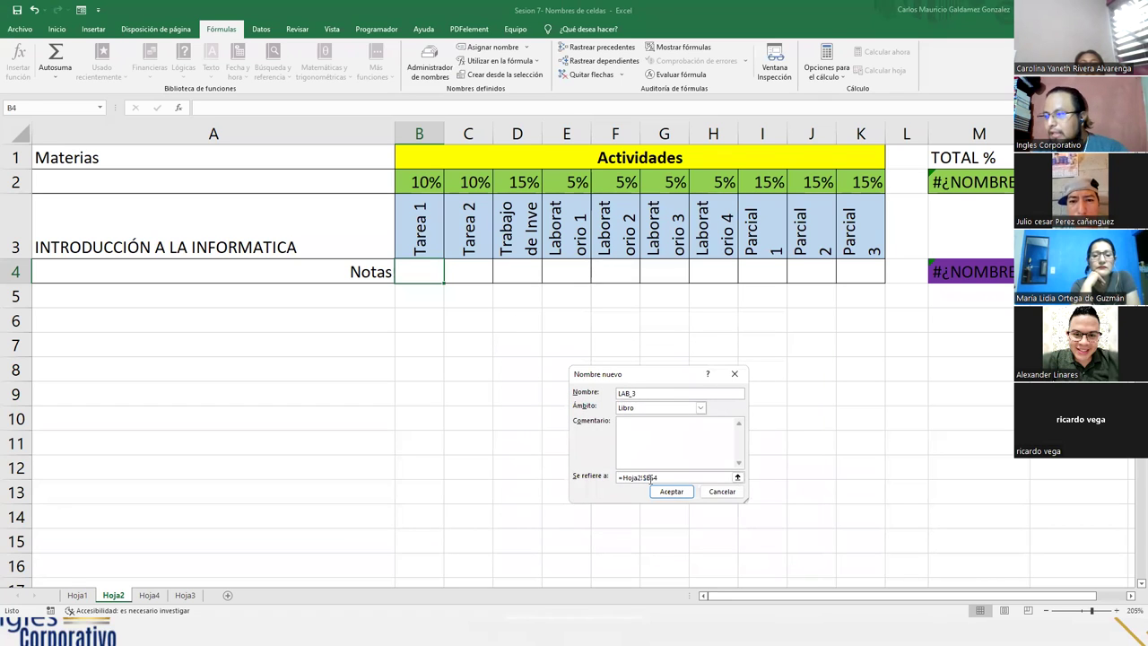
type("3")
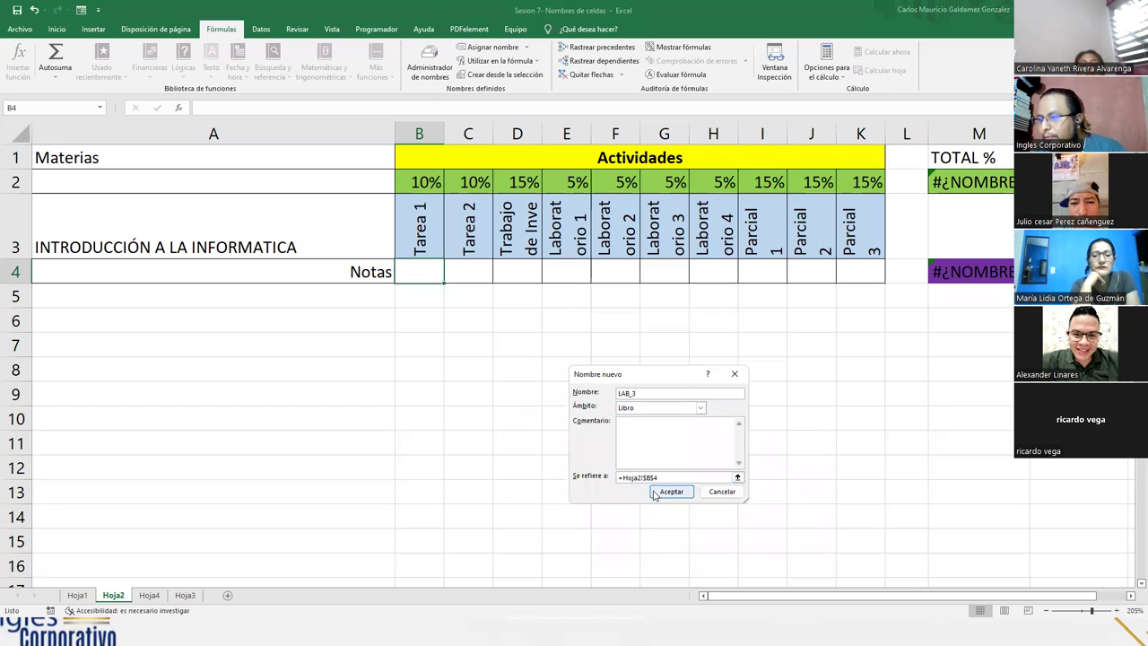
left_click(717, 478)
key("F2")
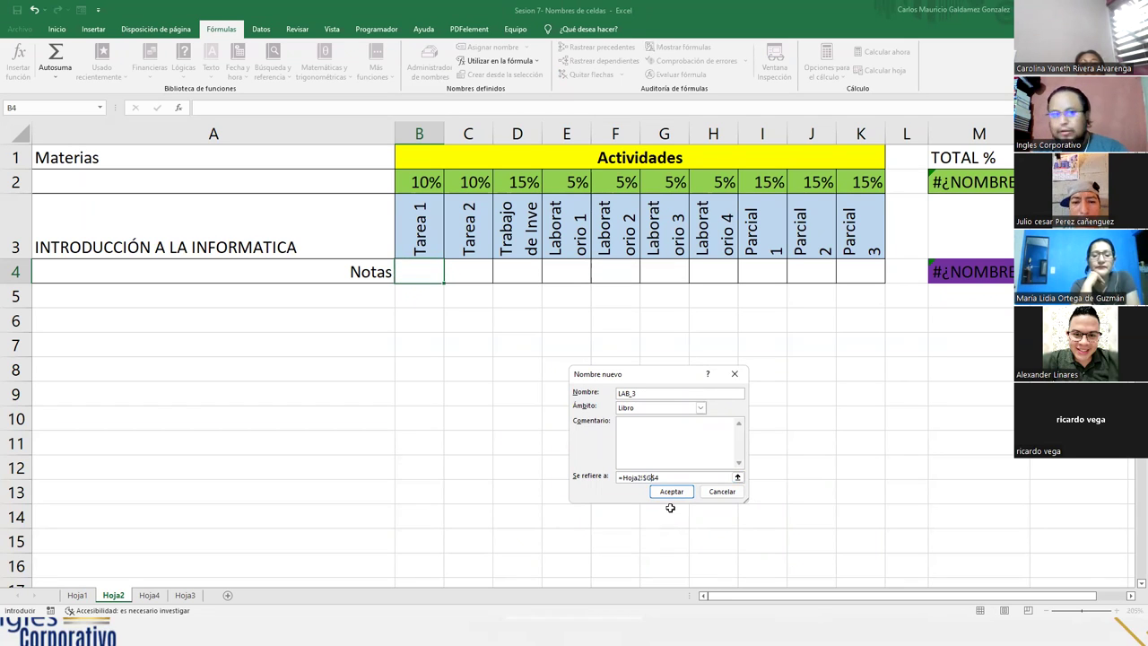
left_click(674, 496)
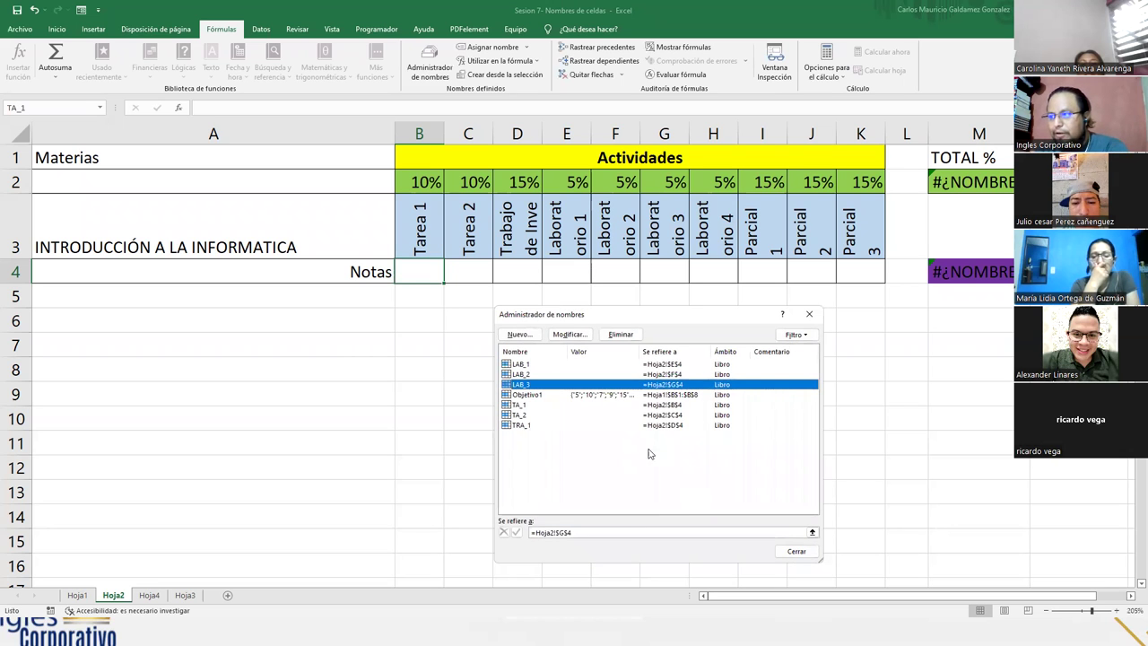
- Create the name LAB_4 referring to =Hoja2!$H$4 and verify its target cell
left_click(516, 334)
type("LAB_1")
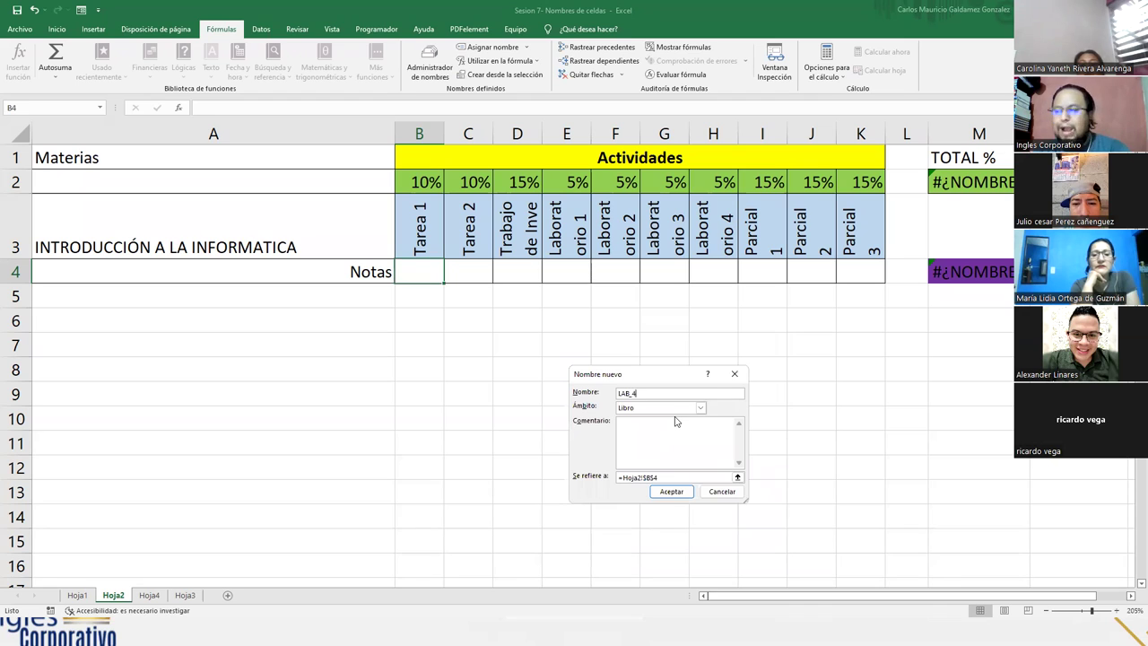
left_click(647, 478)
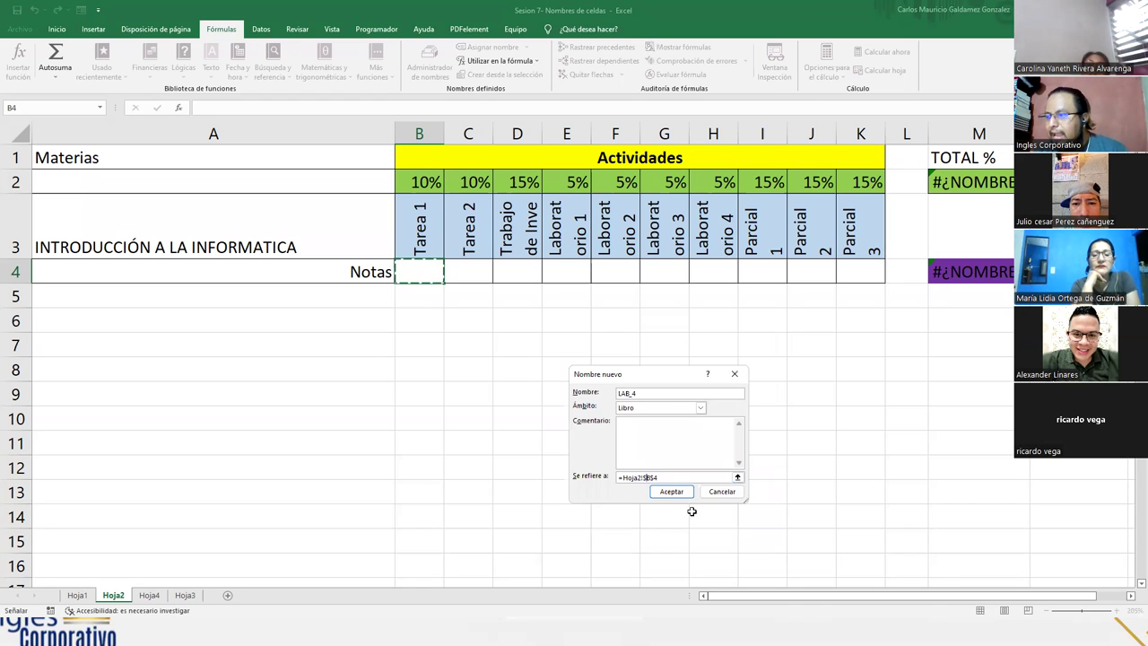
key("F2")
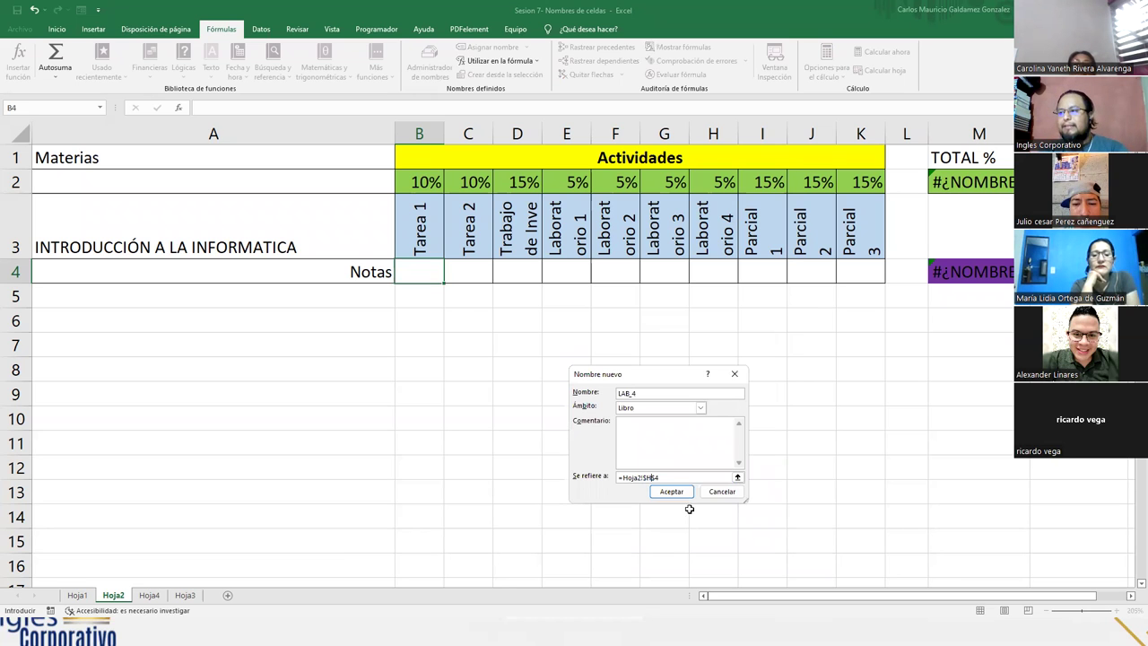
left_click(673, 493)
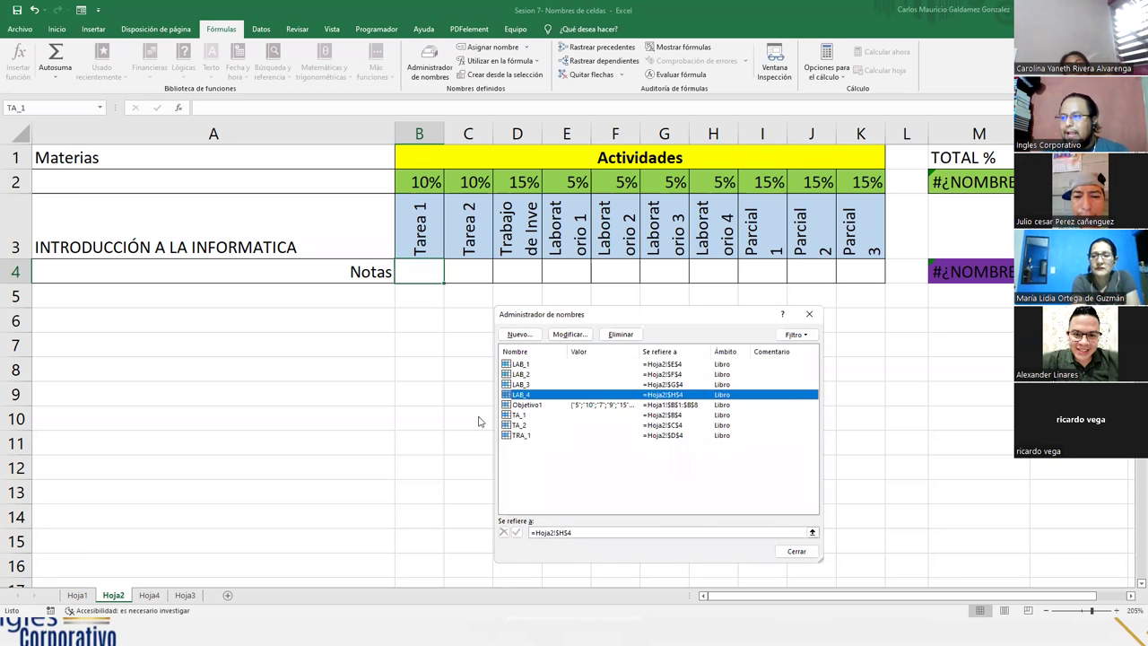
left_click(572, 334)
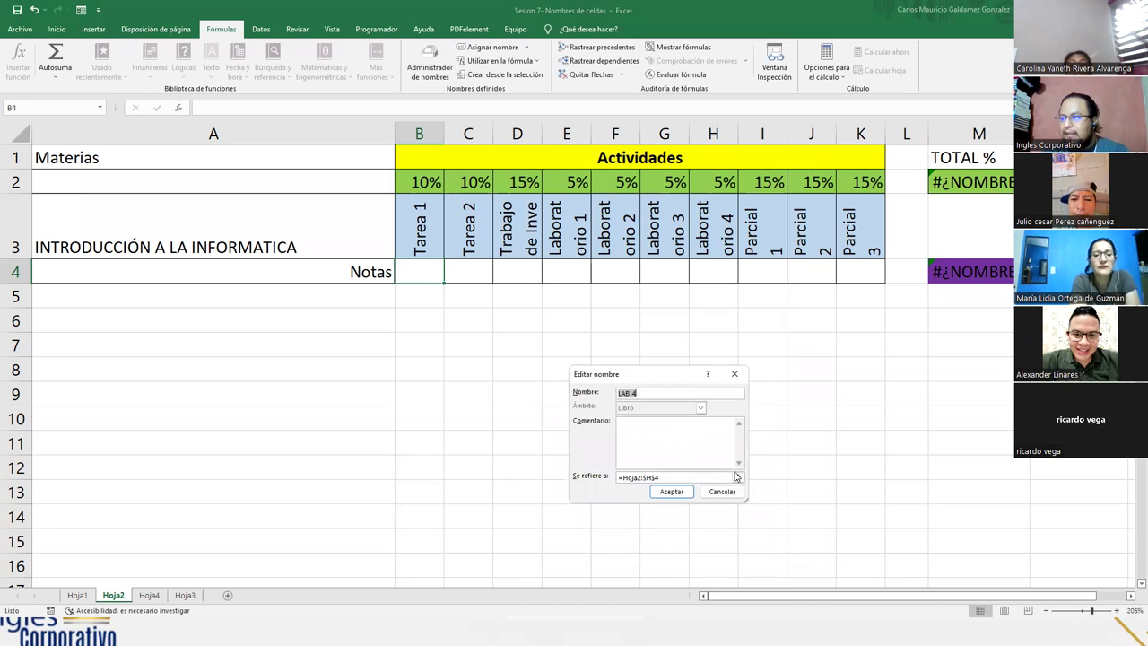
left_click(737, 476)
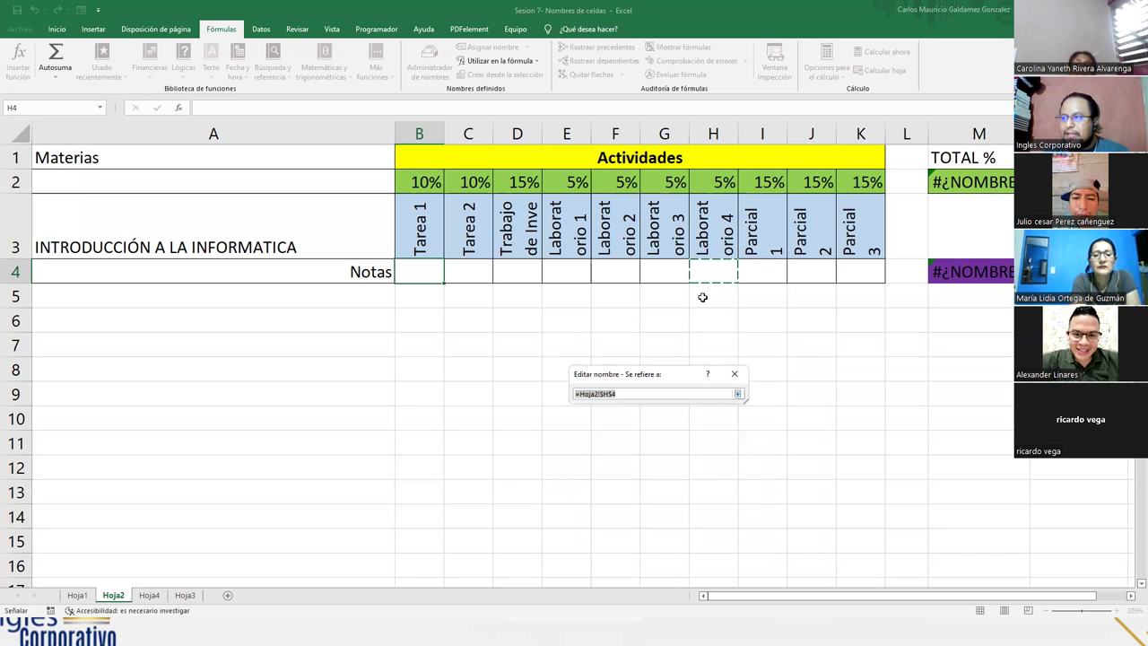
left_click(738, 393)
left_click(723, 492)
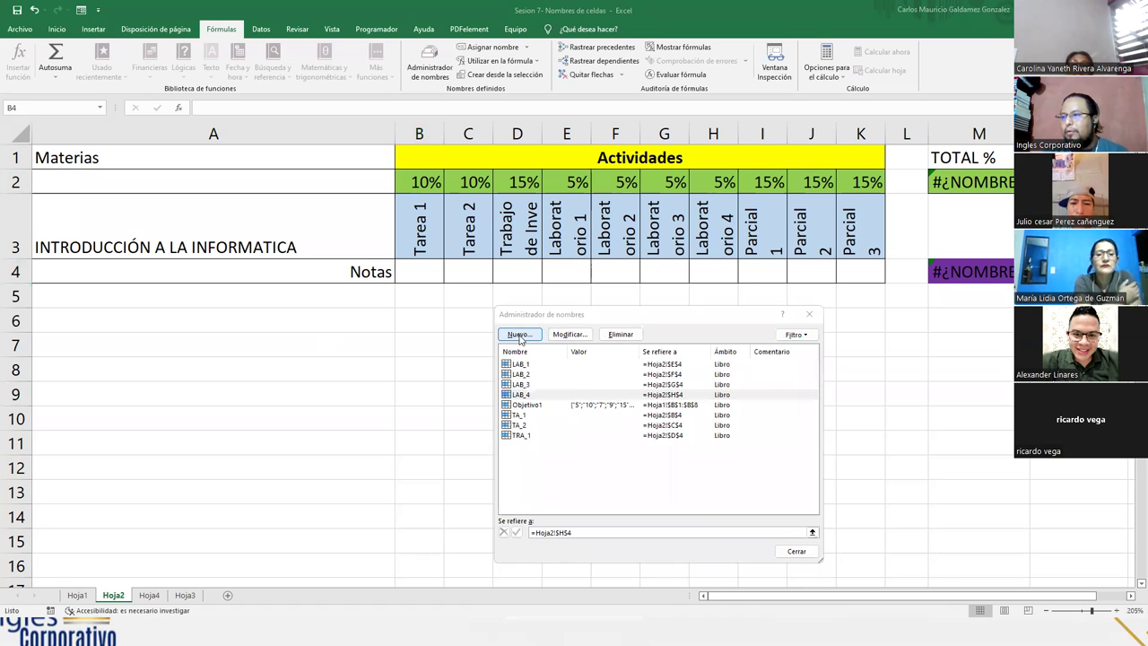
key("Escape")
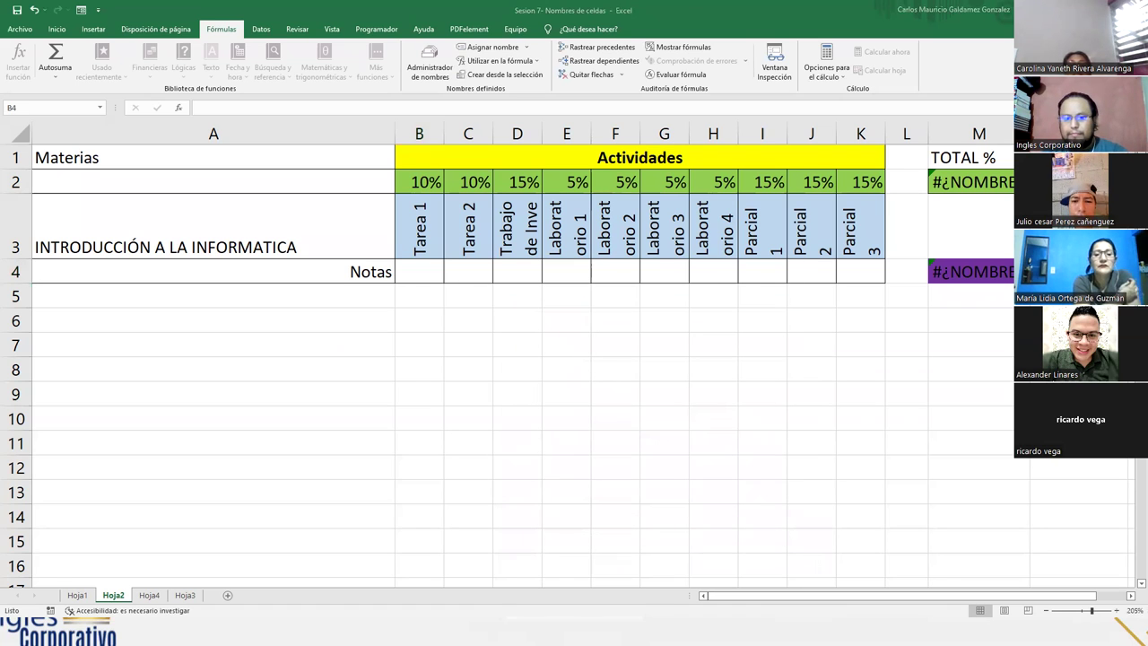
- Define PAR_1 for cell I4 and PAR_2 for cell J4 on Hoja2
type("PAR_1")
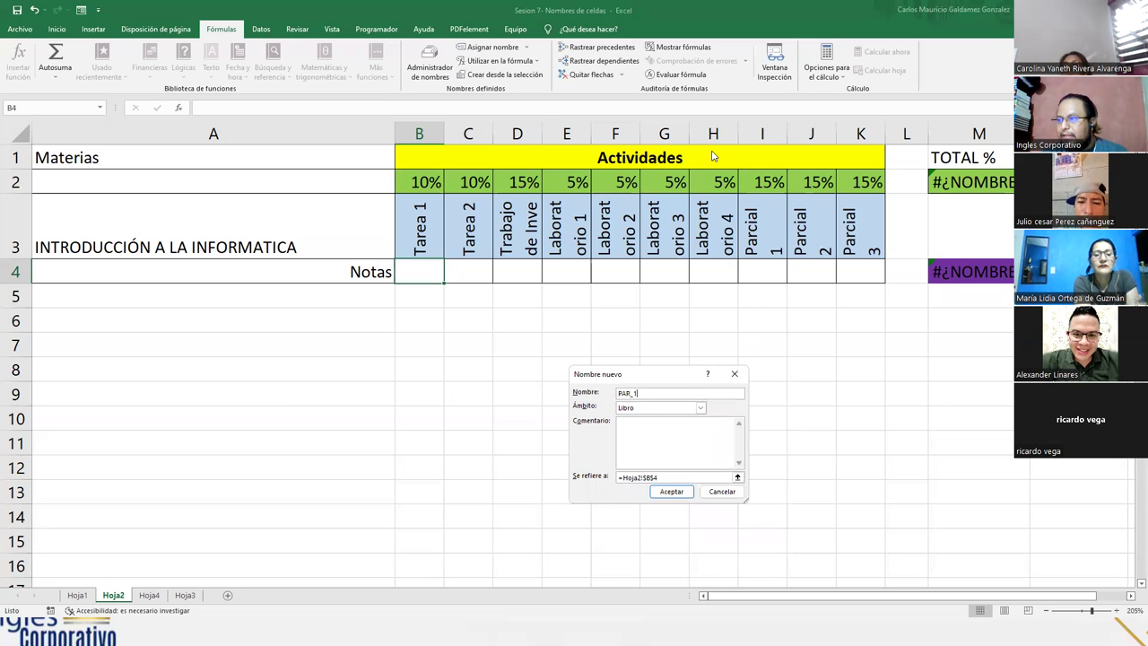
left_click(659, 477)
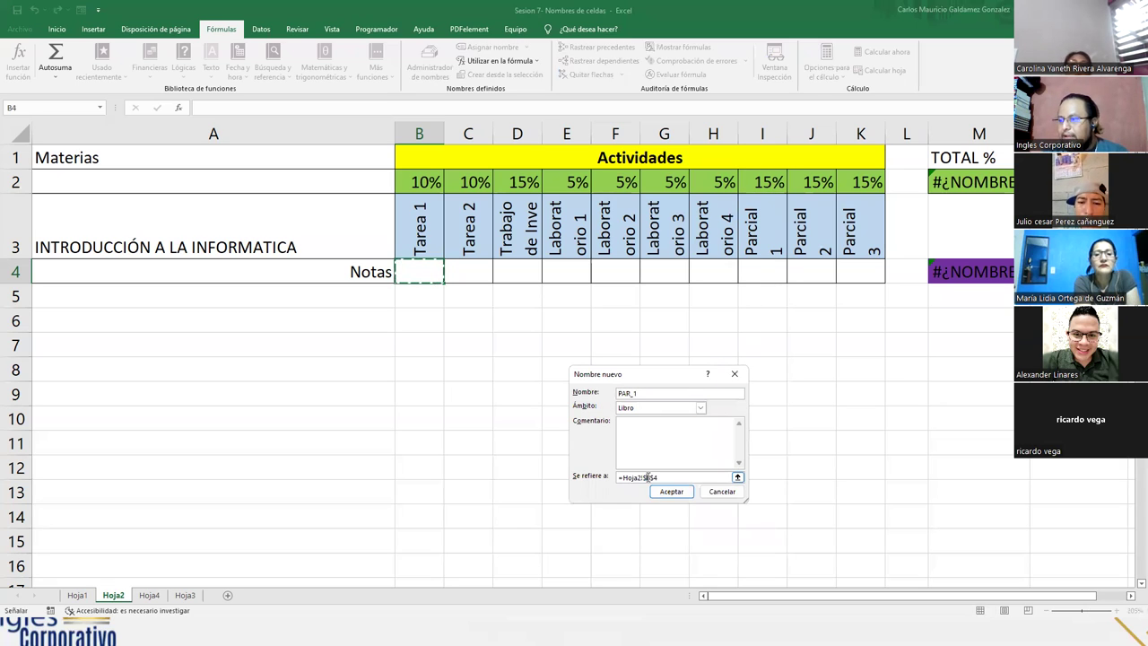
left_click(672, 492)
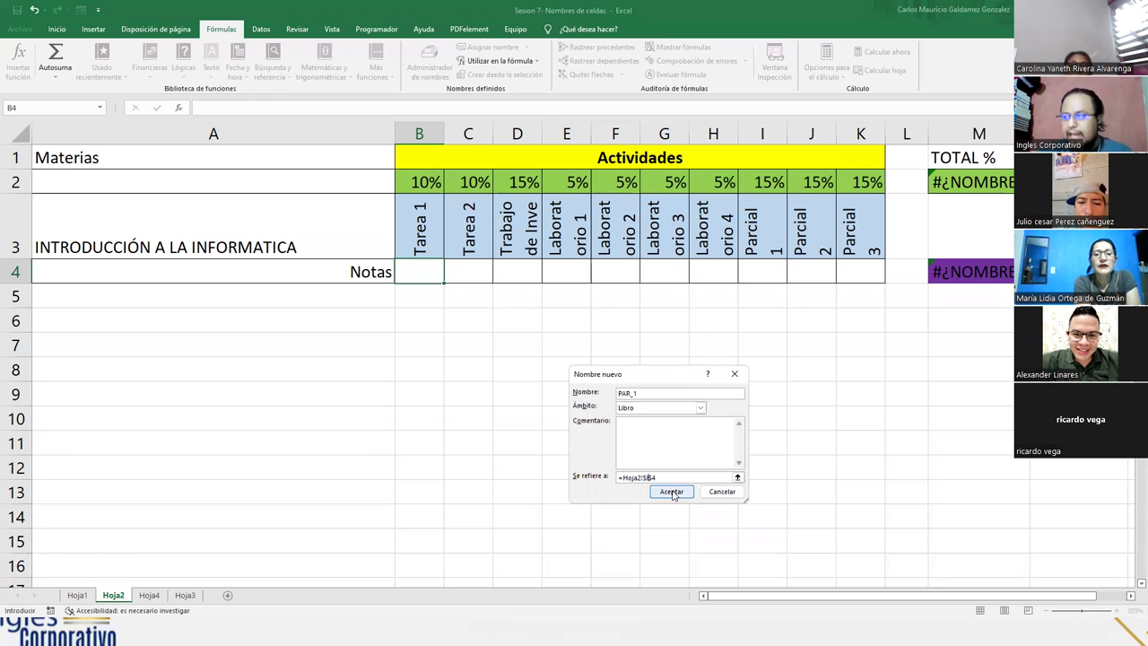
left_click(672, 491)
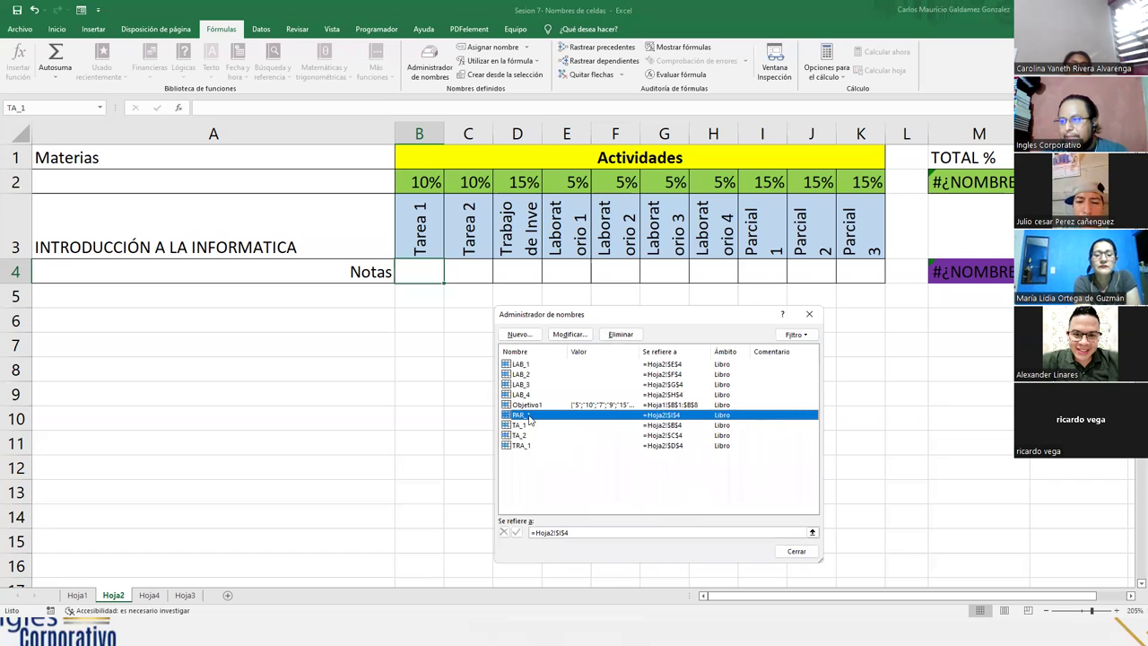
left_click(518, 334)
type("PAR_1")
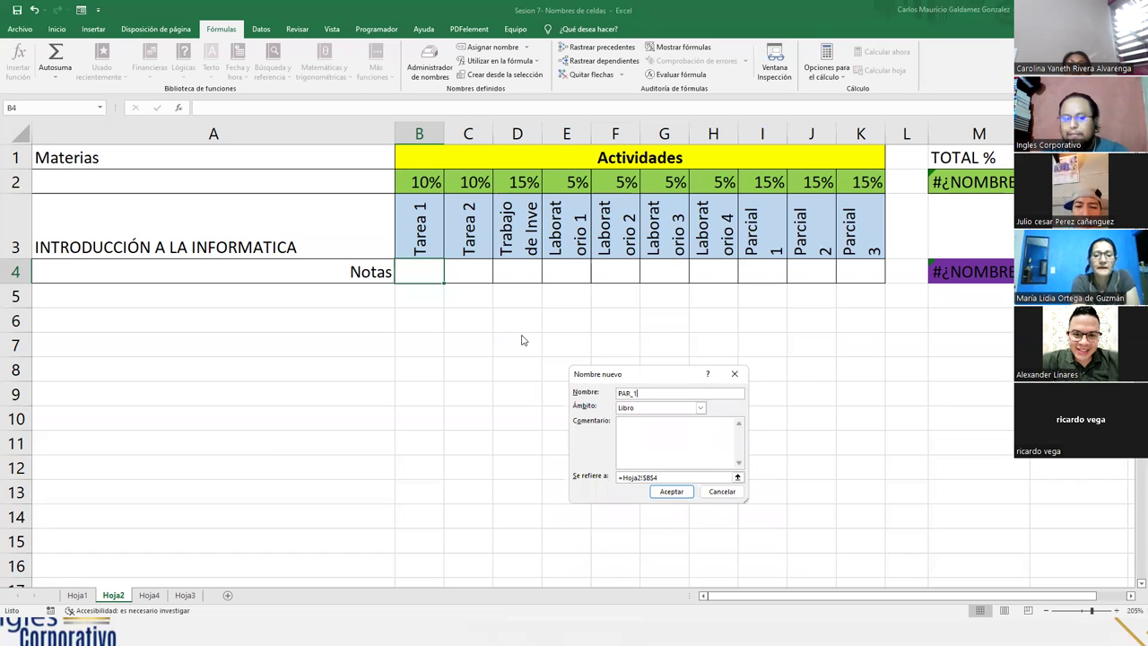
left_click(646, 477)
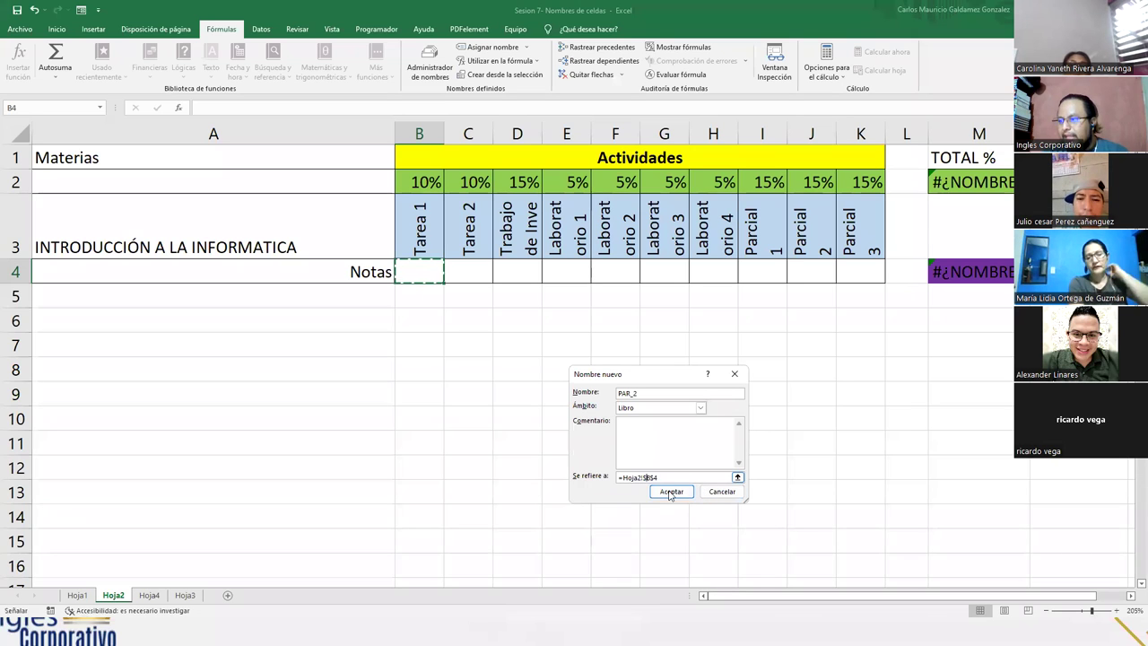
left_click(670, 492)
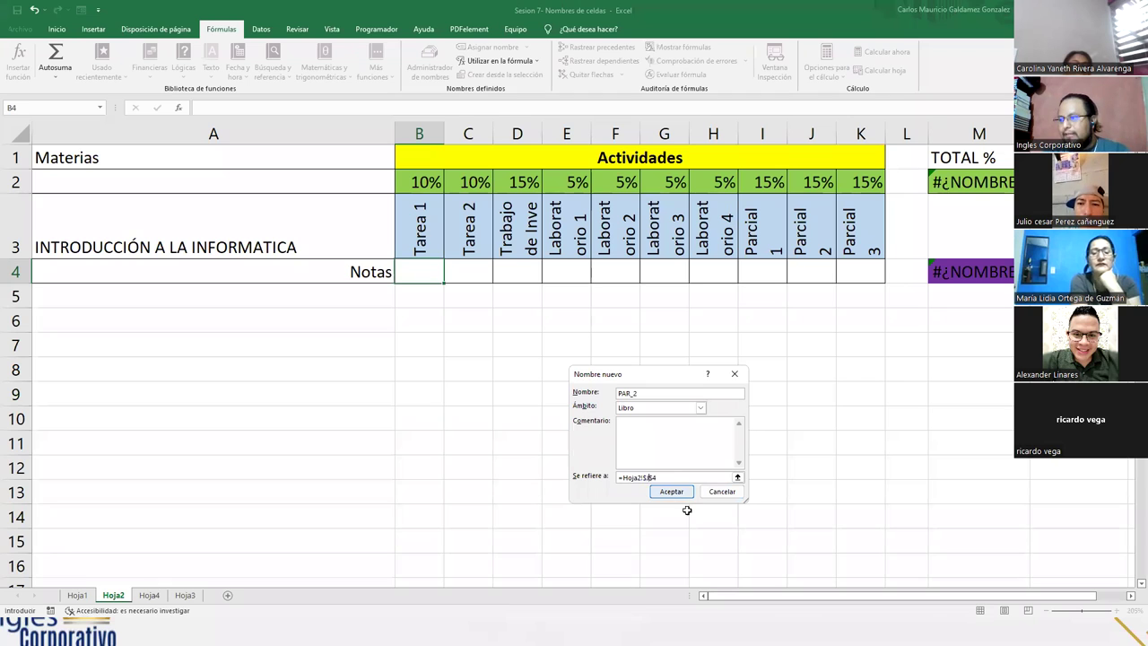
left_click(671, 491)
- Define PAR_3 as =Hoja2!$K$4 and close the names list so M4 shows 0
left_click(520, 334)
type("PAR_13")
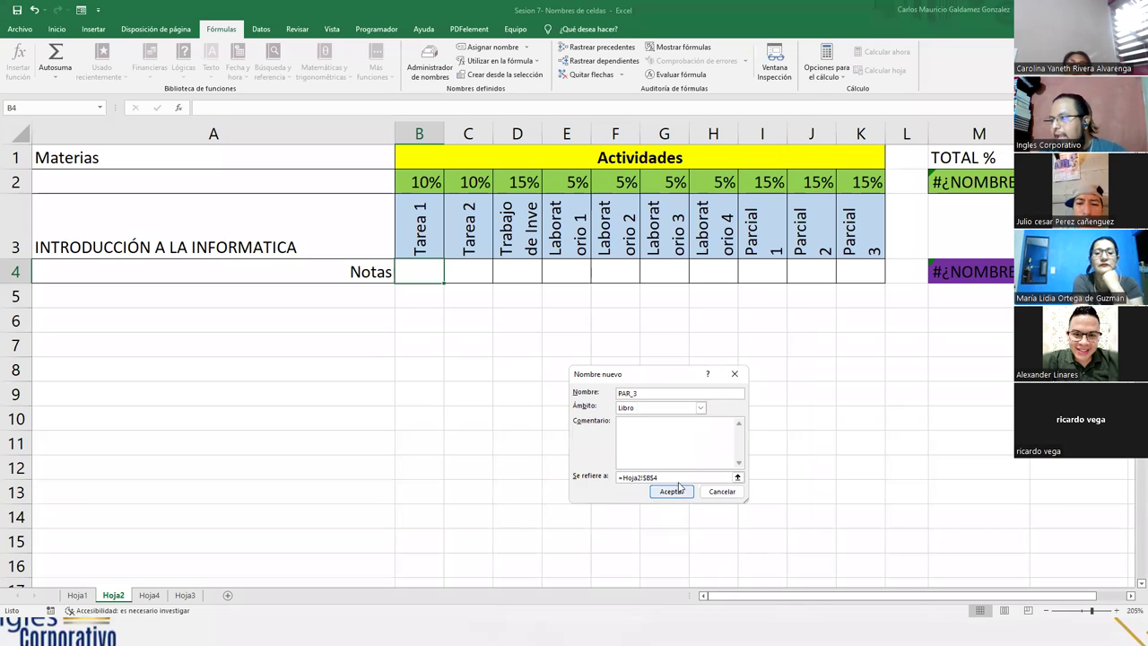
left_click(647, 477)
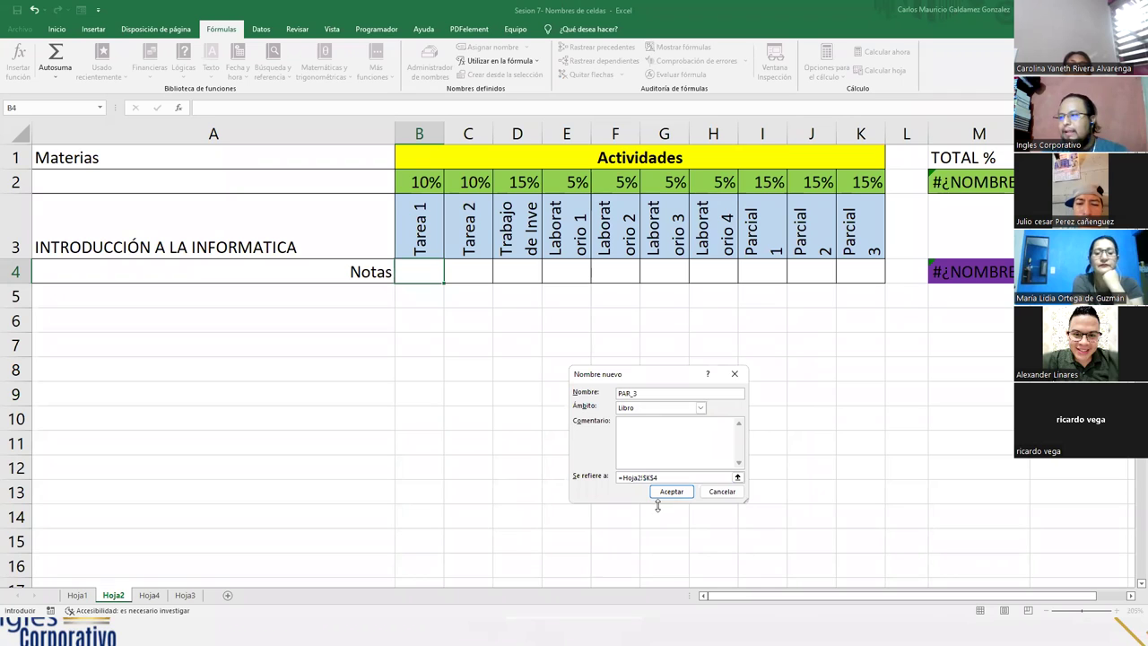
left_click(675, 492)
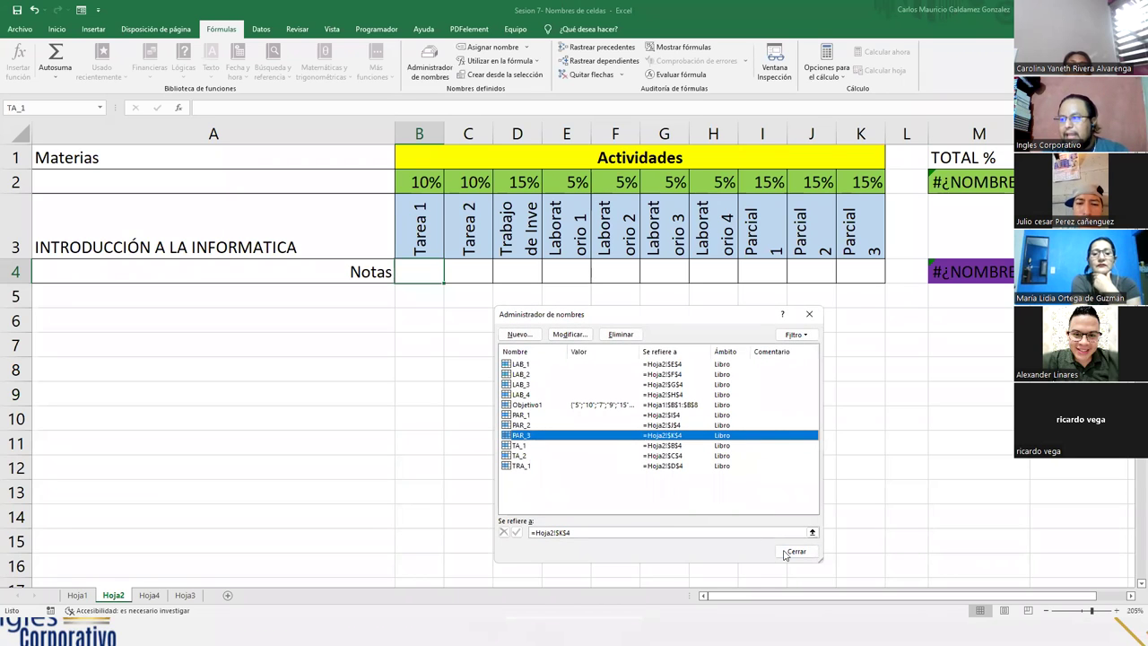
left_click(795, 552)
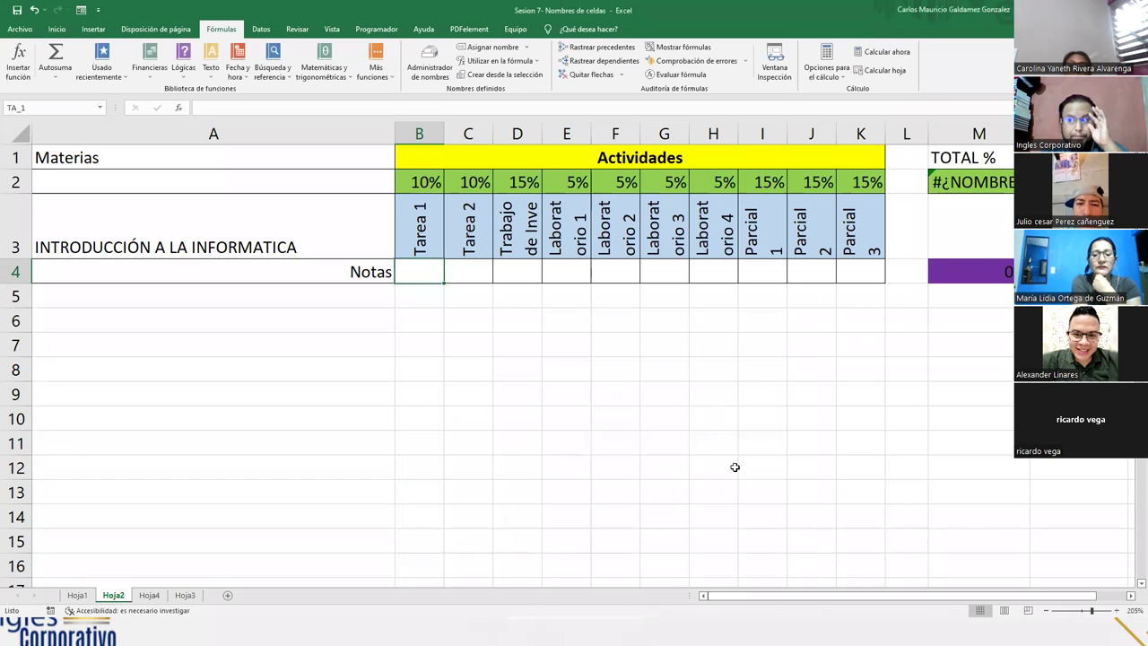
- Check the names assigned to the Notas cells C4 through K4
left_click(463, 278)
left_click(527, 276)
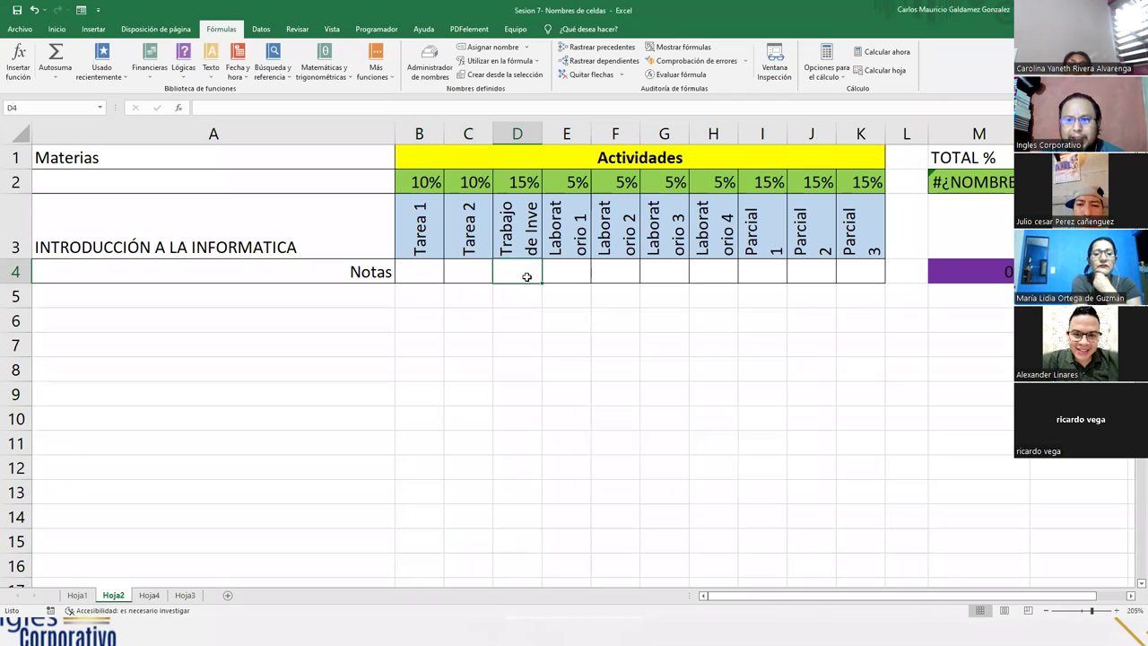
left_click(565, 276)
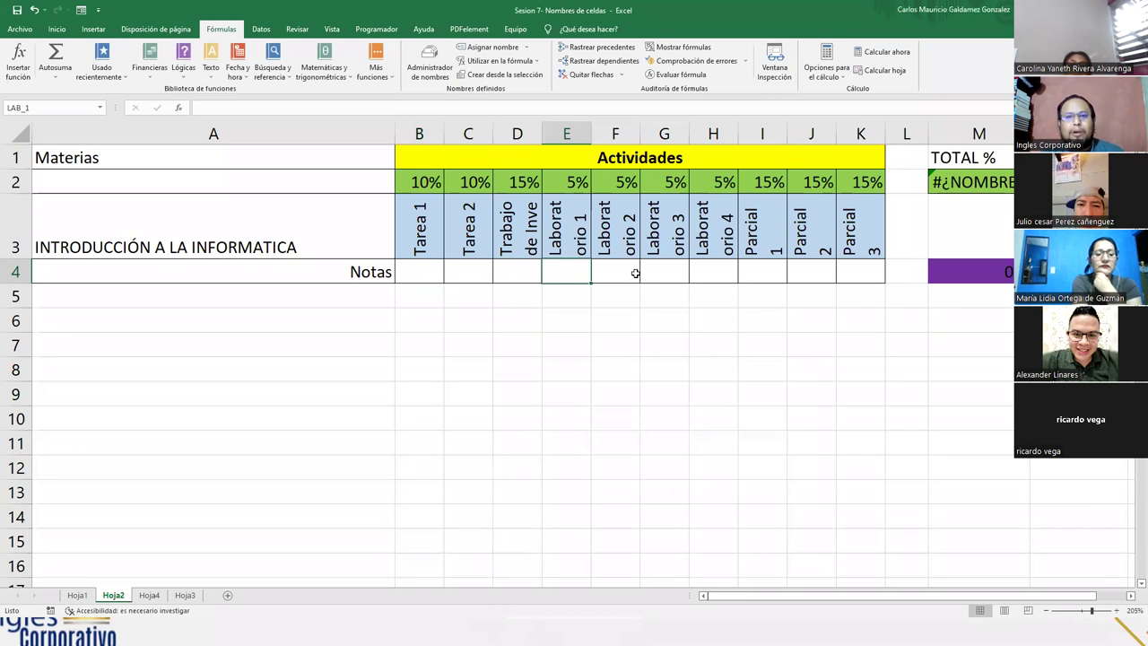
left_click(632, 274)
left_click(668, 269)
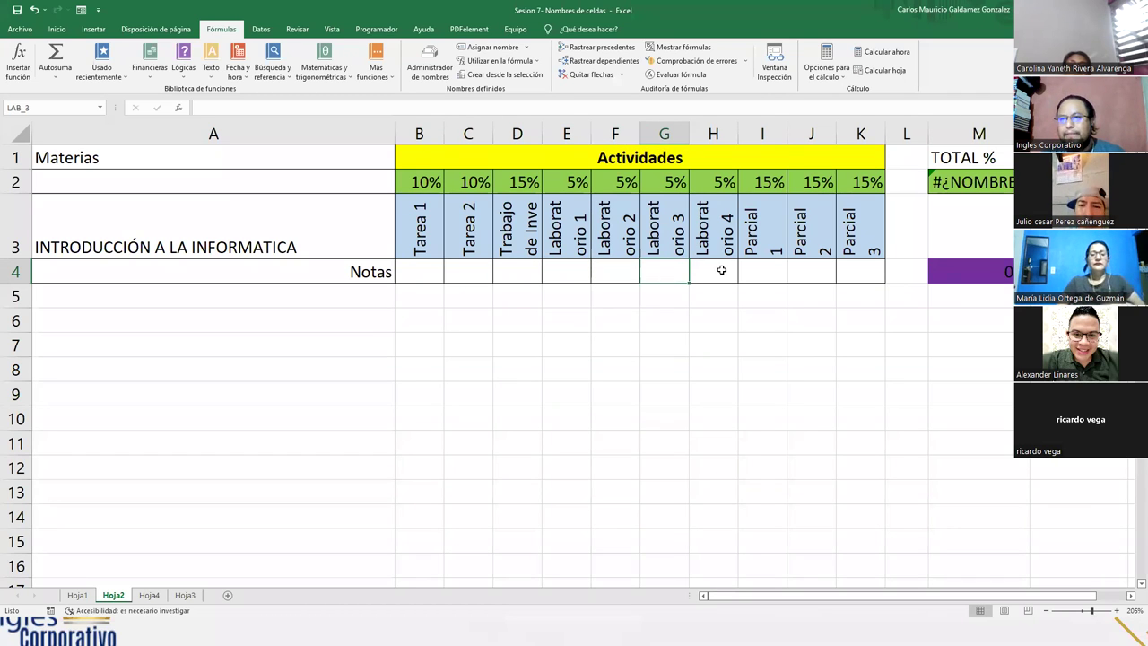
left_click(721, 269)
left_click(767, 273)
left_click(815, 276)
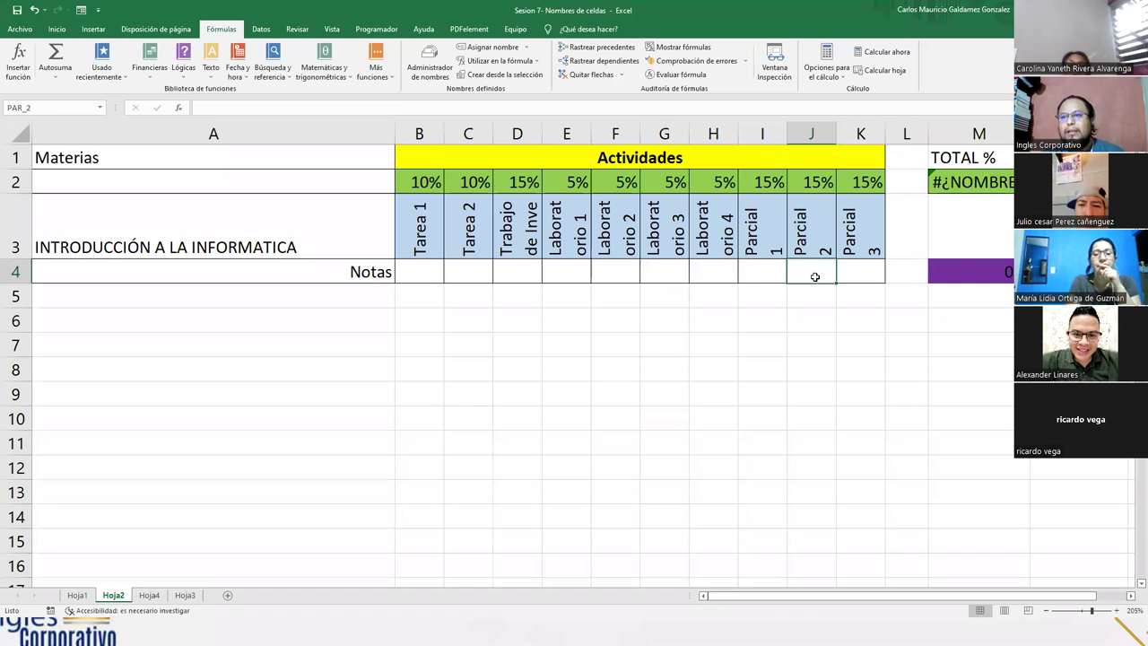
left_click(857, 274)
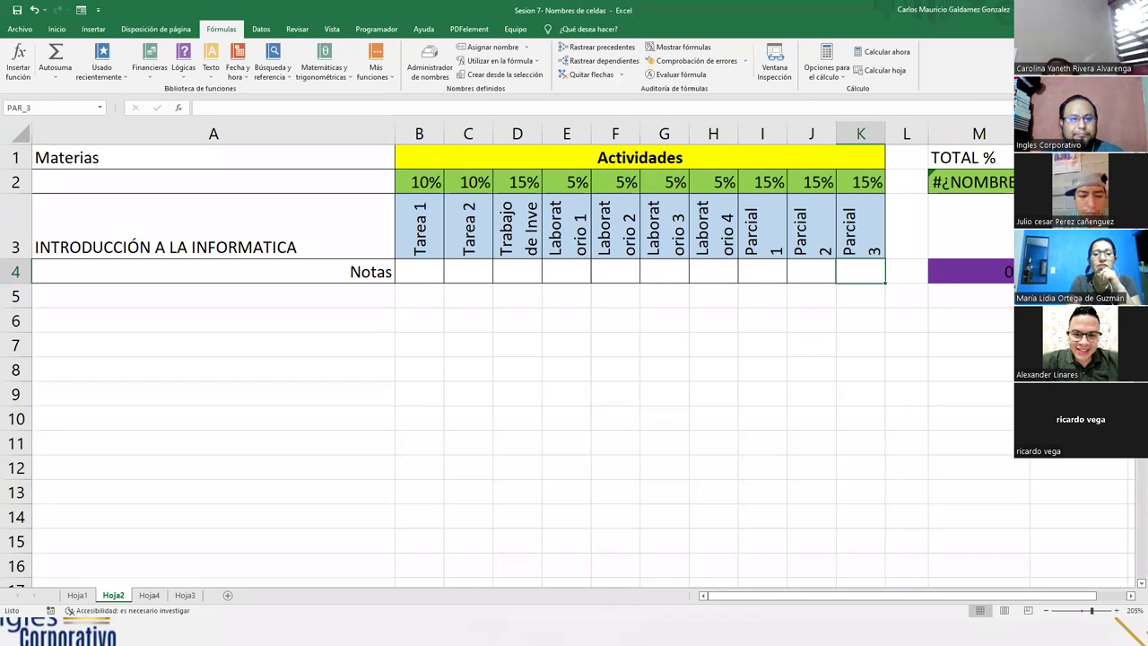
- Clear M4's old total formula and select the weighted-sum formula line in the Notepad notes
left_click(1006, 271)
key("Delete")
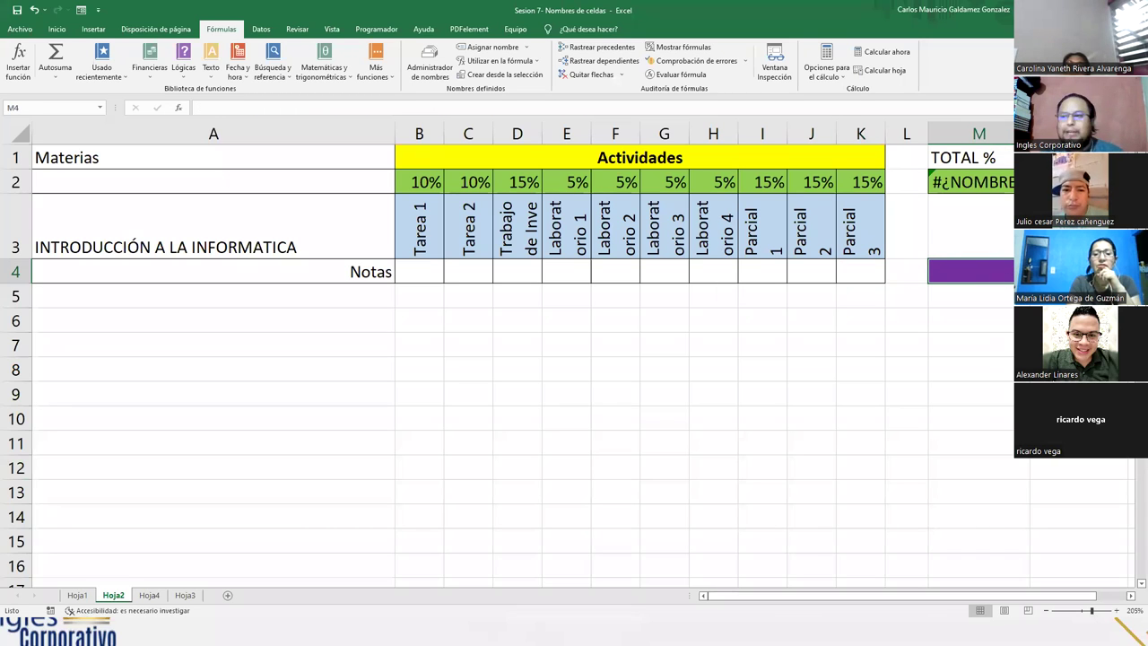
key("alt+Tab")
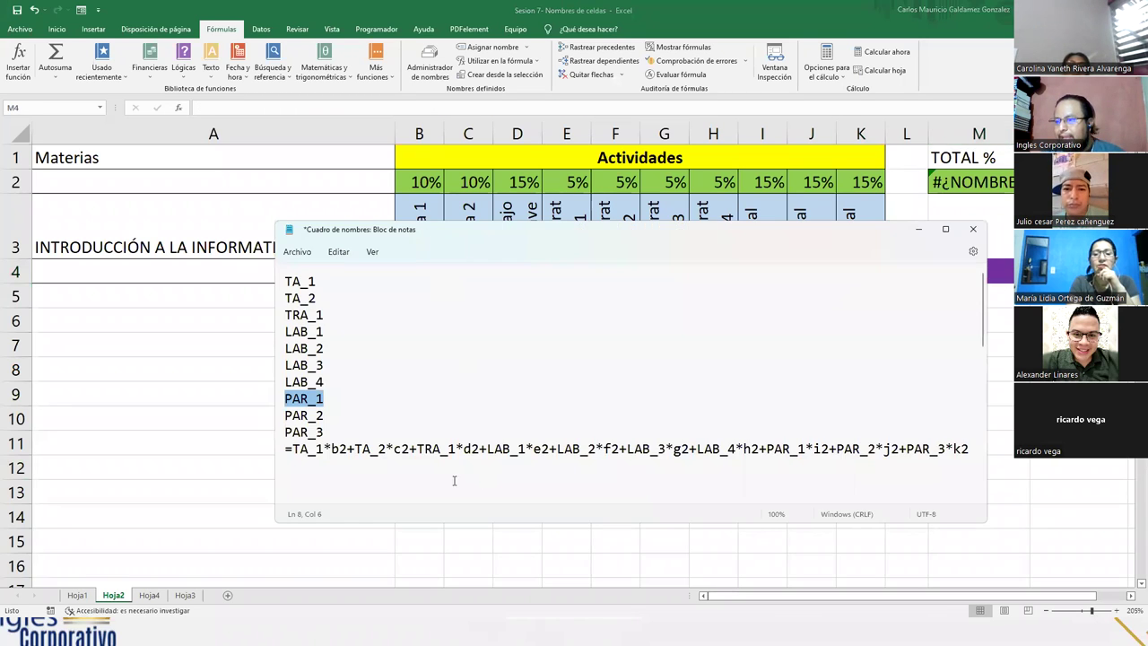
left_click(279, 454)
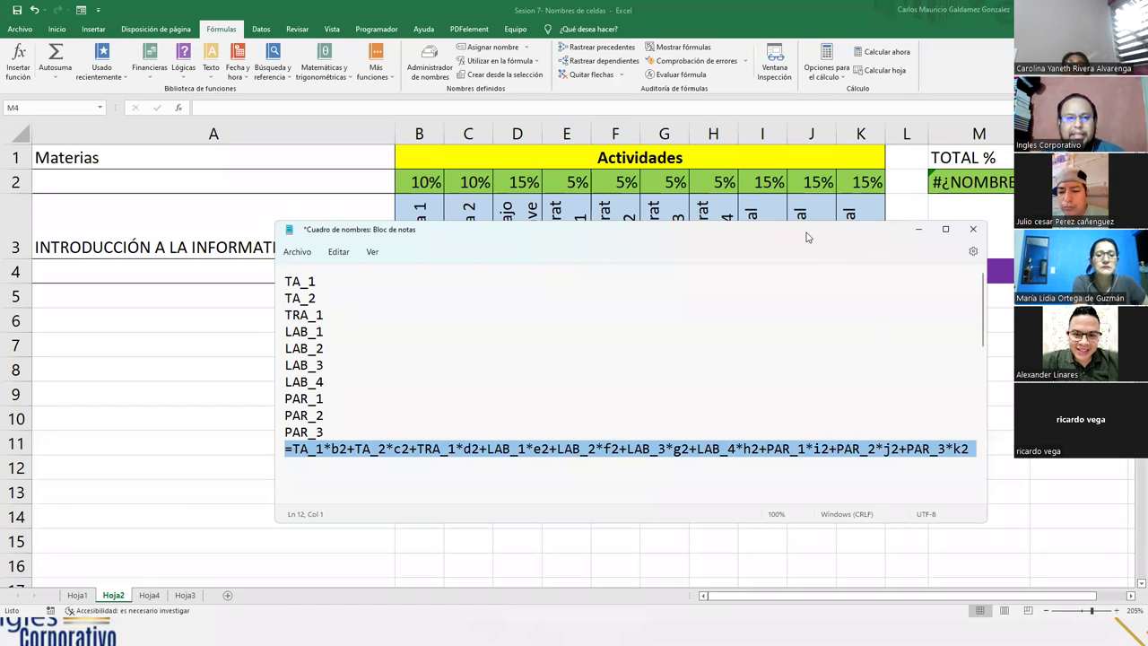
left_click(918, 229)
- Paste =TA_1*b2+…+PAR_3*k2 into M4 and commit it, showing 0
double_click(957, 272)
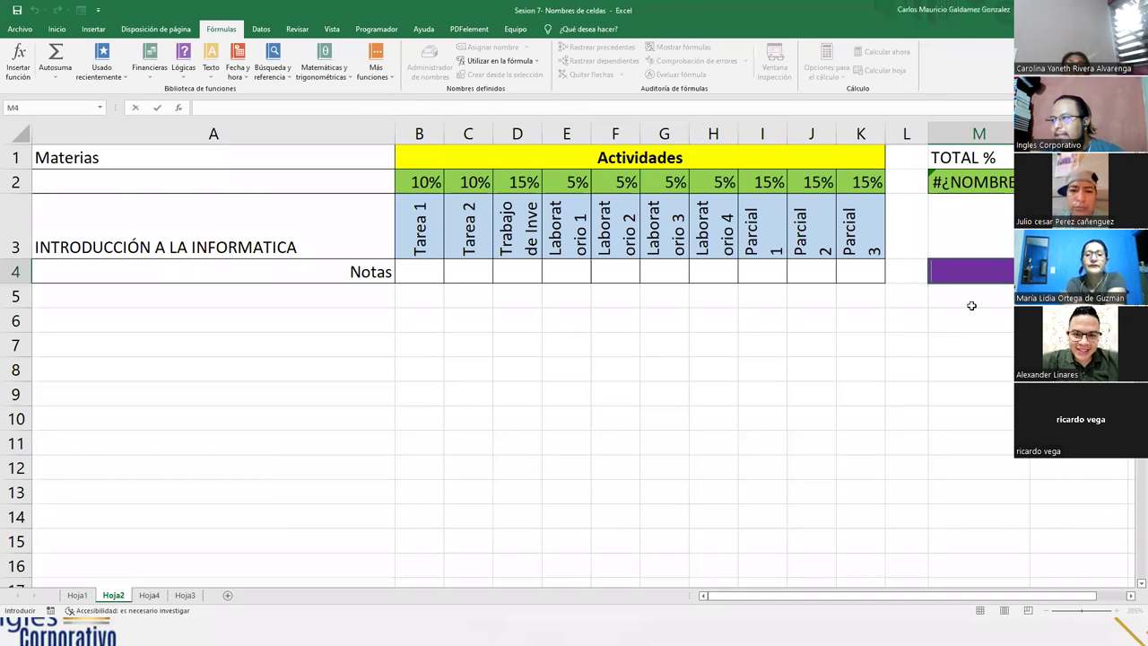
key("ctrl+v")
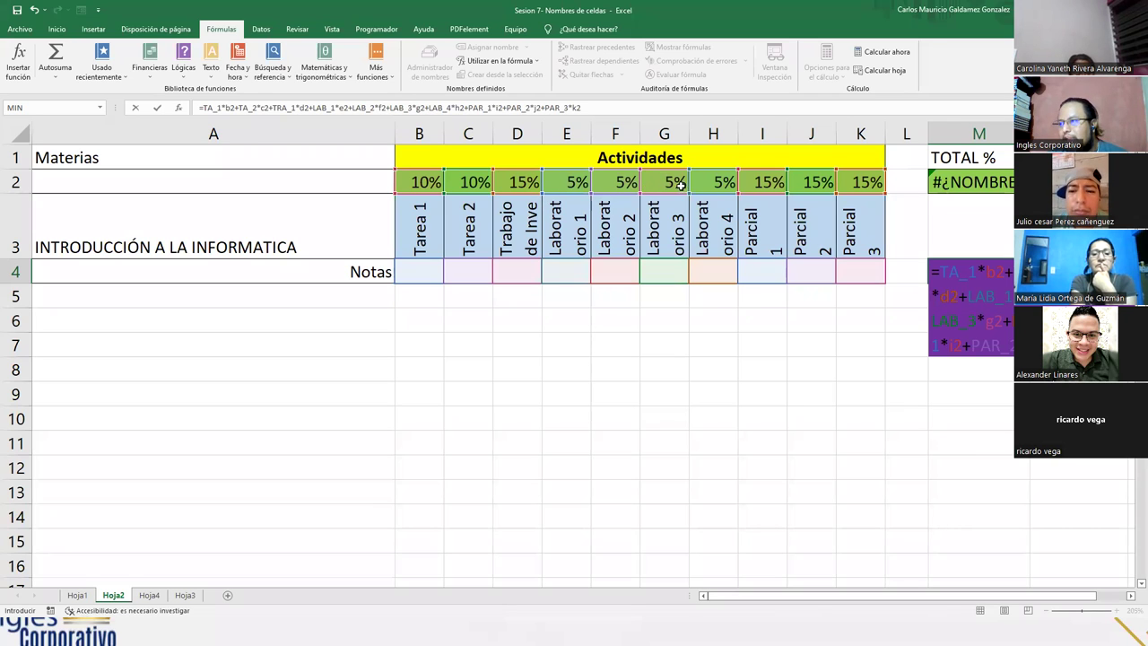
key("F2")
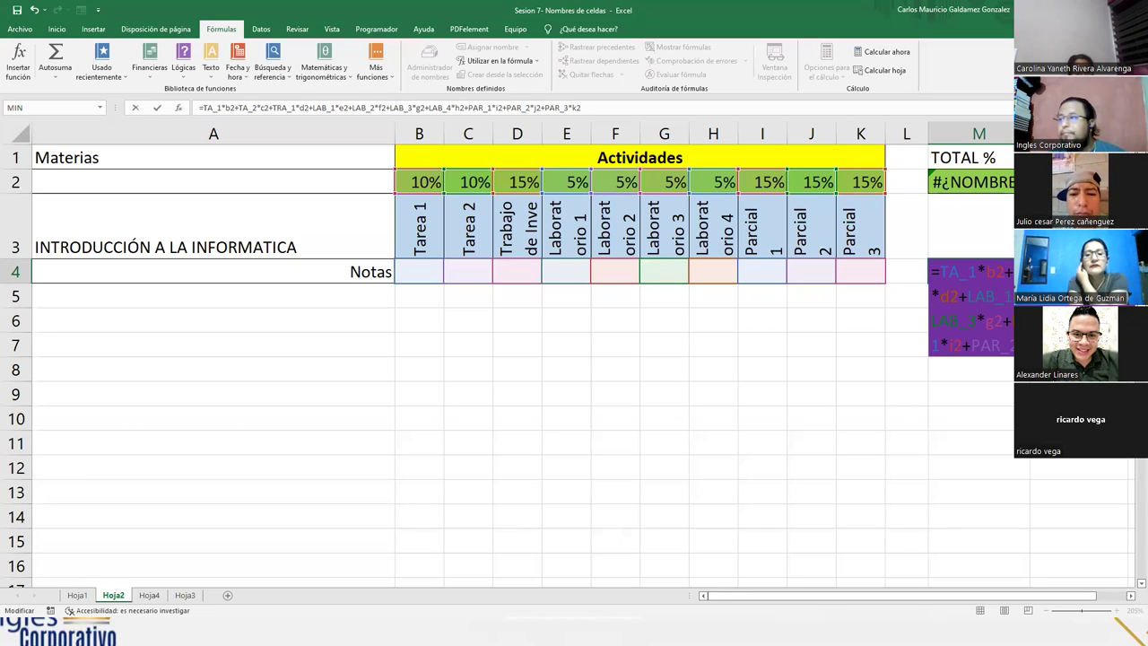
key("Return")
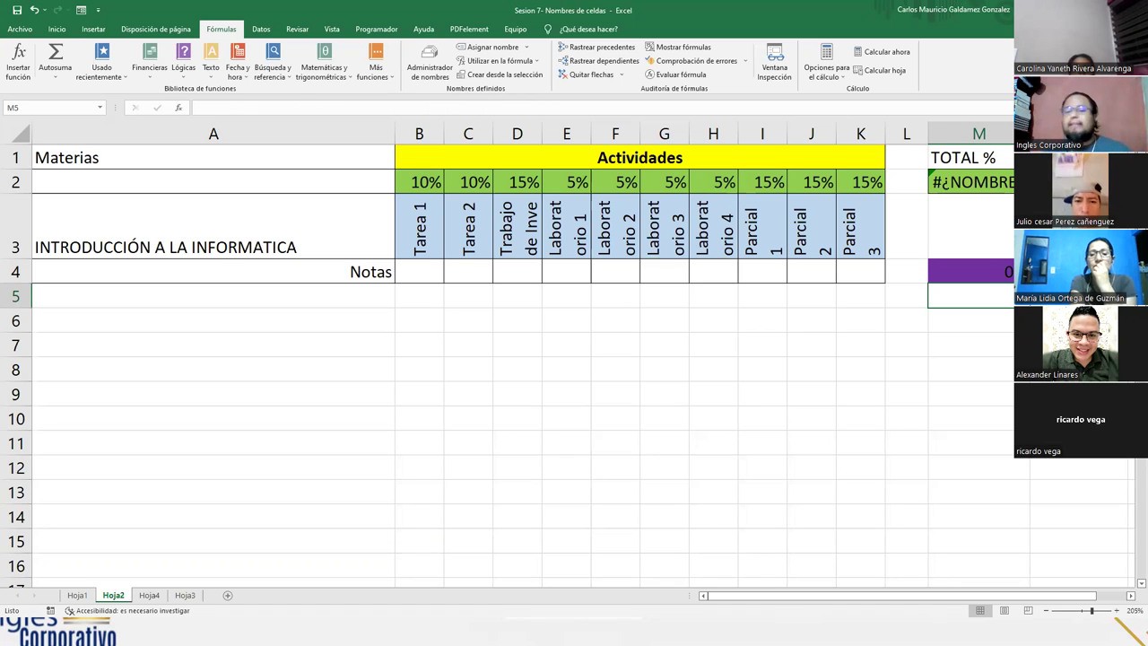
- Enter grade 9.0 in B4 and 9.5 in D4, checking D2's 15% weight
left_click(430, 283)
type("9.0")
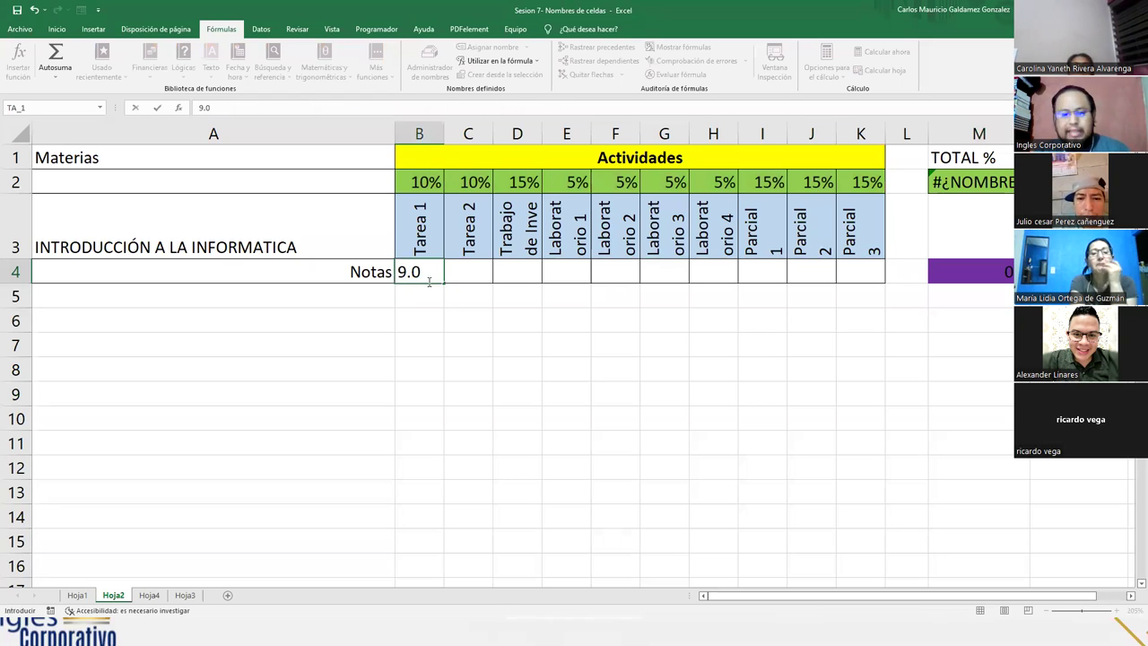
key("Tab")
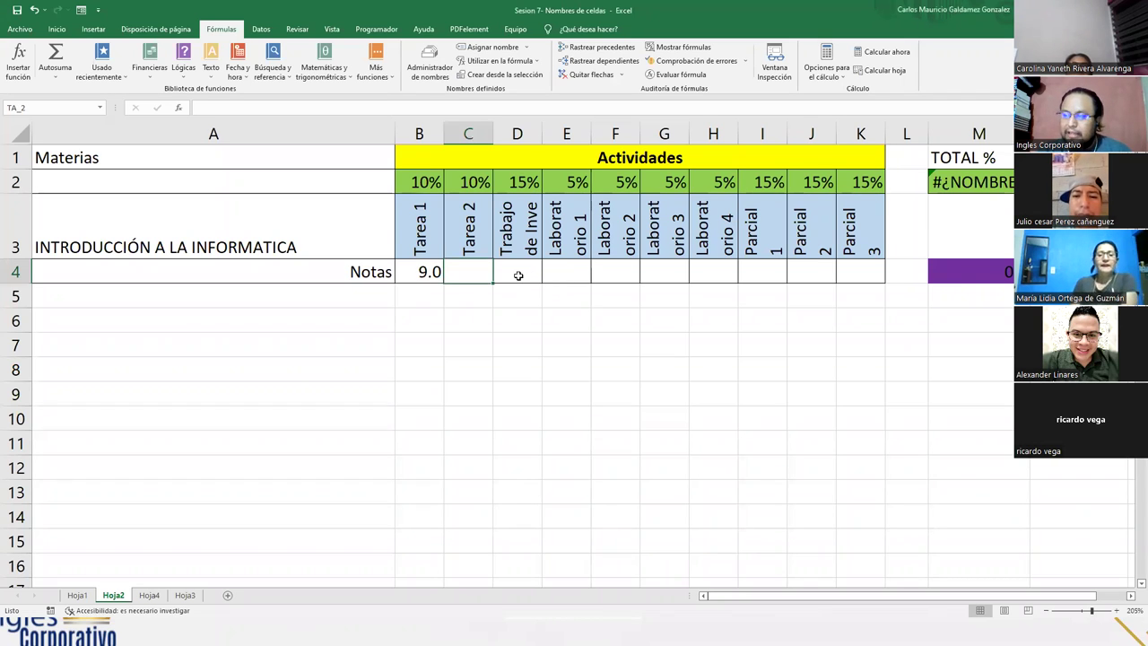
left_click(518, 276)
type("9.5")
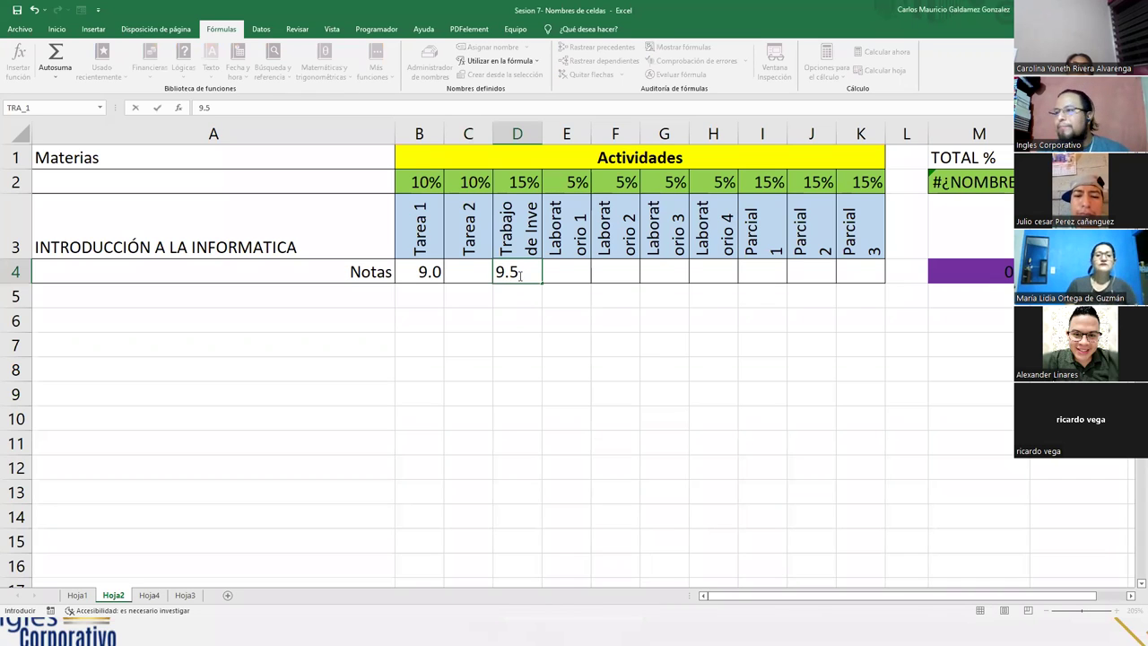
key("Tab")
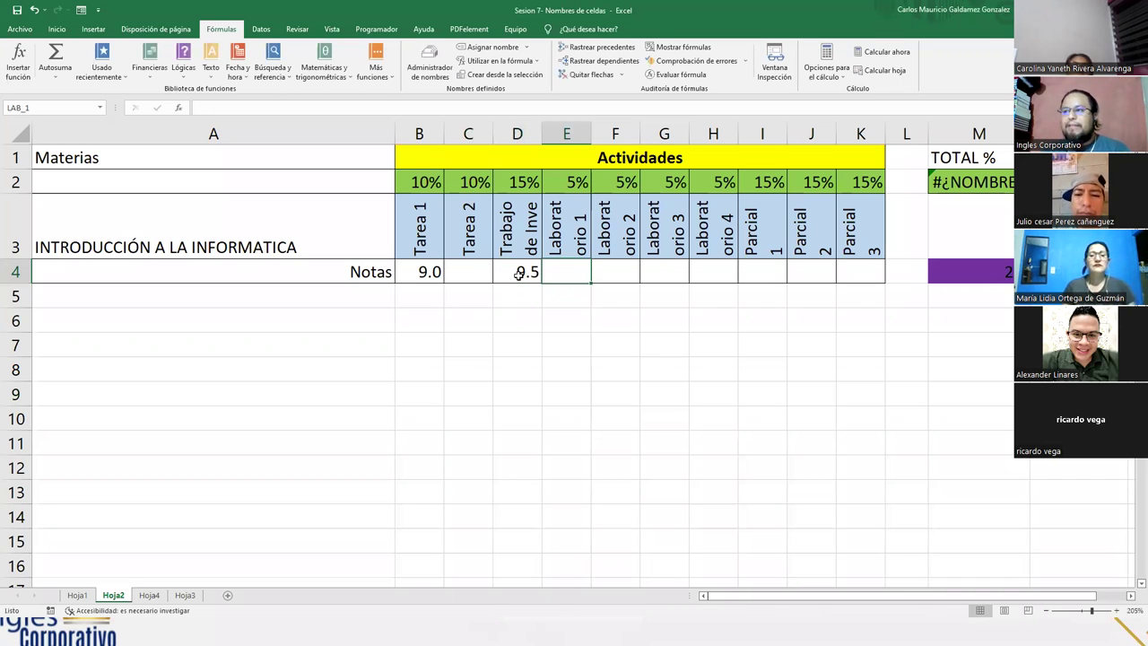
left_click(519, 273)
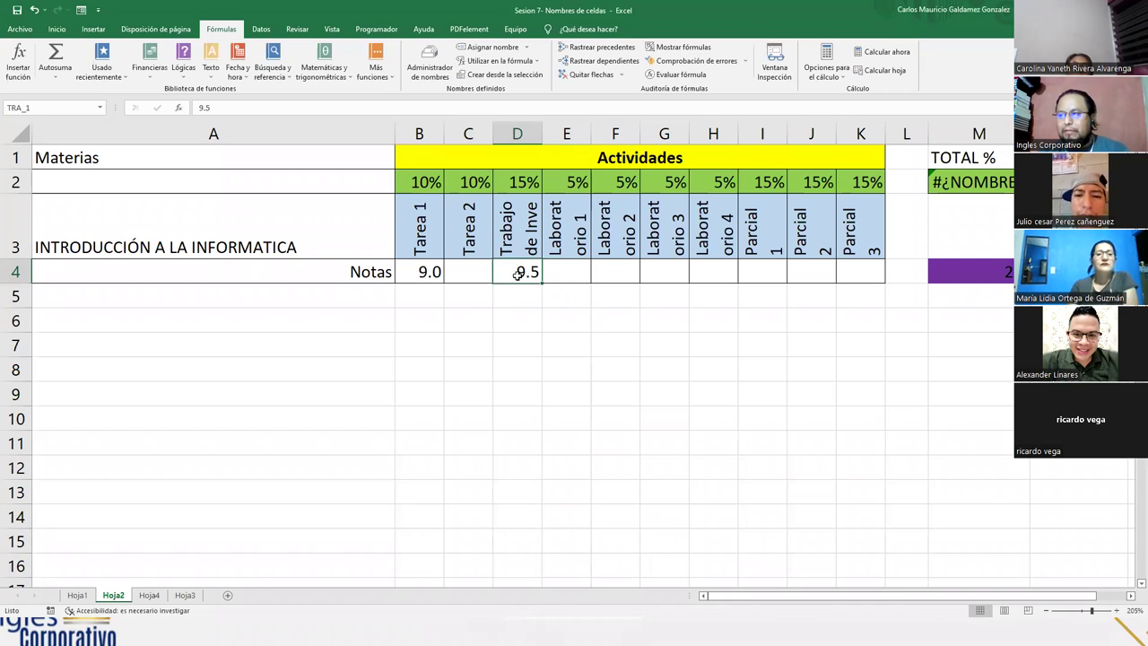
left_click(516, 184)
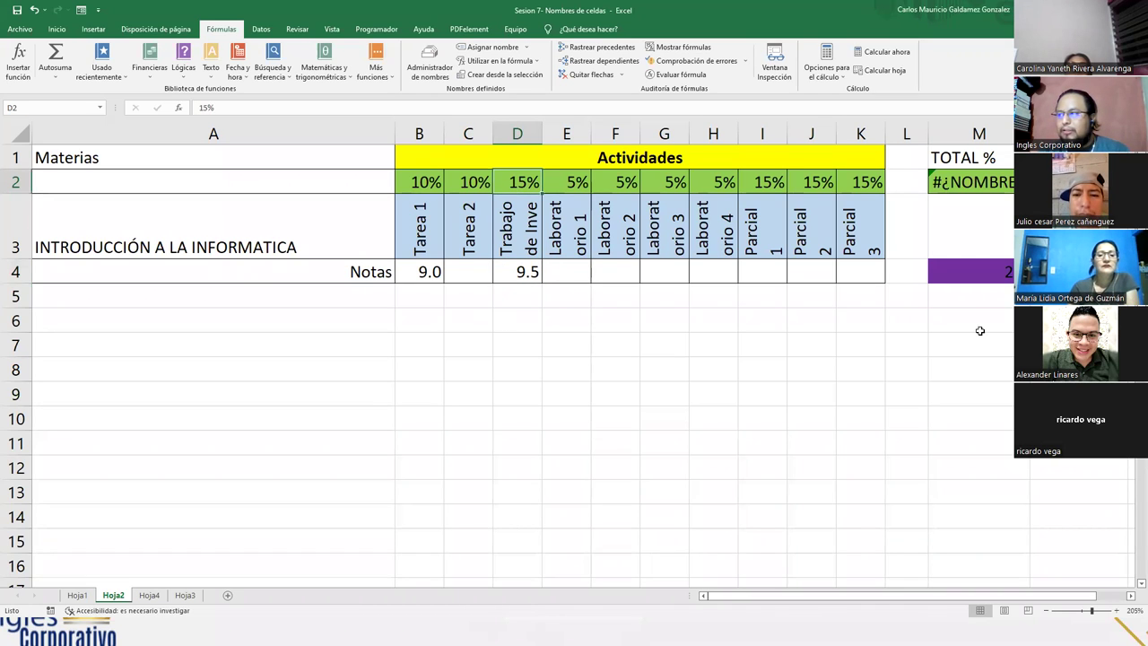
left_click(420, 274)
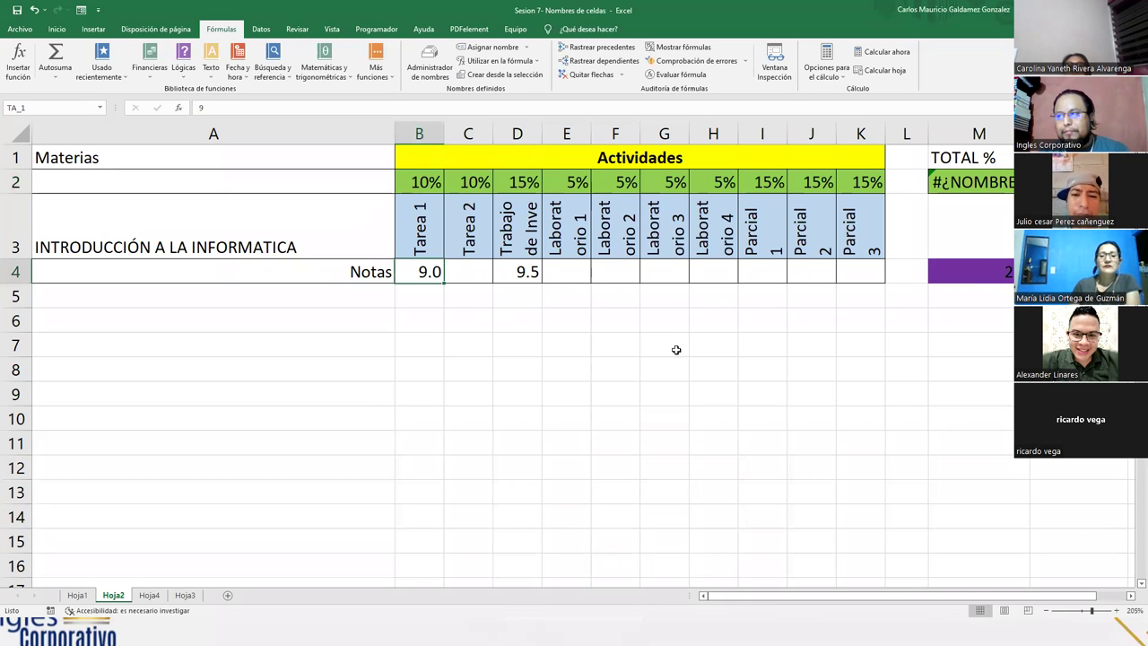
- Enter 9.5 in E4, 10 in F4 and 8 in I4, then inspect M4's total
left_click(577, 281)
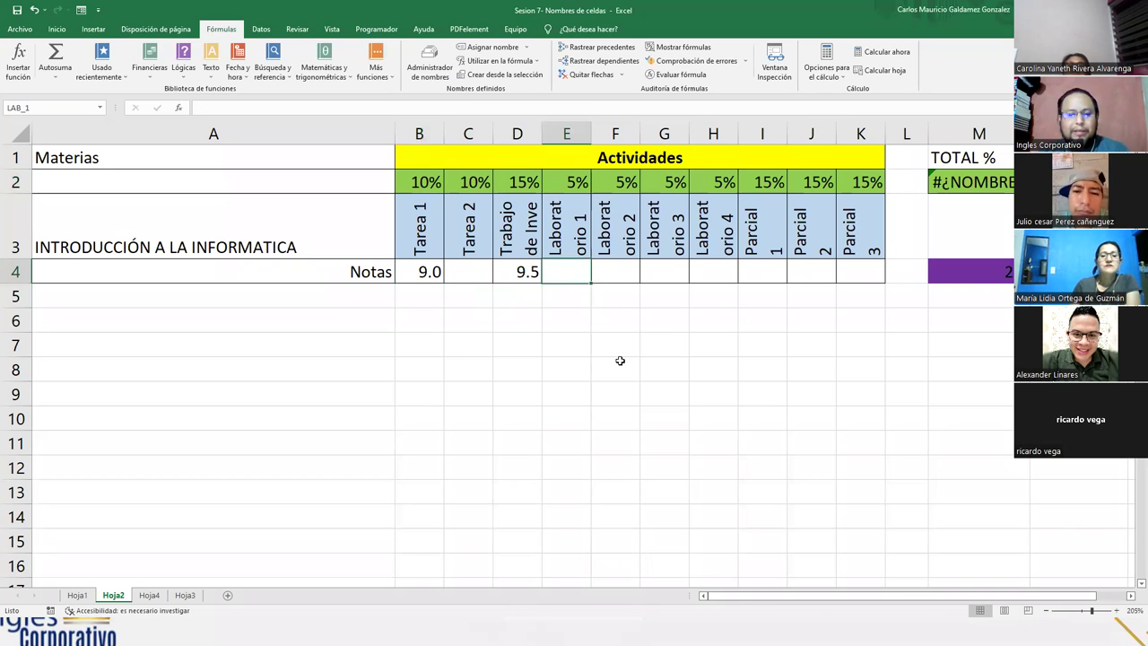
type("9.5")
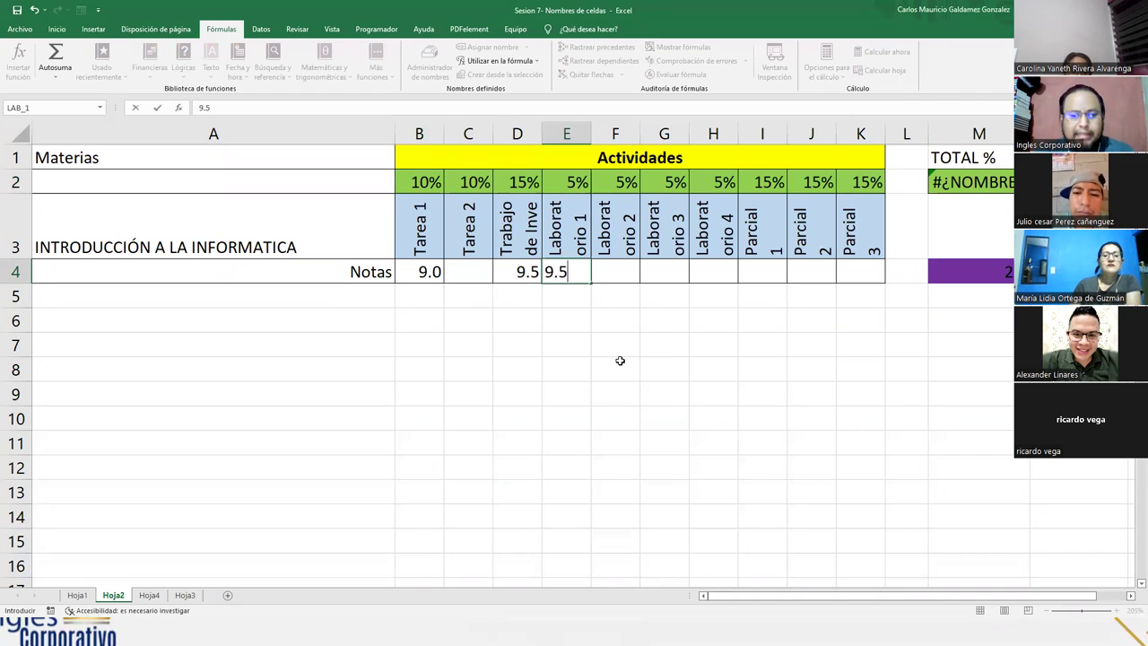
key("Tab")
type("10")
key("Tab")
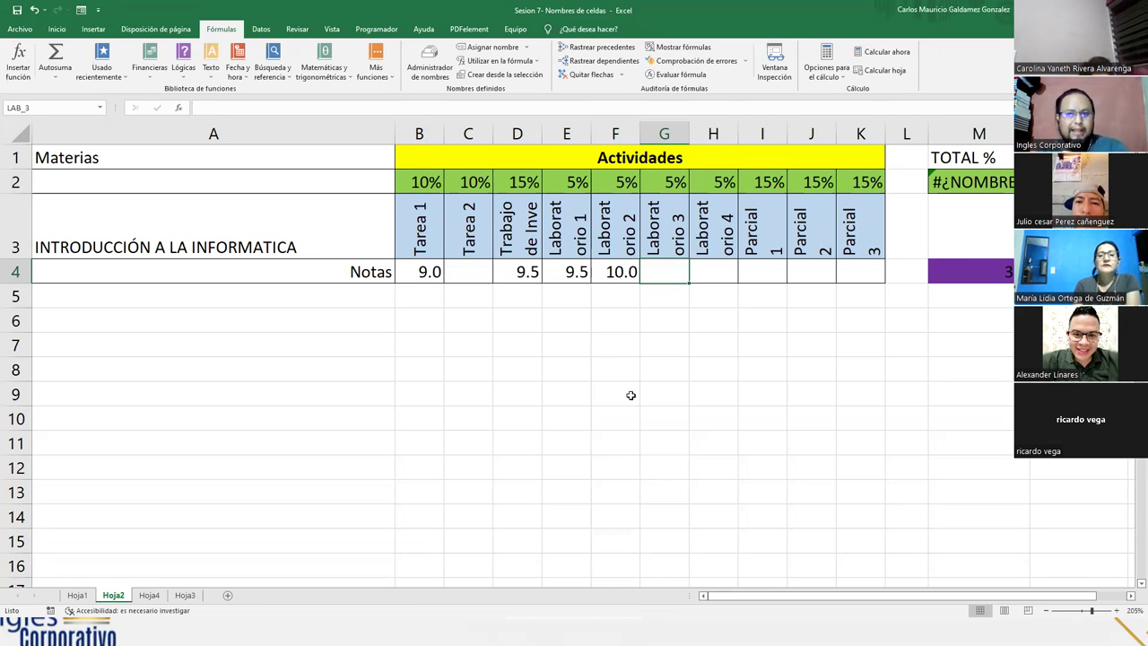
left_click(765, 267)
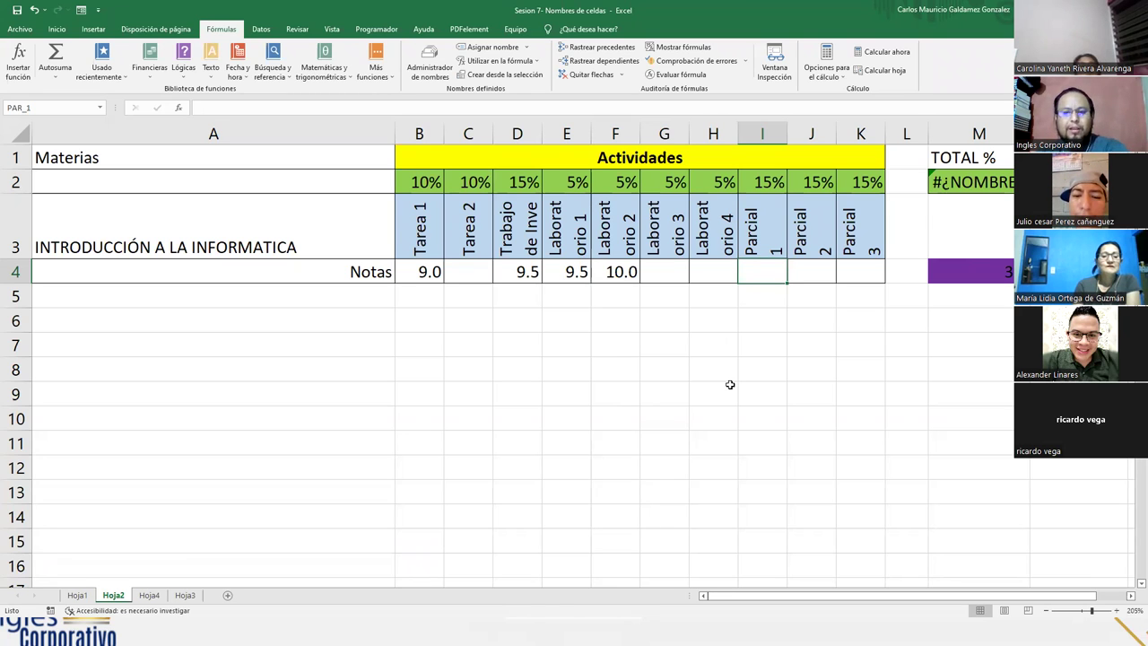
type("8")
key("Tab")
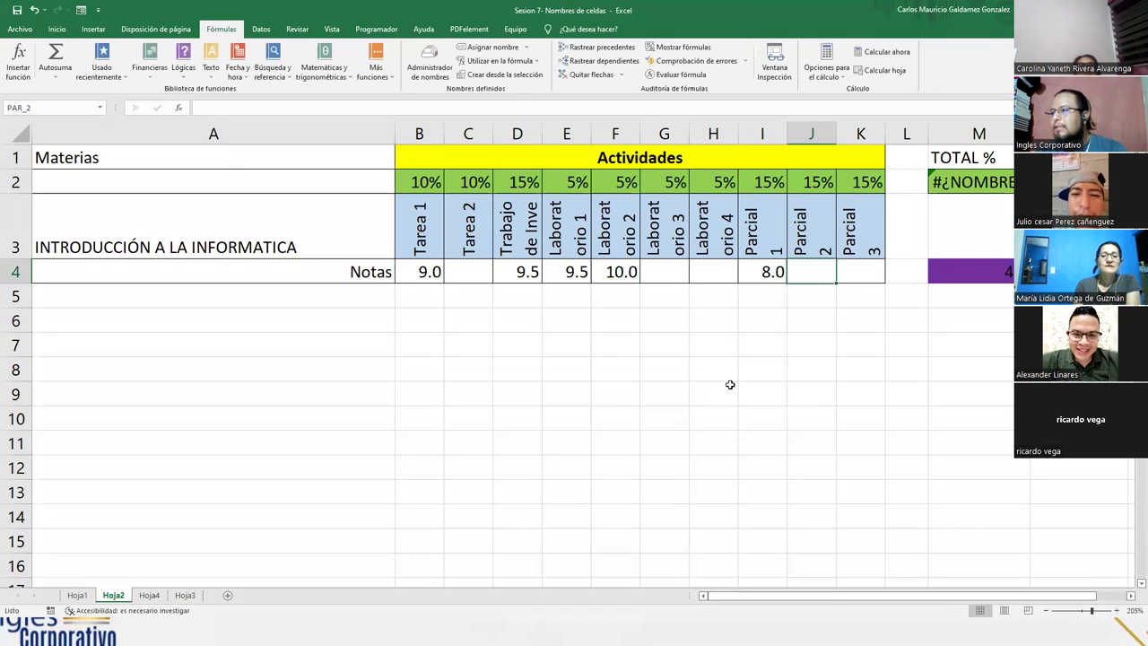
left_click(987, 270)
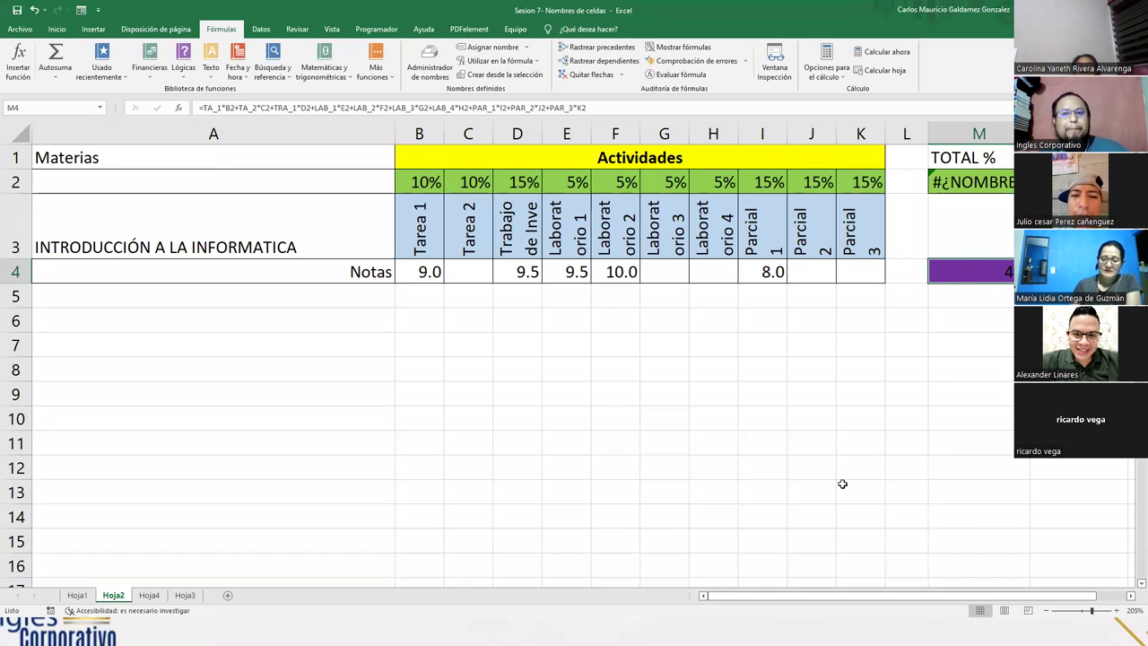
left_click(992, 296)
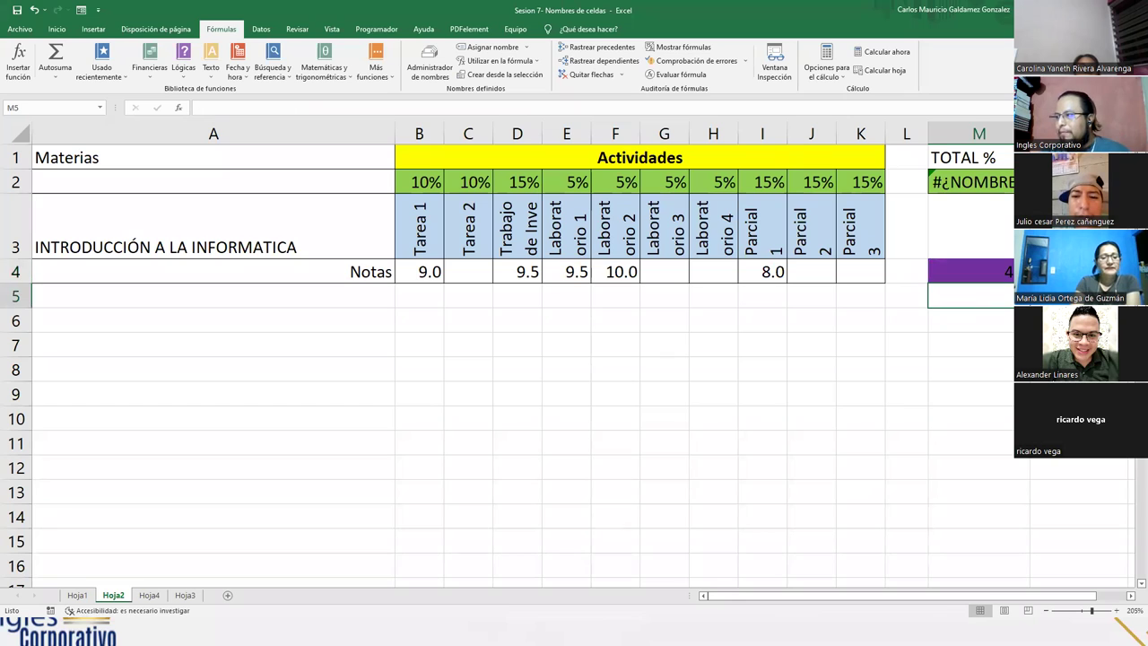
left_click(1041, 271)
type("=")
key("Left")
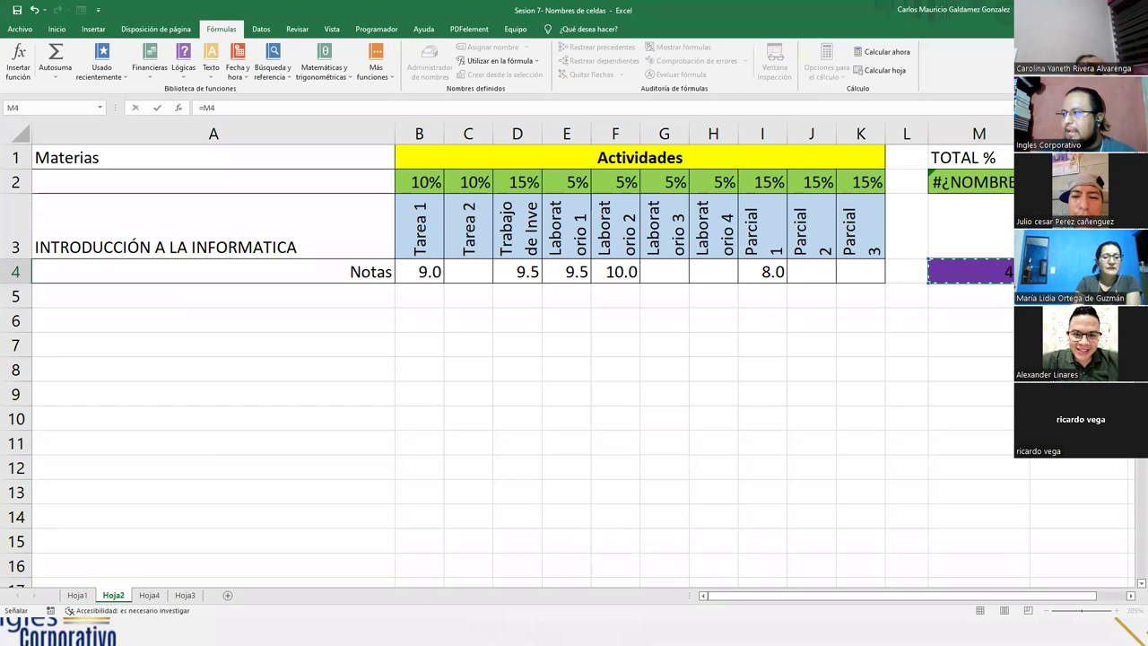
key("BackSpace")
key("BackSpace")
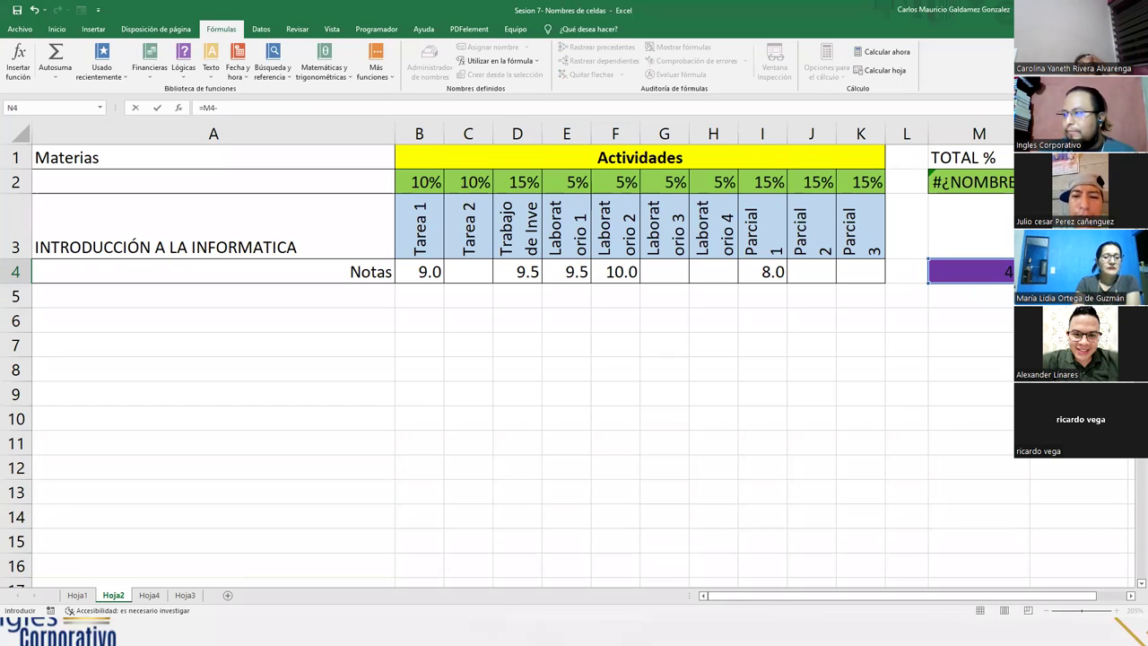
type("7-")
key("Return")
key("Up")
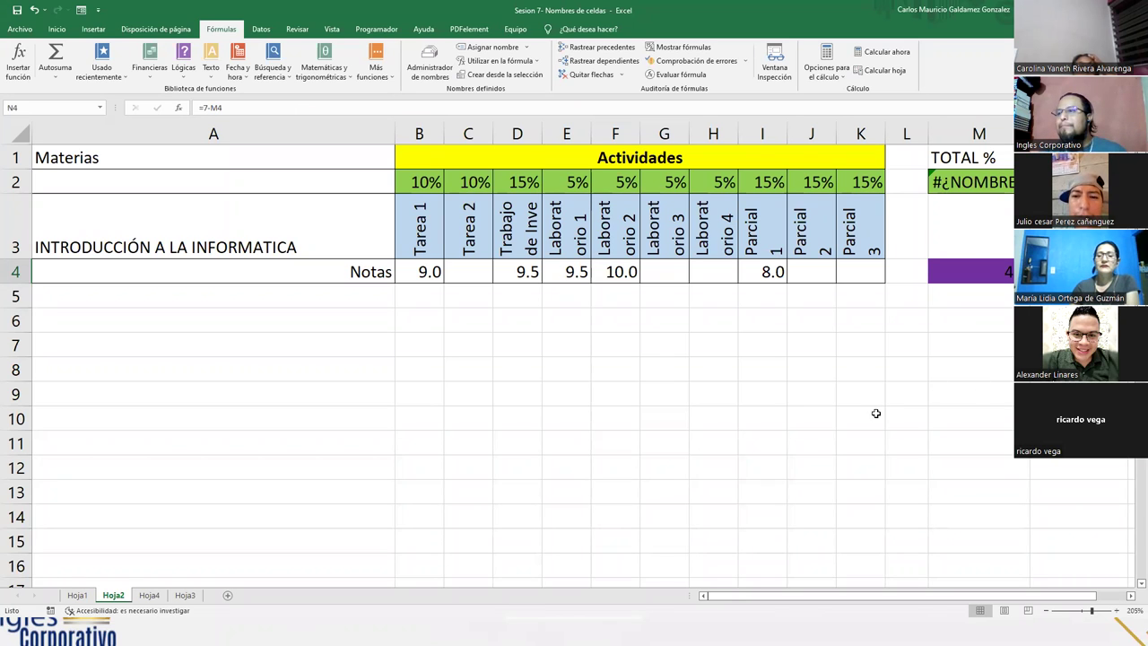
left_click(474, 270)
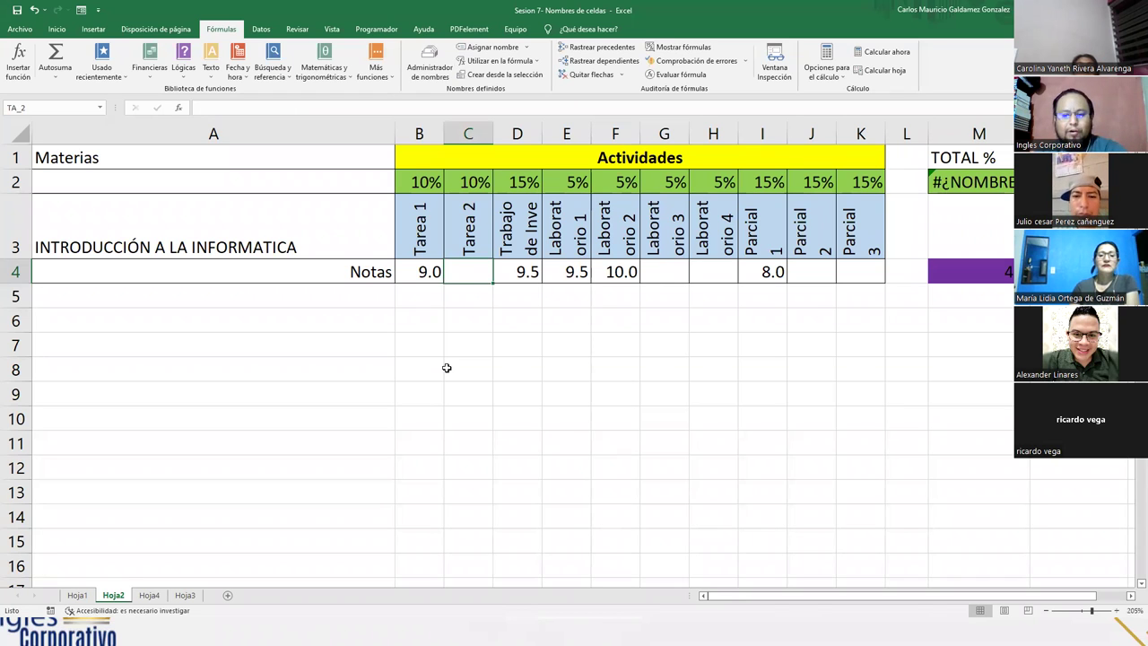
- Enter Tarea 2 grade 8.3, Laboratorio 3 grade 8 and Parcial 2 grade 7.25
type("8.3")
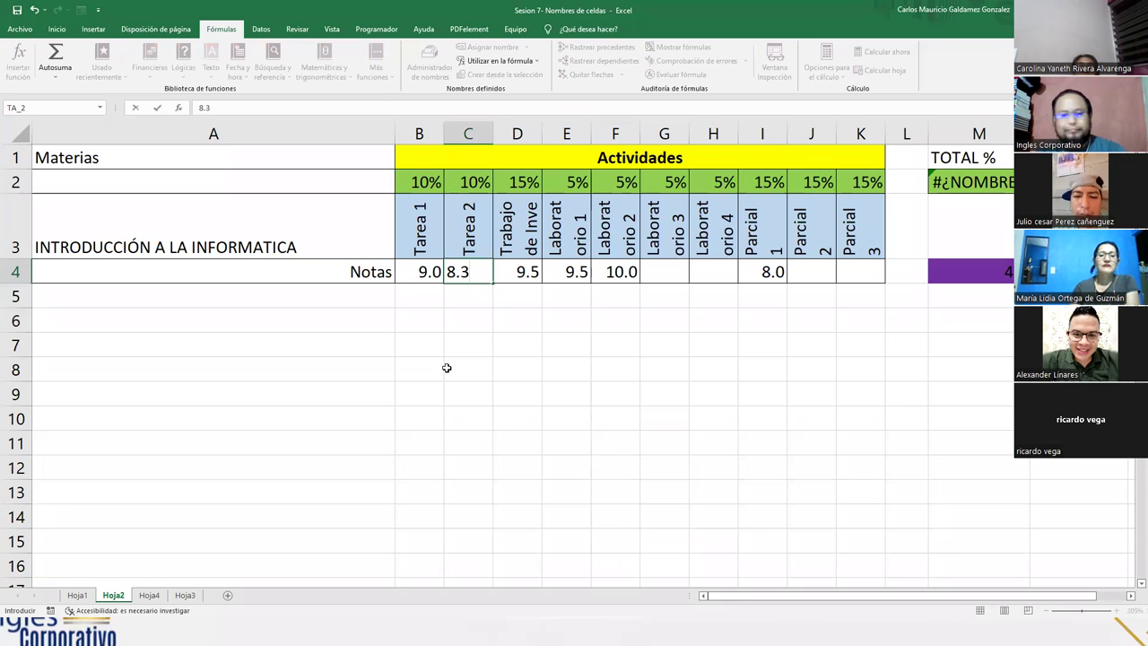
key("Tab")
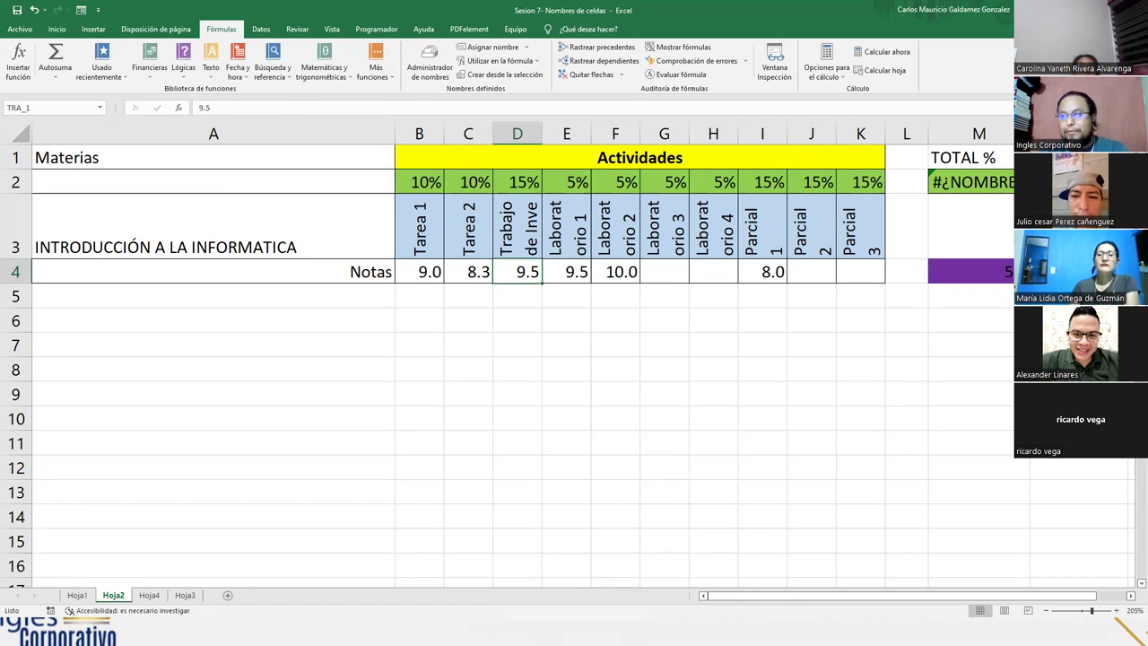
left_click(678, 269)
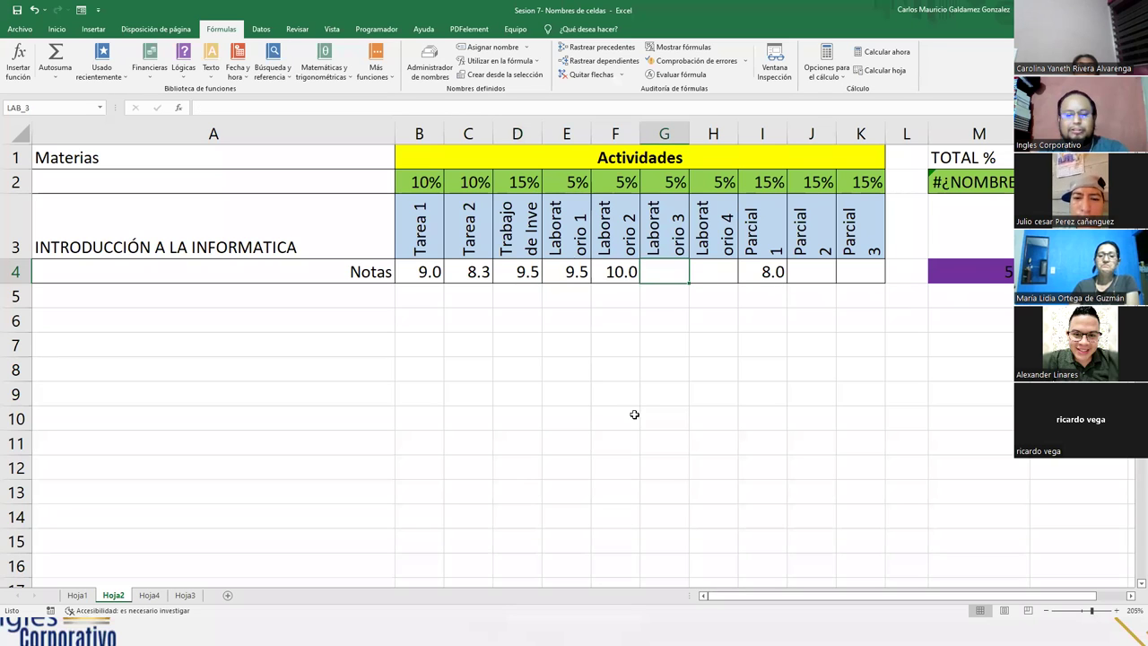
type("8")
key("Tab")
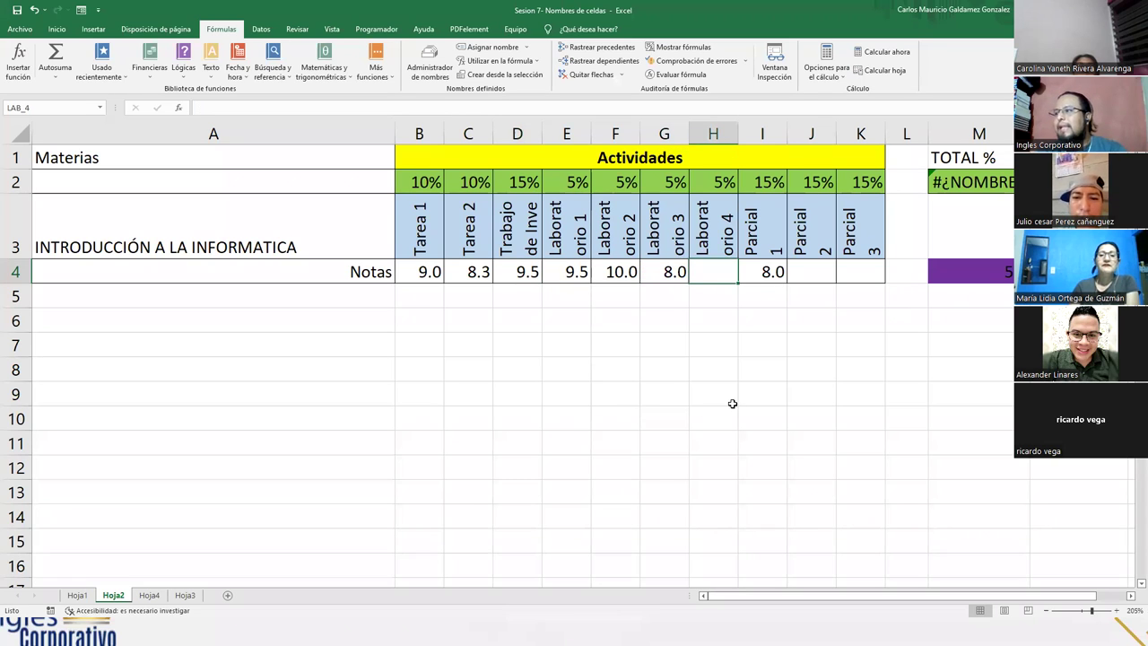
left_click(797, 278)
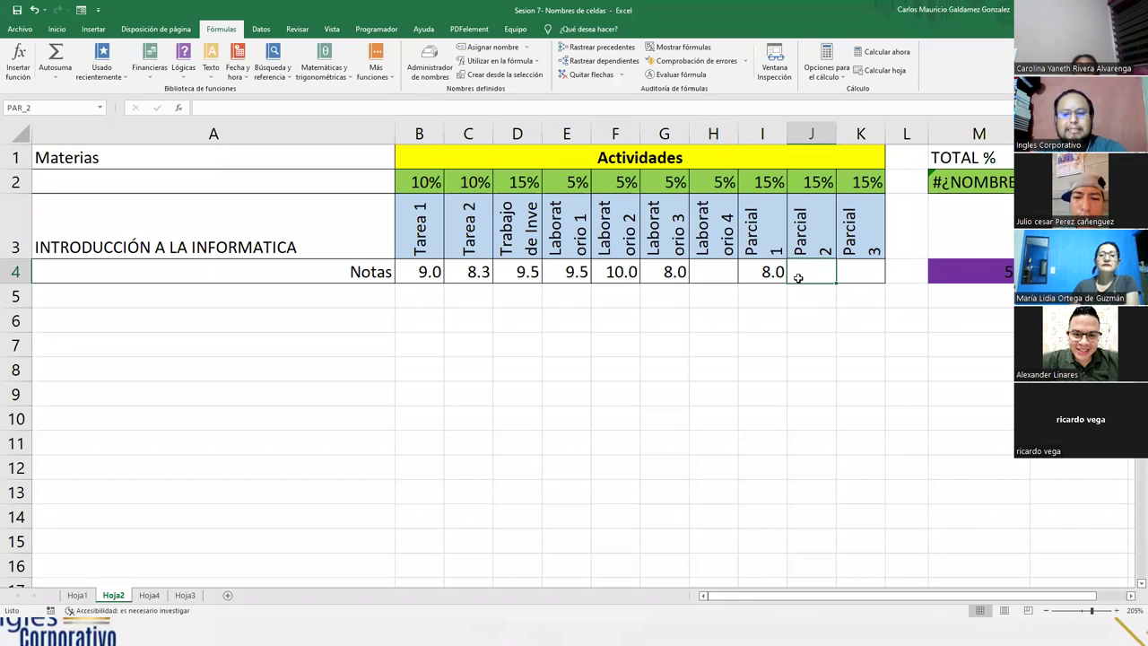
type("7.25")
key("Tab")
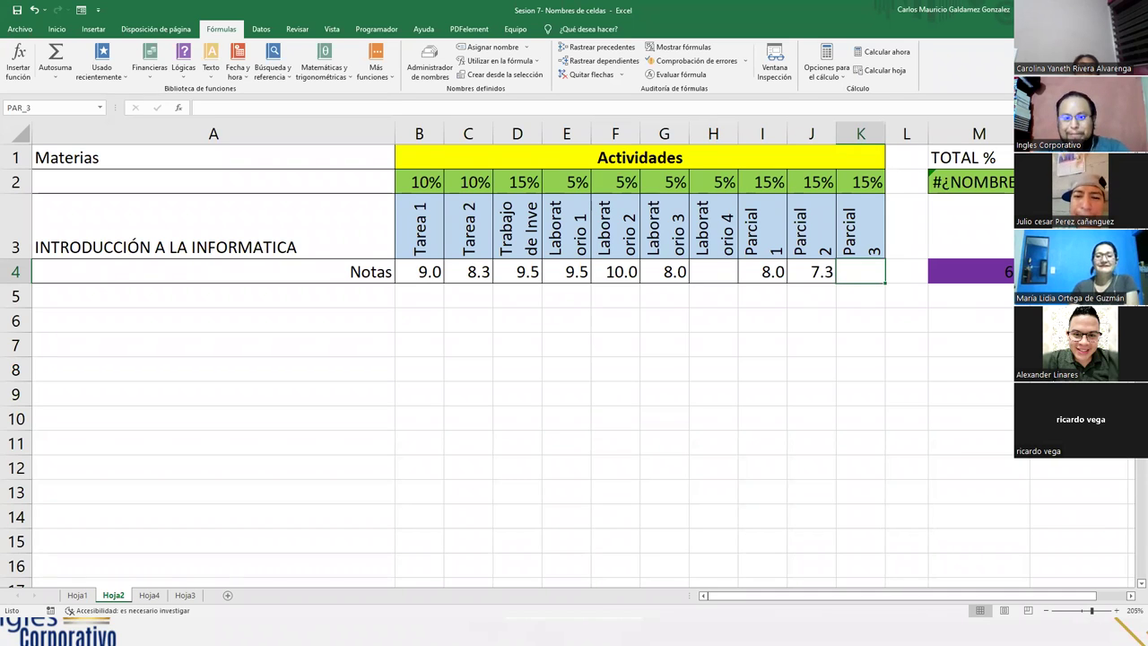
- Enter Laboratorio 4 grade 10 and Parcial 3 grade 9.5, then inspect M4's total
left_click(718, 274)
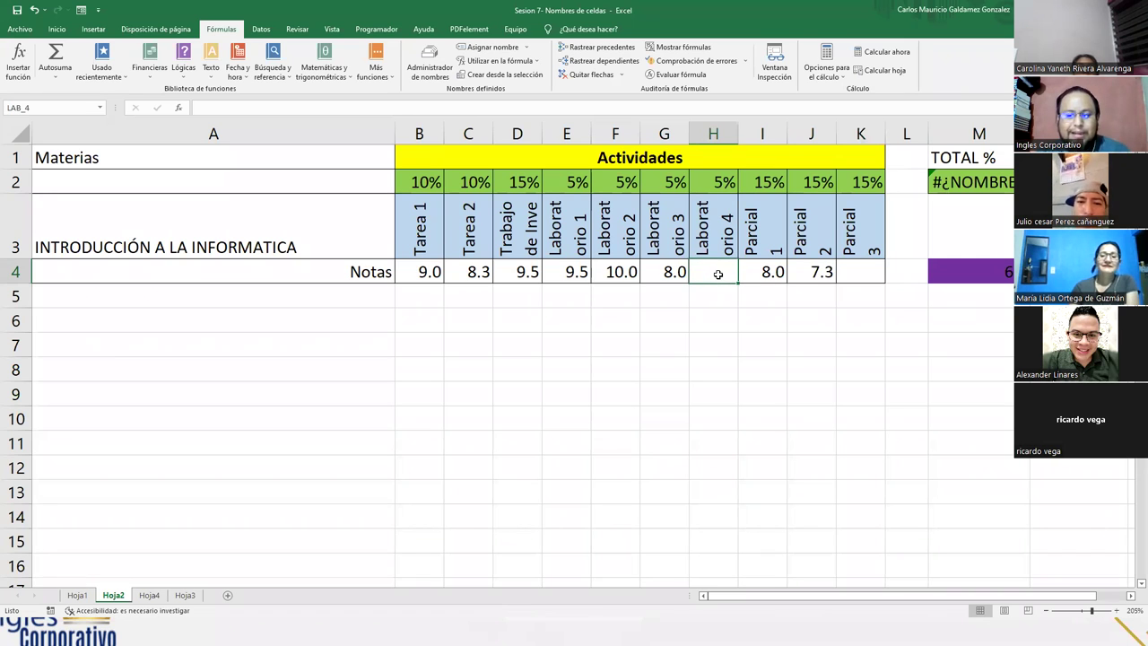
type("10")
key("Tab")
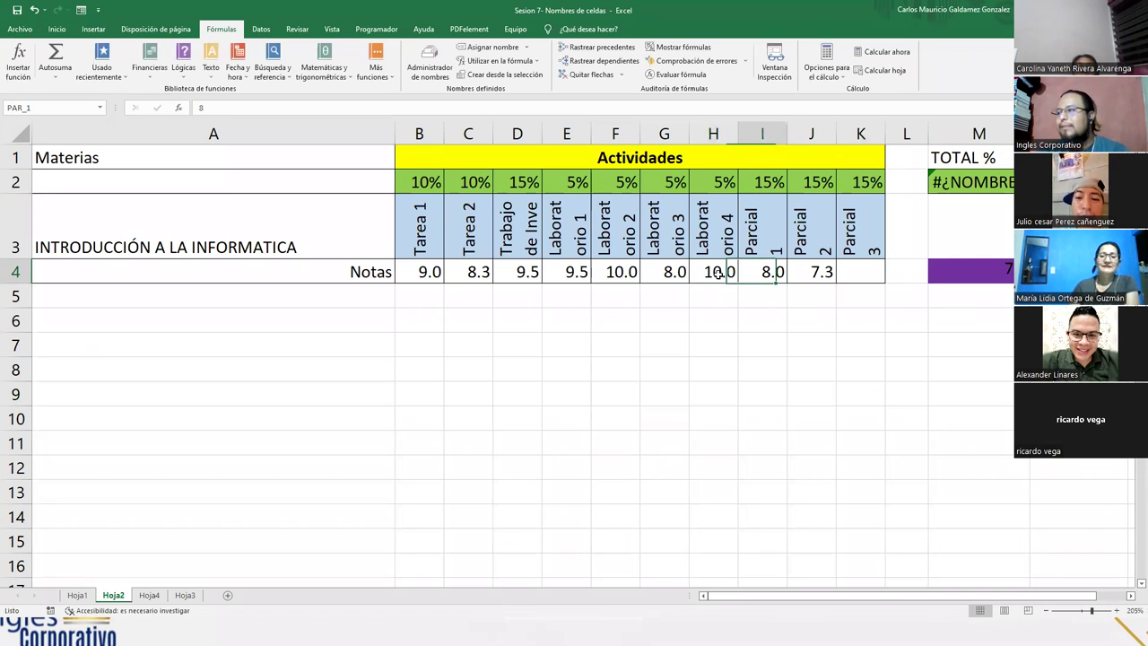
left_click(860, 271)
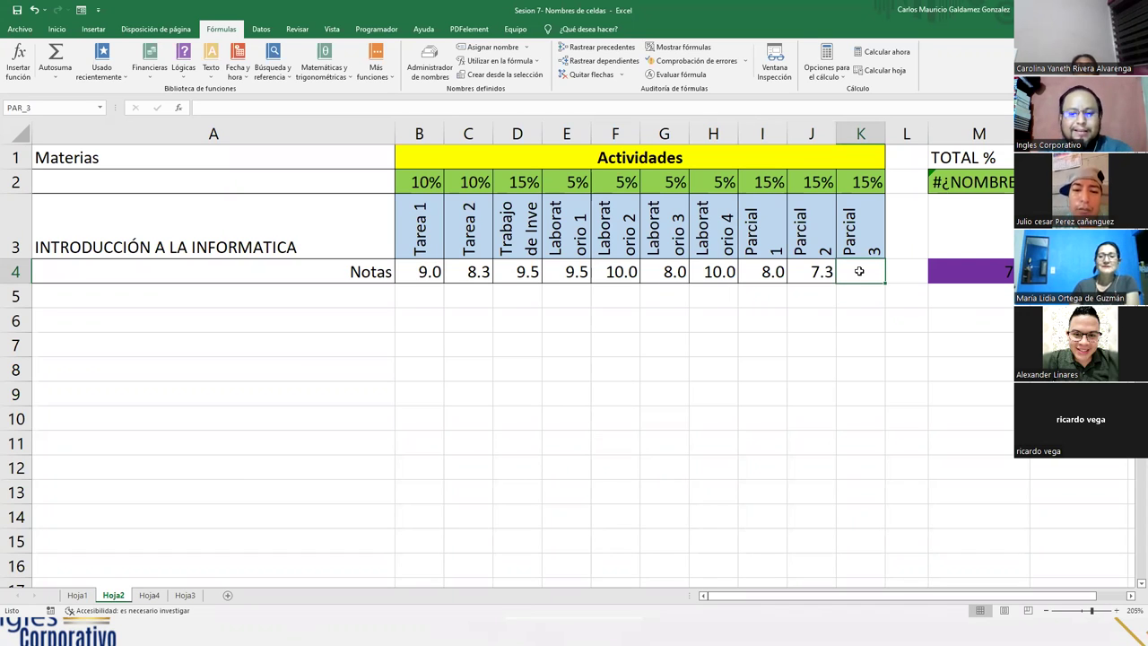
type("9.5")
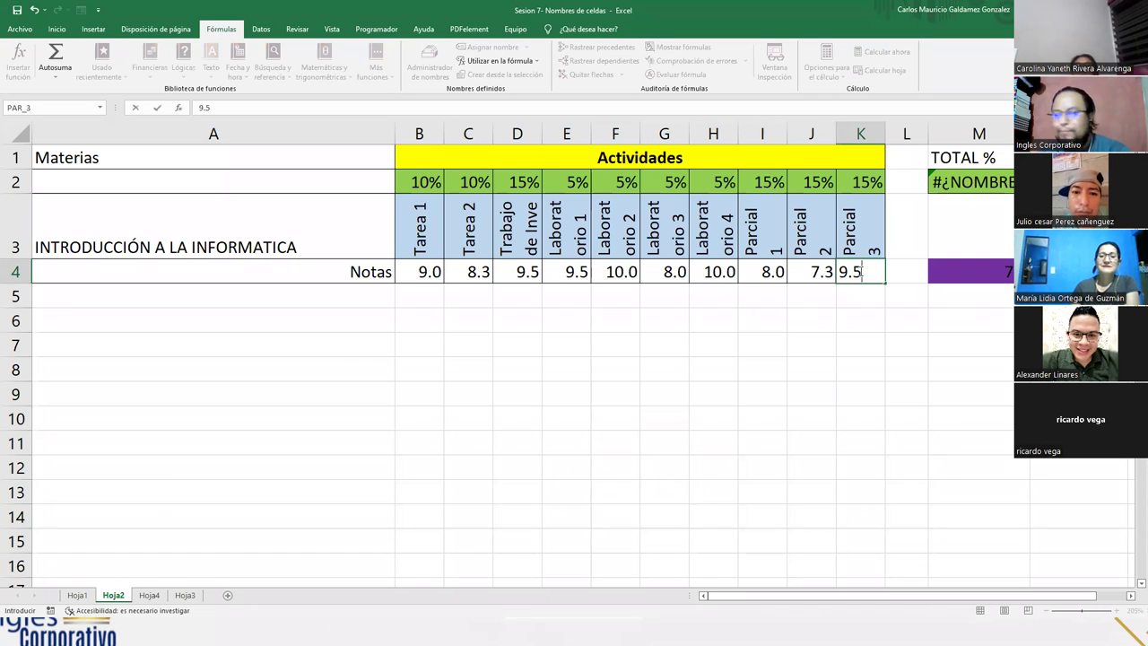
key("Return")
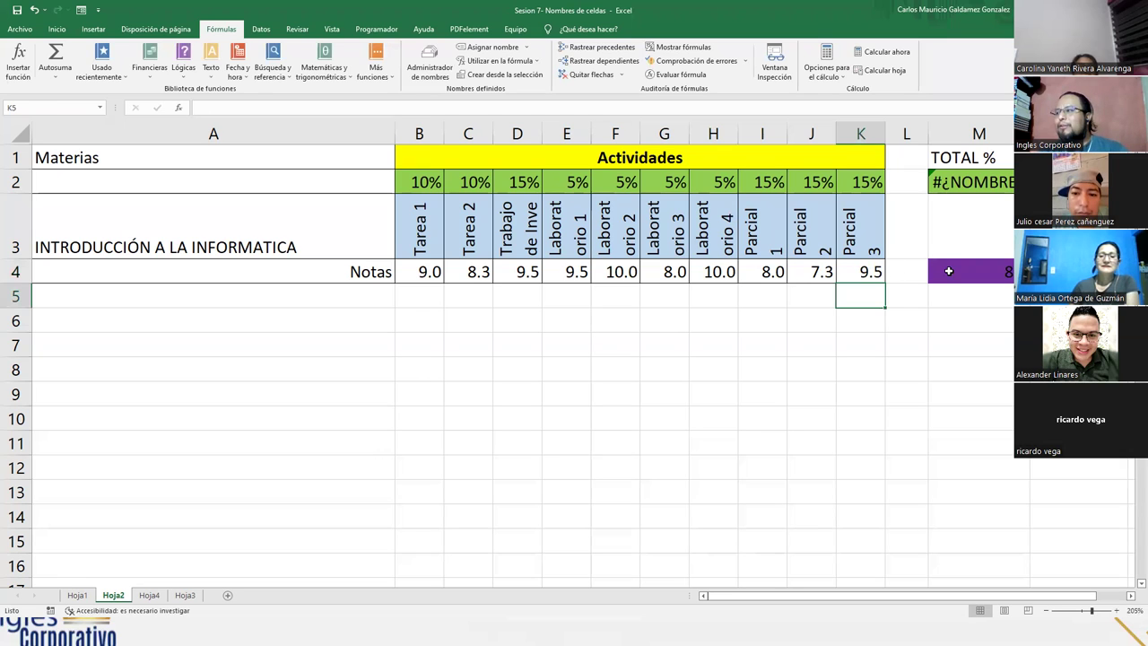
left_click(953, 271)
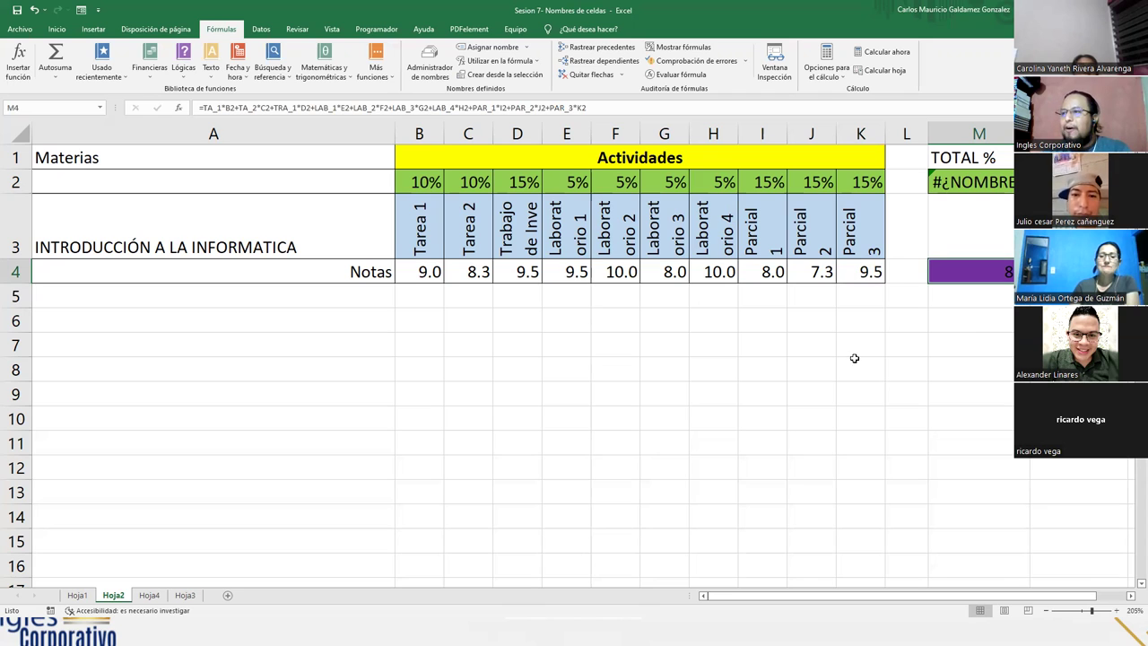
- Name the row 2 weight range B2:K2 INTRO via the Name Box
left_click(956, 184)
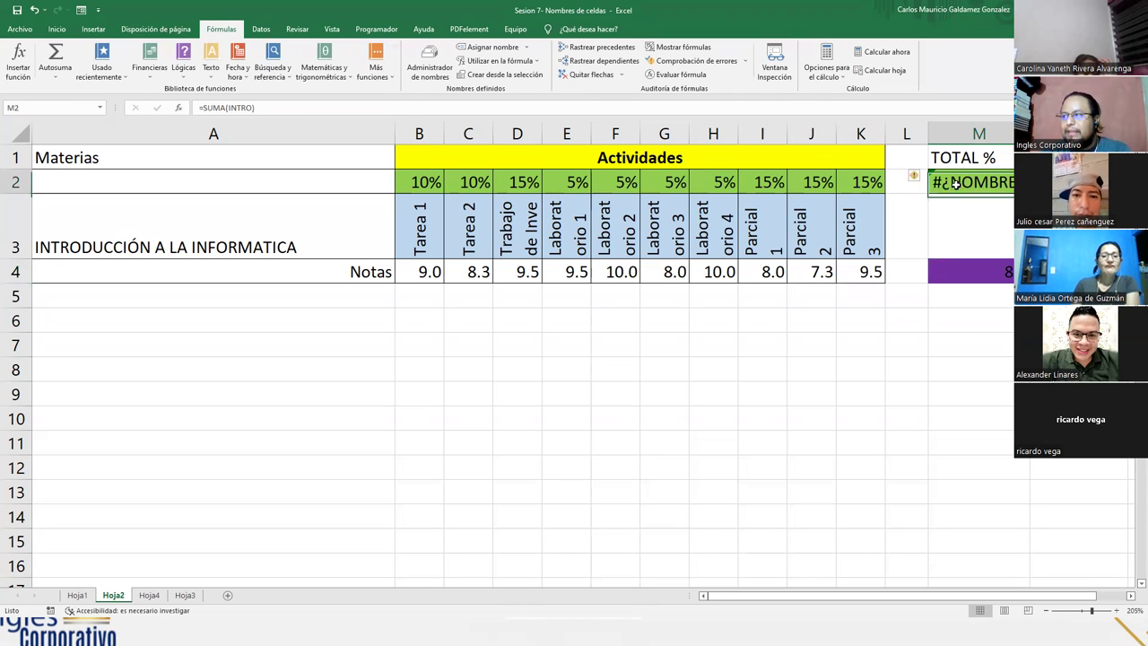
left_click_drag(401, 184, 842, 188)
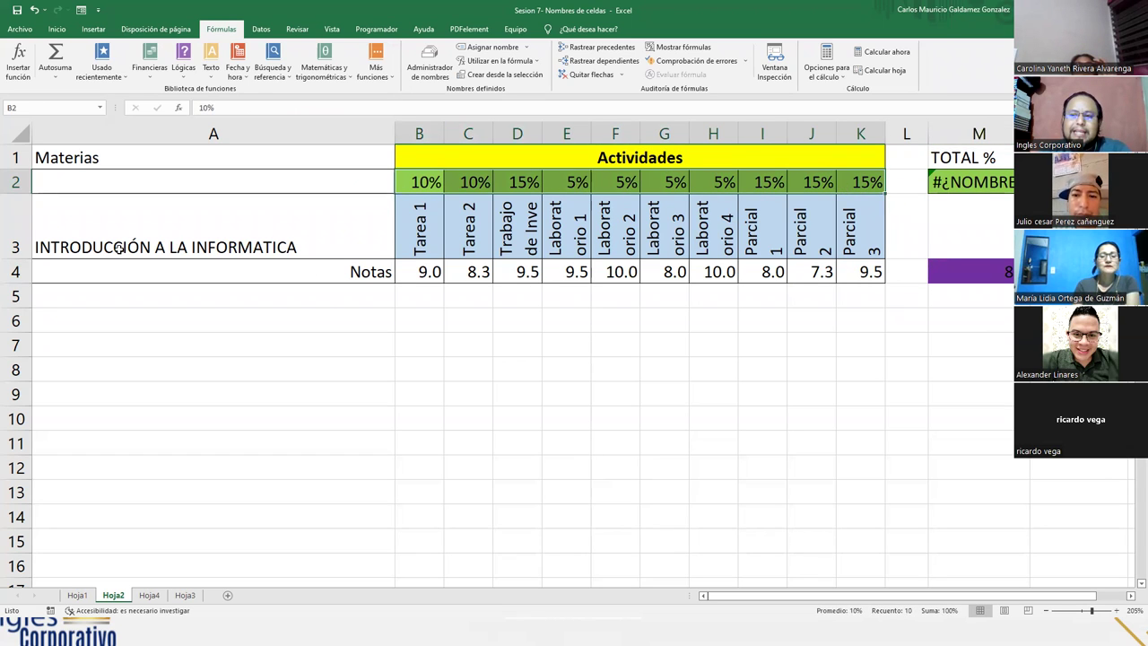
left_click(571, 183)
left_click_drag(432, 181, 529, 181)
left_click_drag(799, 181, 868, 180)
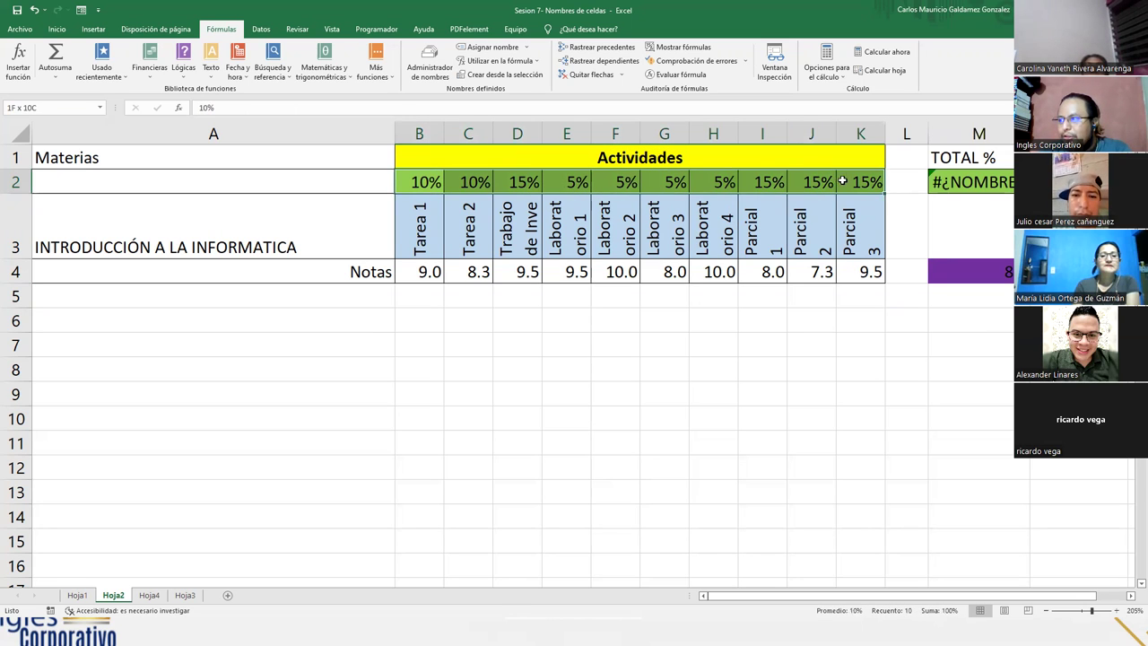
left_click(69, 109)
type("INTRO")
key("Return")
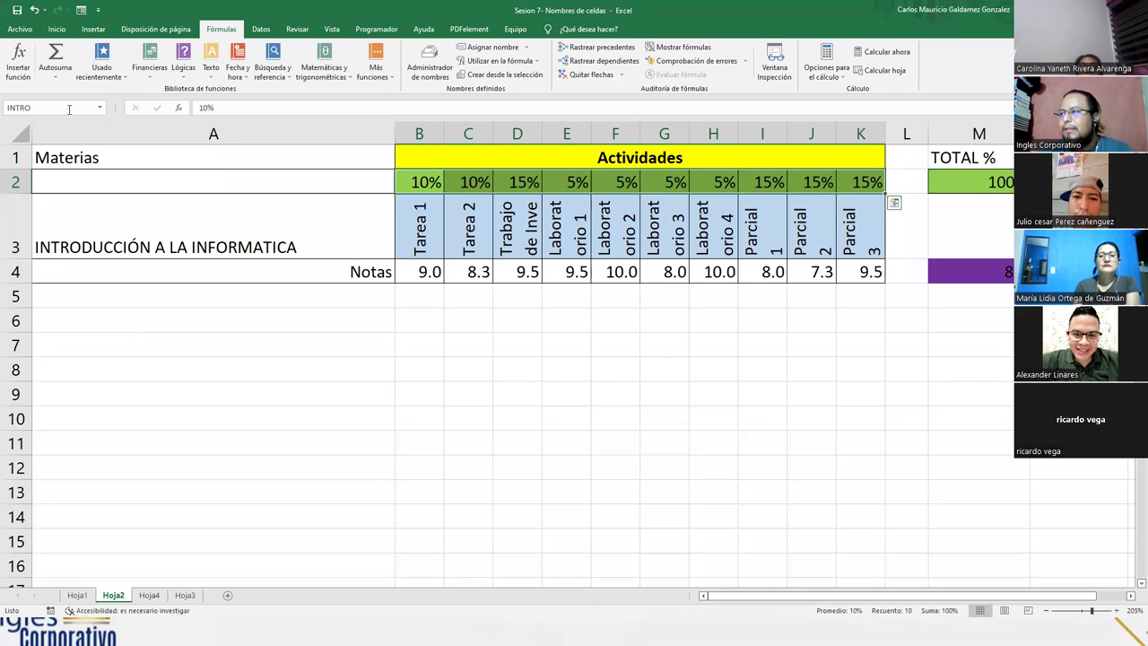
- Enter =SUMA(INTRO) in M2, then select the TA_1–PAR_3 name list in Notepad
left_click(967, 186)
type("=")
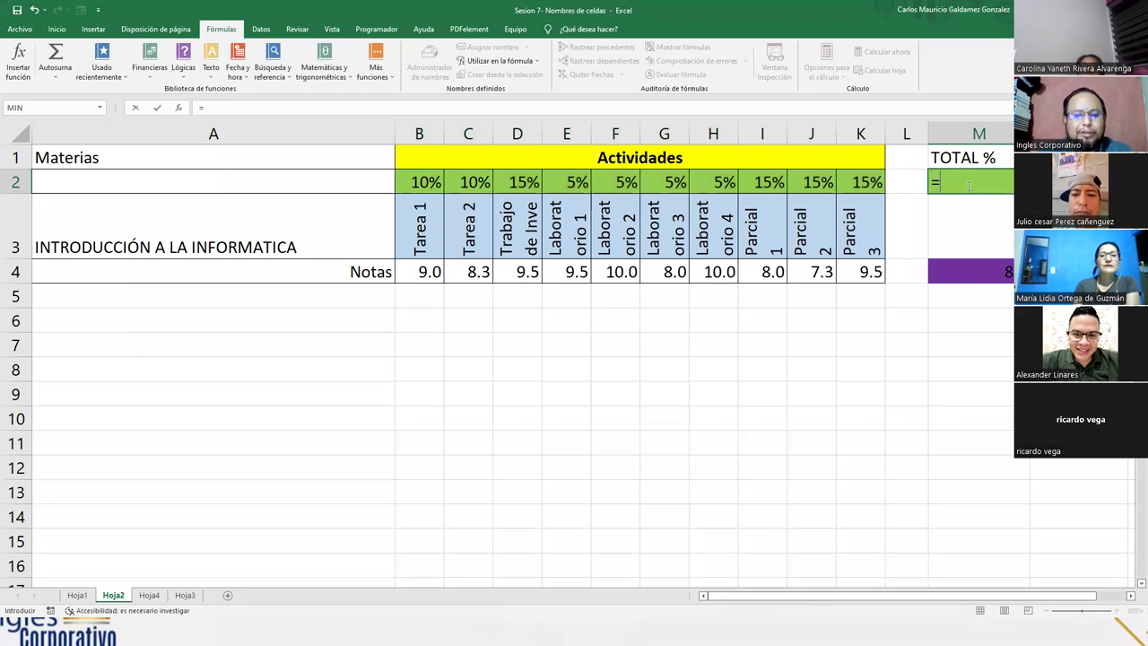
type("suma")
key("Tab")
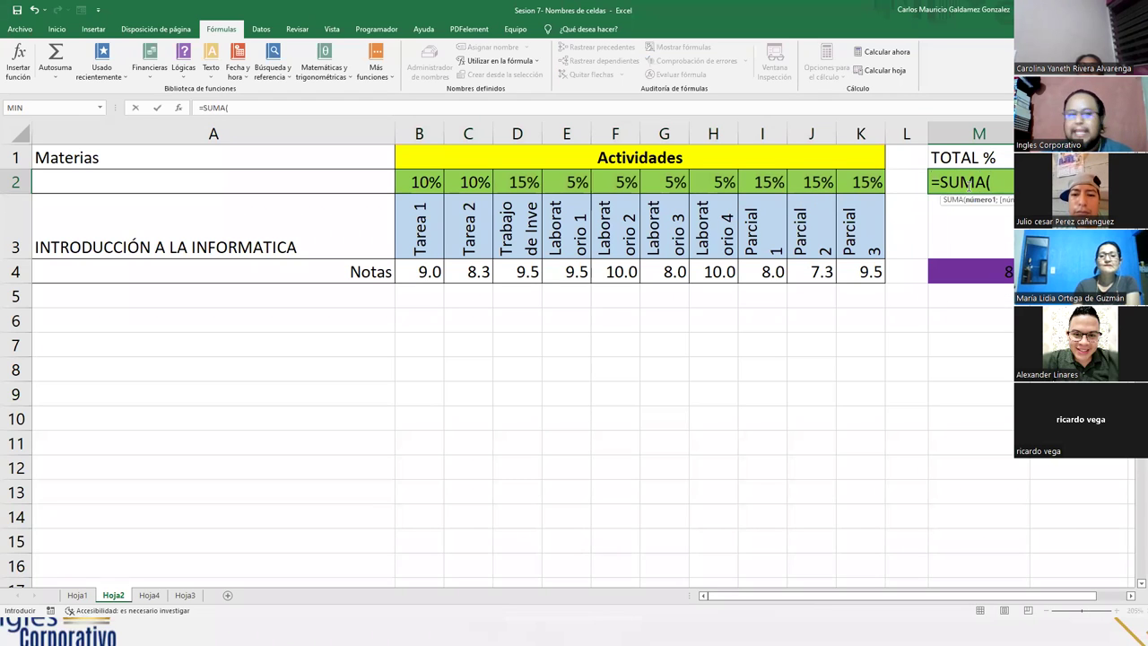
type("I")
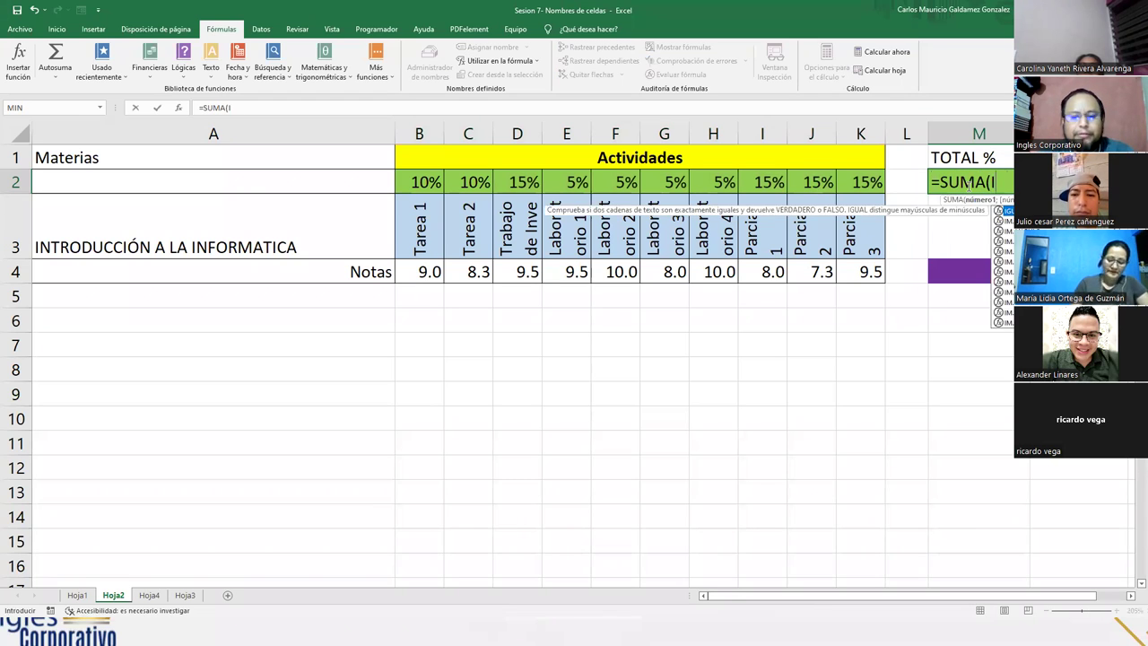
type("NTRO)")
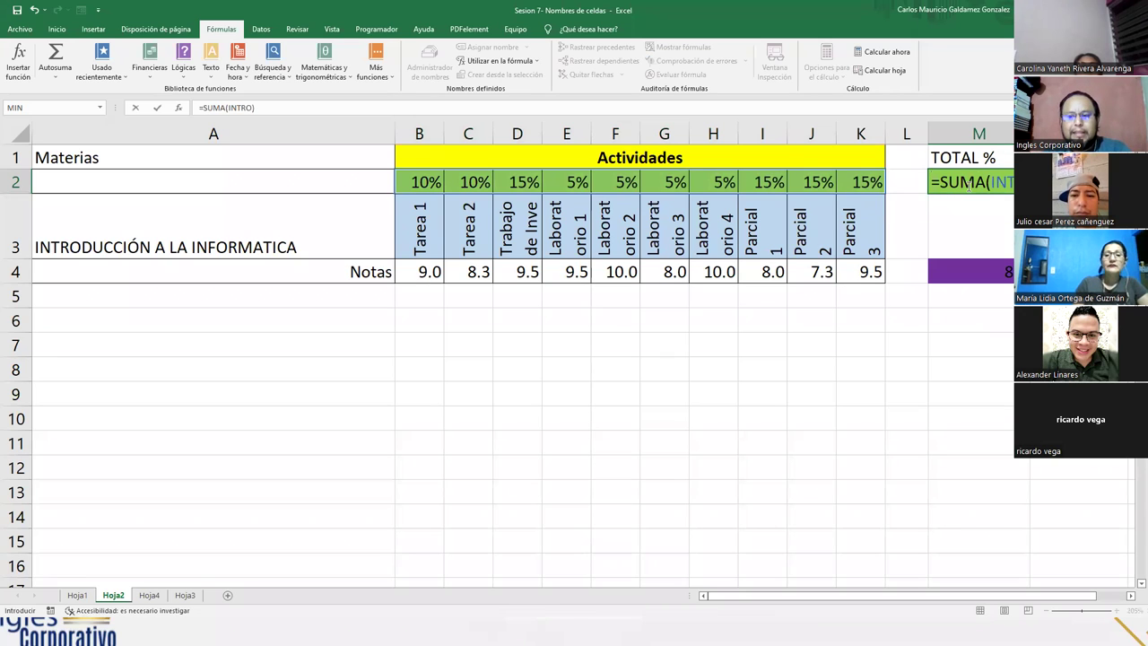
key("Return")
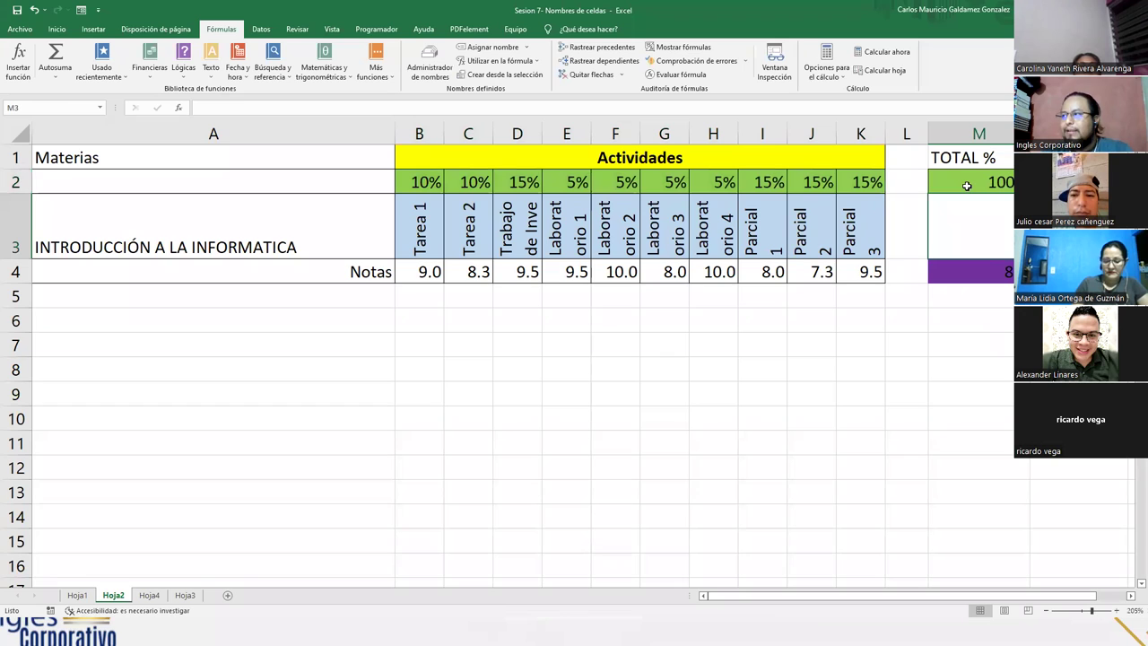
left_click(967, 186)
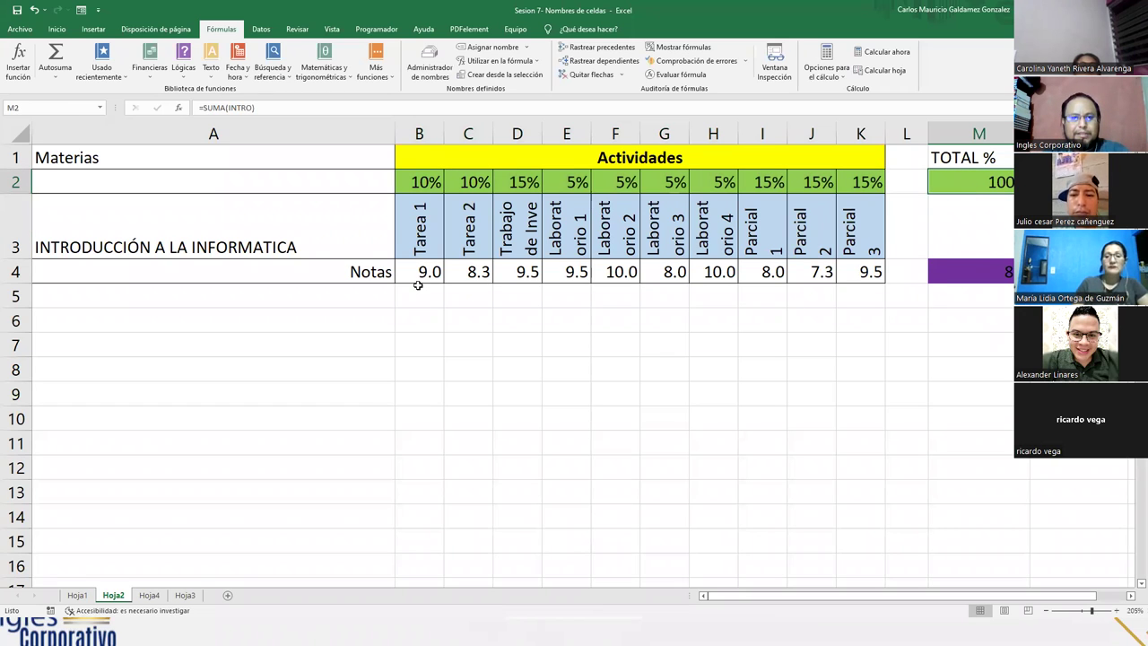
left_click(426, 335)
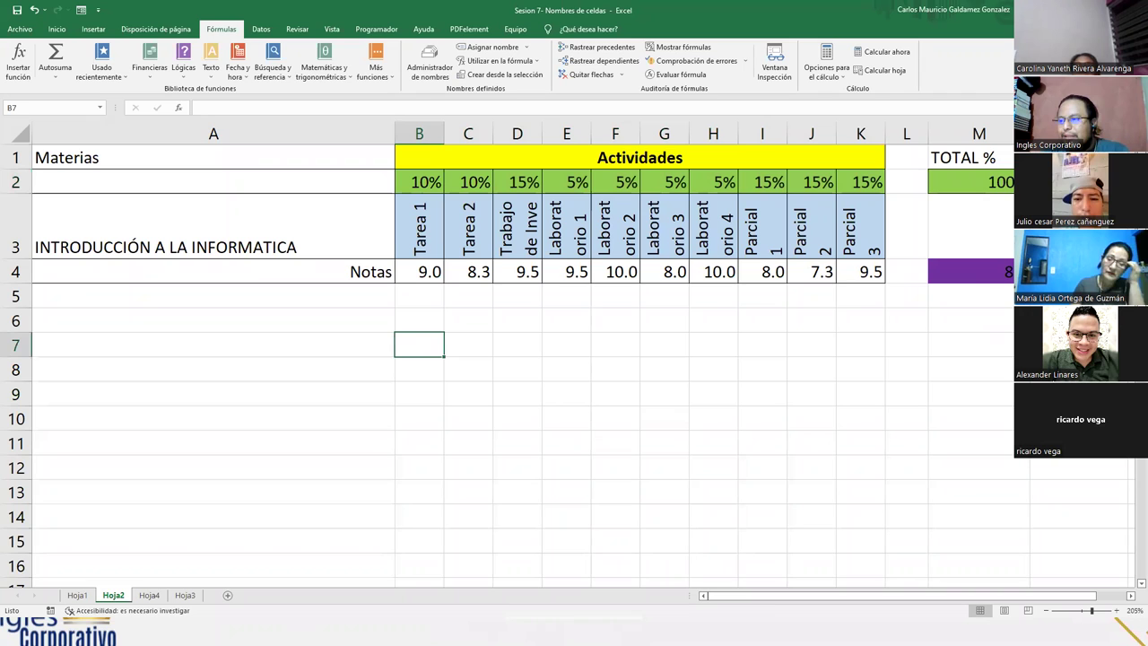
key("alt+Tab")
left_click_drag(408, 515, 357, 364)
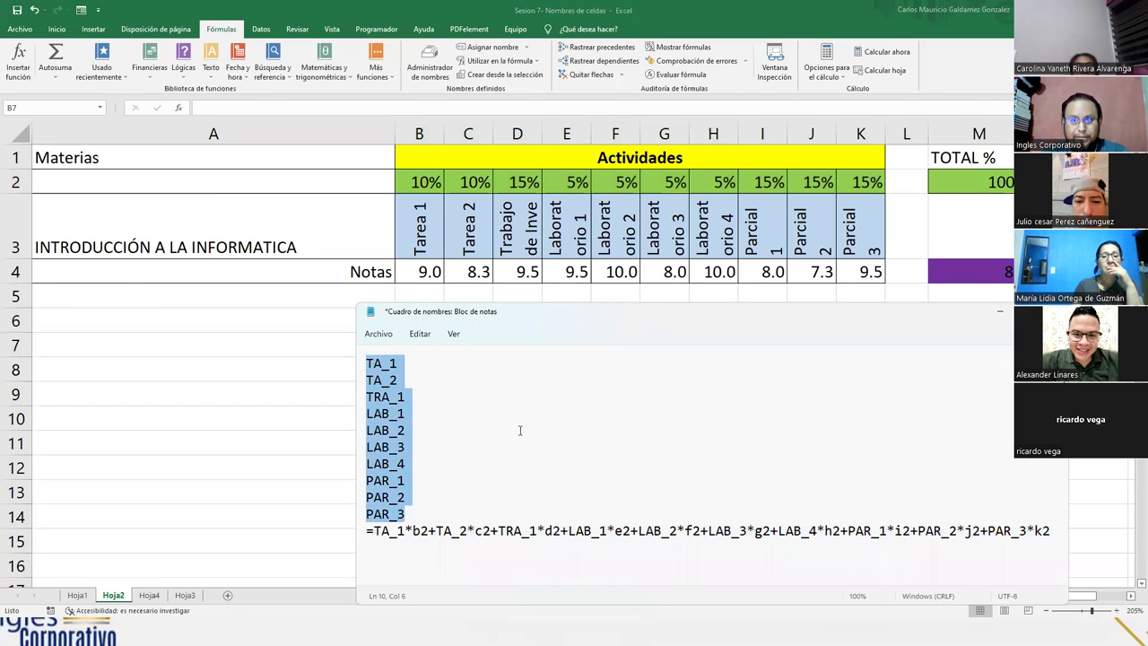
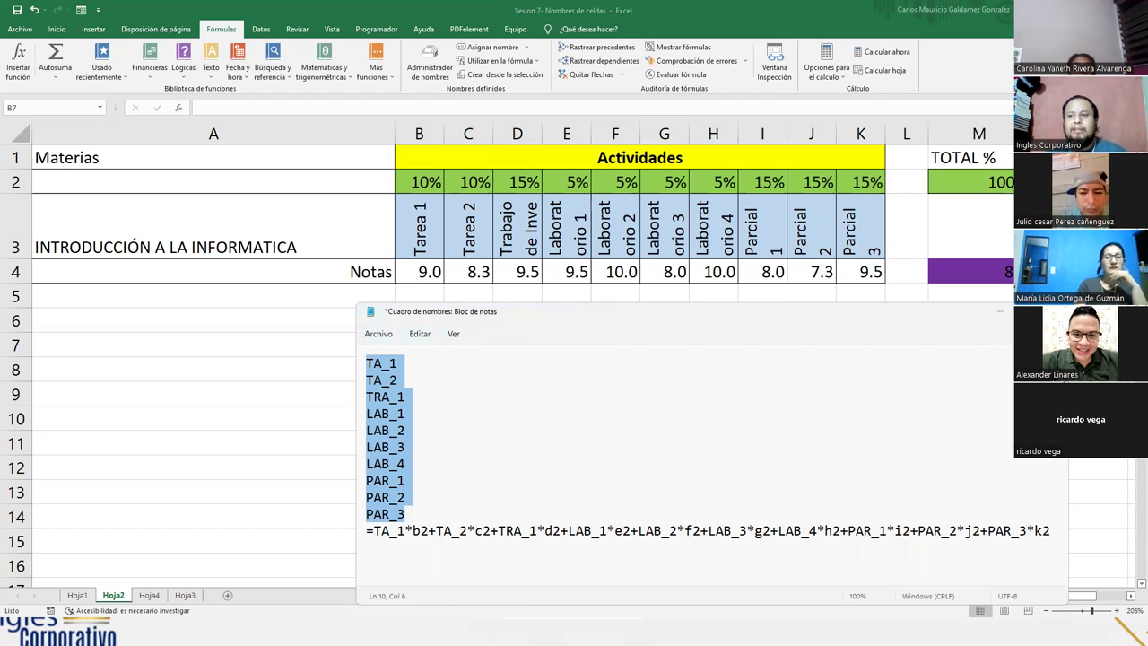
- Delete the blank rows so HISTORIA DE EL SALVADOR Y CENTROAMERICA starts at row 5
left_click(1000, 312)
scroll(239, 479, "down", 4)
scroll(236, 475, "up", 1)
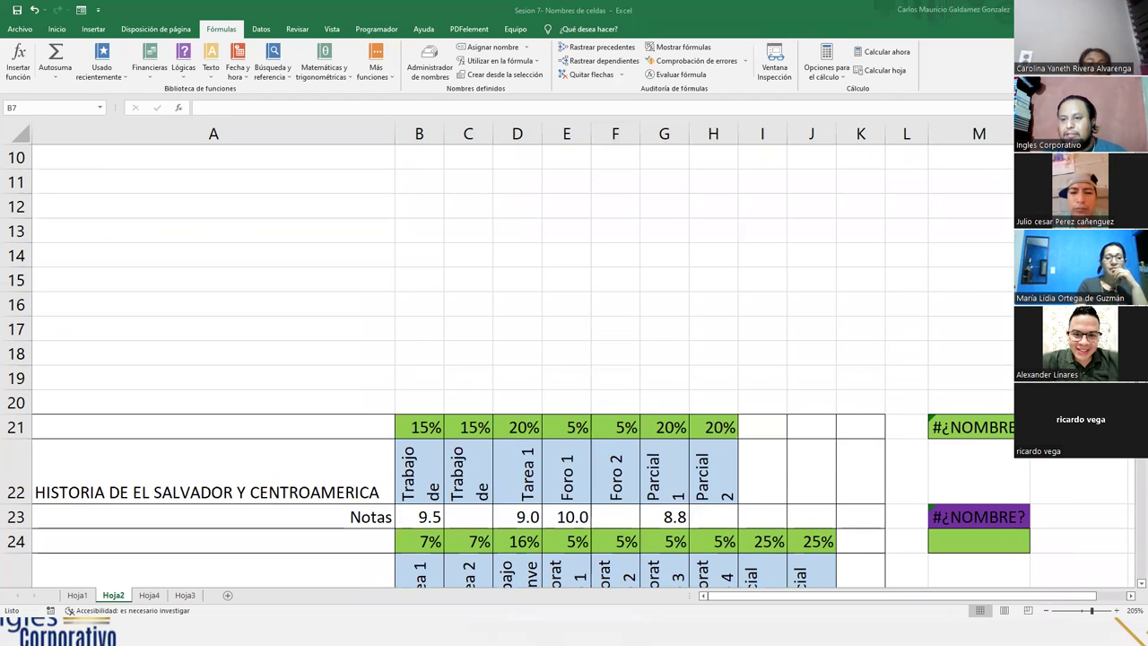
left_click_drag(16, 402, 16, 296)
right_click(16, 296)
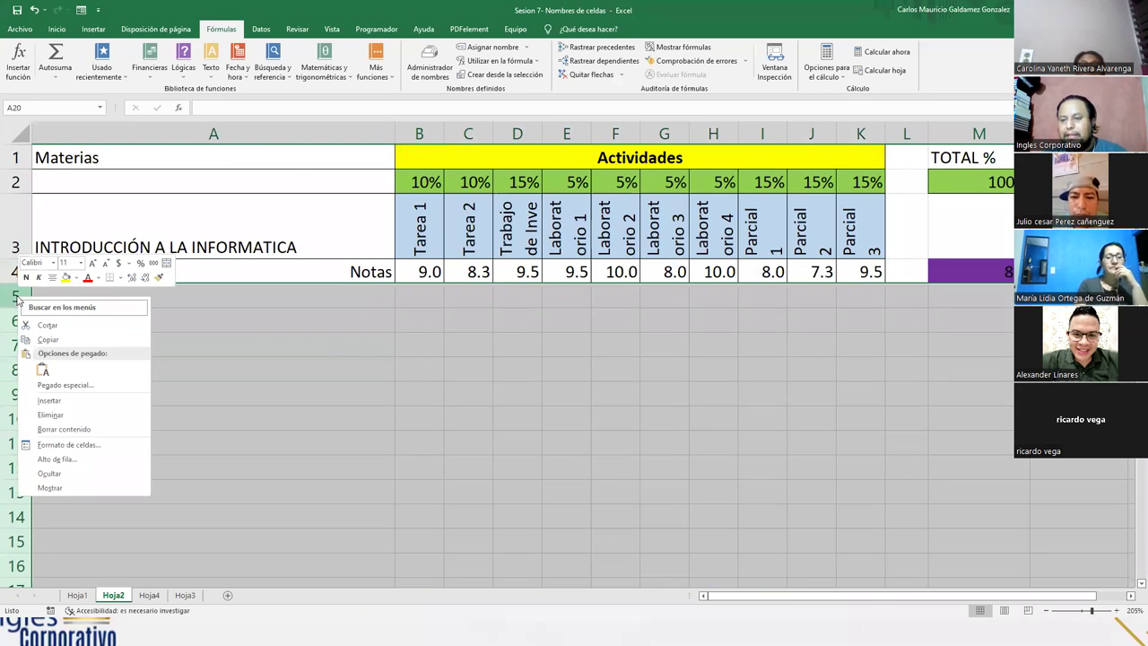
left_click(68, 420)
left_click(282, 362)
scroll(284, 360, "down", 2)
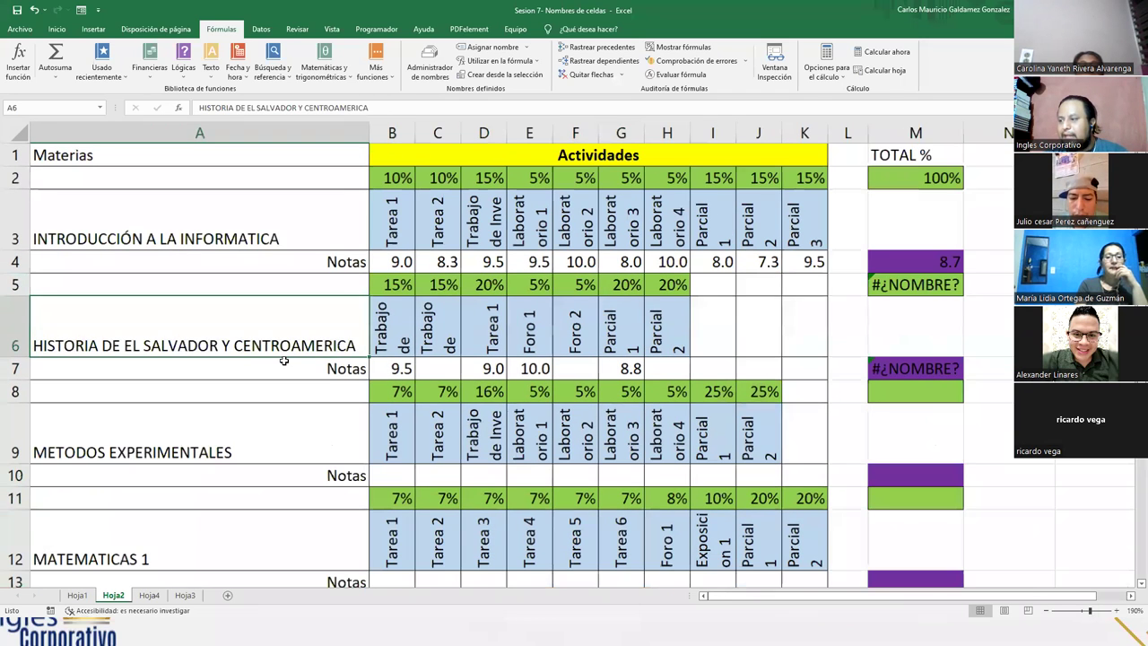
scroll(283, 363, "down", 1)
scroll(283, 363, "up", 1)
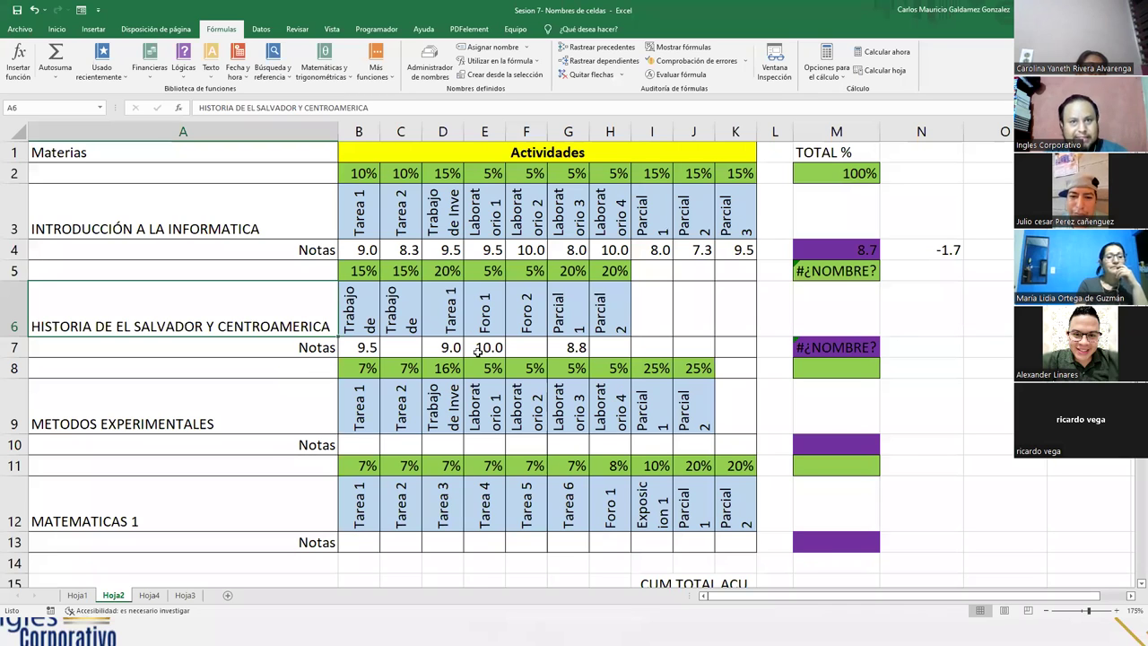
- Inspect the activity heading cells in rows 6, 9 and 12 in the Name Box
left_click(367, 312)
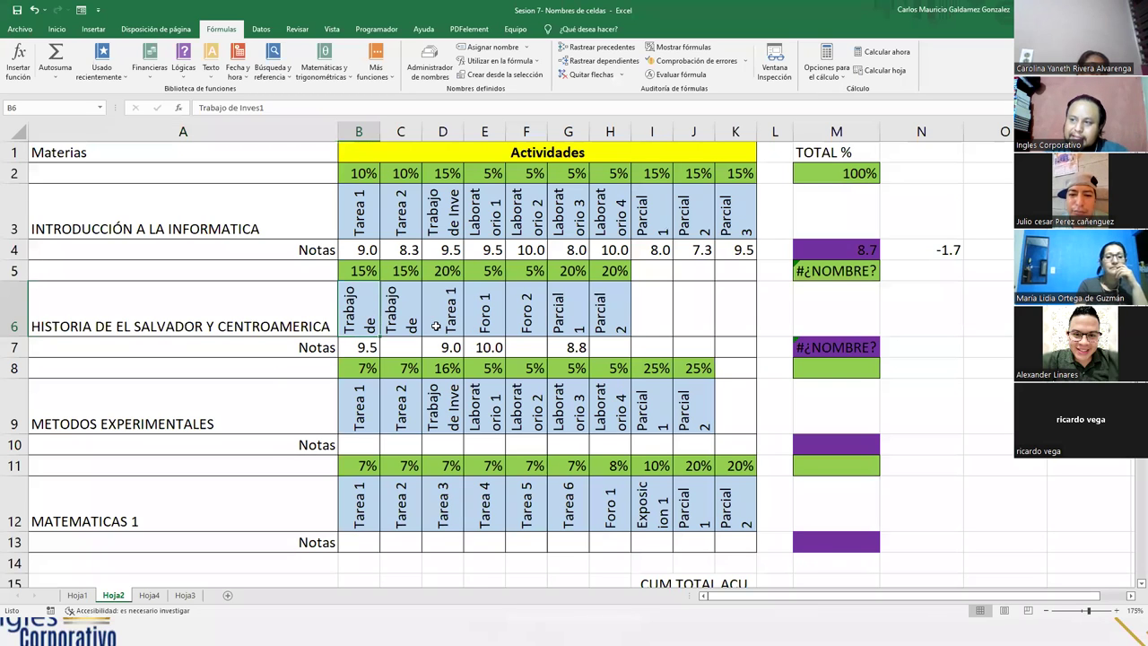
left_click(433, 326)
left_click(564, 324)
left_click(610, 318)
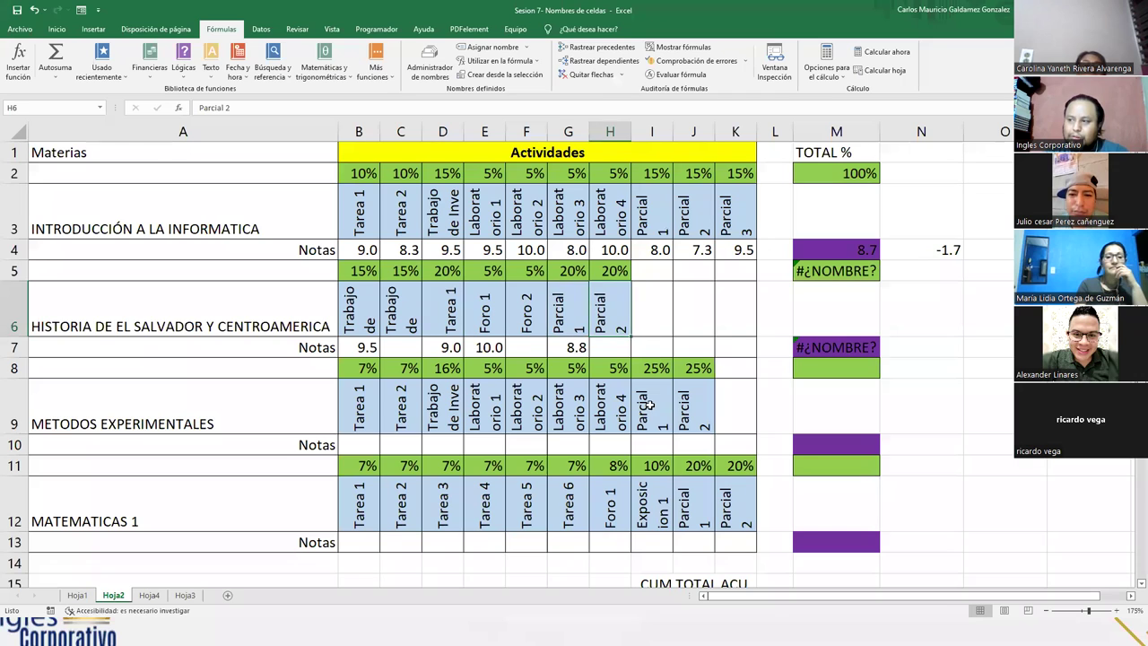
left_click(664, 408)
left_click(685, 408)
left_click_drag(693, 507, 736, 507)
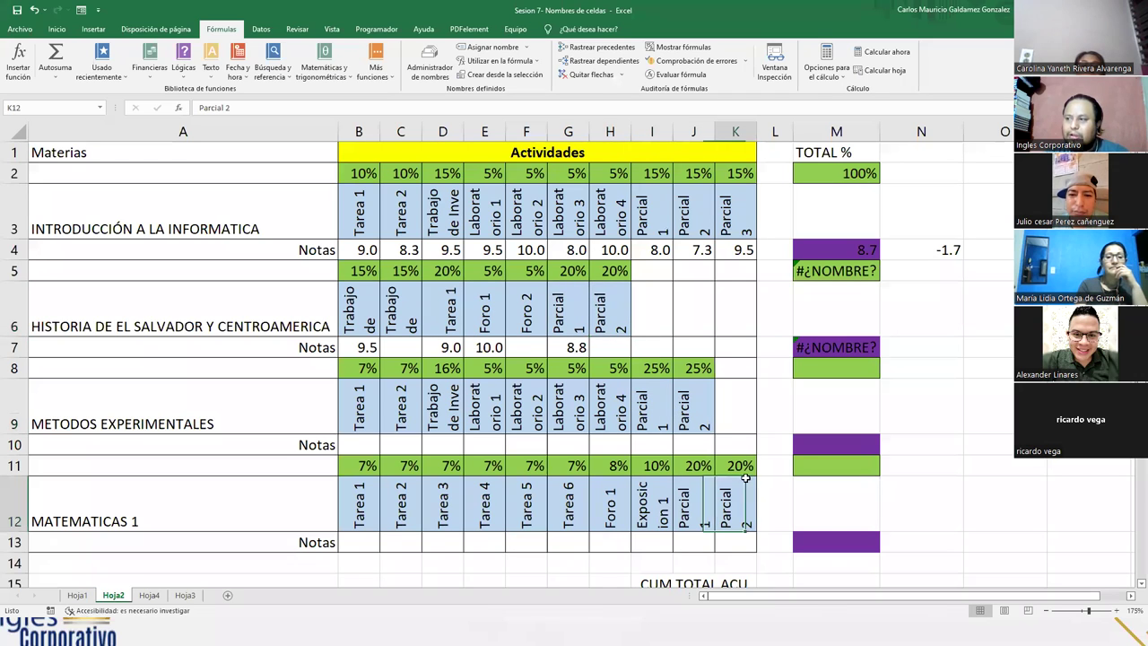
- Check the named grade cells I4:K4, G7:H7, I10:J10, J13:K13, F10 and E6
left_click(704, 250)
left_click_drag(739, 254, 664, 251)
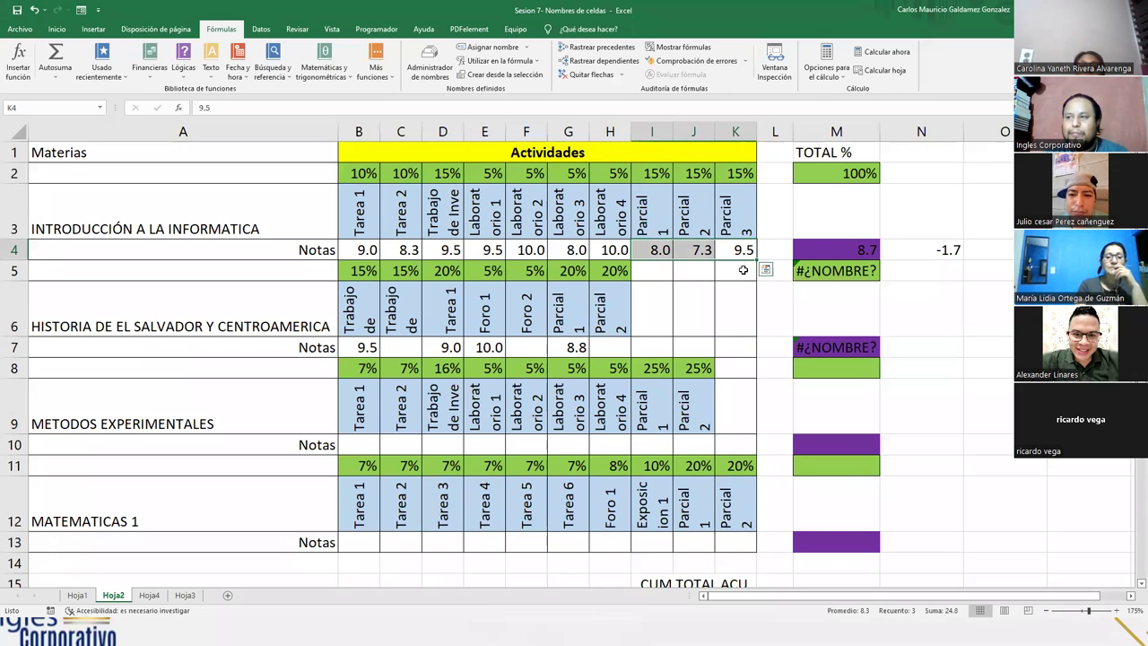
left_click_drag(565, 348, 610, 352)
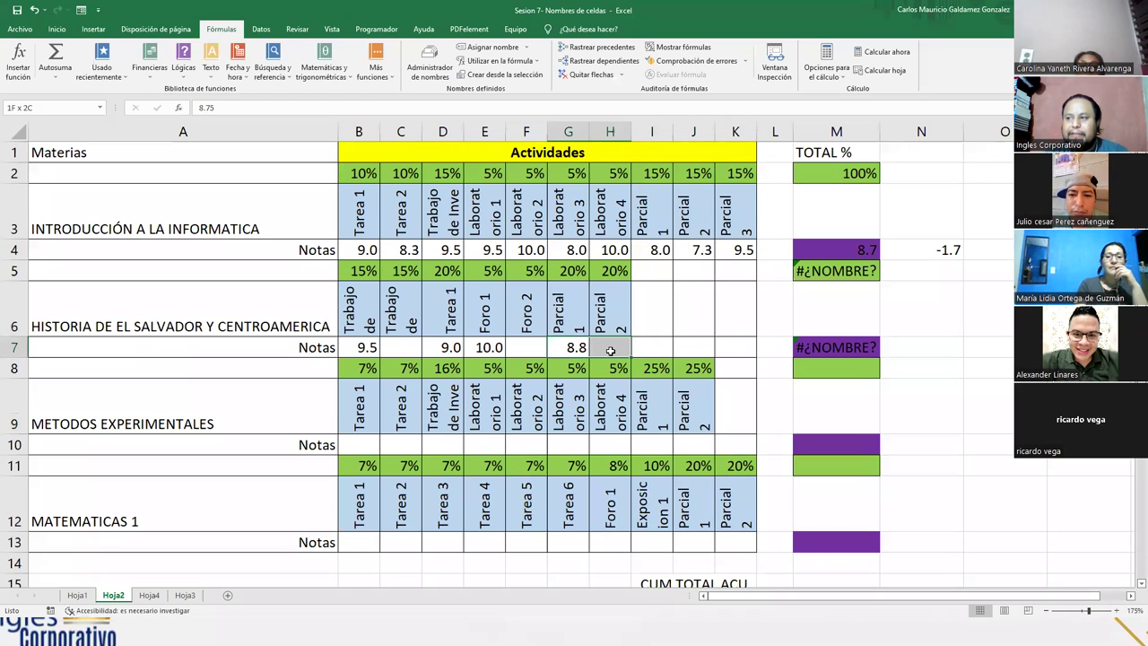
left_click_drag(645, 443, 709, 445)
left_click_drag(705, 540, 732, 541)
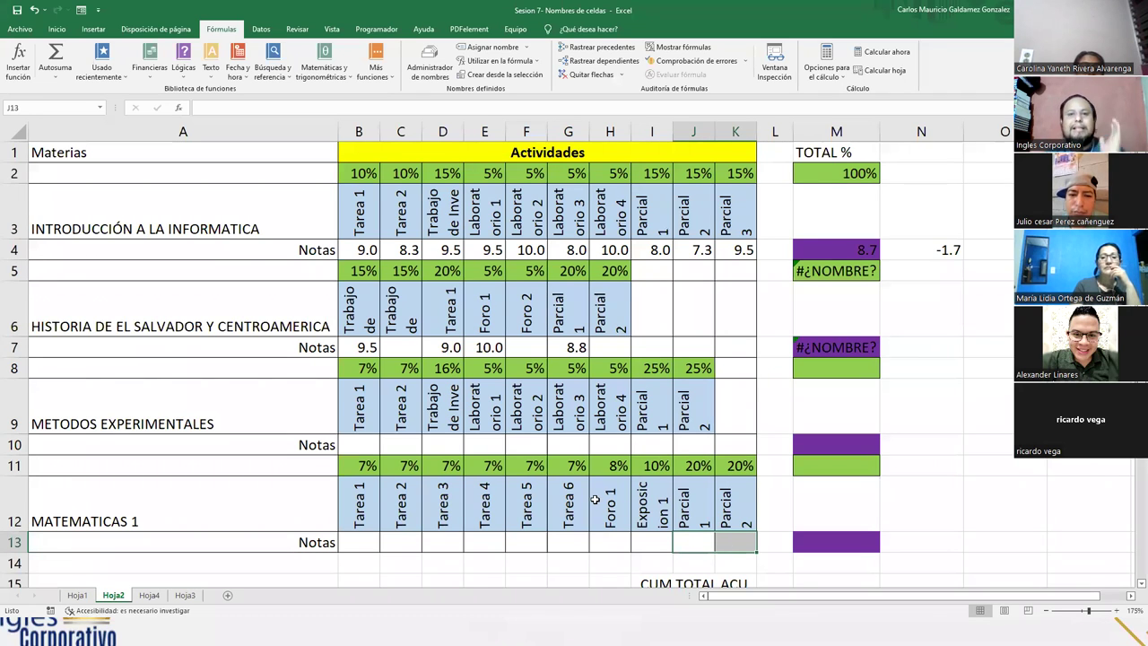
left_click(521, 439)
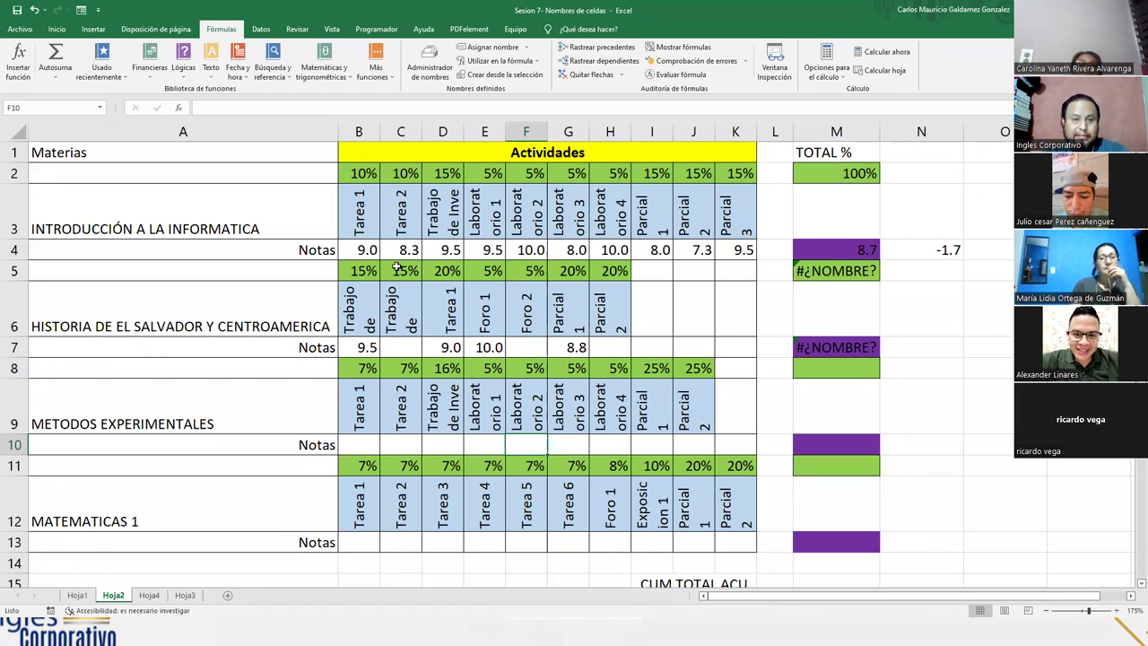
left_click(484, 301)
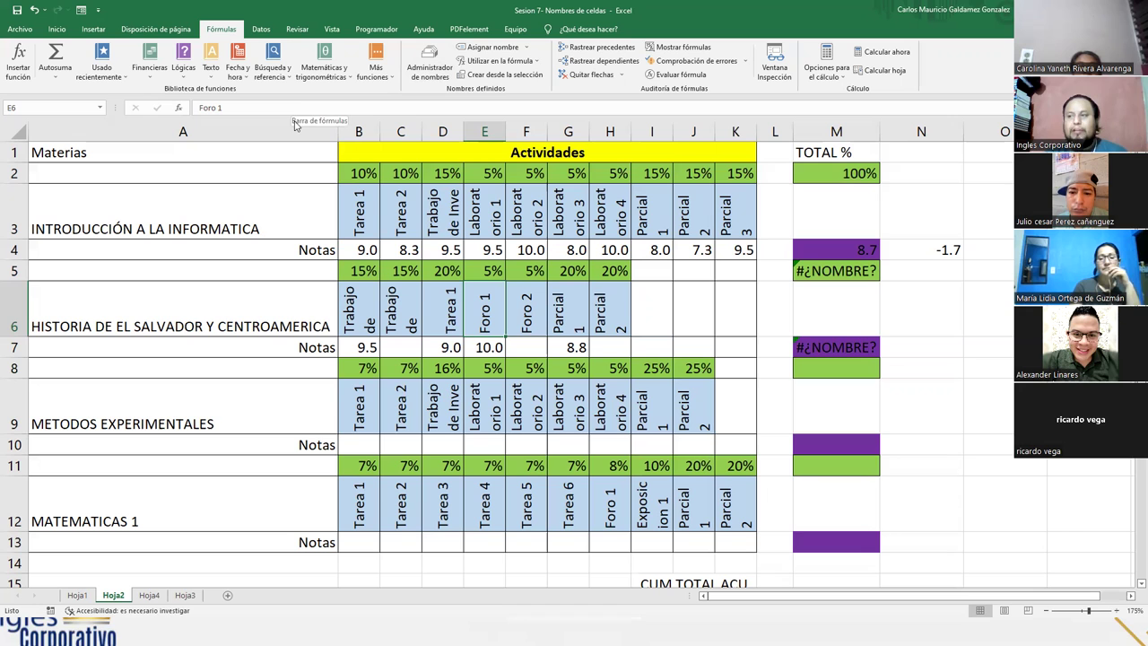
- Review the workbook's defined names in the Name Manager, then close it and select the Name Box
left_click(438, 71)
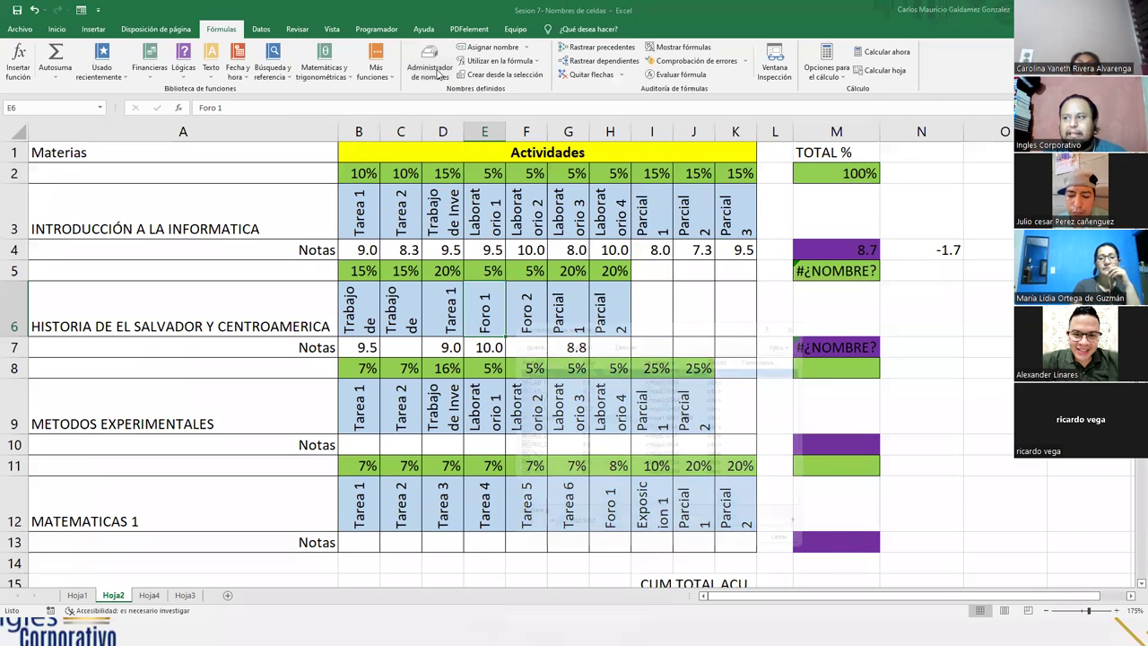
left_click_drag(597, 322, 723, 194)
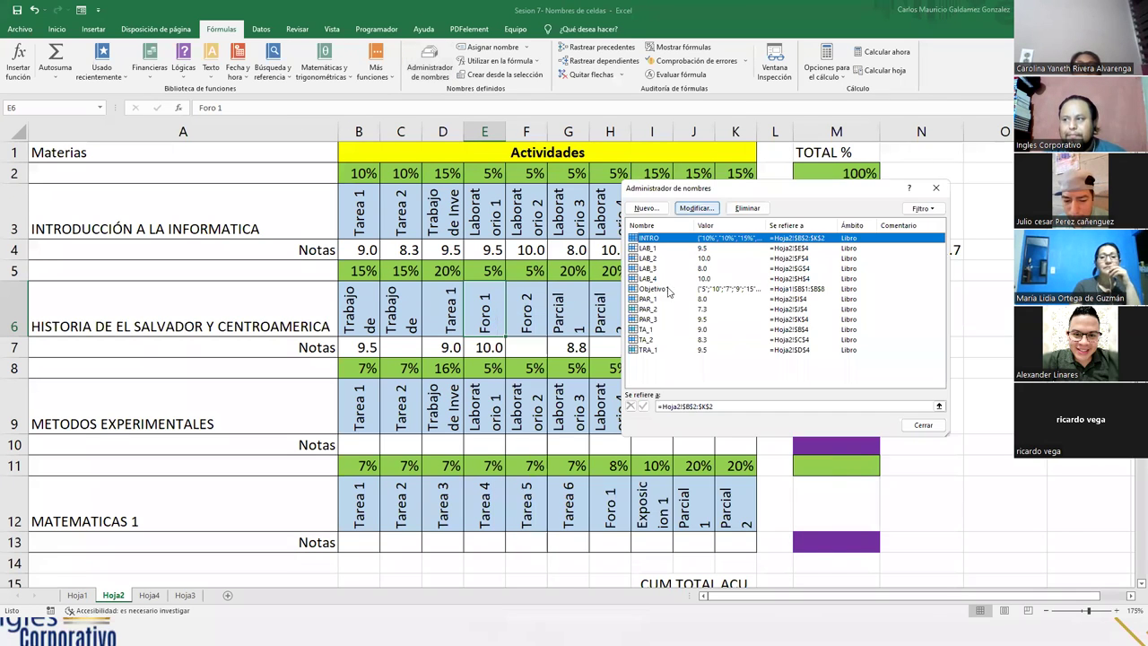
left_click(936, 188)
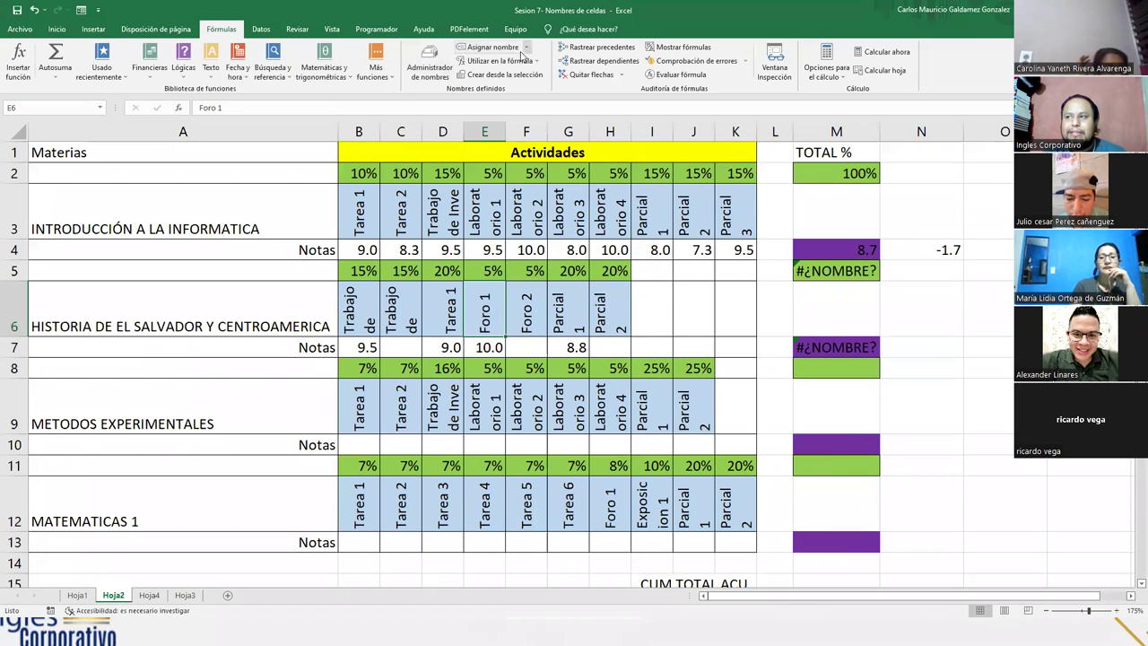
left_click(45, 109)
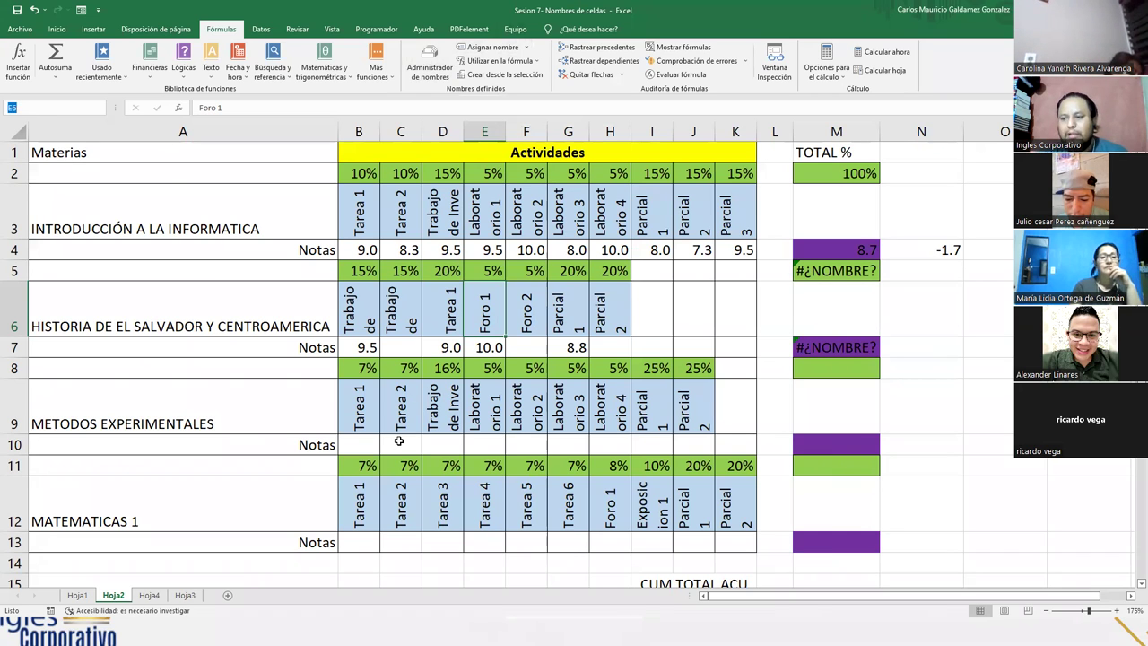
- On Hoja4, clear the old deduction and net-salary formulas from C2:F2
left_click(151, 599)
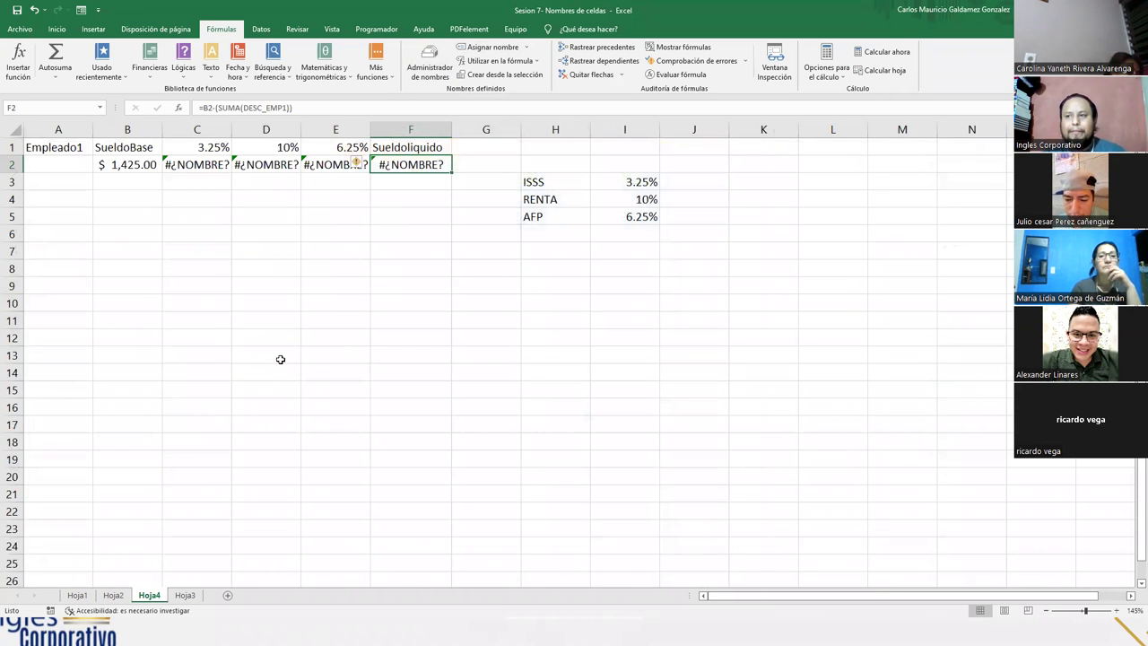
scroll(281, 359, "up", 3)
left_click(260, 178)
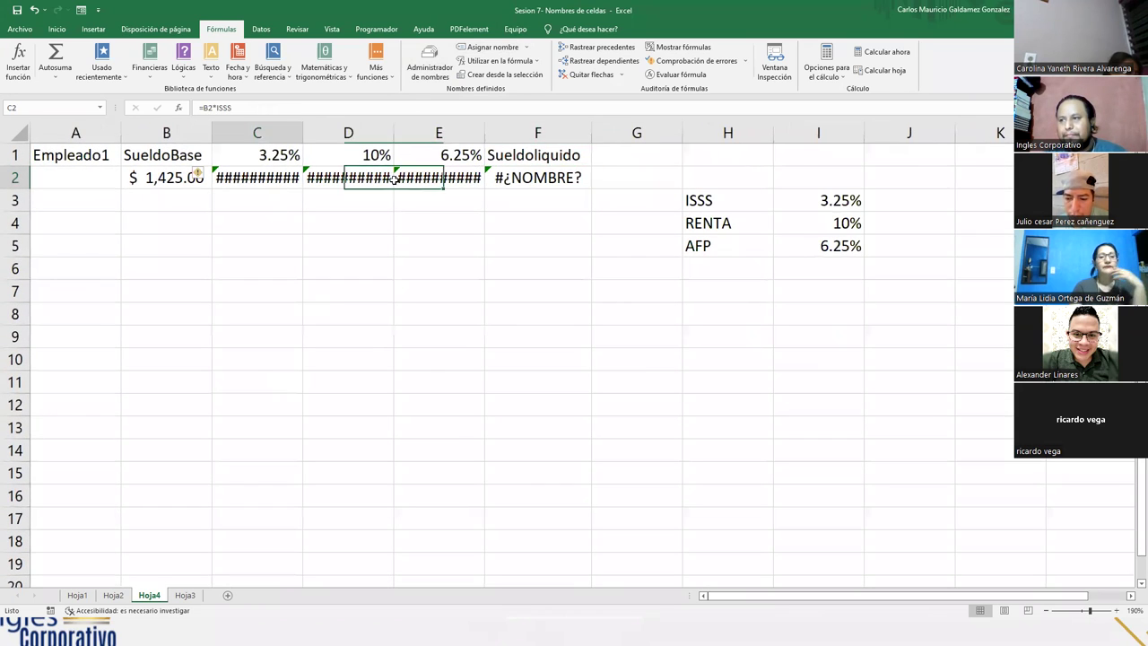
left_click_drag(395, 178, 556, 178)
key("Delete")
left_click(373, 265)
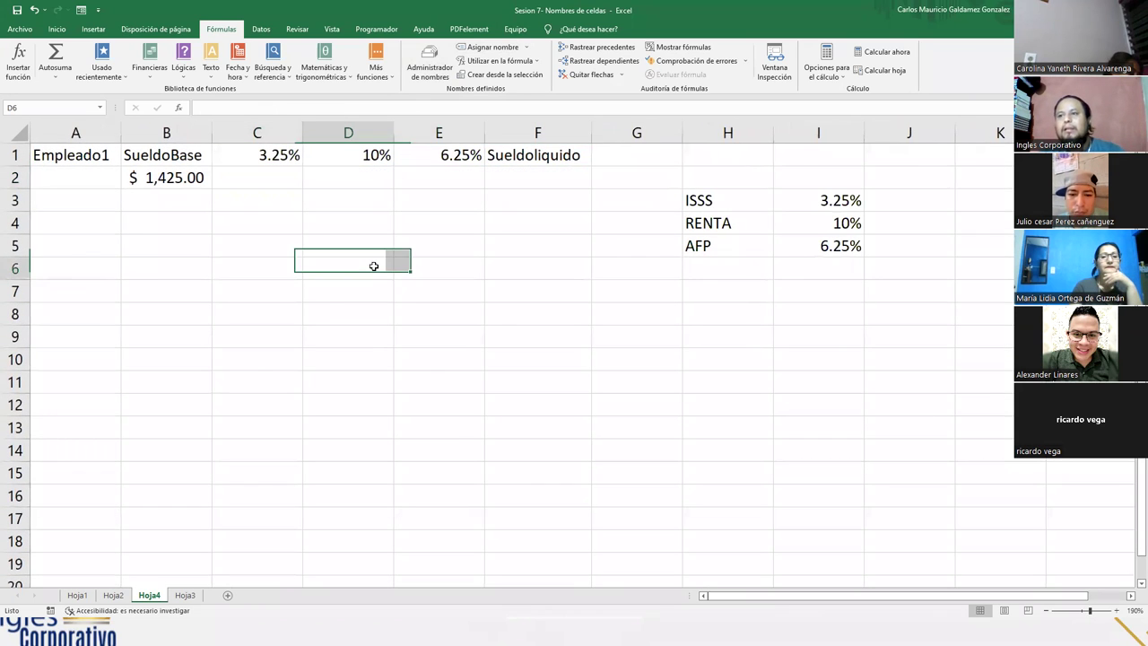
- Enter the employee's full name in A2 and review the rates table and base salary
left_click(85, 183)
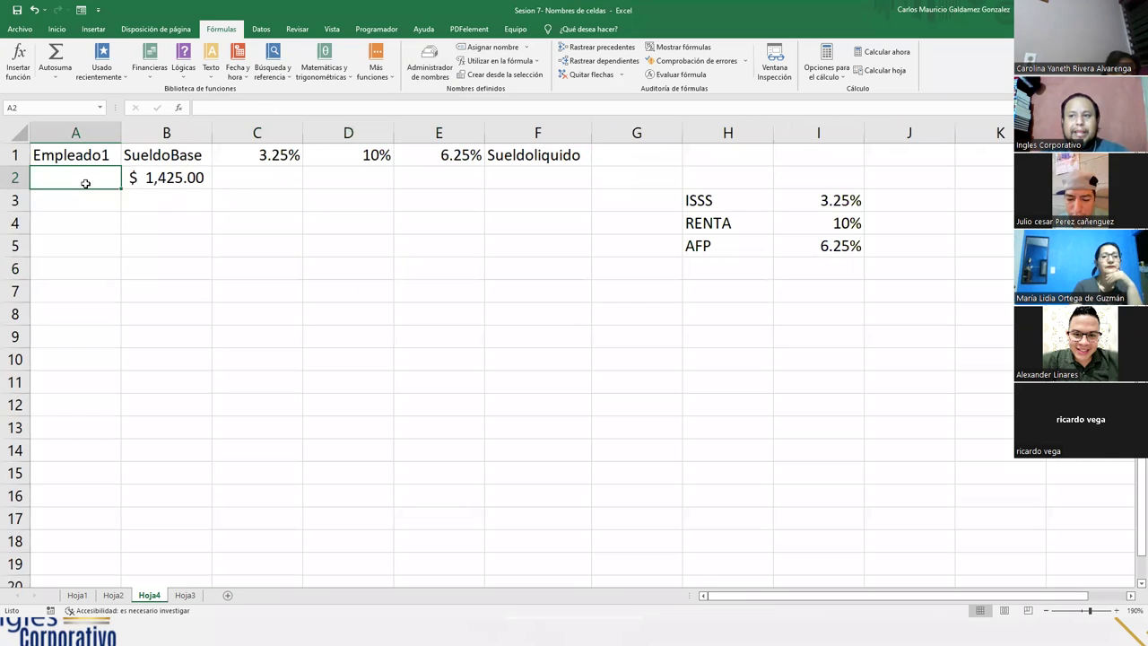
type("JOS")
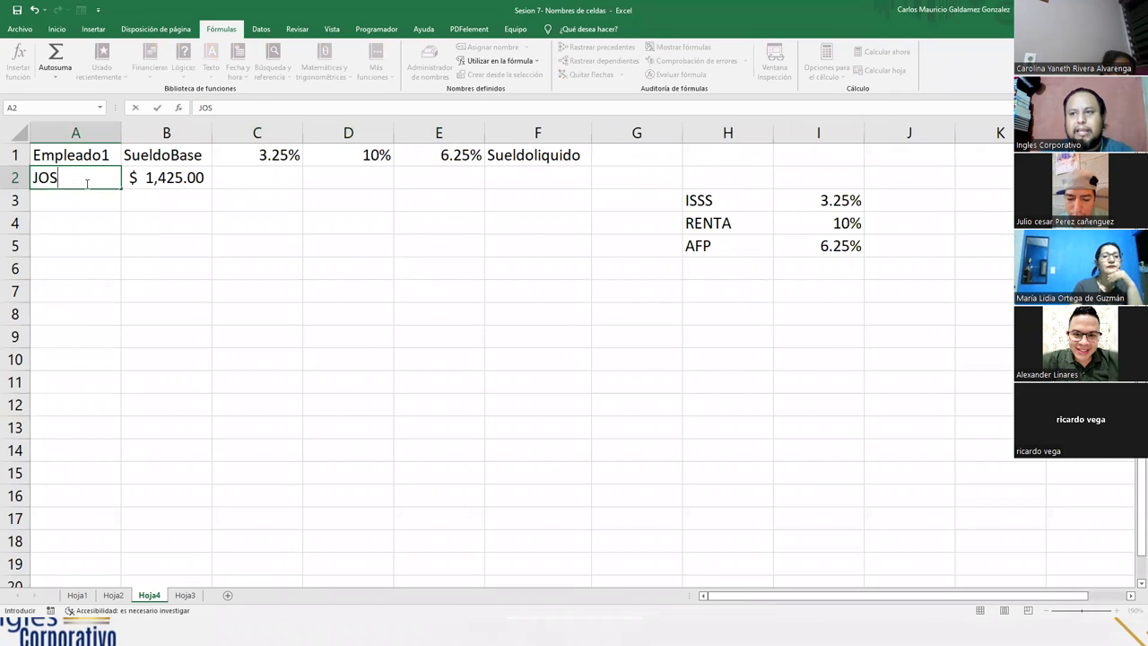
type("E PEREZ")
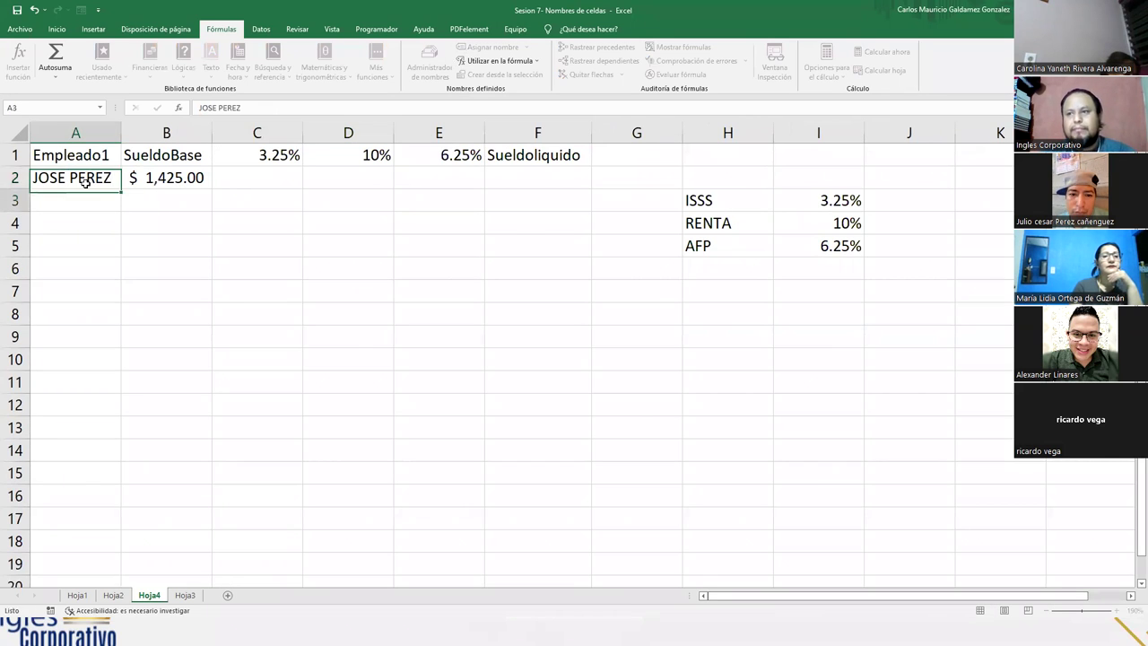
key("Return")
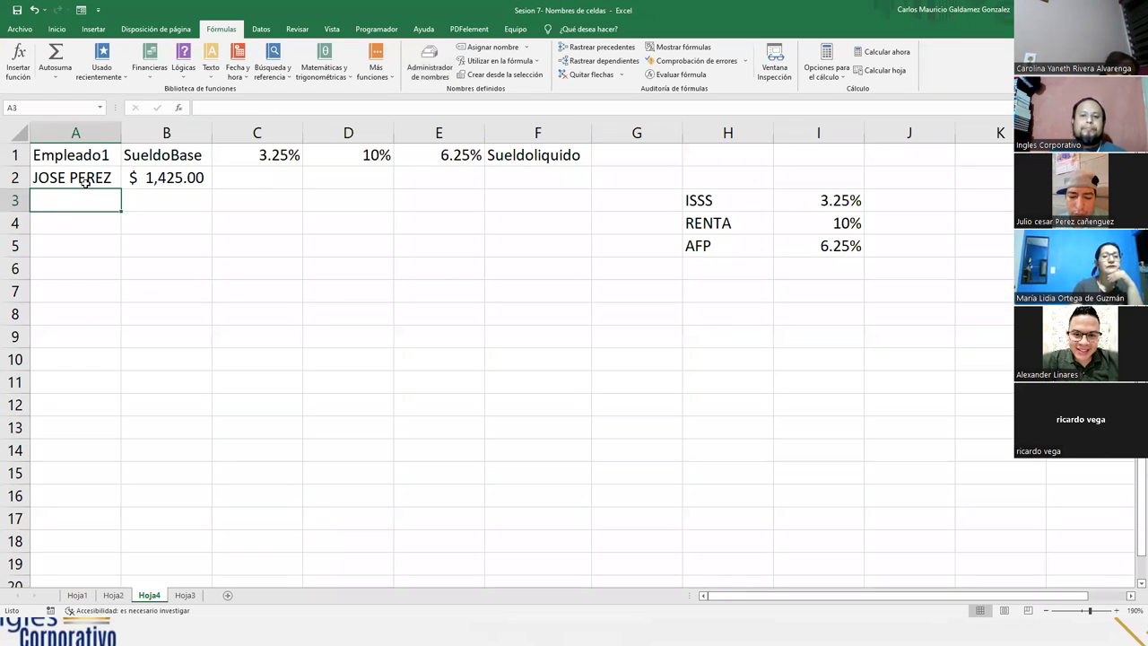
left_click_drag(713, 201, 801, 242)
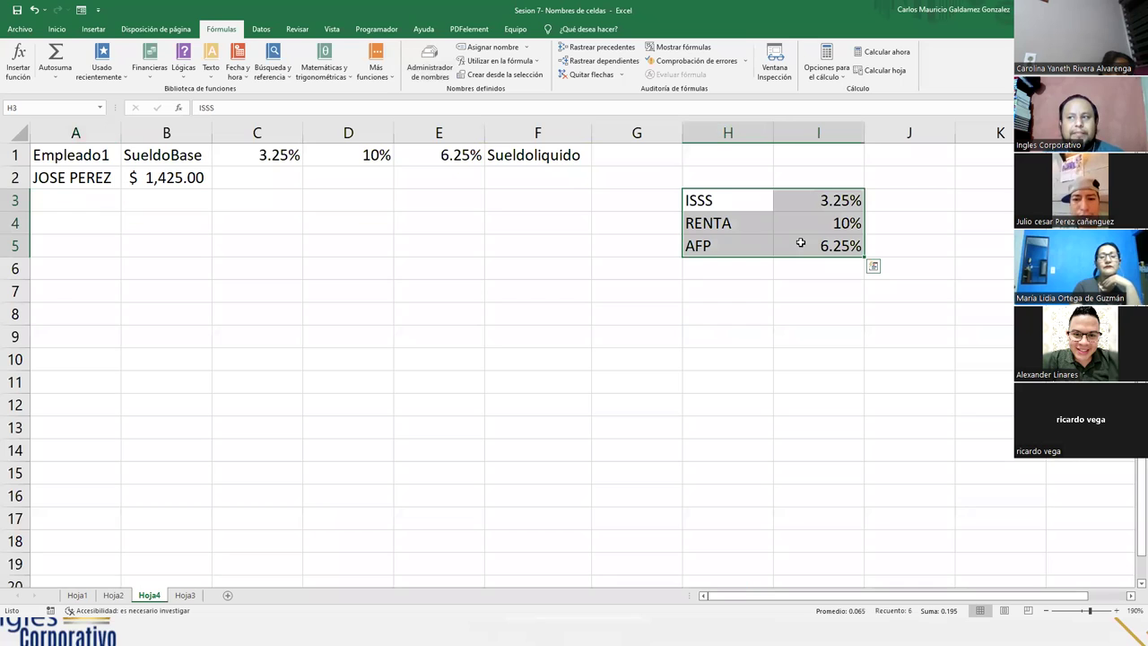
left_click(244, 180)
left_click_drag(150, 155, 158, 180)
left_click(153, 180)
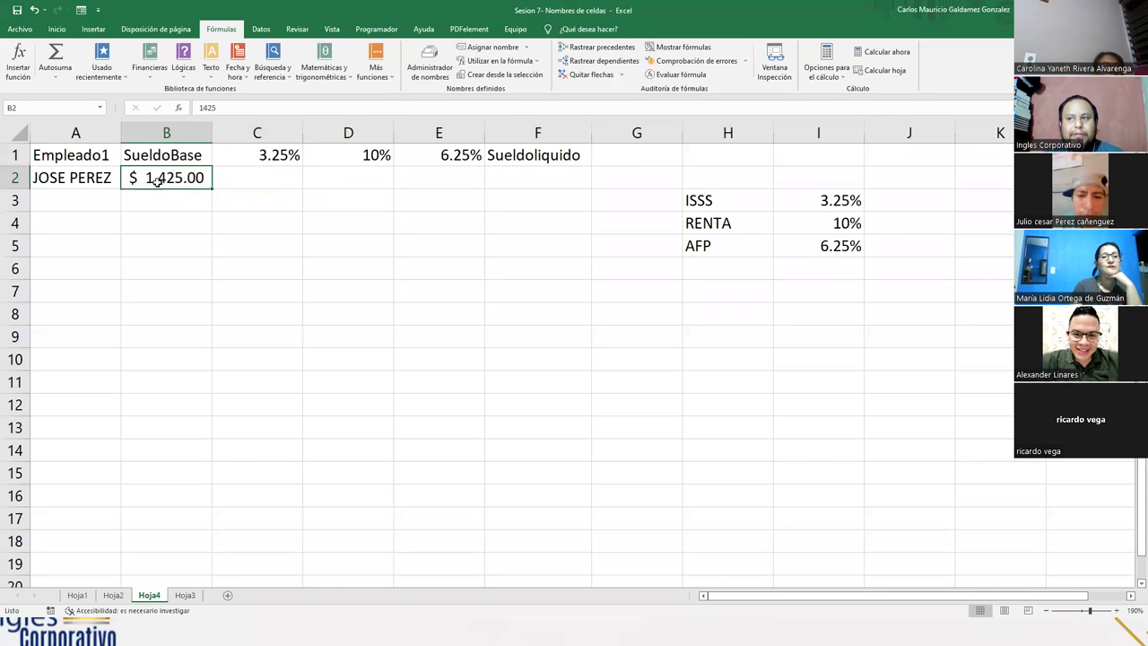
- Label C1:E1 as ISSS, AFP and RENTA and correct F1 to 'Sueldo Liquido'
left_click(260, 154)
type("ISSS")
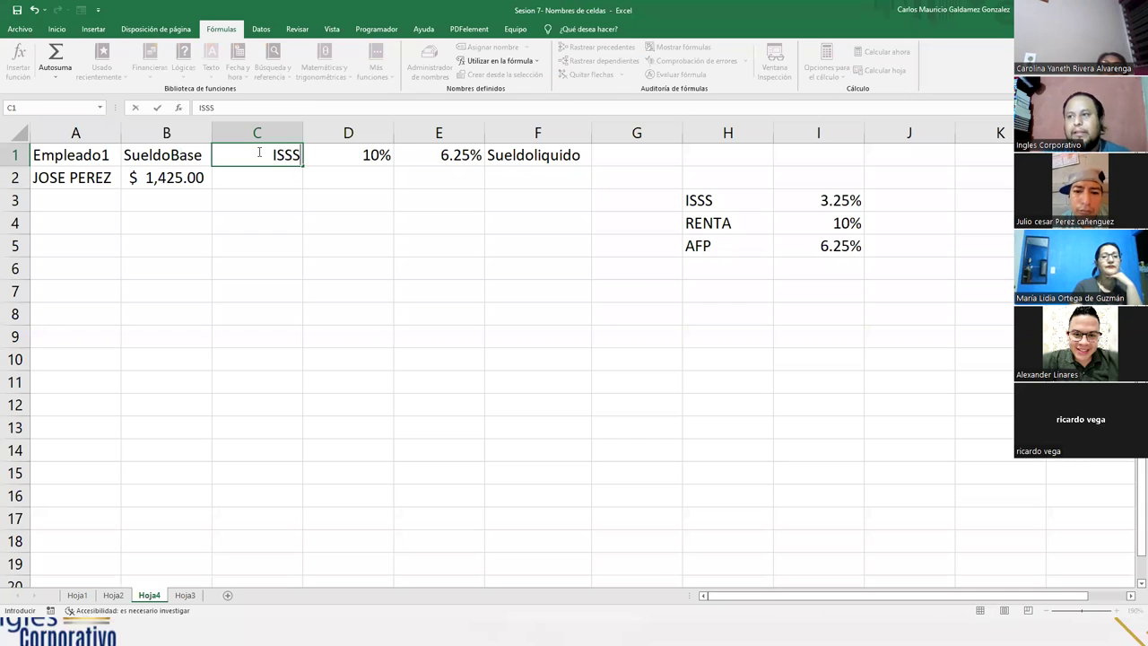
key("Tab")
type("AF")
type("R")
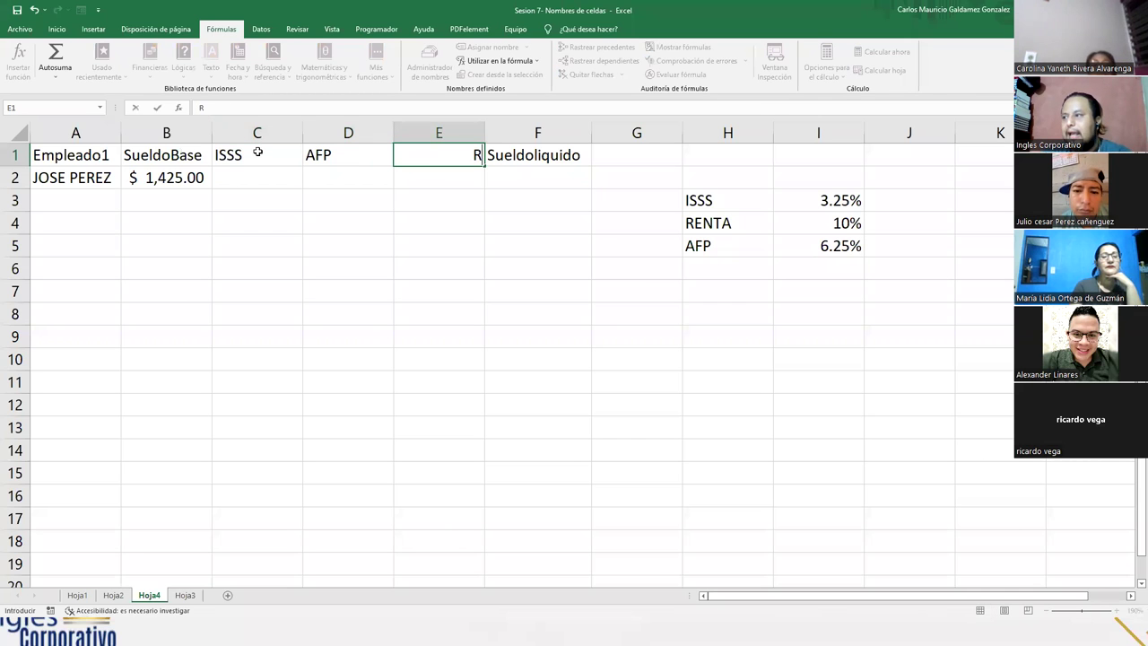
type("ENTA")
key("Tab")
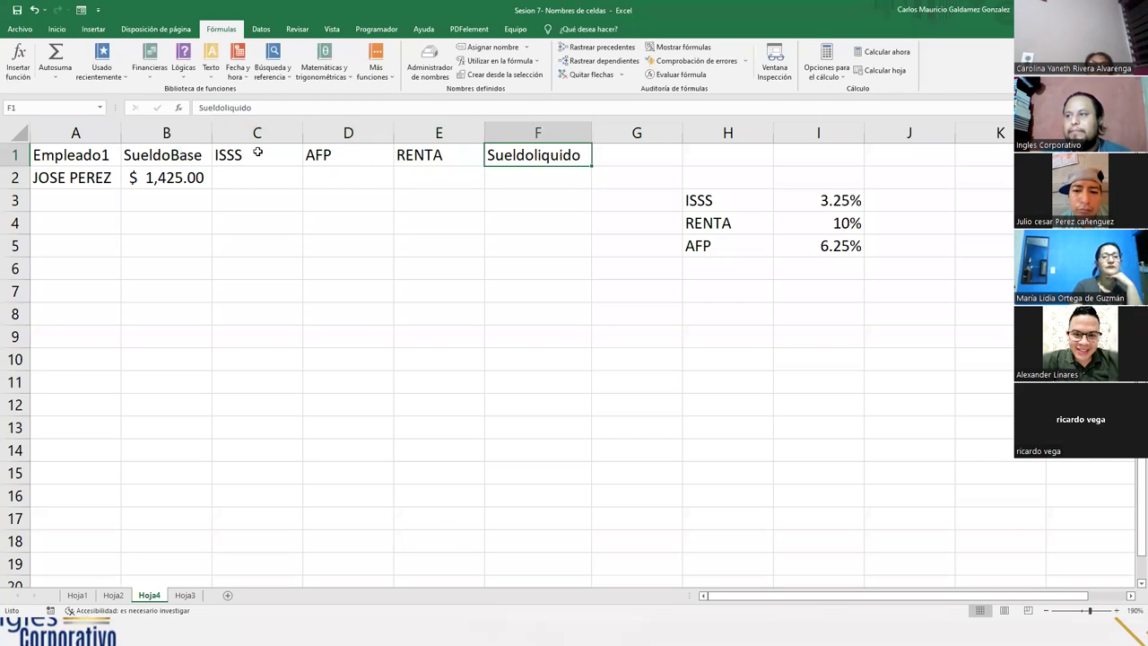
double_click(534, 157)
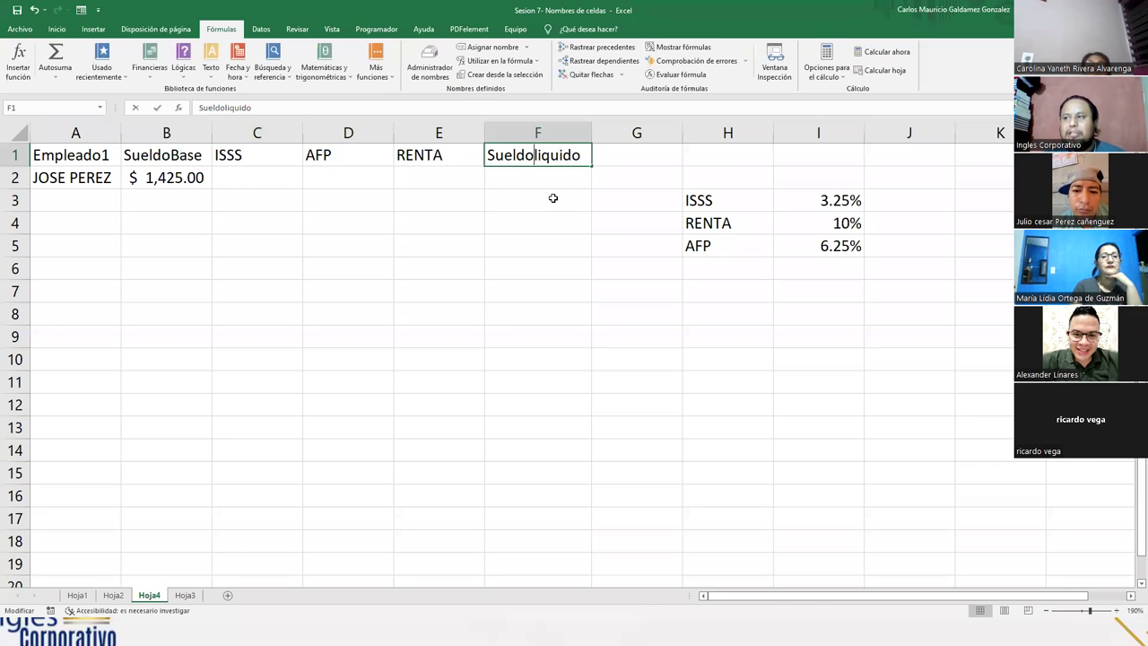
type("L")
key("Delete")
key("Return")
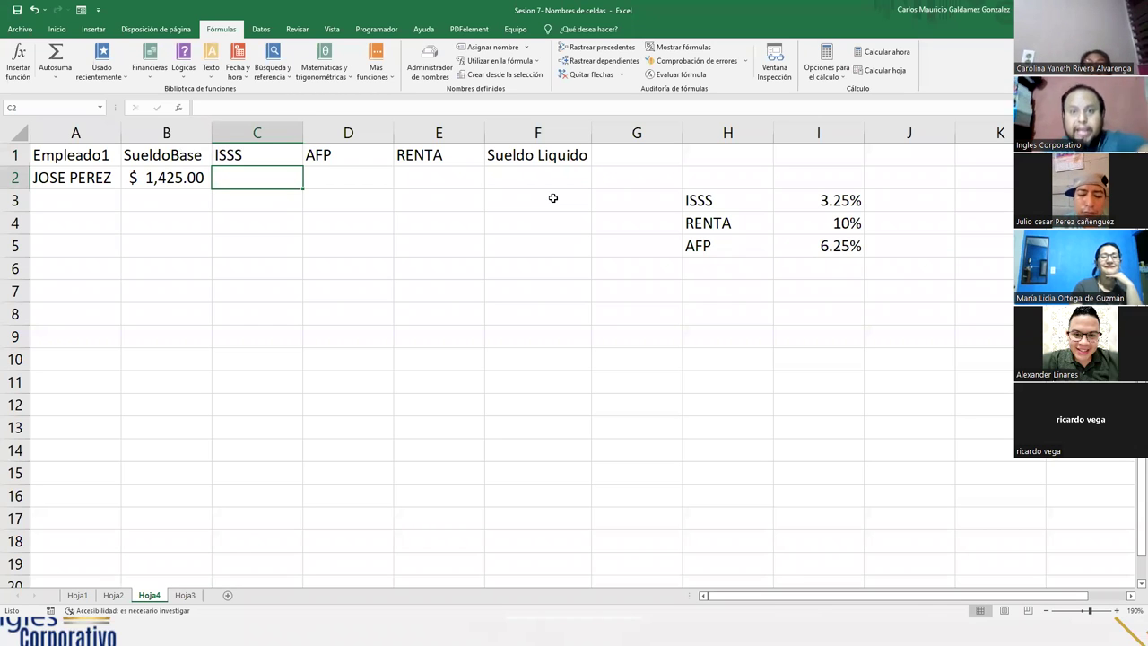
- Apply Todos los bordes to the payroll table A1:F8
left_click_drag(65, 161, 538, 314)
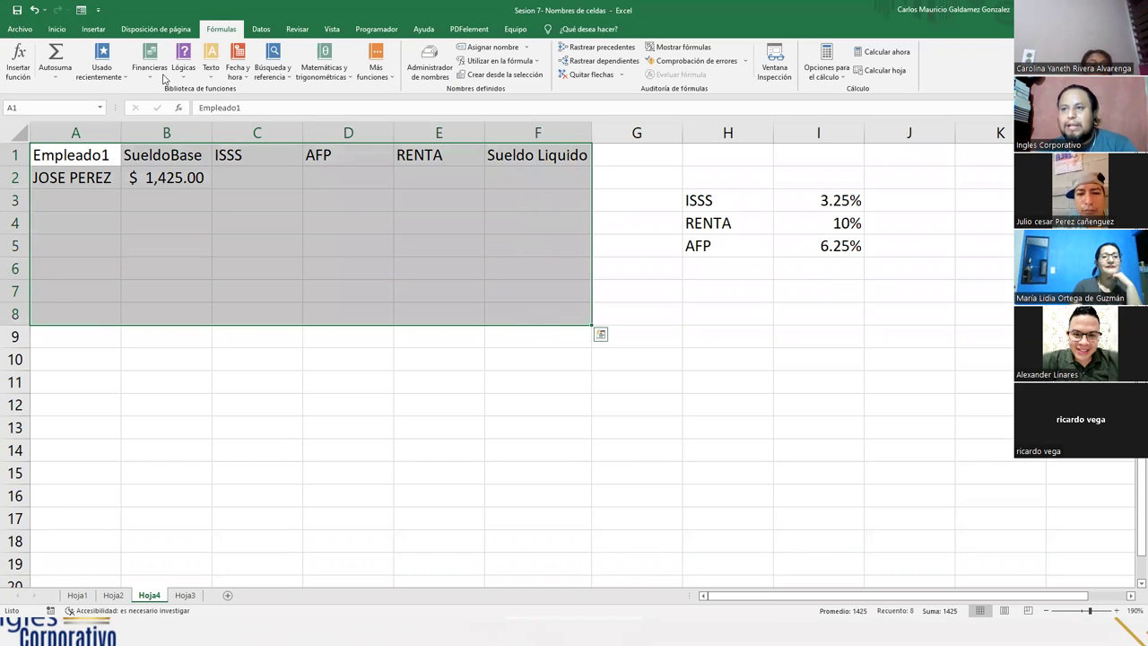
left_click(59, 29)
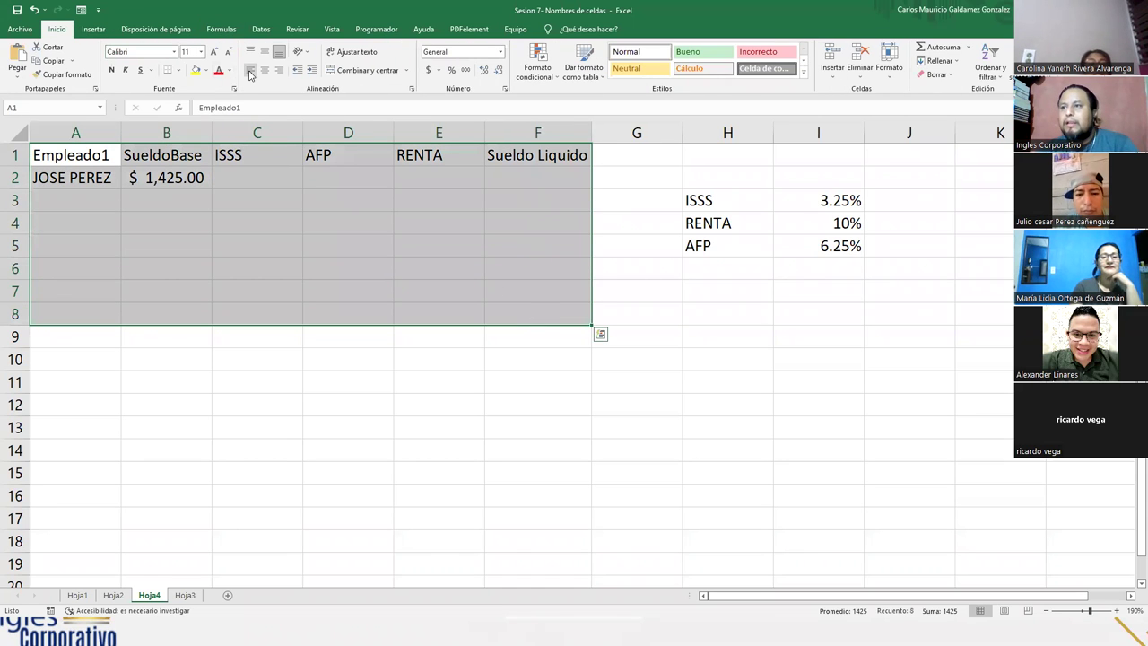
left_click(179, 69)
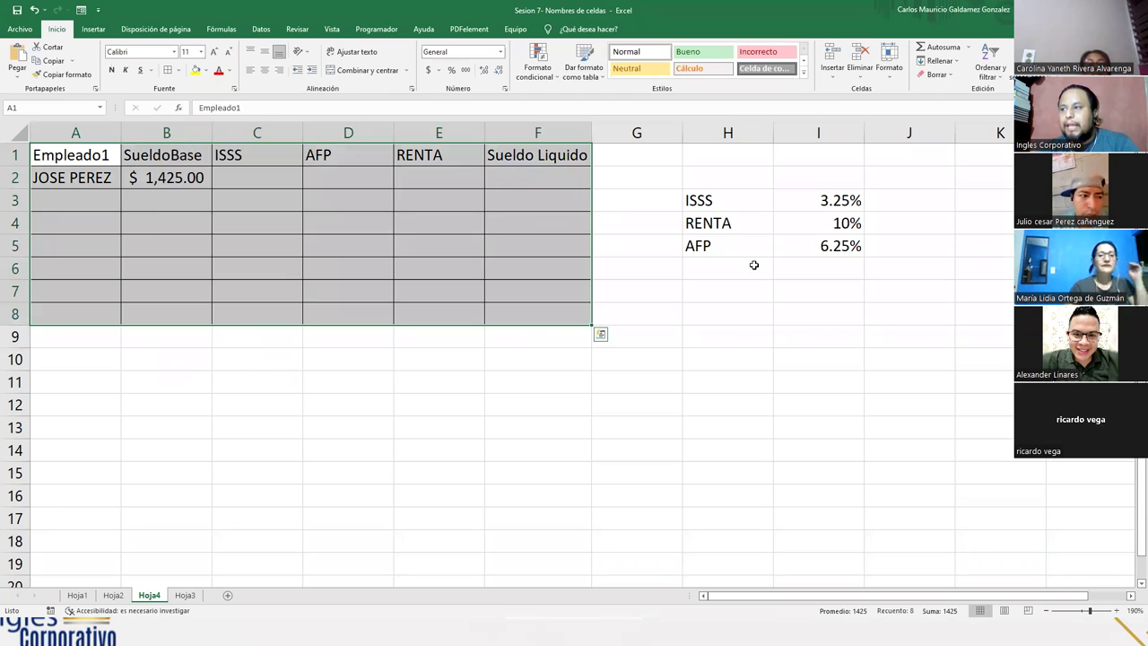
left_click(202, 173)
- Merge and centre H2:I2 above the rates table
left_click_drag(725, 220, 796, 238)
left_click_drag(736, 200, 797, 240)
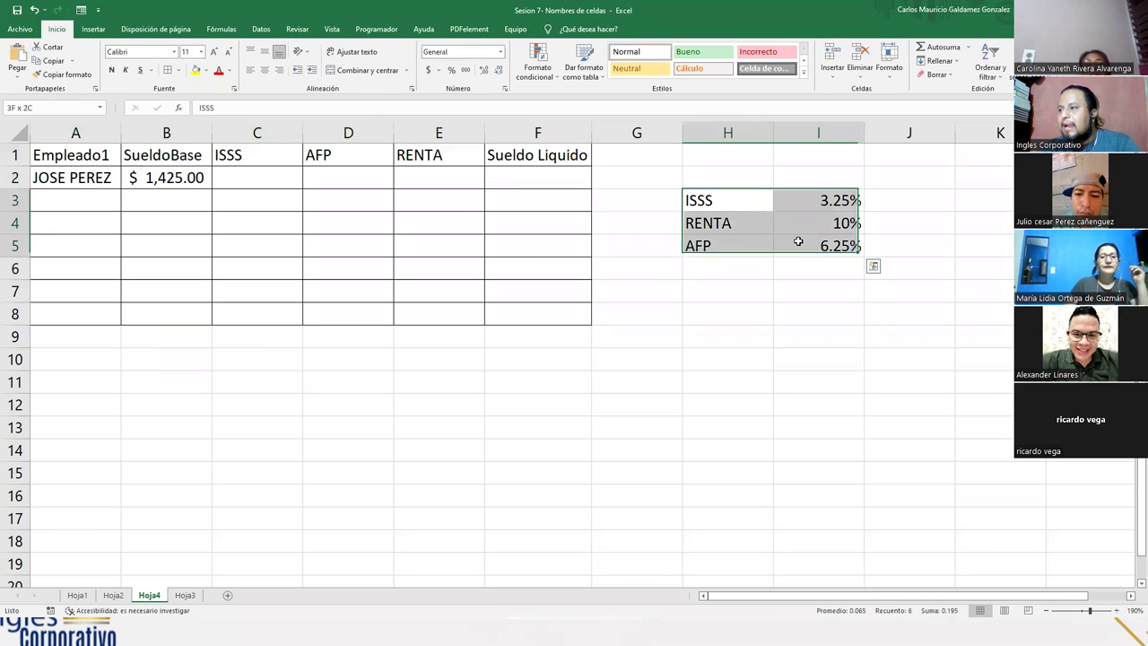
left_click_drag(741, 179, 784, 179)
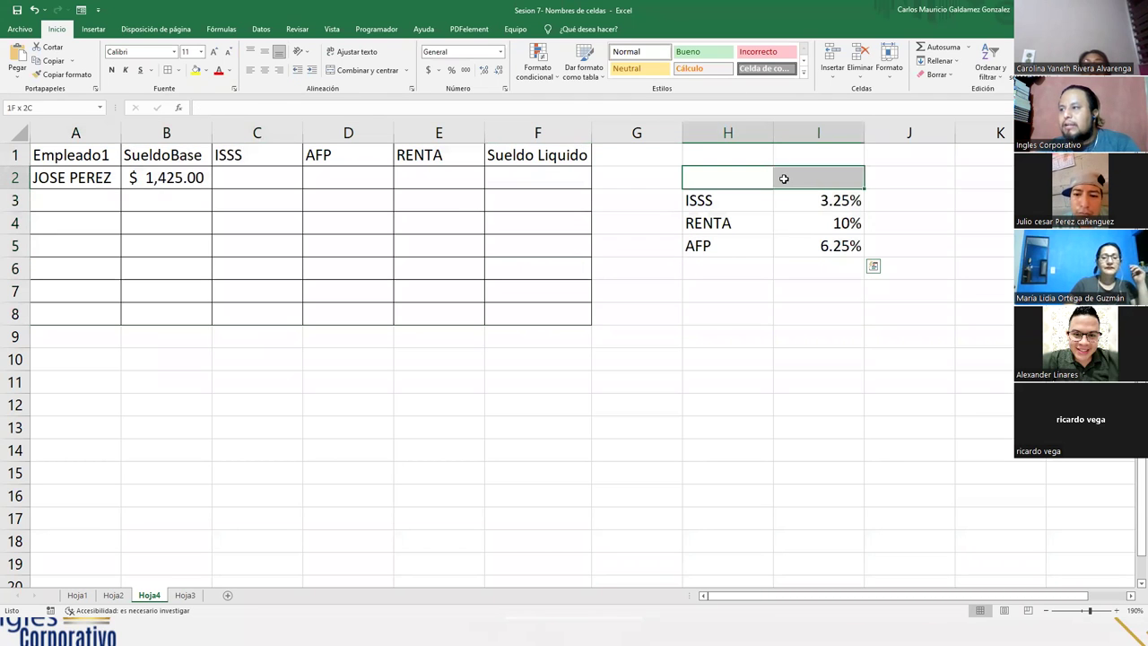
left_click(365, 70)
- Type the title INDICADORES into the merged H2 cell
type("I")
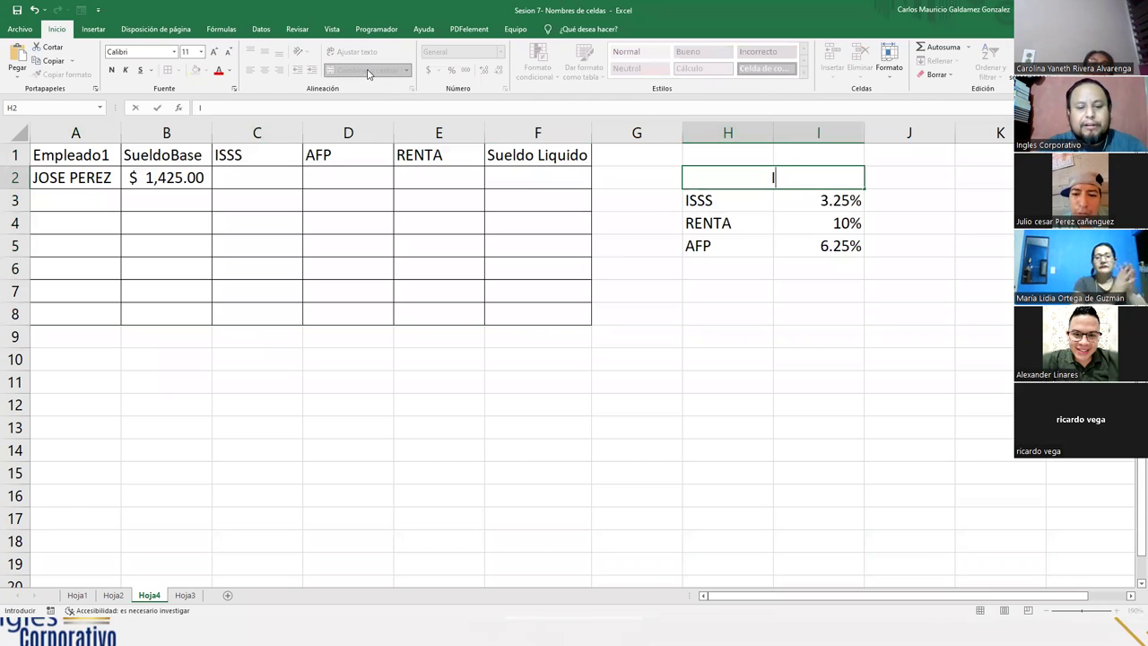
type("NDICADORES")
key("Return")
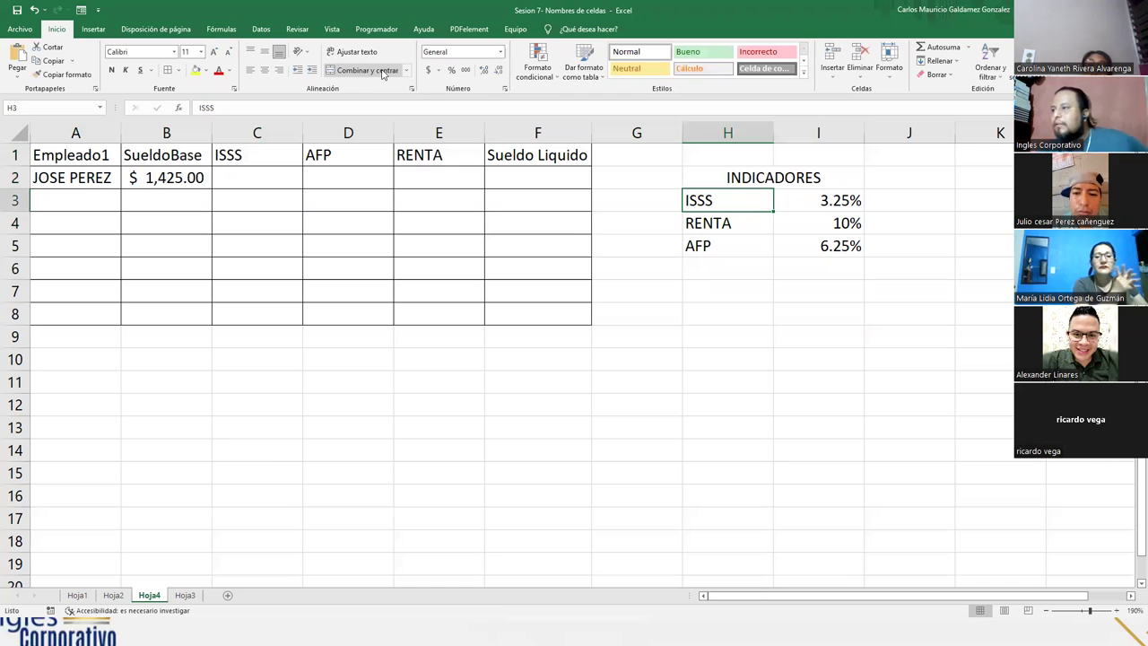
- Apply Todos los bordes to the whole INDICADORES table H2:I5
left_click_drag(731, 177, 844, 246)
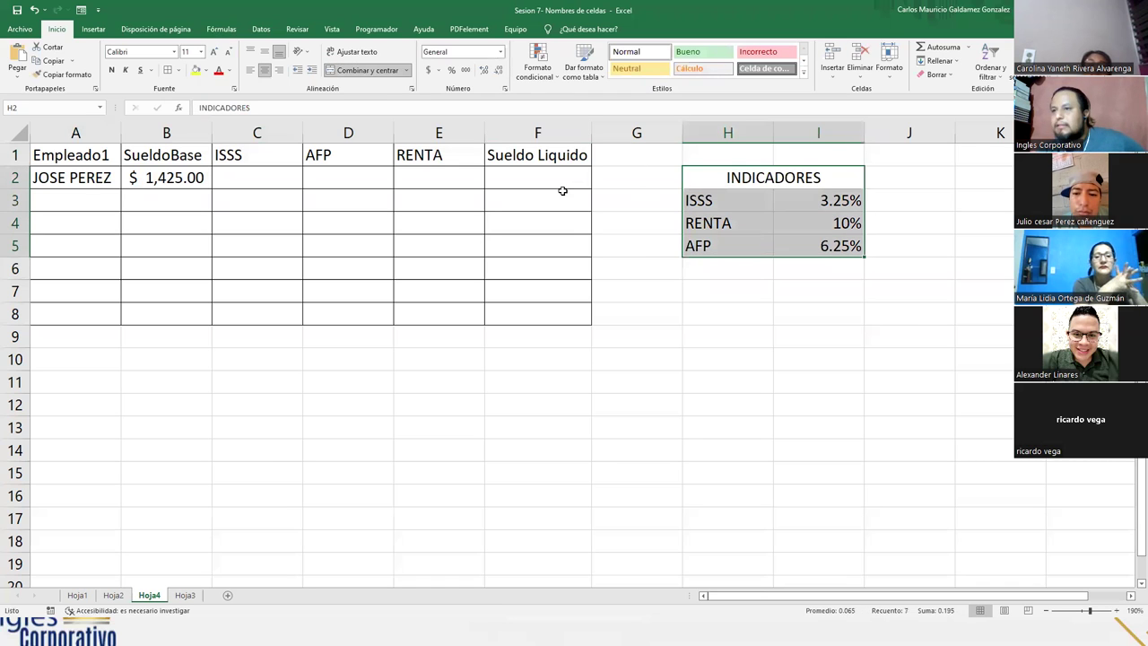
left_click(171, 70)
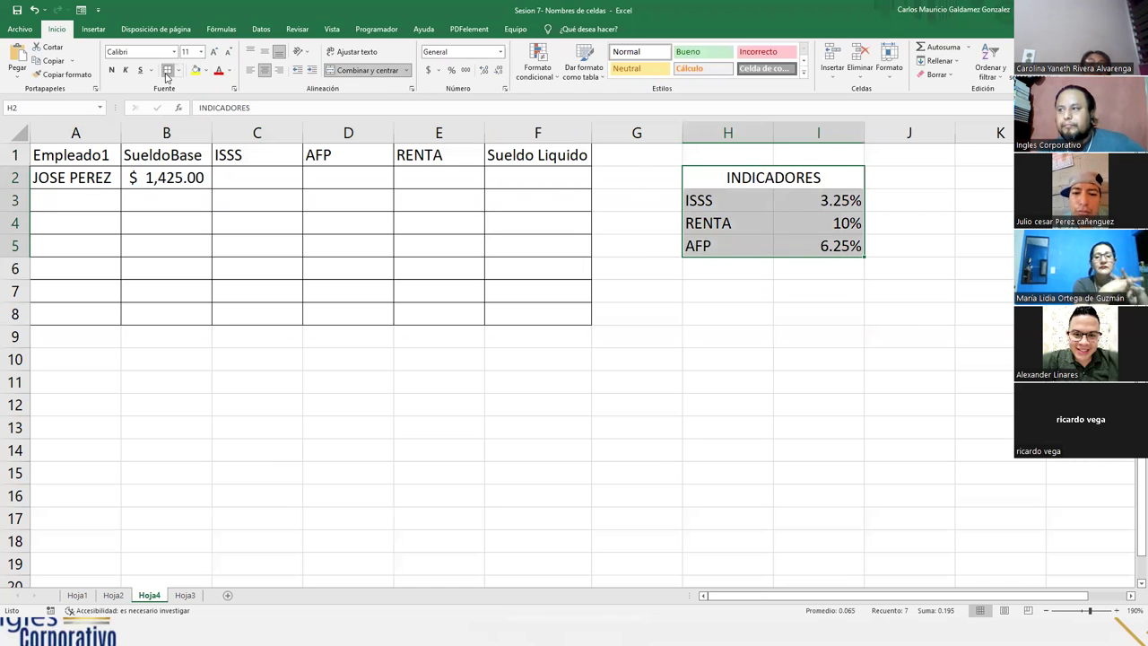
left_click(377, 286)
left_click(823, 209)
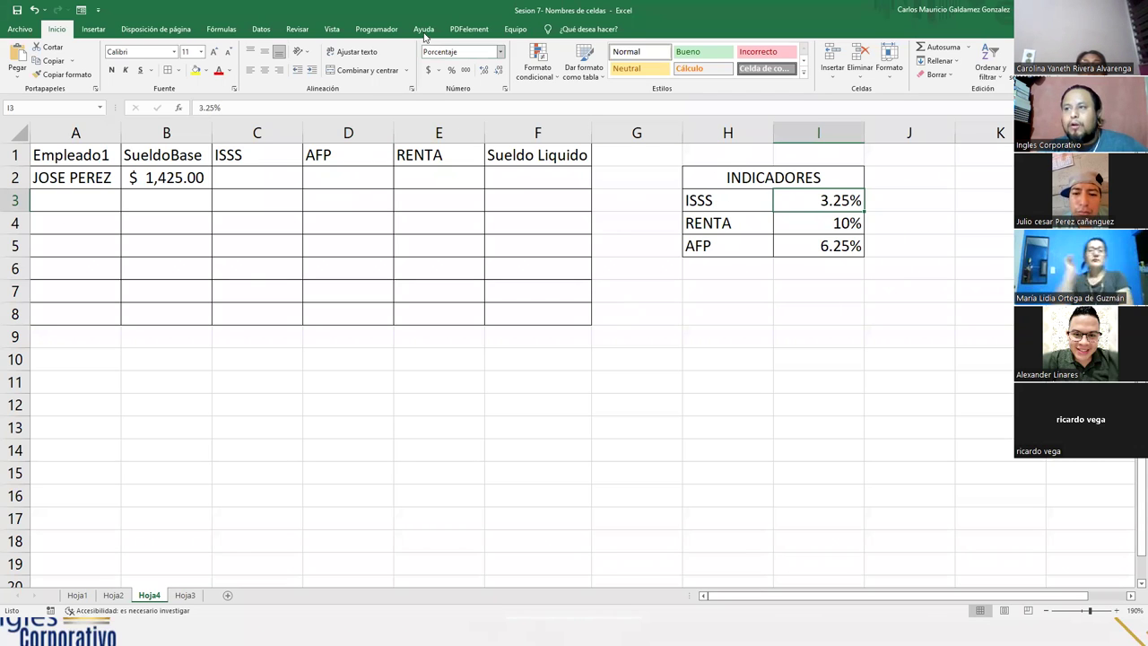
- Use Asignar nombre to name I3 ISSS, I4 RENTA and I5 AFP
left_click(220, 29)
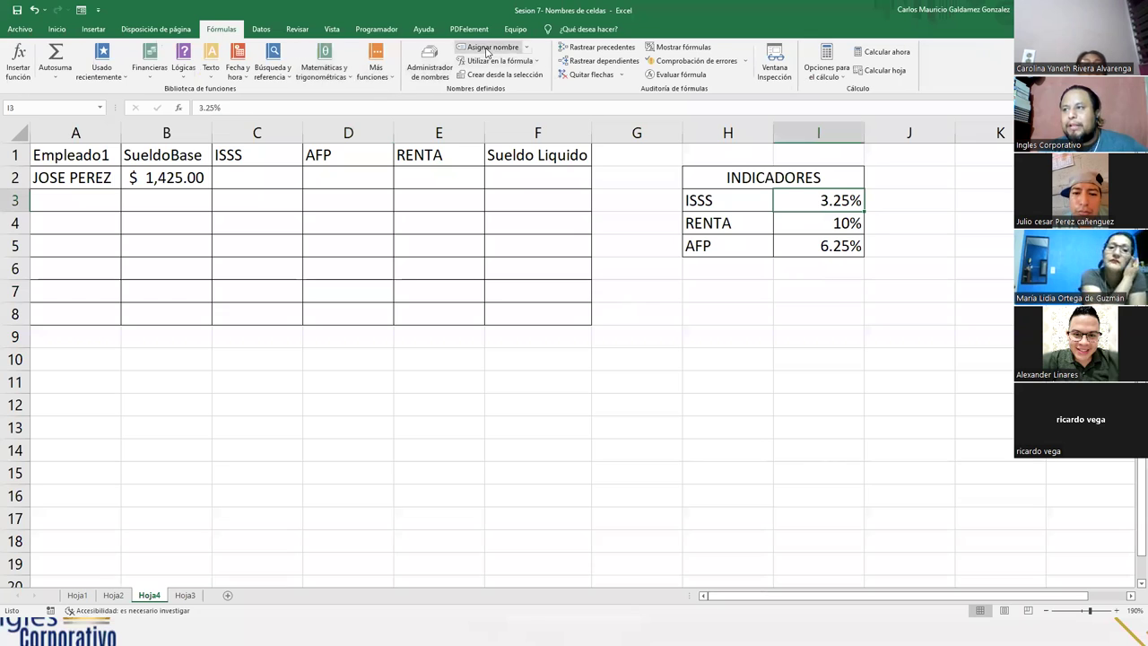
left_click(487, 49)
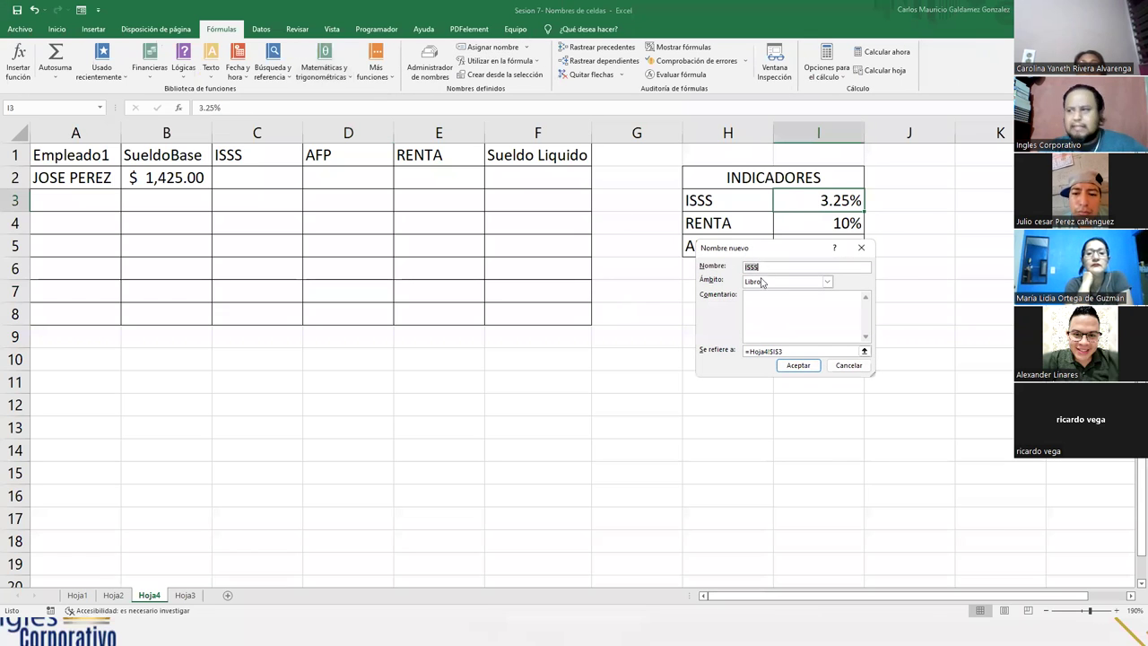
left_click(794, 367)
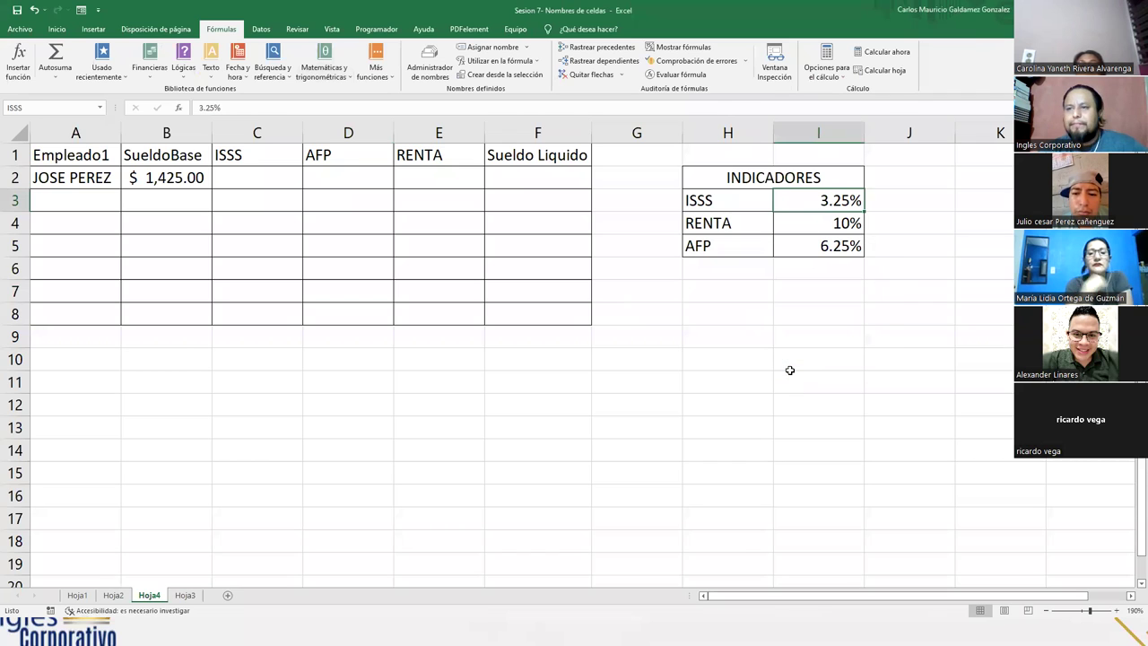
left_click(61, 107)
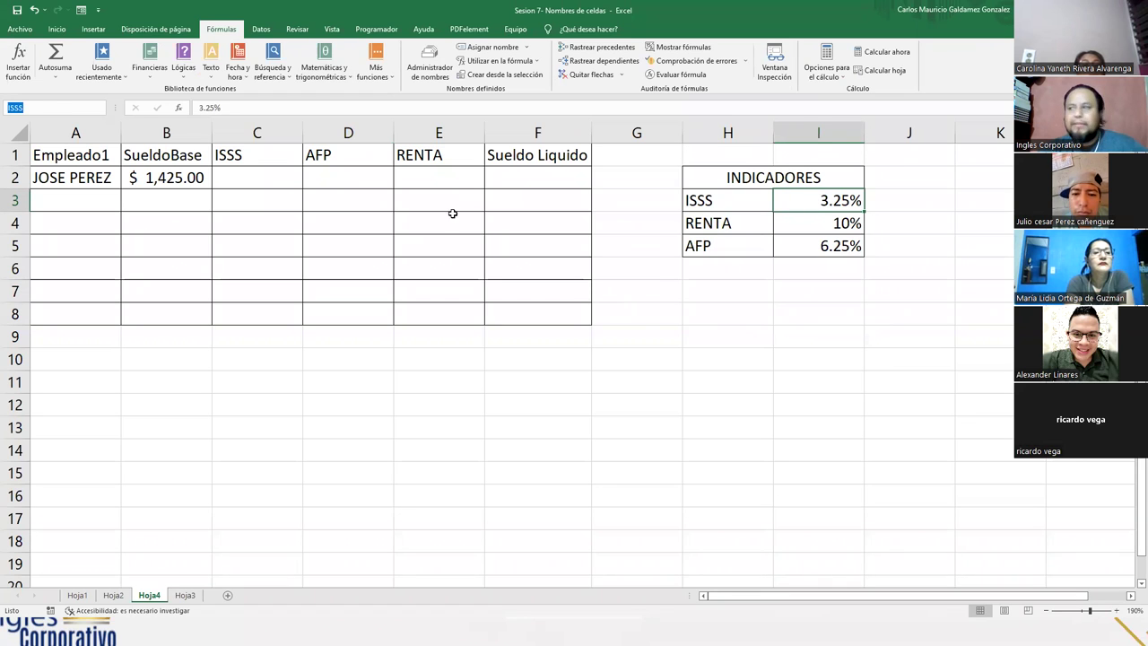
left_click(829, 223)
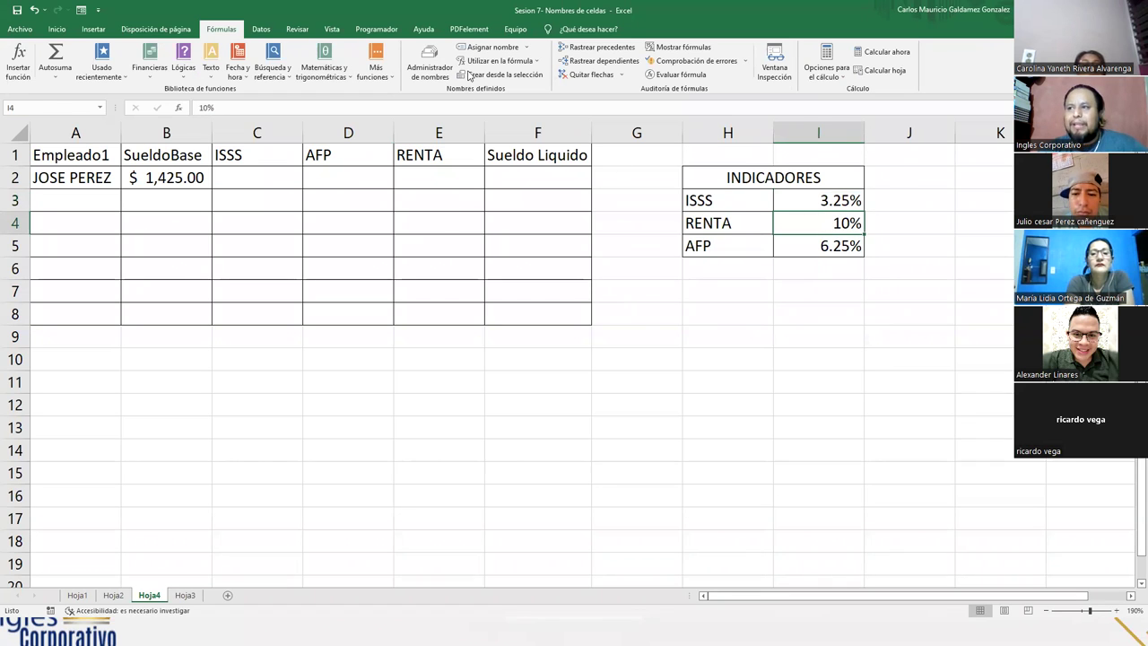
left_click(485, 47)
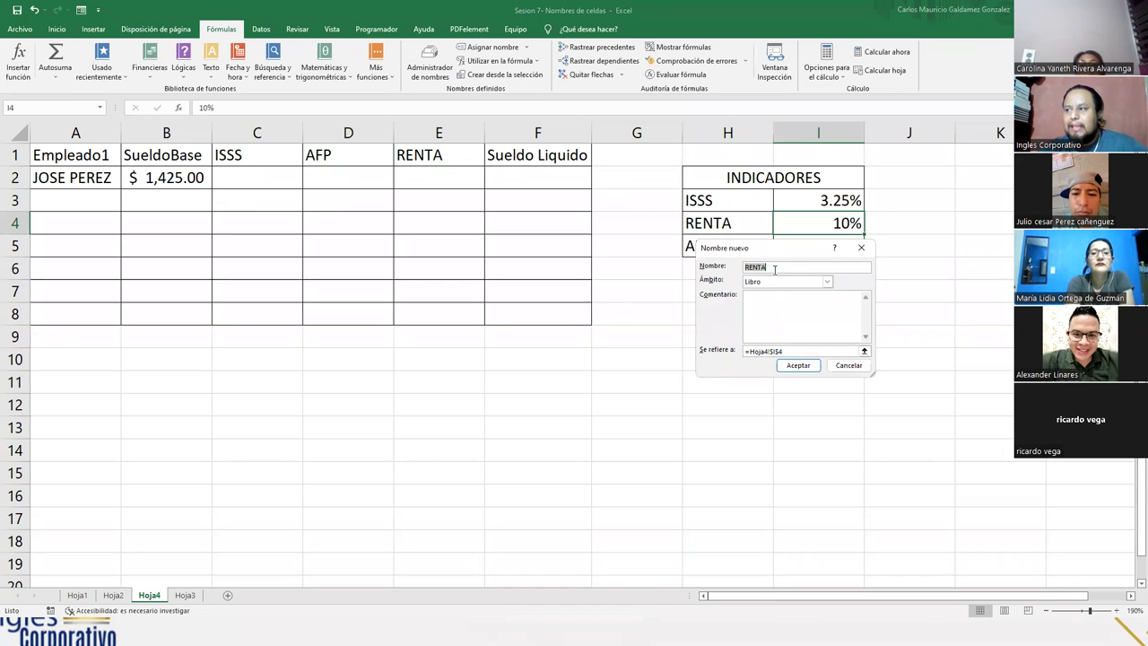
left_click(799, 365)
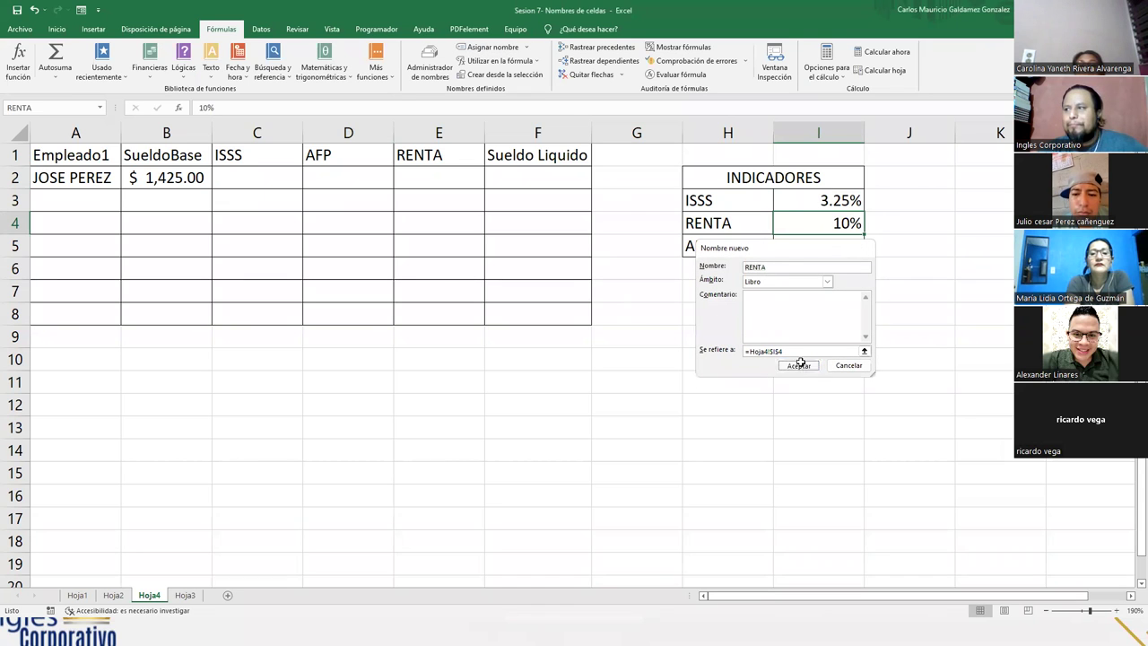
left_click(799, 248)
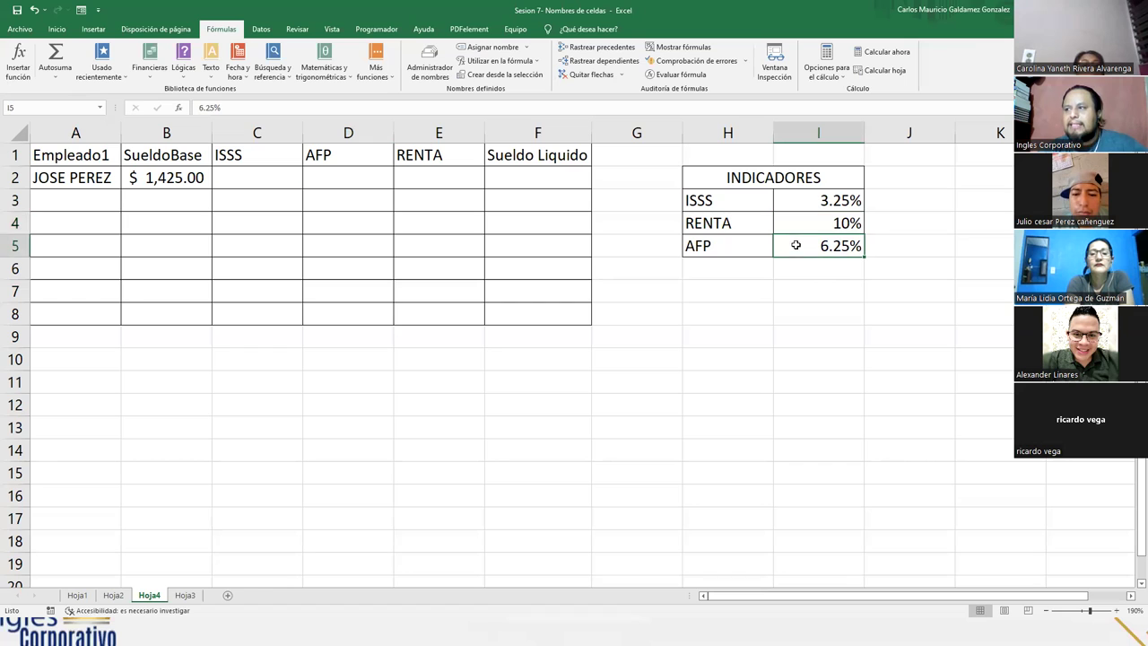
left_click(475, 49)
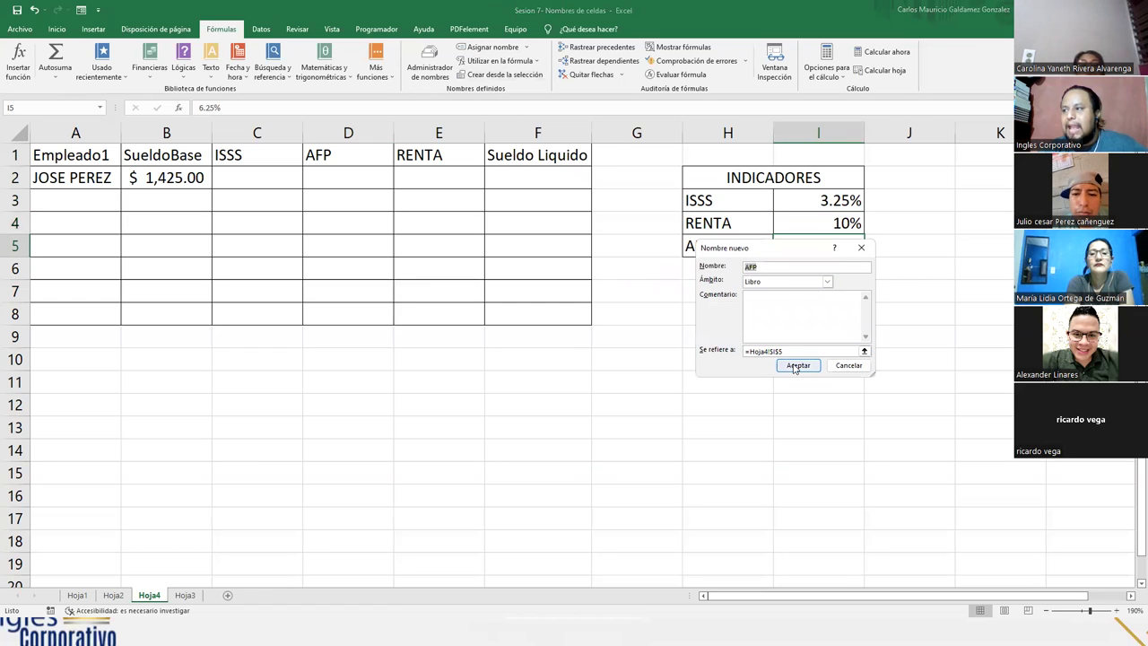
left_click(795, 365)
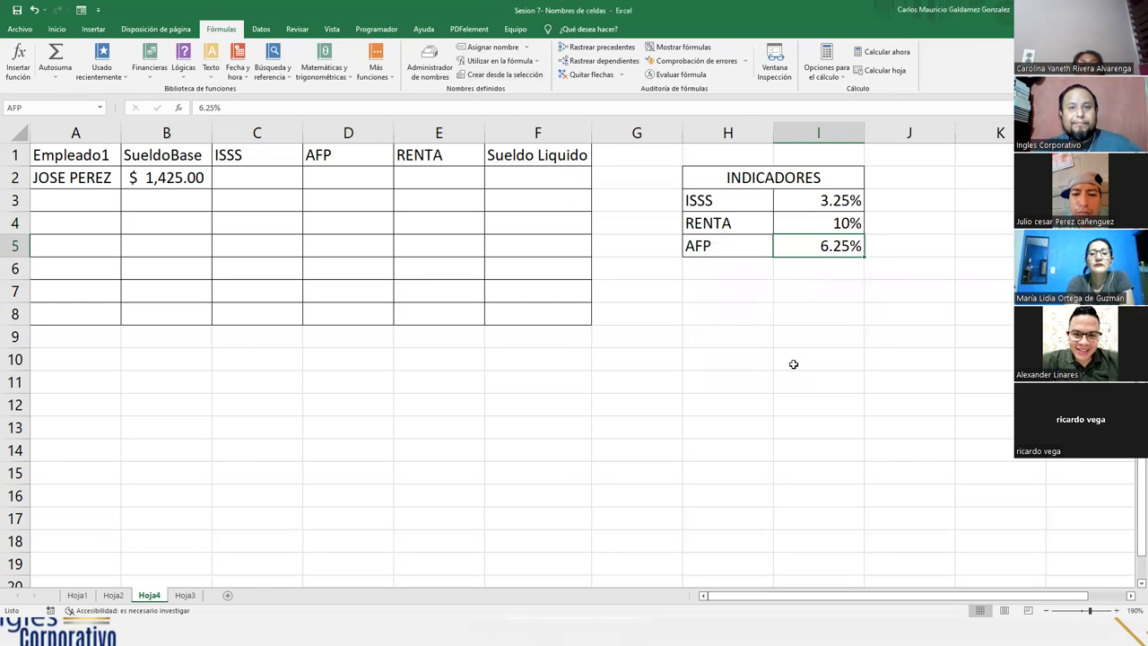
left_click(265, 176)
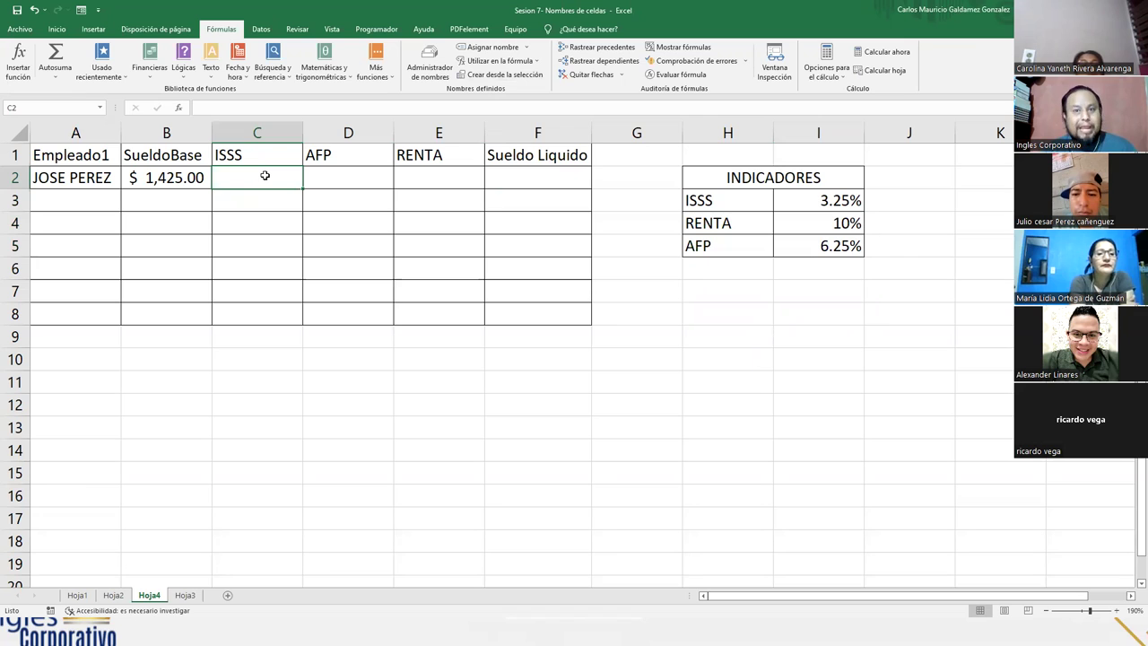
- Type =B2*ISSS into C2, completing the ISSS name from autocomplete
double_click(266, 176)
type("=B2")
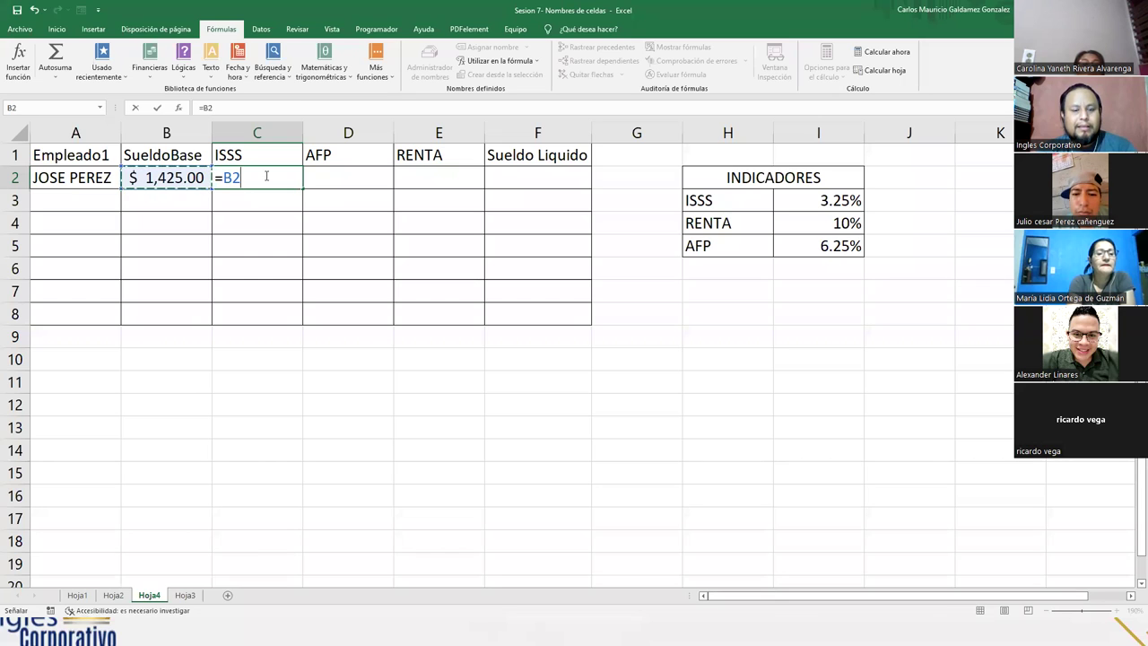
type("*")
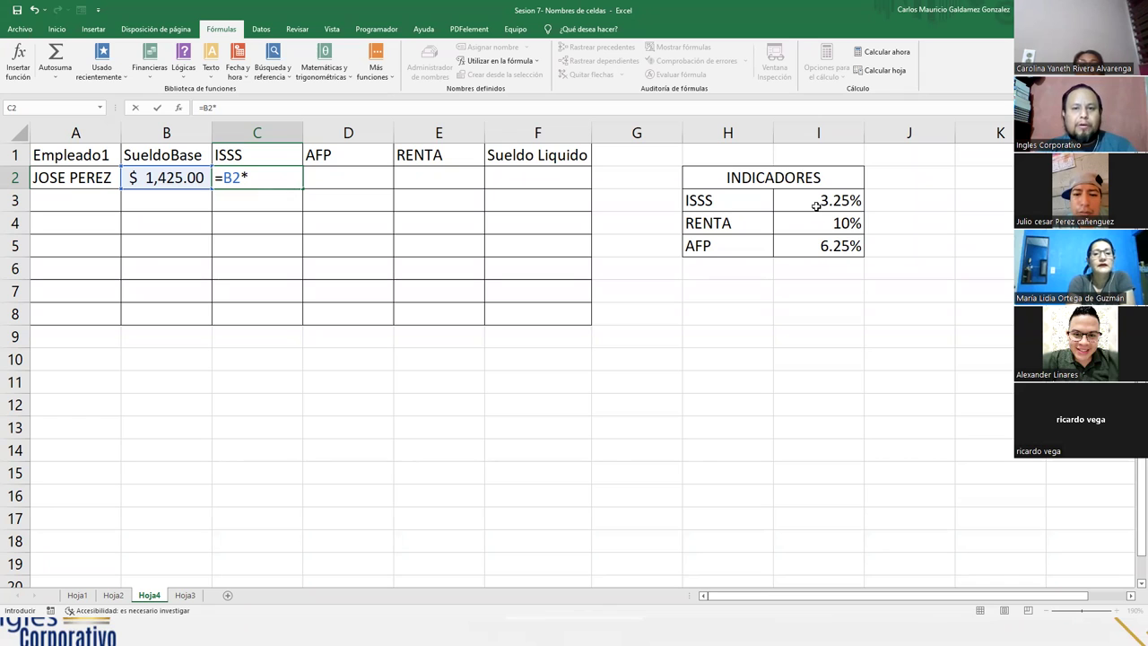
type("I")
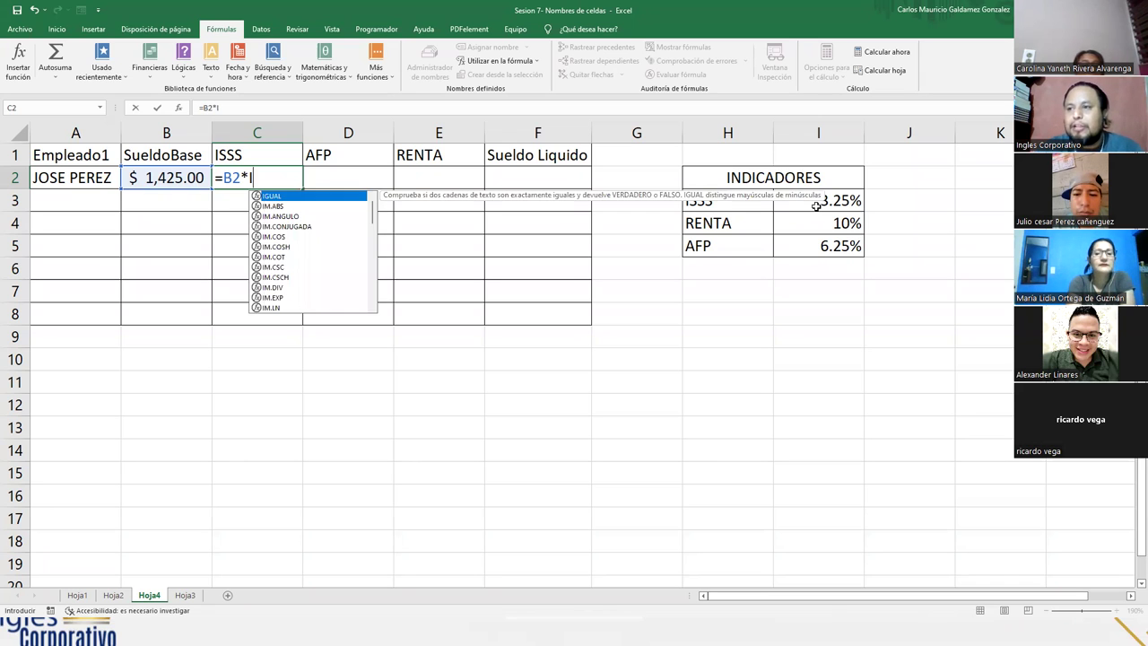
type("SS")
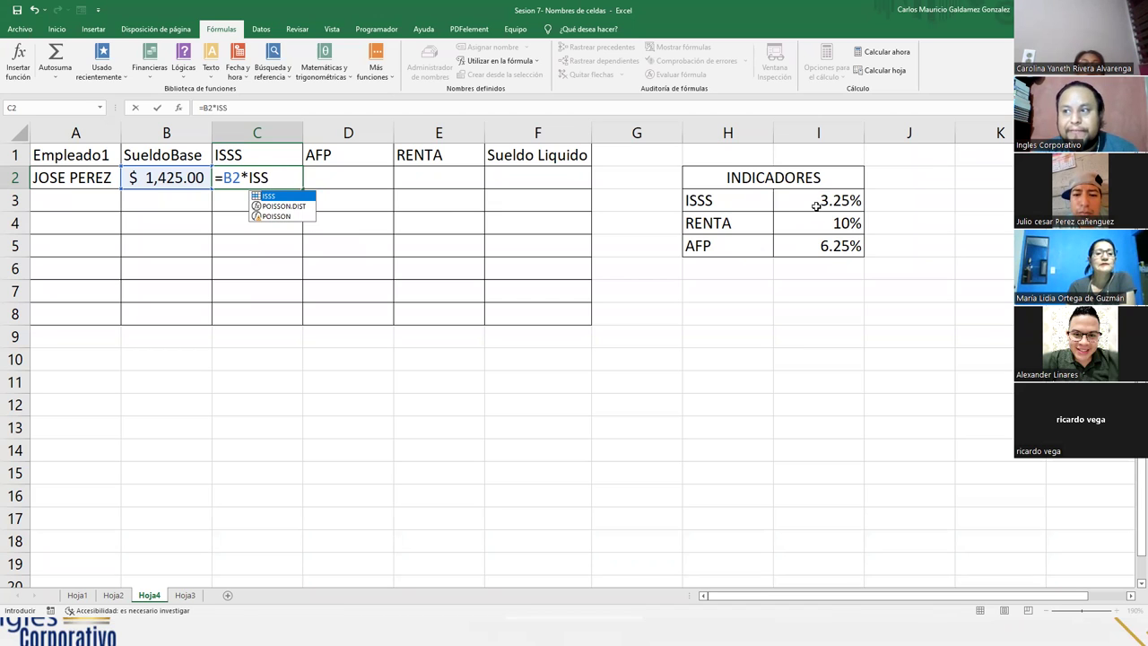
key("Tab")
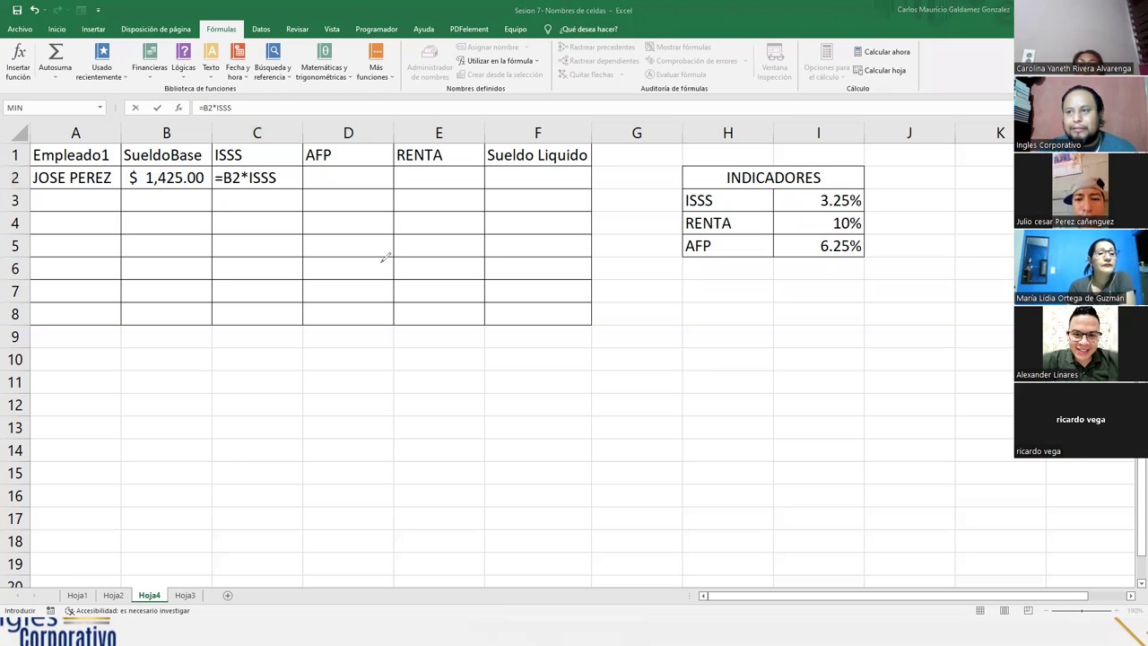
- Draw pen annotations linking C2's formula to the ISSS rate in column I, then clear them
mouse_move(227, 189)
left_mouse_down()
mouse_move(262, 201)
mouse_move(283, 183)
mouse_move(303, 223)
mouse_move(855, 280)
mouse_move(1001, 176)
mouse_move(833, 171)
mouse_move(777, 195)
mouse_move(876, 201)
mouse_move(822, 175)
left_mouse_up()
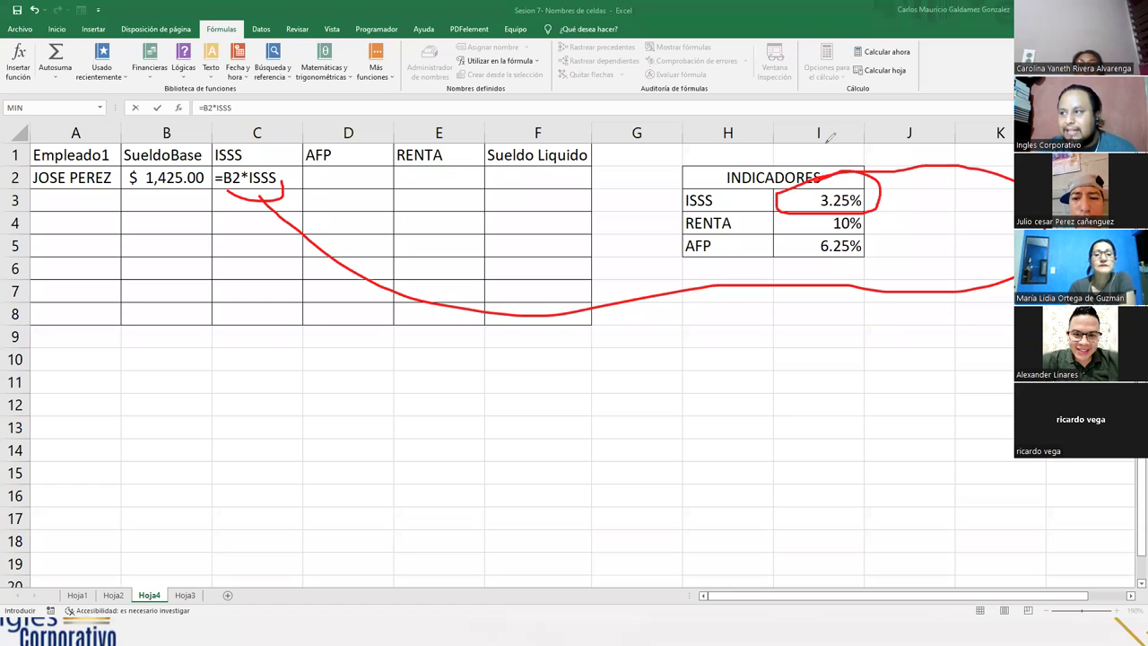
mouse_move(824, 122)
left_mouse_down()
mouse_move(815, 155)
mouse_move(831, 159)
left_mouse_up()
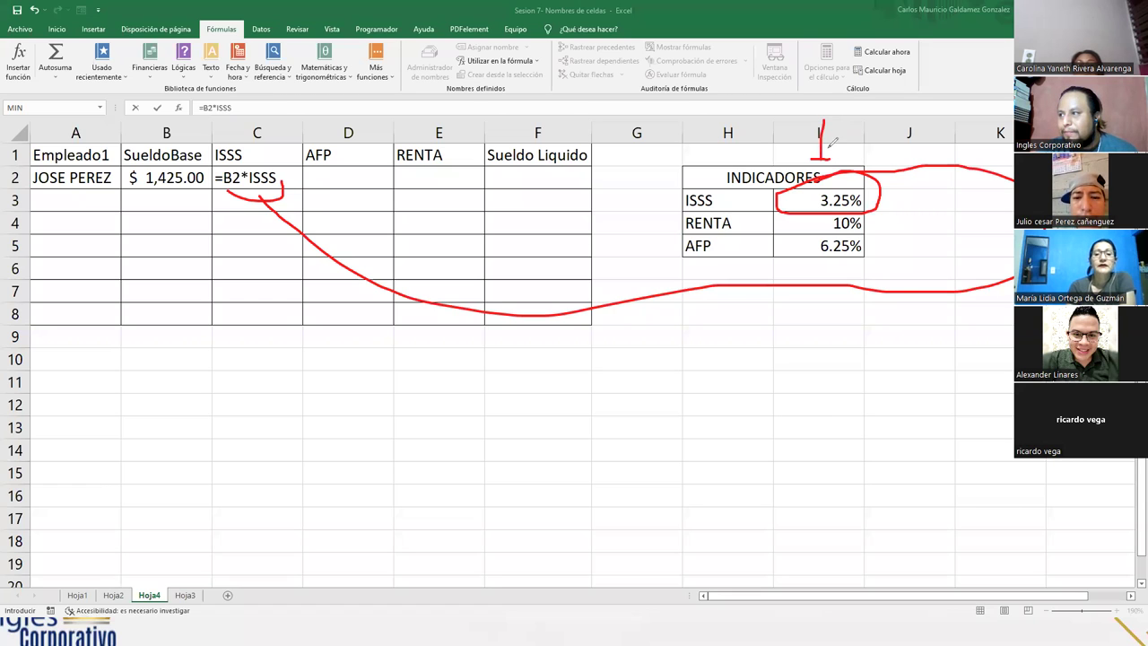
mouse_move(815, 120)
left_mouse_down()
mouse_move(836, 118)
mouse_move(824, 155)
mouse_move(857, 144)
left_mouse_up()
left_click_drag(248, 167, 330, 187)
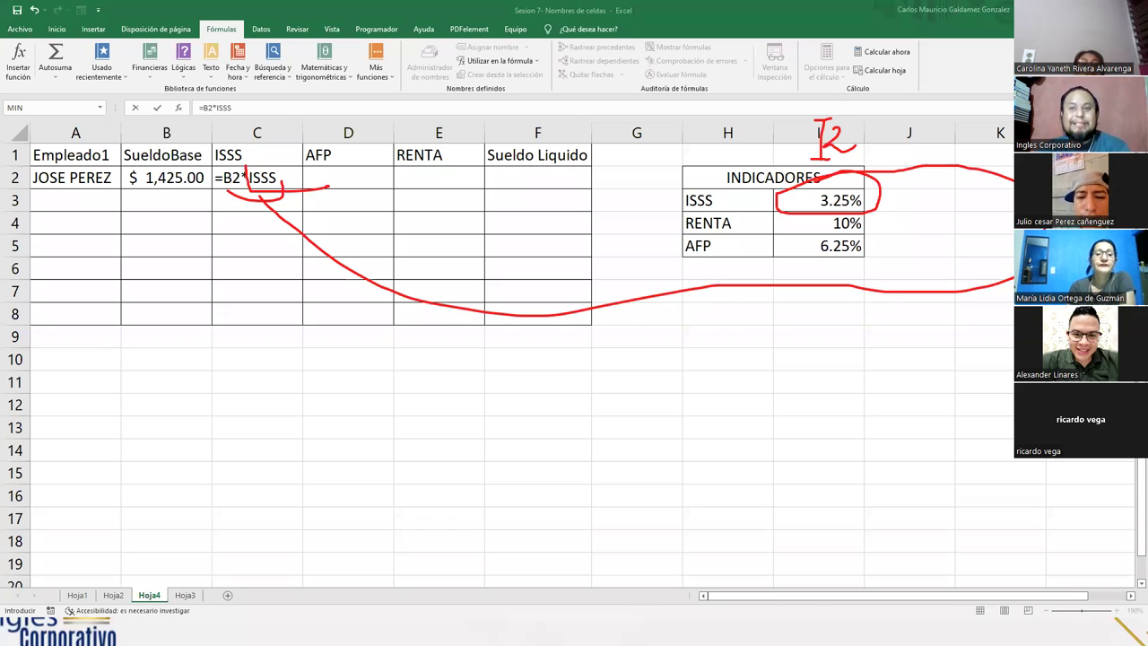
key("Escape")
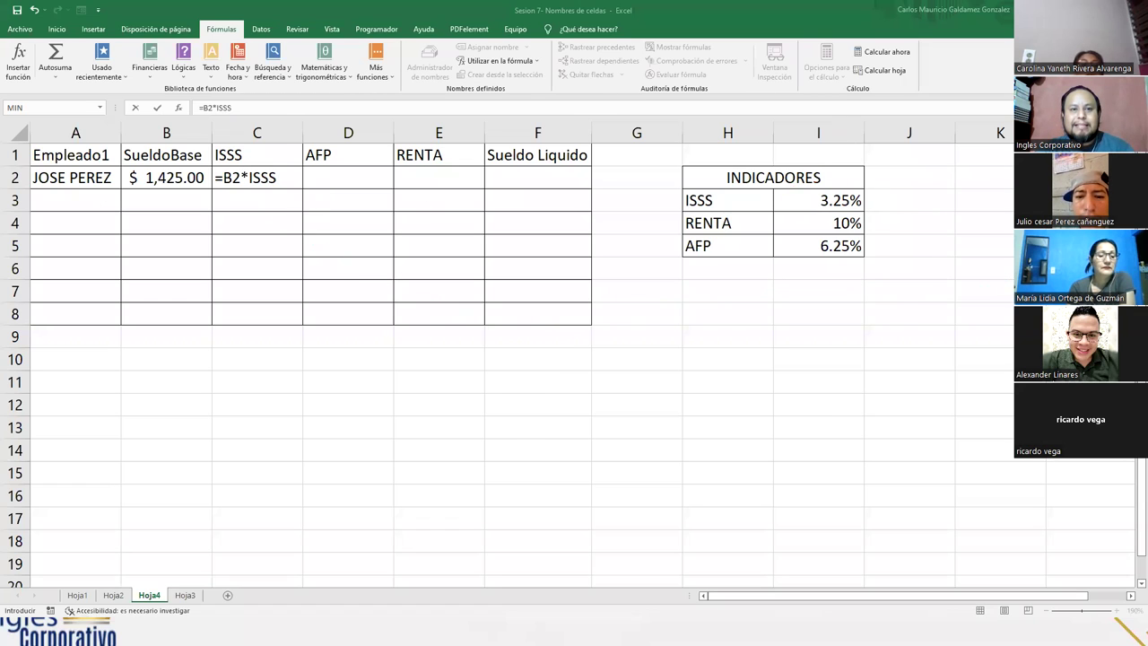
- Commit the C2 formula so it shows the $46.31 ISSS deduction
left_click(294, 180)
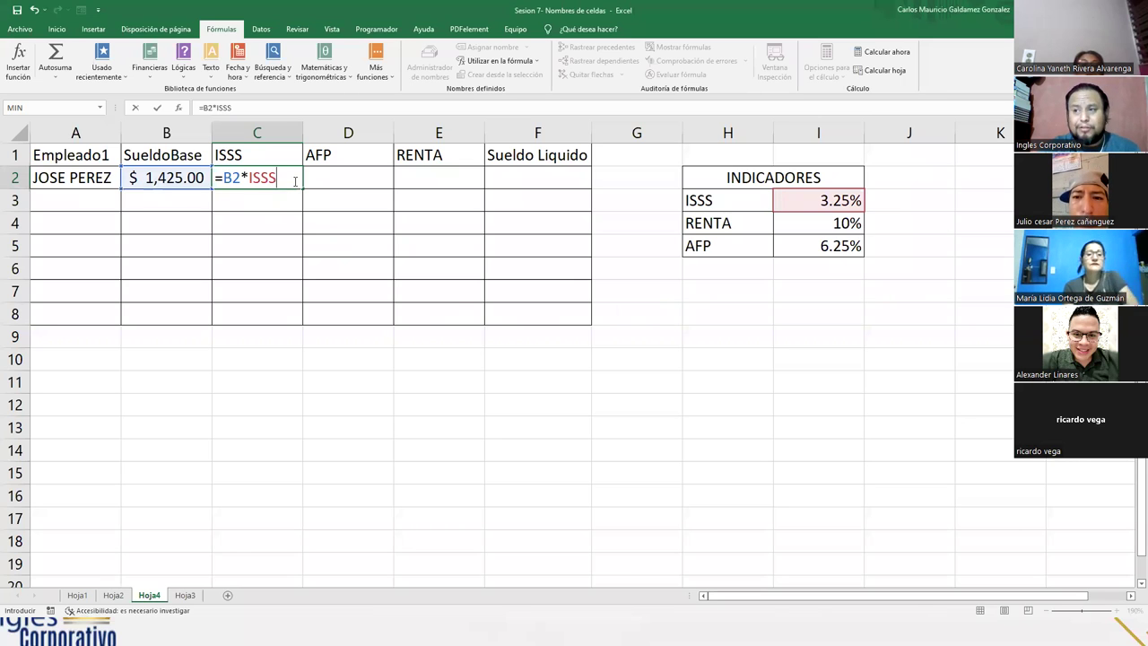
key("Return")
left_click(294, 179)
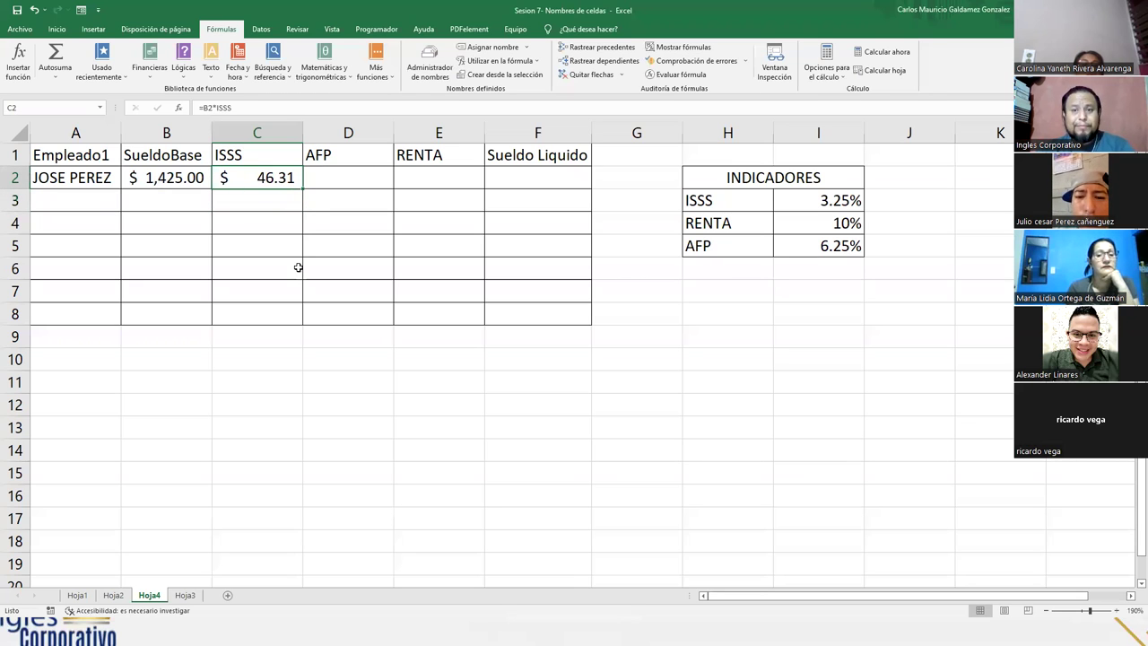
- Enter =B2*AFP in D2, giving the $89.06 AFP deduction
key("Right")
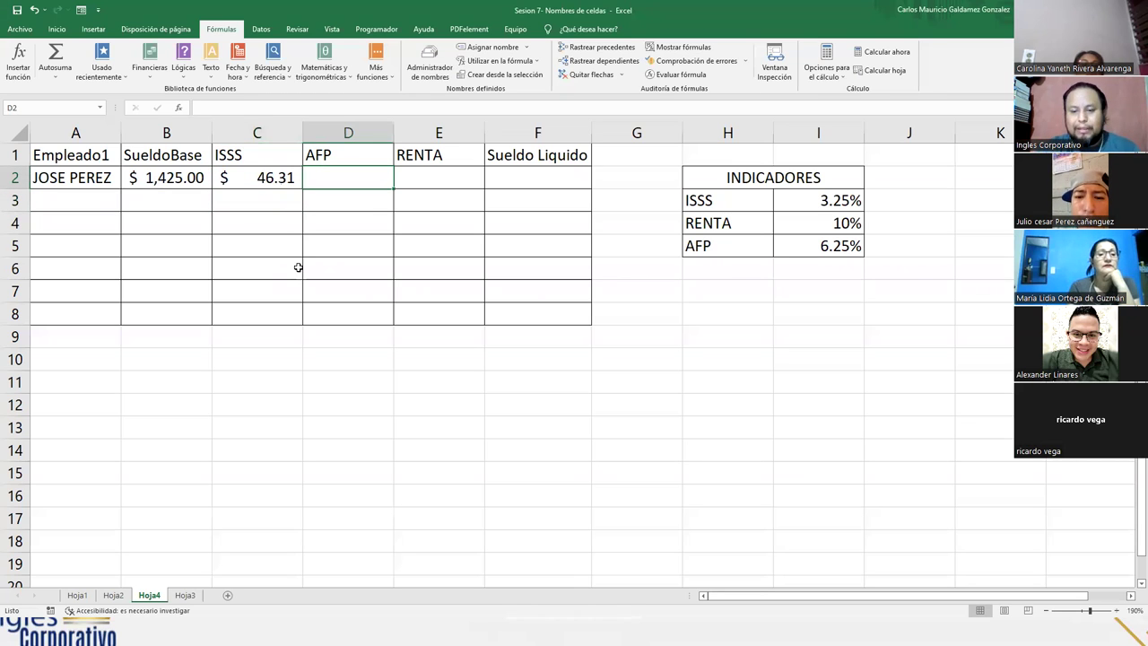
type("=")
key("Left")
key("Left")
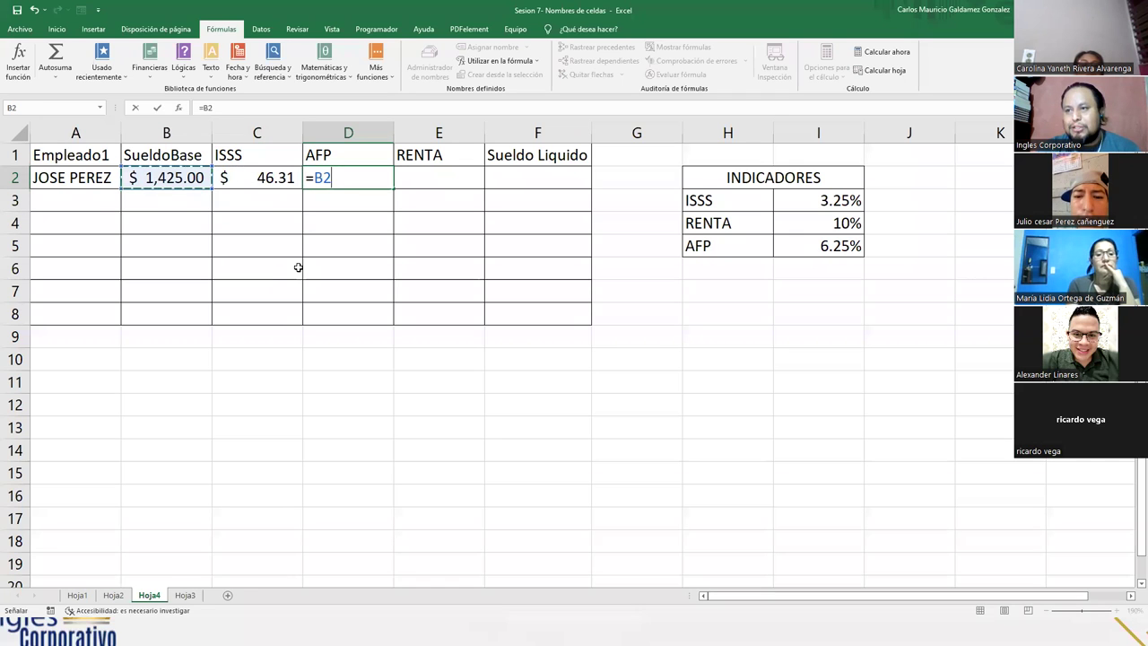
type("*")
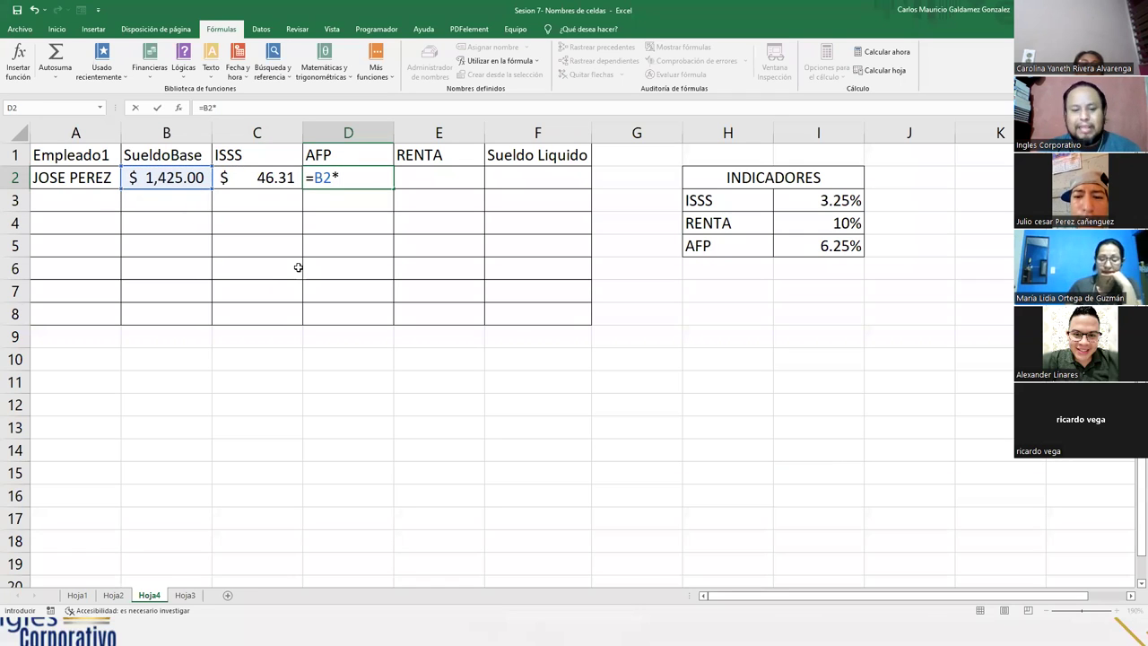
type("AF")
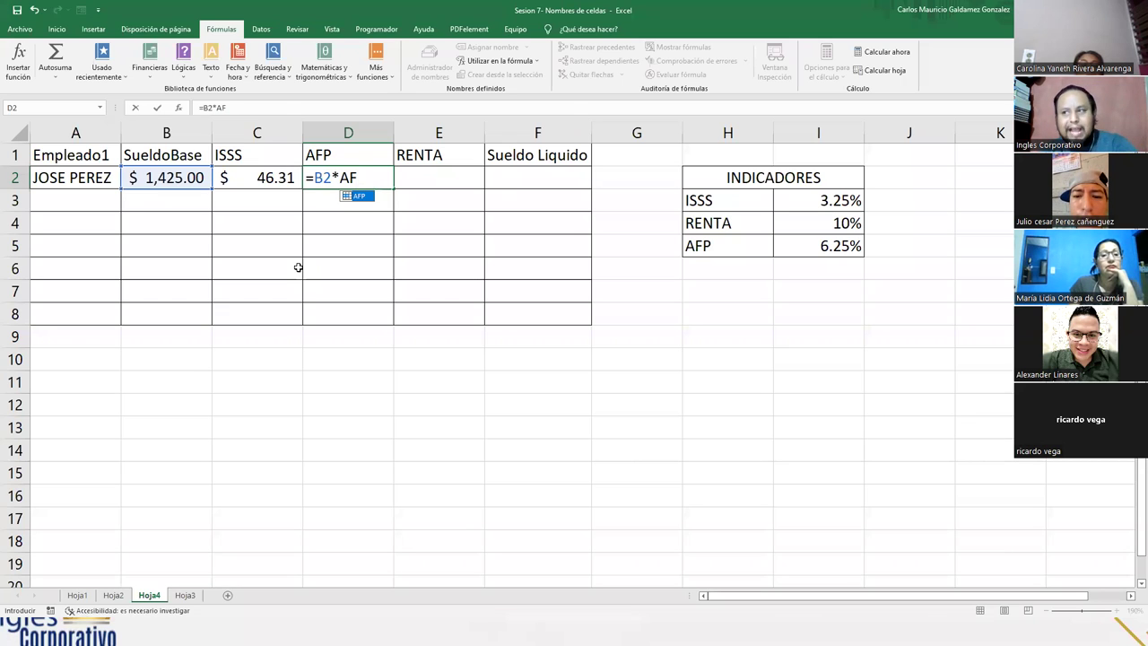
key("Tab")
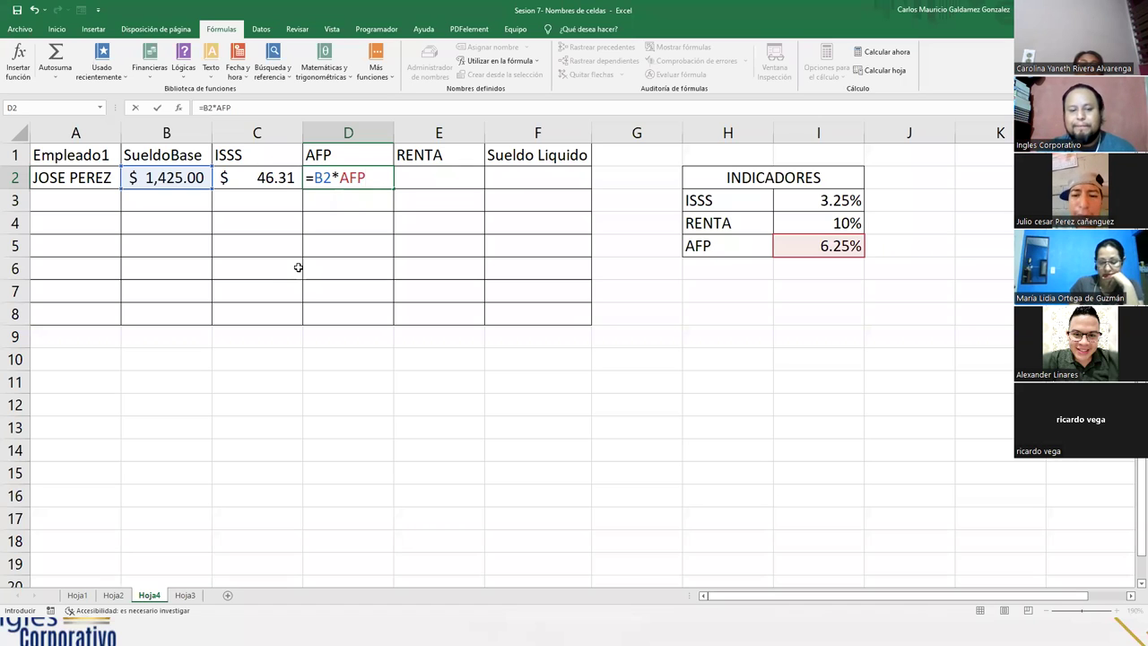
key("Tab")
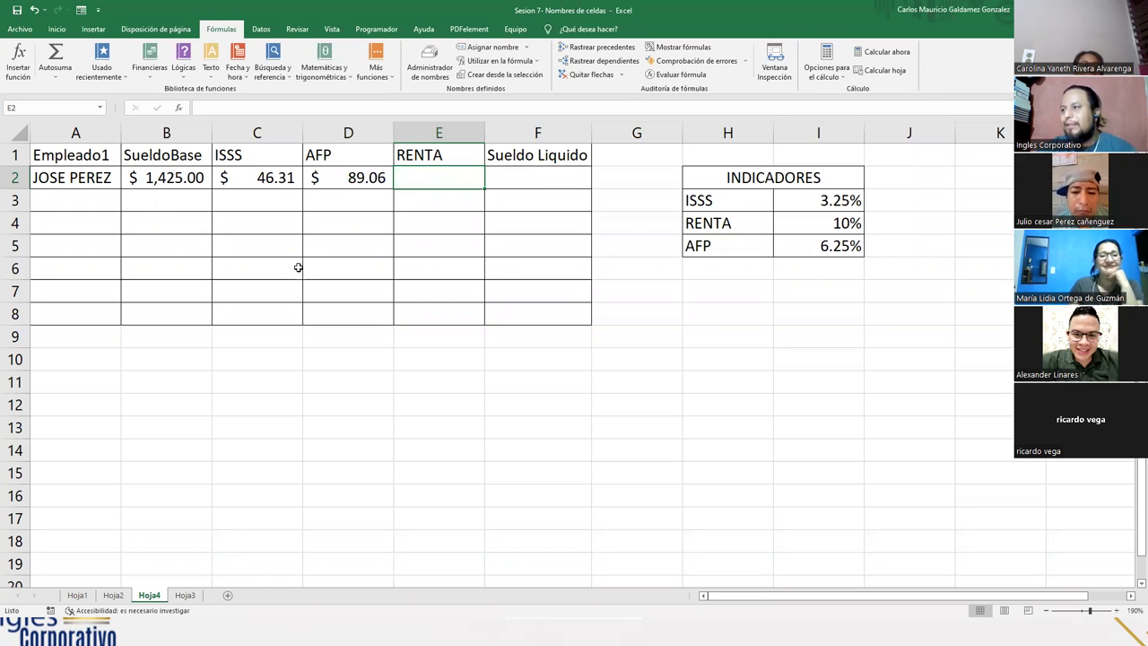
- Enter =B2*RENTA in E2, giving the $142.50 RENTA deduction
type("=")
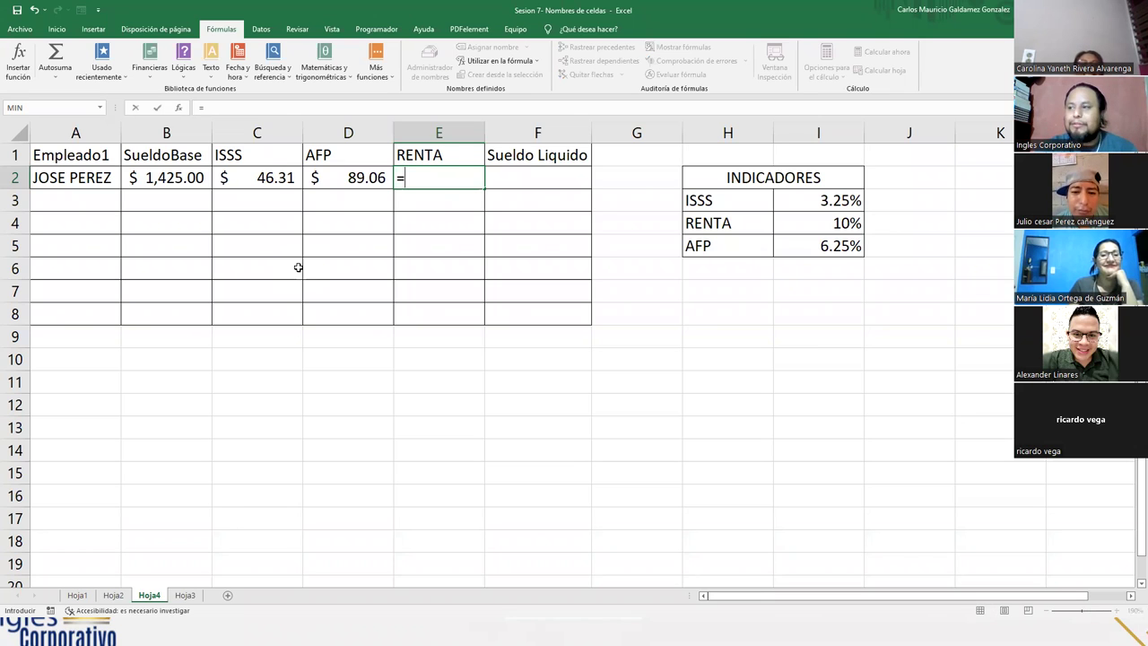
key("Left")
key("Left")
key("Left")
type("*")
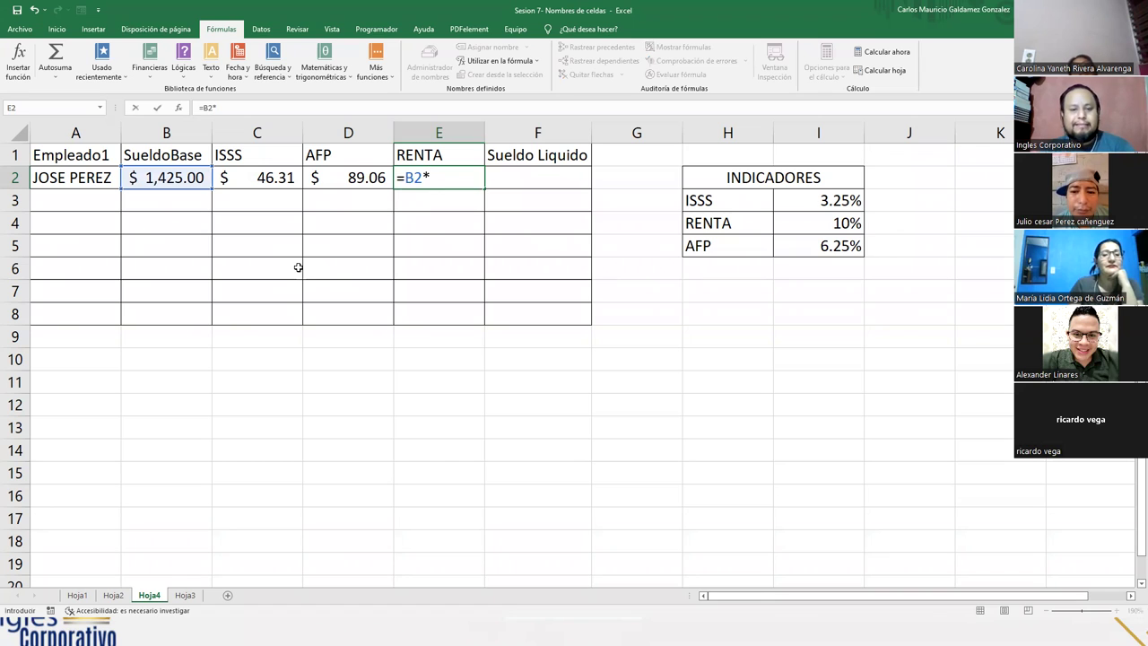
type("RE")
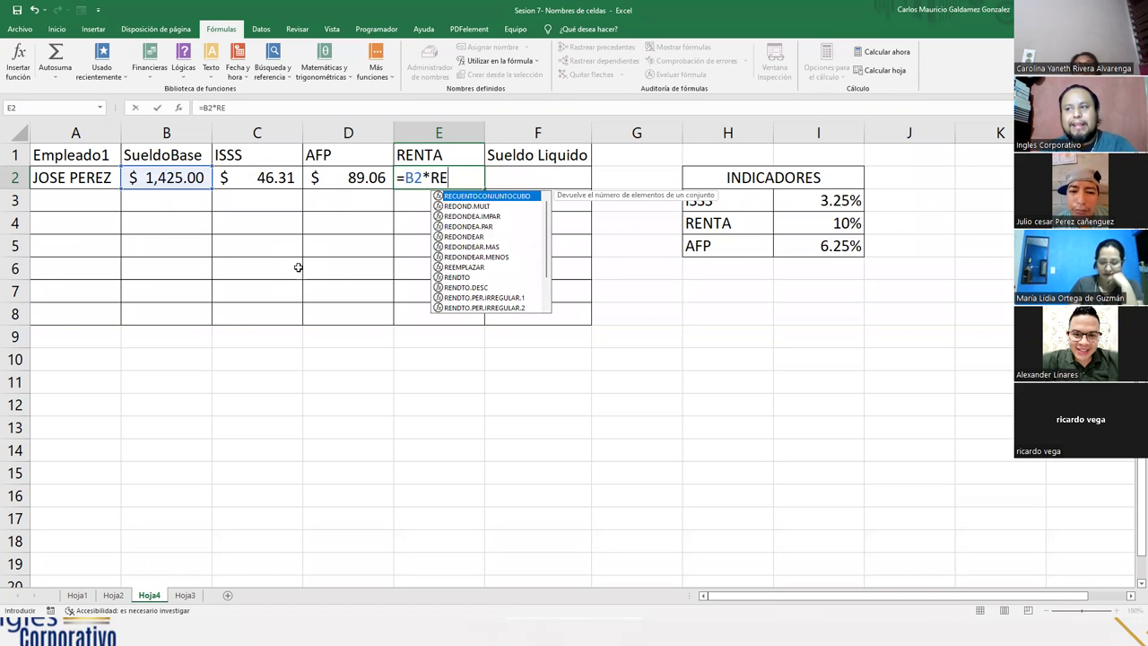
type("N")
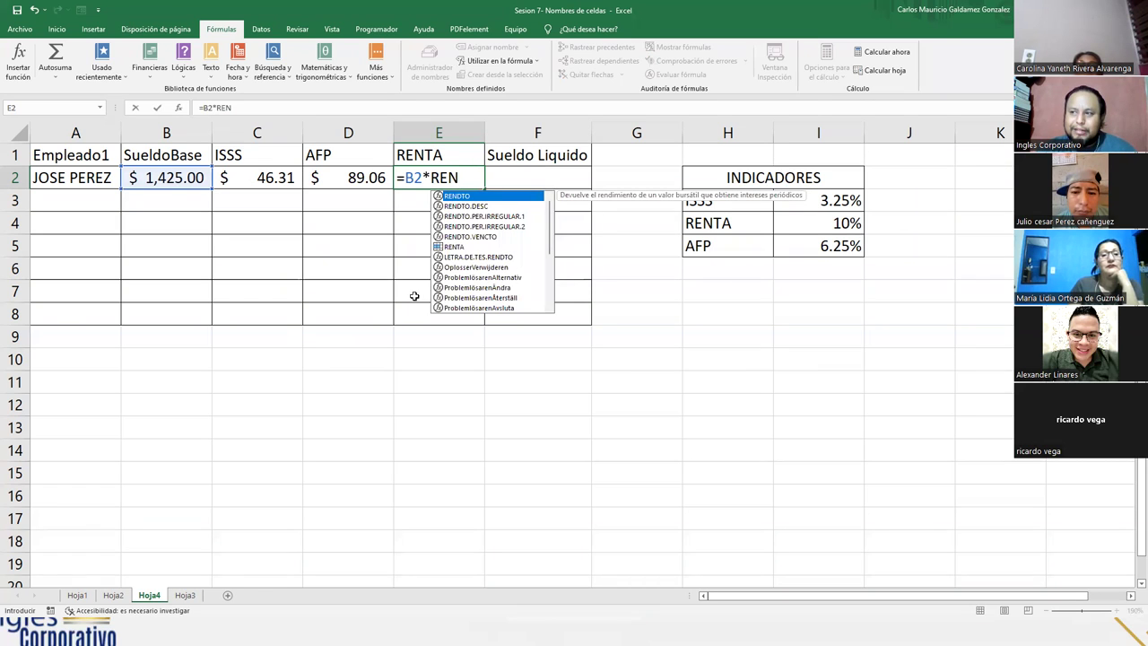
left_click(462, 247)
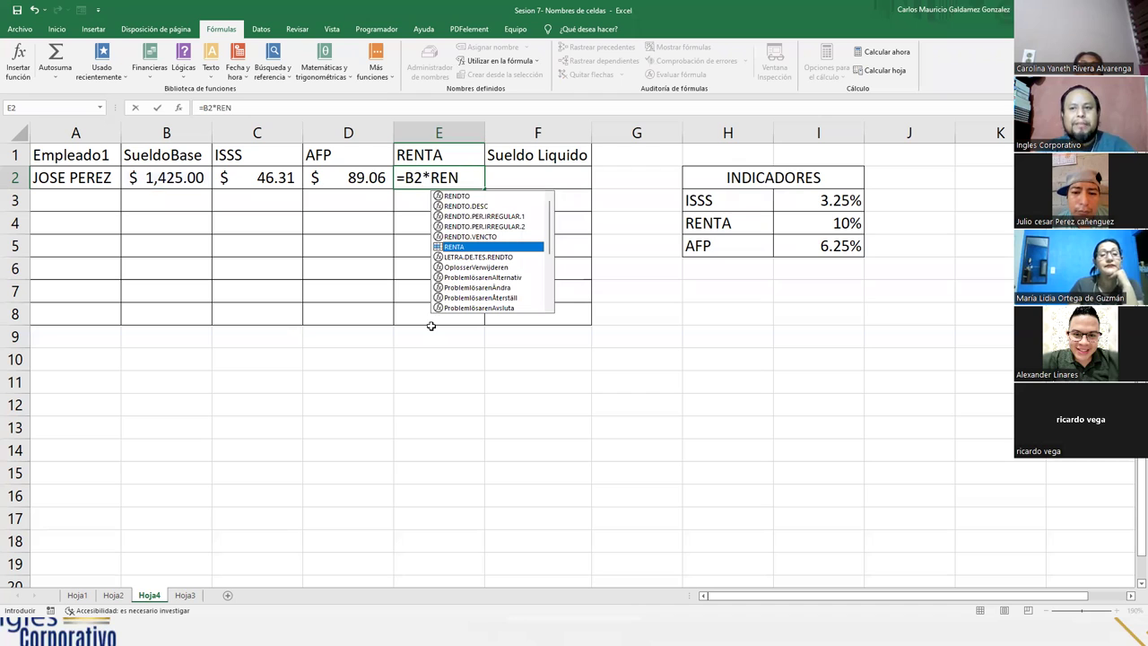
key("Tab")
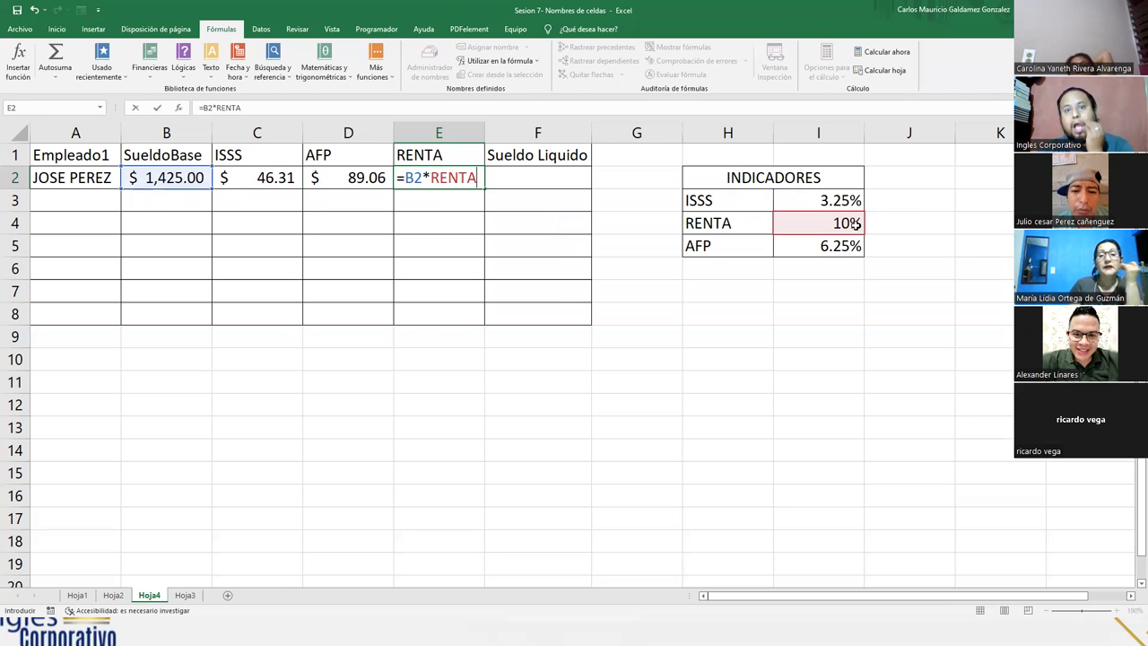
key("Return")
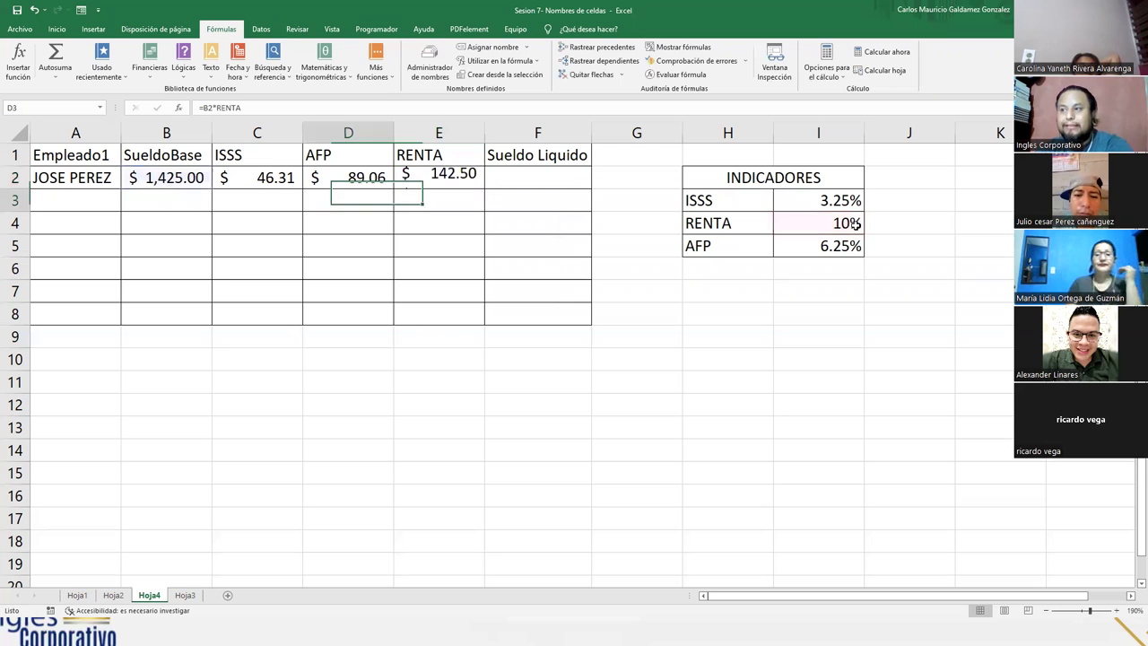
left_click(797, 201)
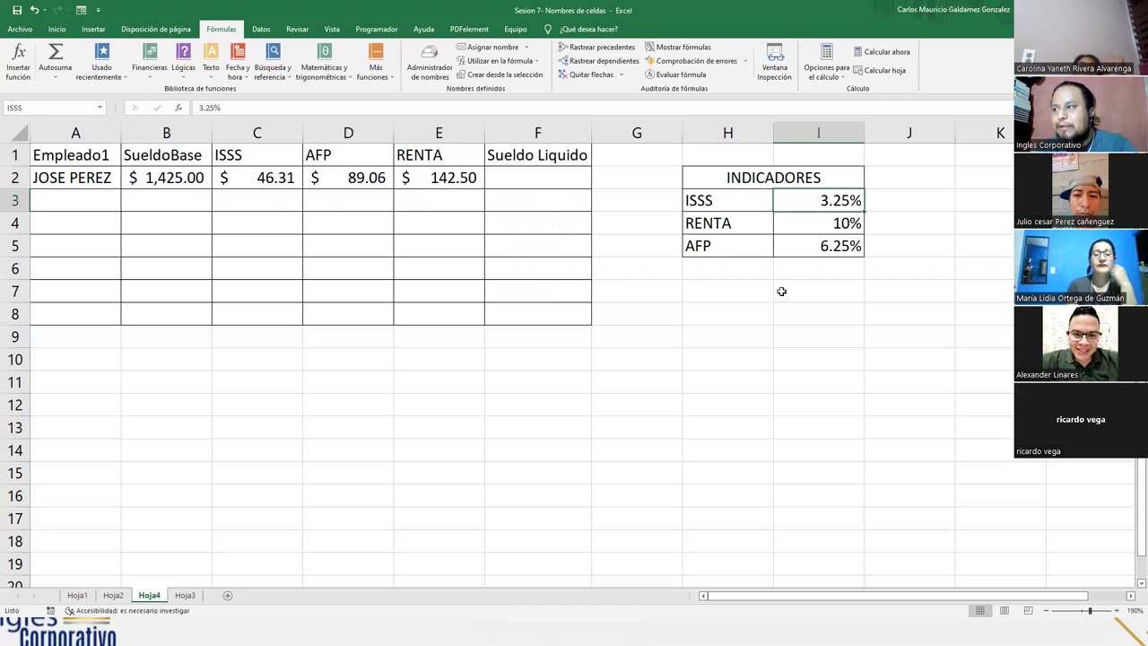
- Change the ISSS rate to 3.00% and the AFP rate to 7.25% in the rates table
type("3")
key("Return")
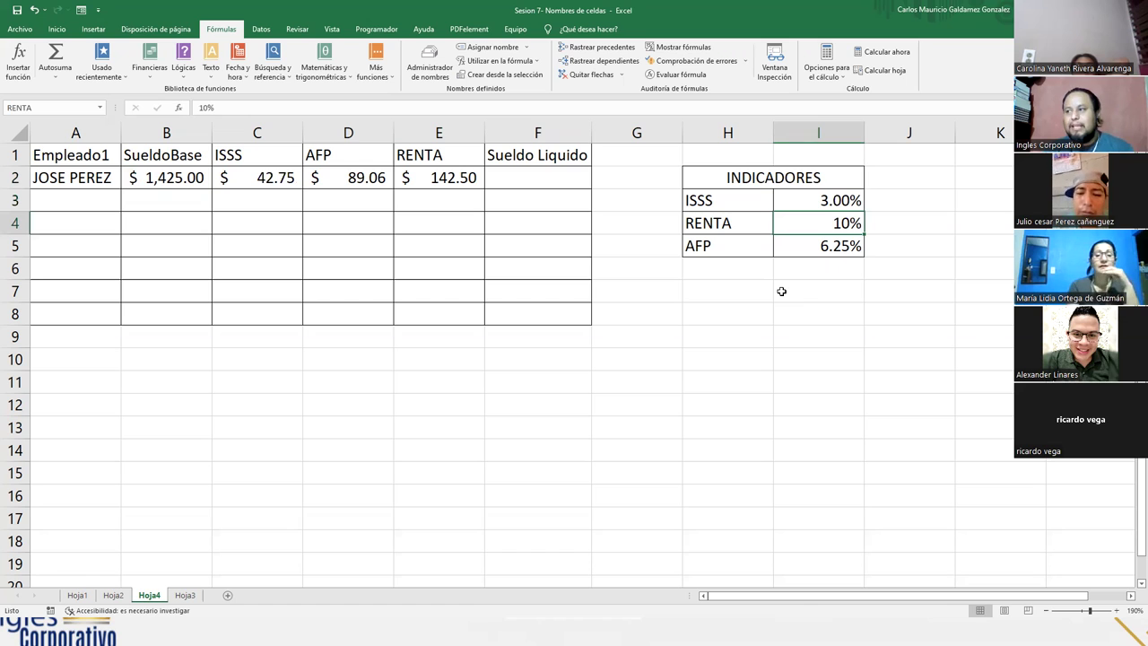
key("Return")
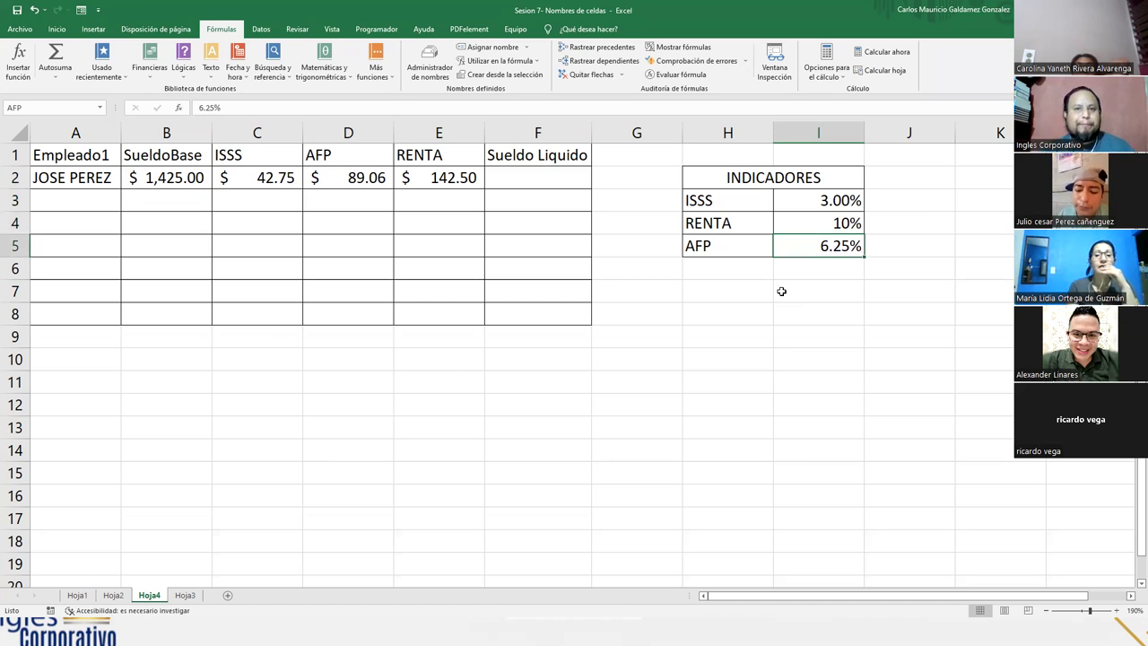
type("7.25")
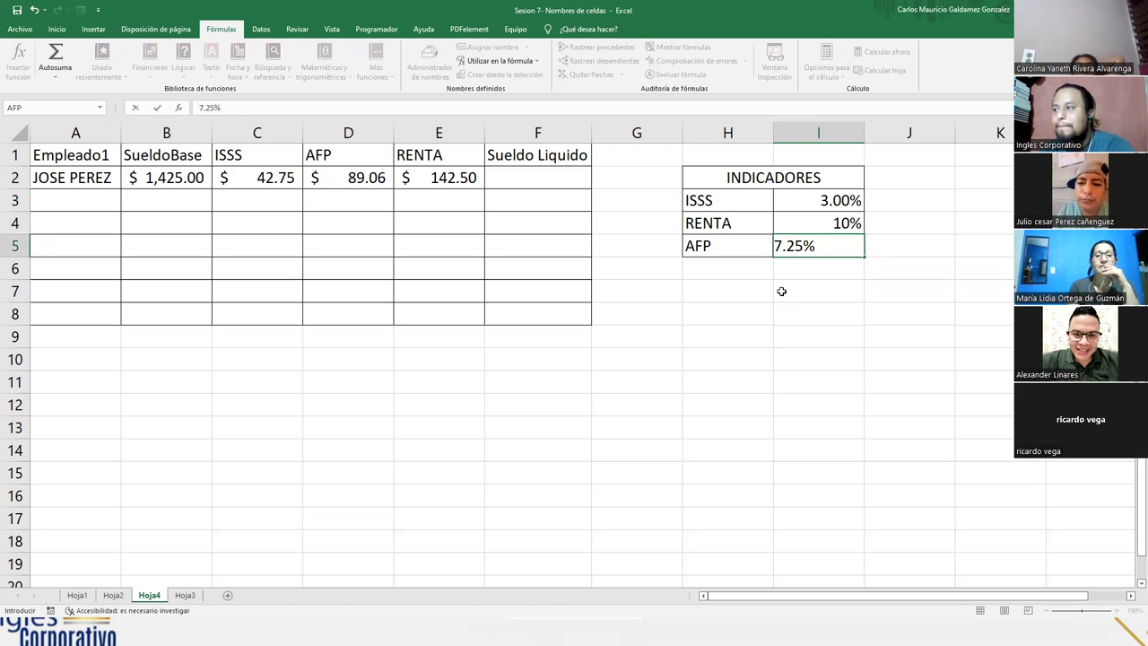
key("Return")
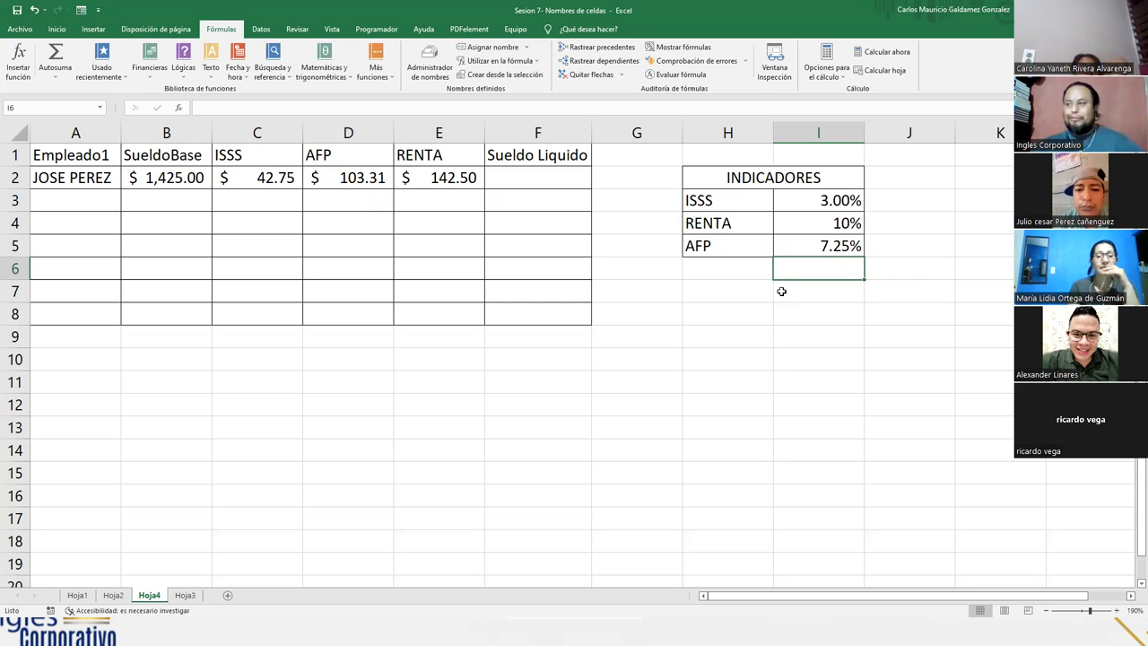
- Select the ISSS, AFP and RENTA deduction amounts in C2:E2
left_click_drag(807, 205, 798, 247)
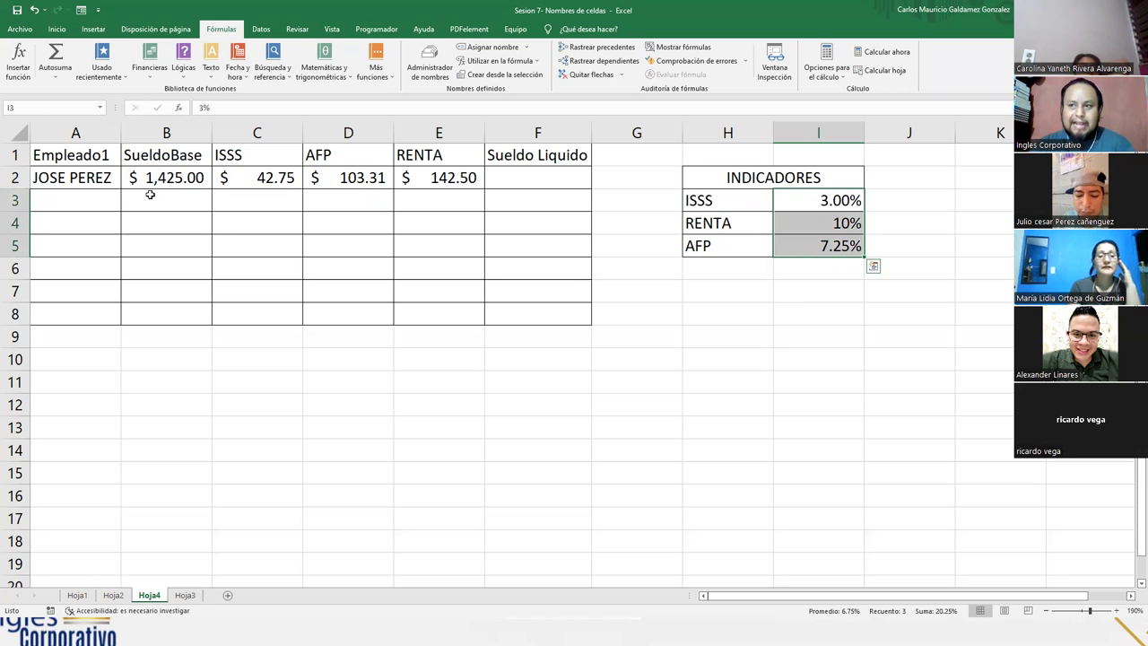
left_click(41, 175)
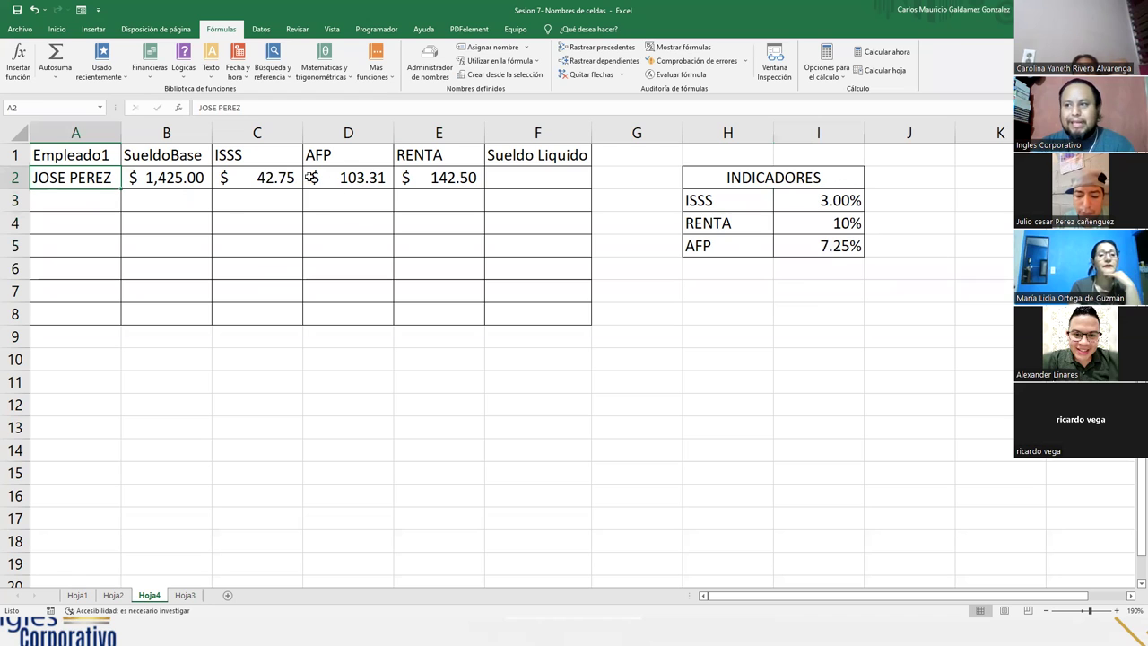
left_click_drag(244, 177, 406, 177)
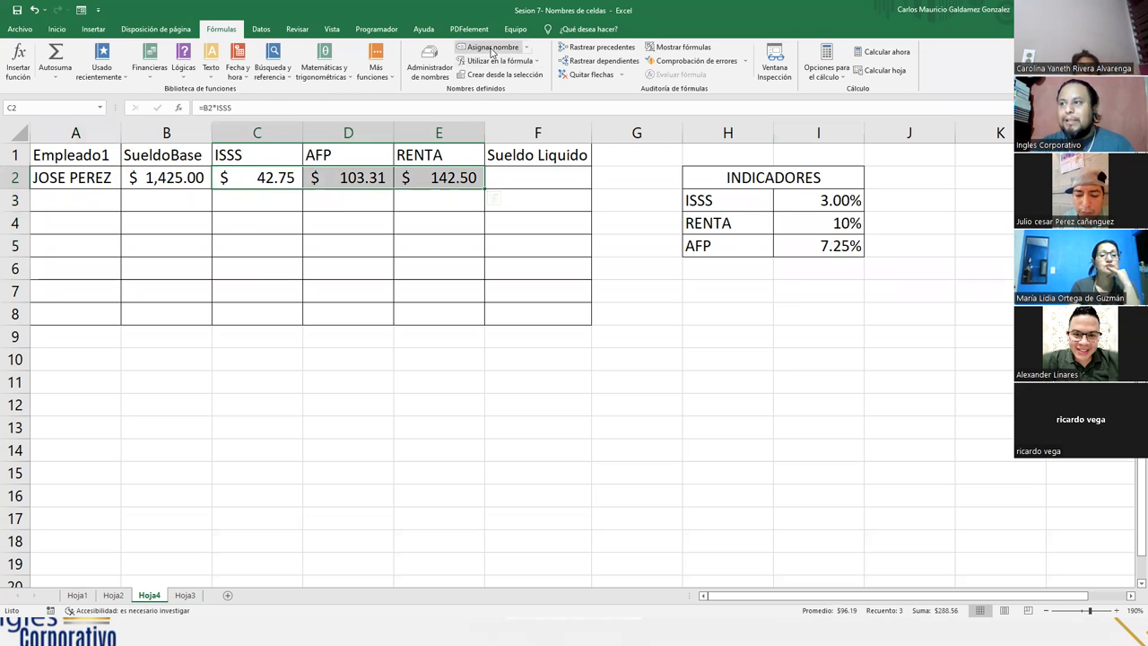
- Name C2:E2 DESC_EMP1 with the comment 'Descuento del Empleado 1', then reselect the range
left_click(491, 48)
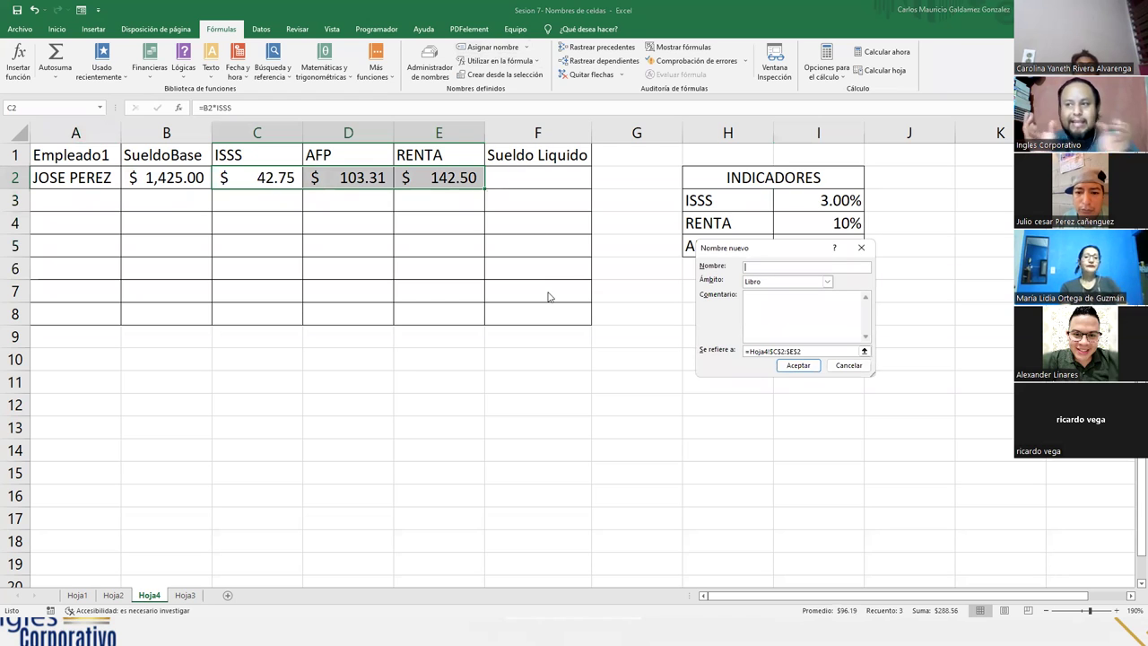
type("DE")
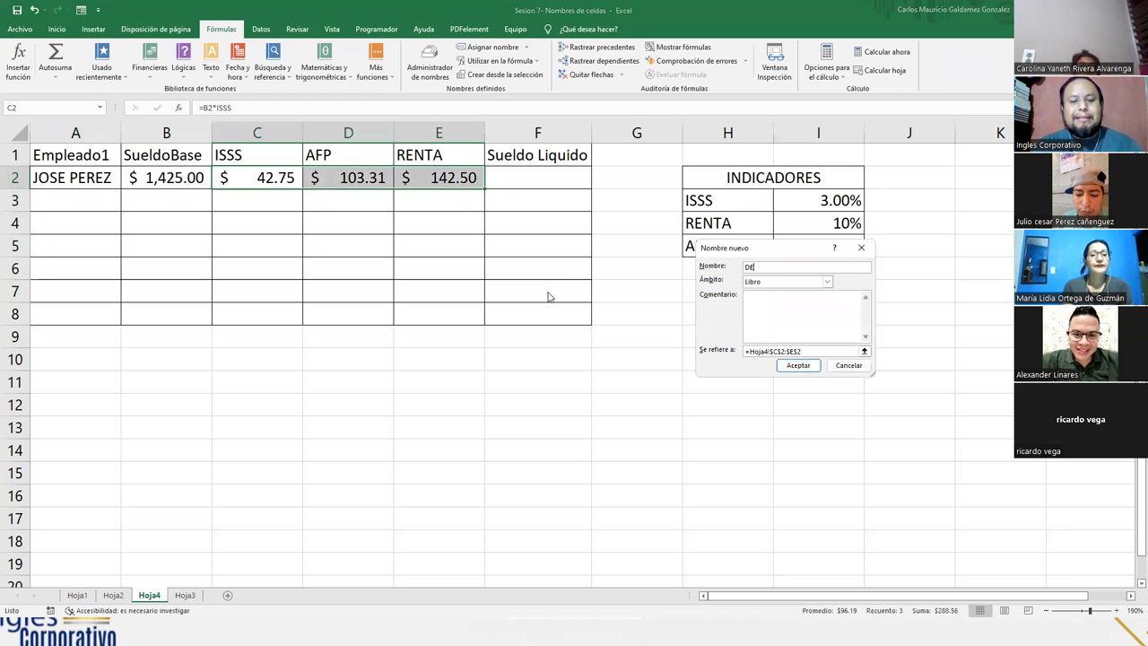
type("SC")
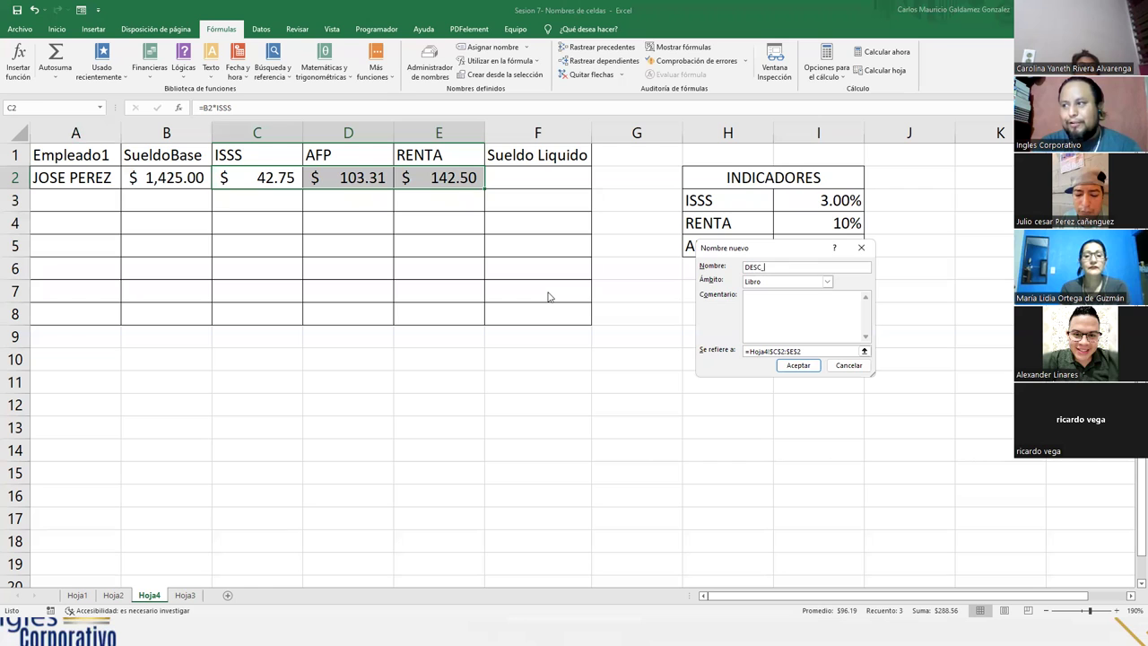
type("_EMP1")
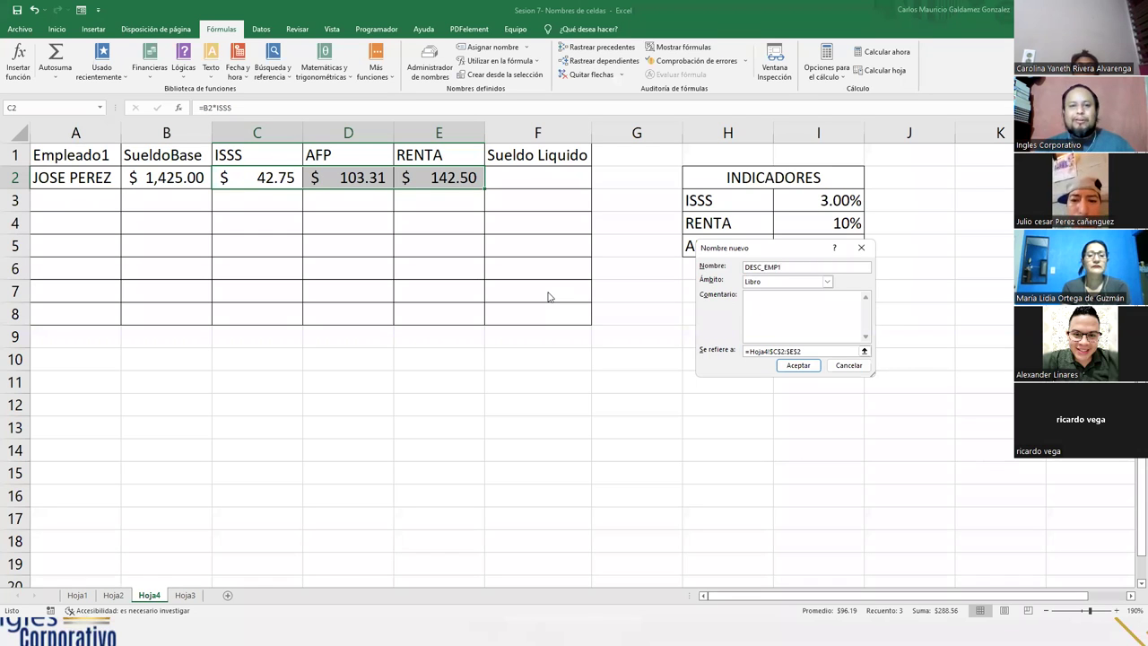
left_click(774, 311)
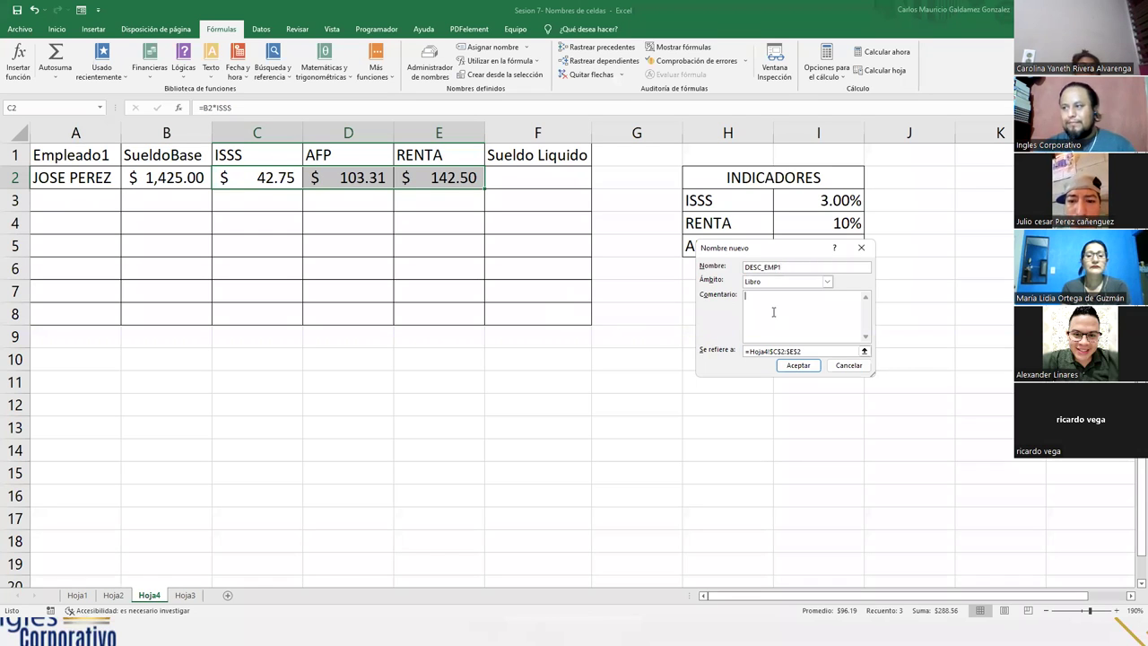
type("Descuencp")
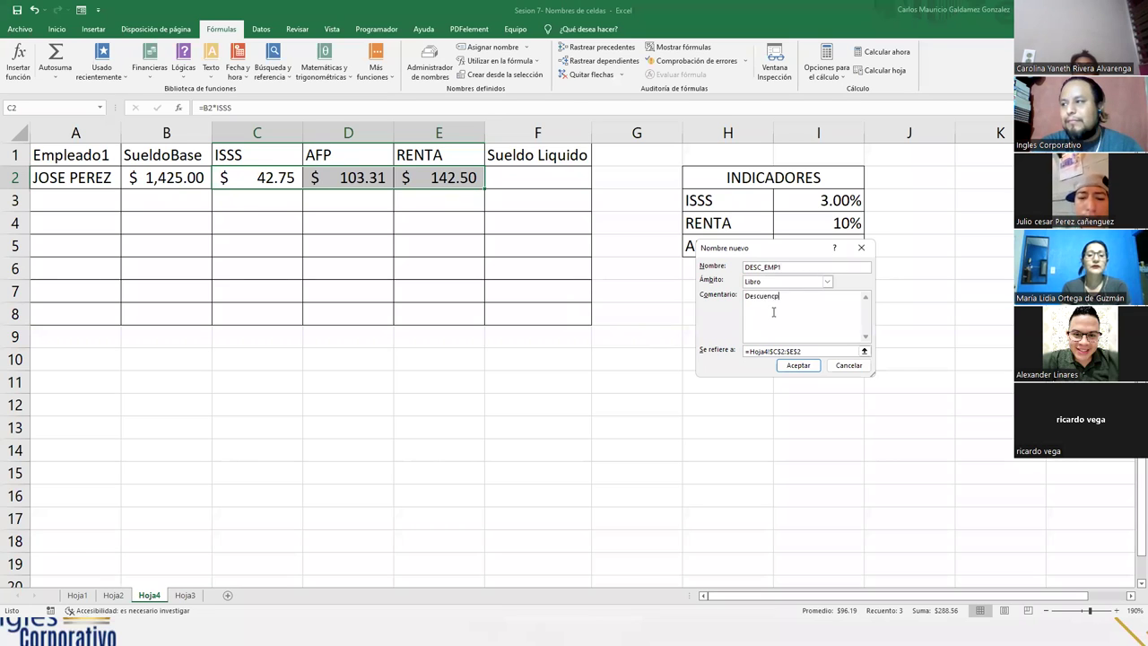
key("BackSpace")
key("BackSpace")
type("to del Empleado 1")
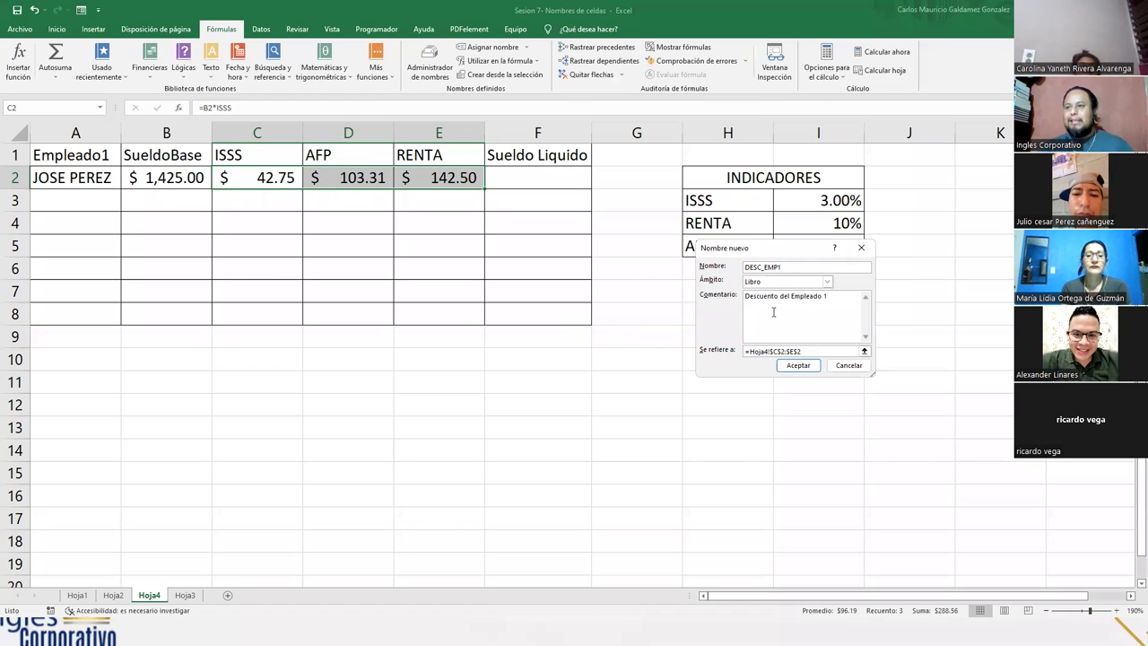
left_click(798, 366)
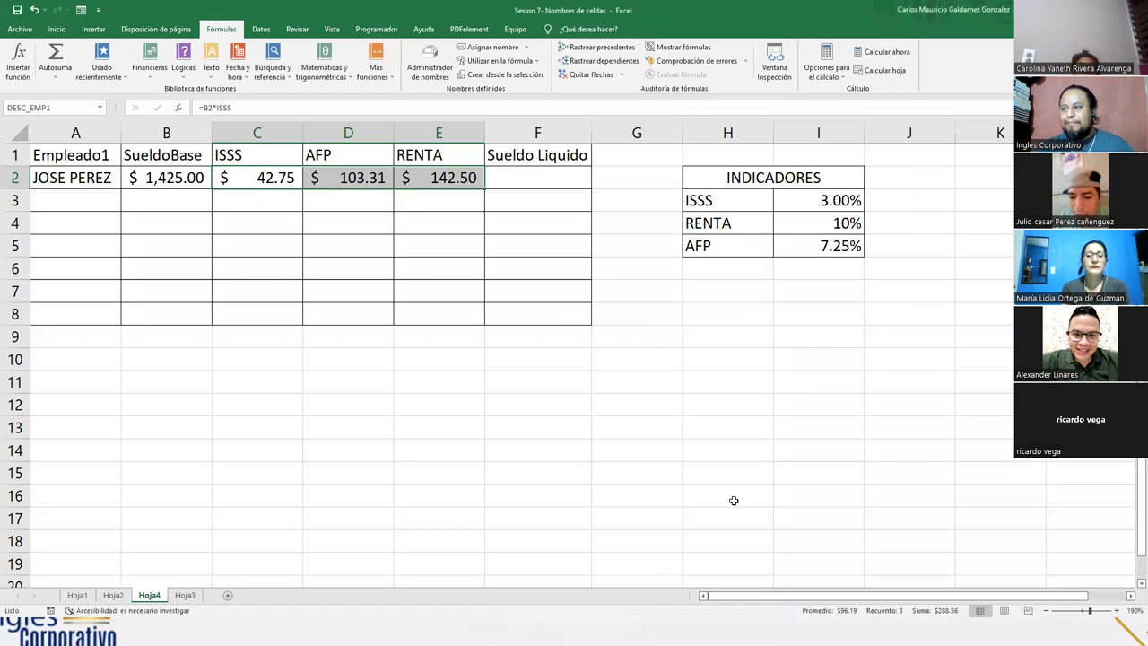
left_click_drag(296, 180, 416, 180)
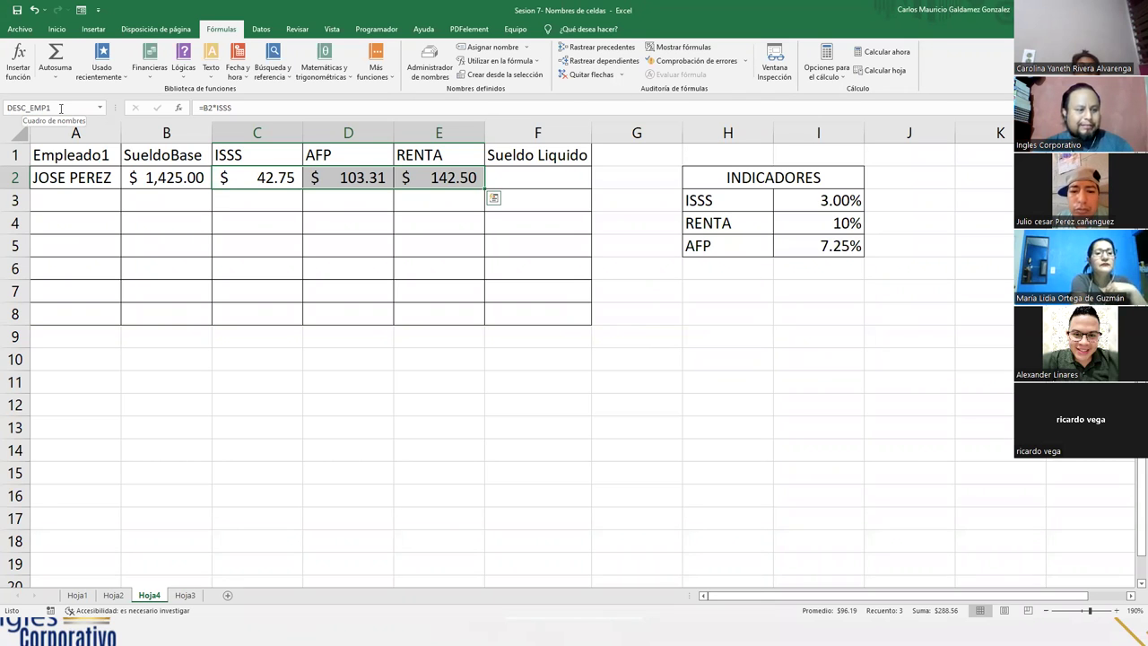
- Enter =B2-(SUMA(DESC_EMP1)) in F2, giving a net salary of $1,136.44, and check it
left_click(504, 183)
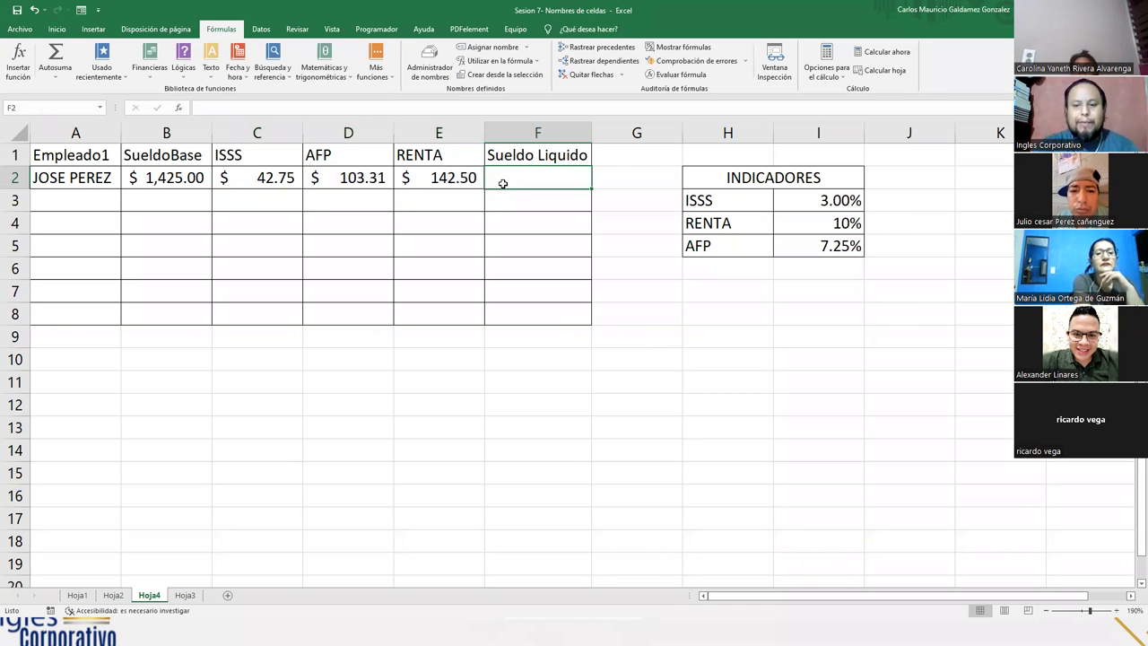
type("=")
key("Left")
key("Left")
key("Left")
key("Left")
type("-")
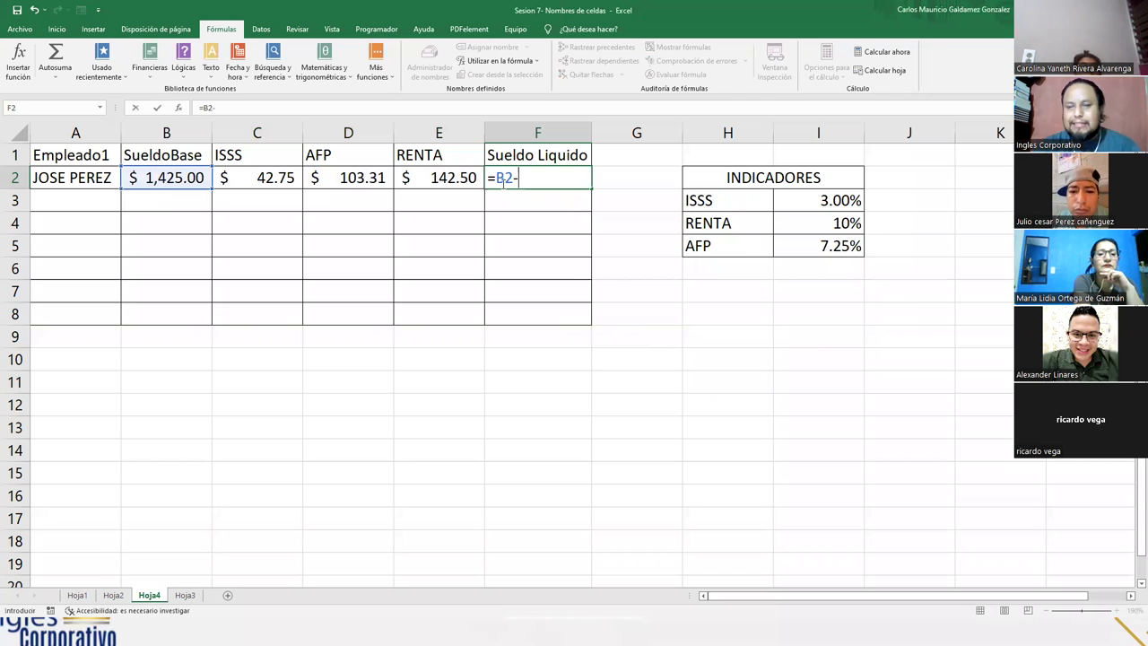
type("(")
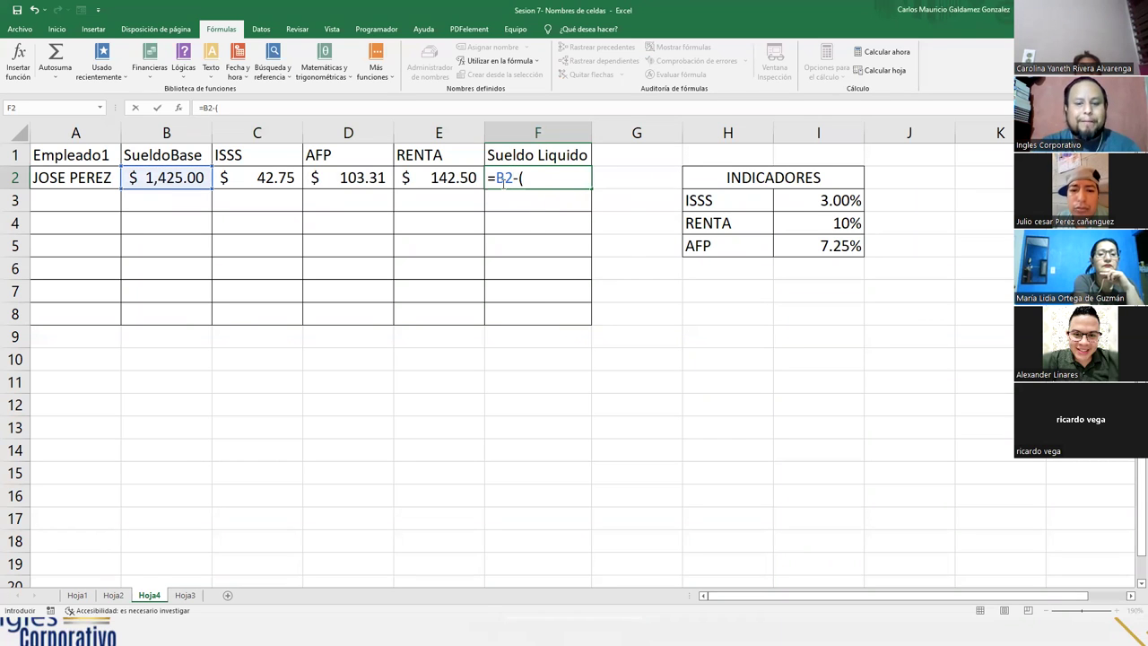
type("suma")
key("Tab")
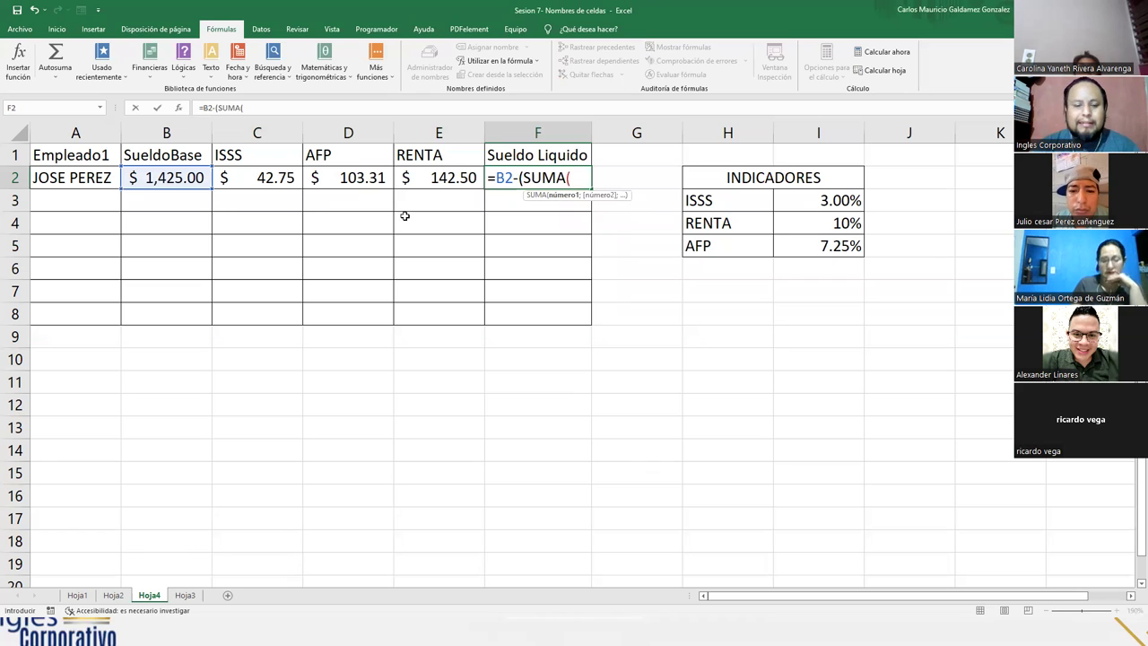
type("DES")
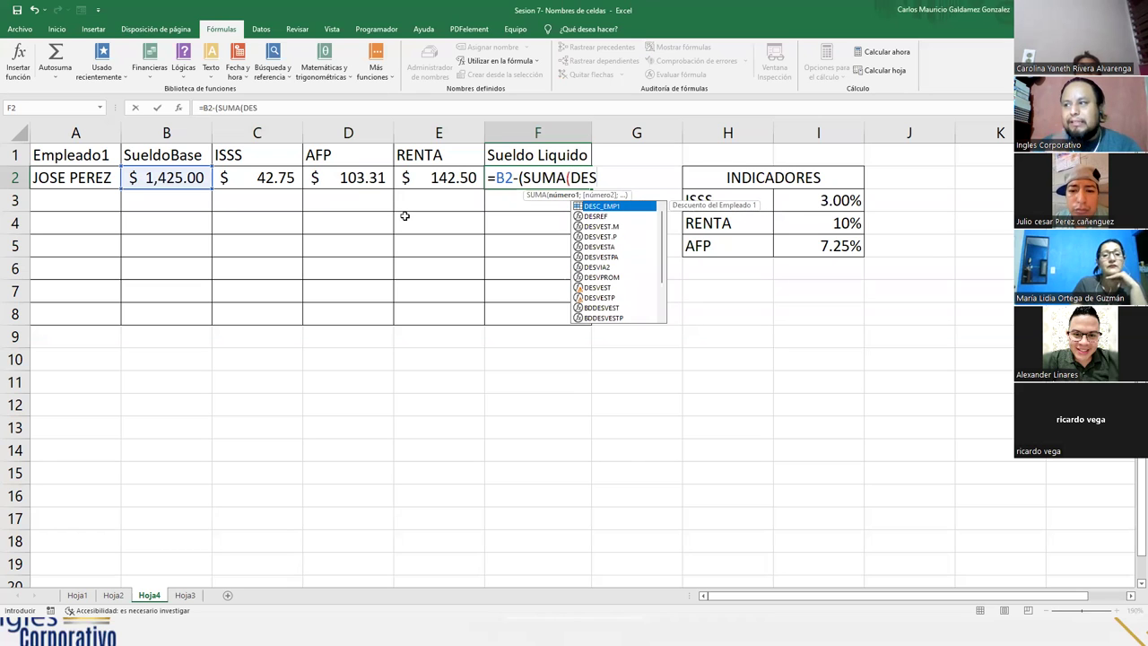
key("Tab")
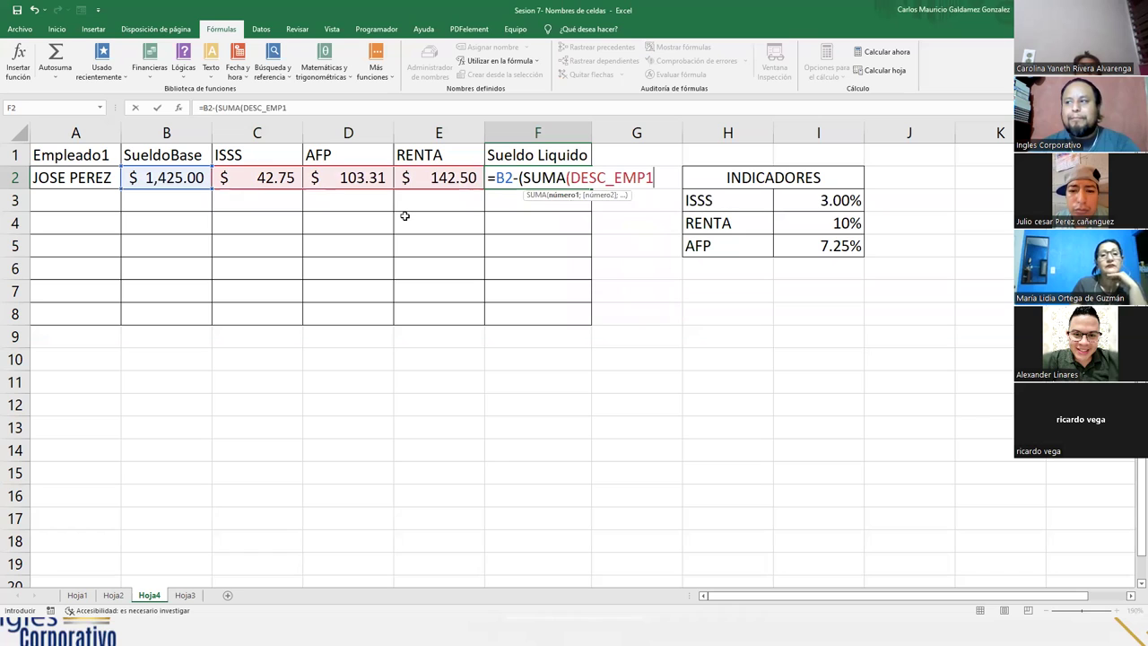
type("))")
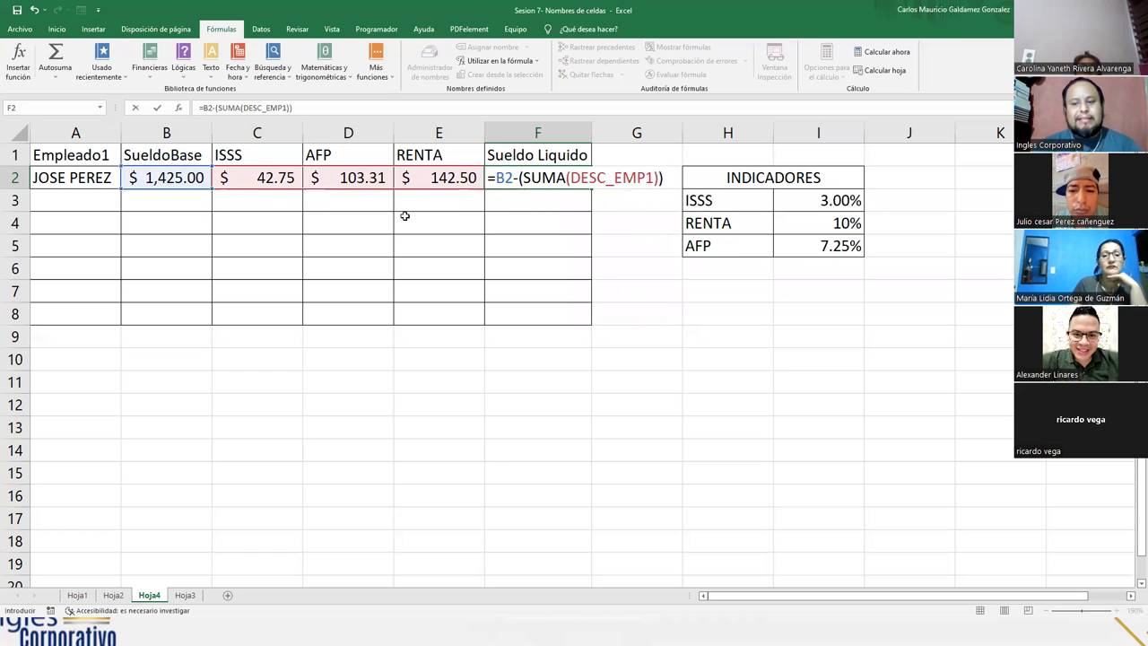
key("Return")
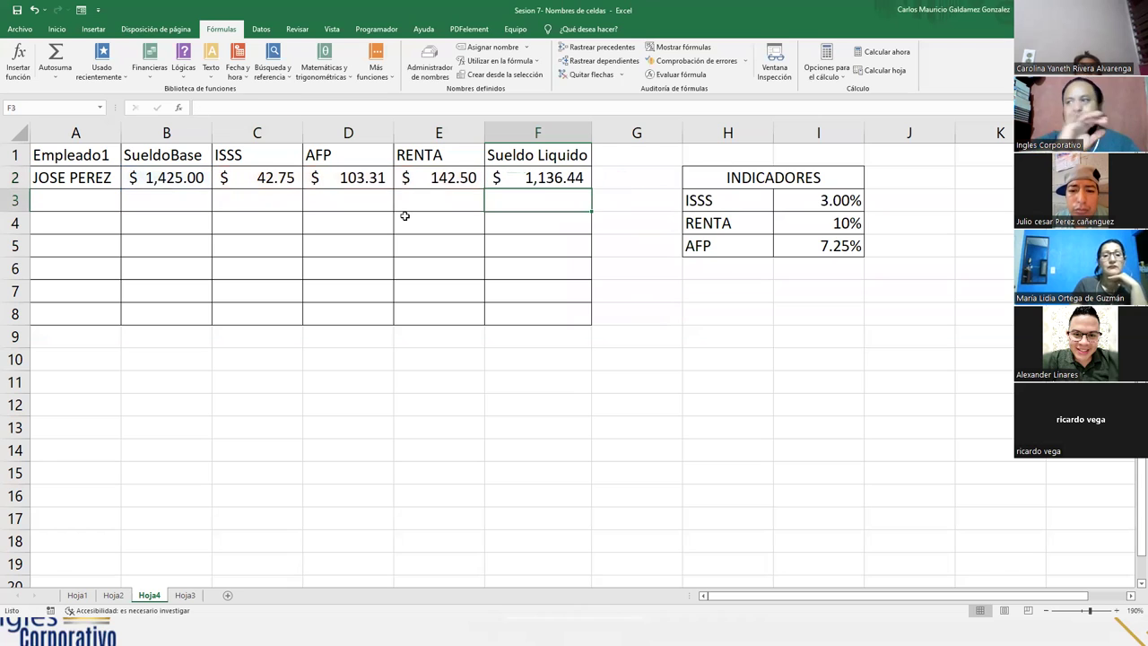
left_click(507, 175)
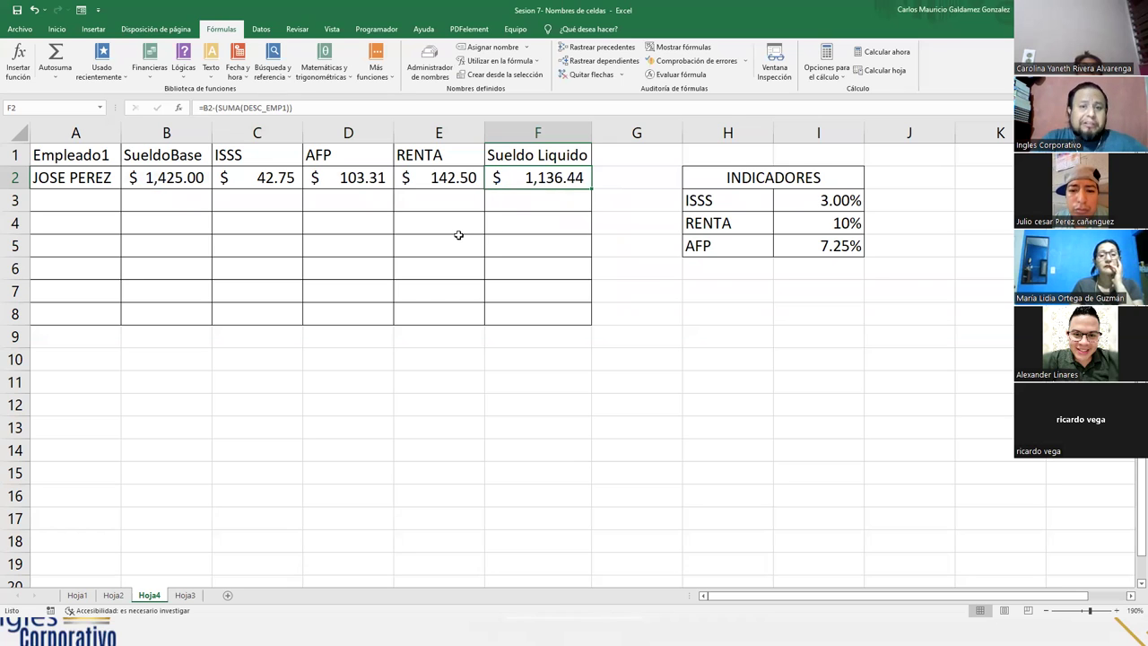
left_click(332, 224)
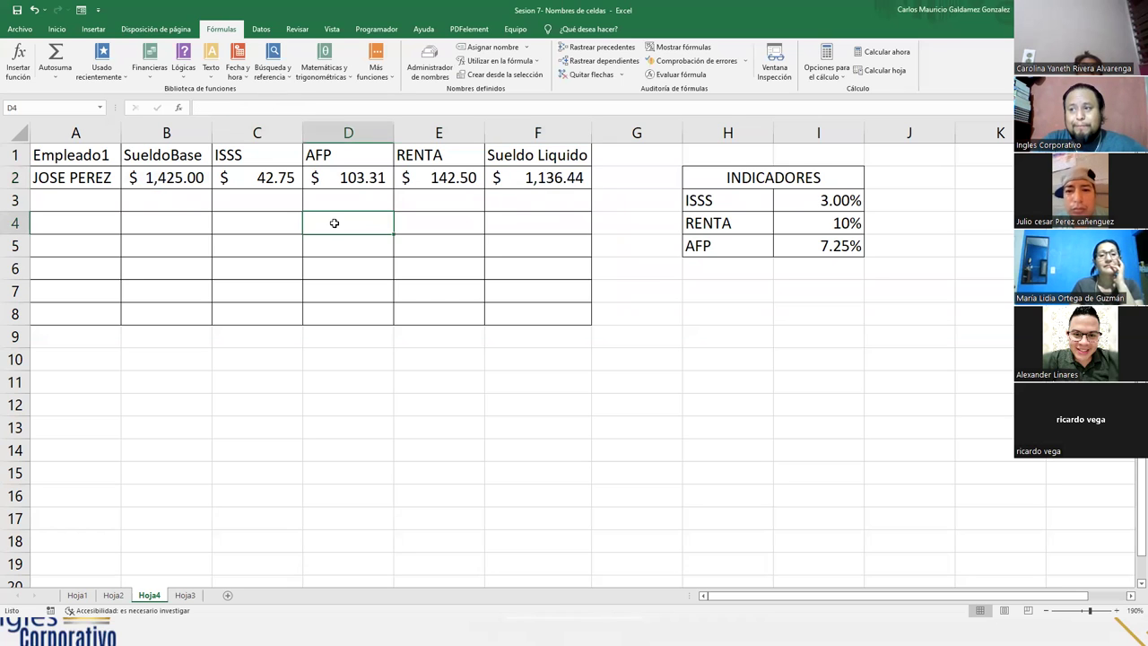
left_click(359, 197)
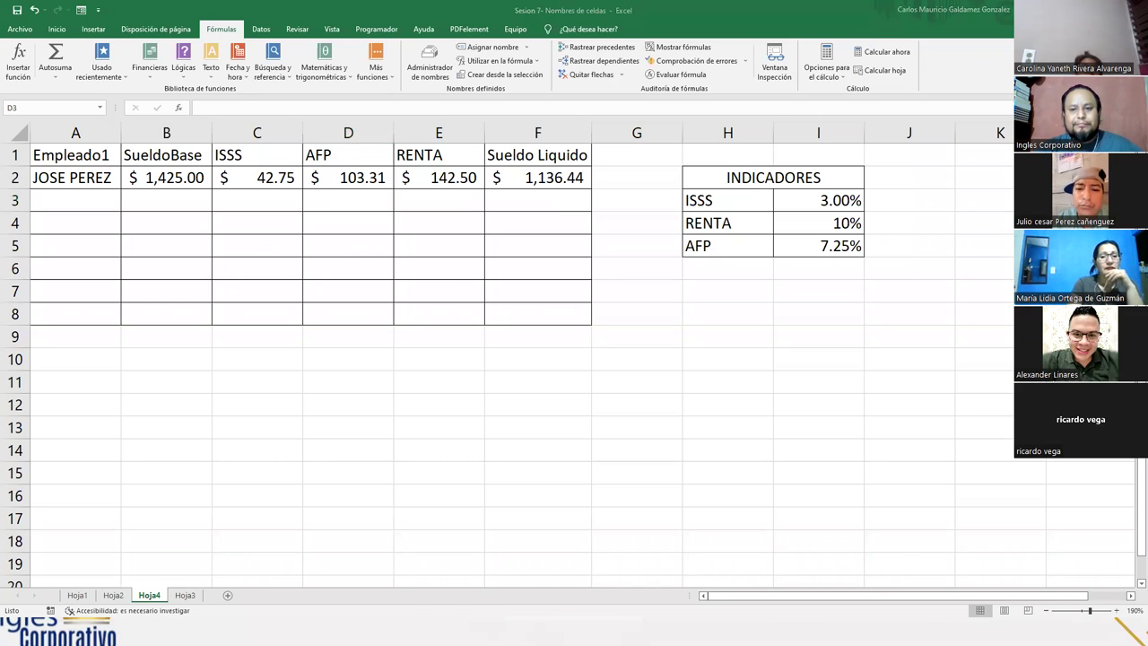
- Hide Notepad and select the Hoja3 monthly expense amounts B3:G9
key("alt+Tab")
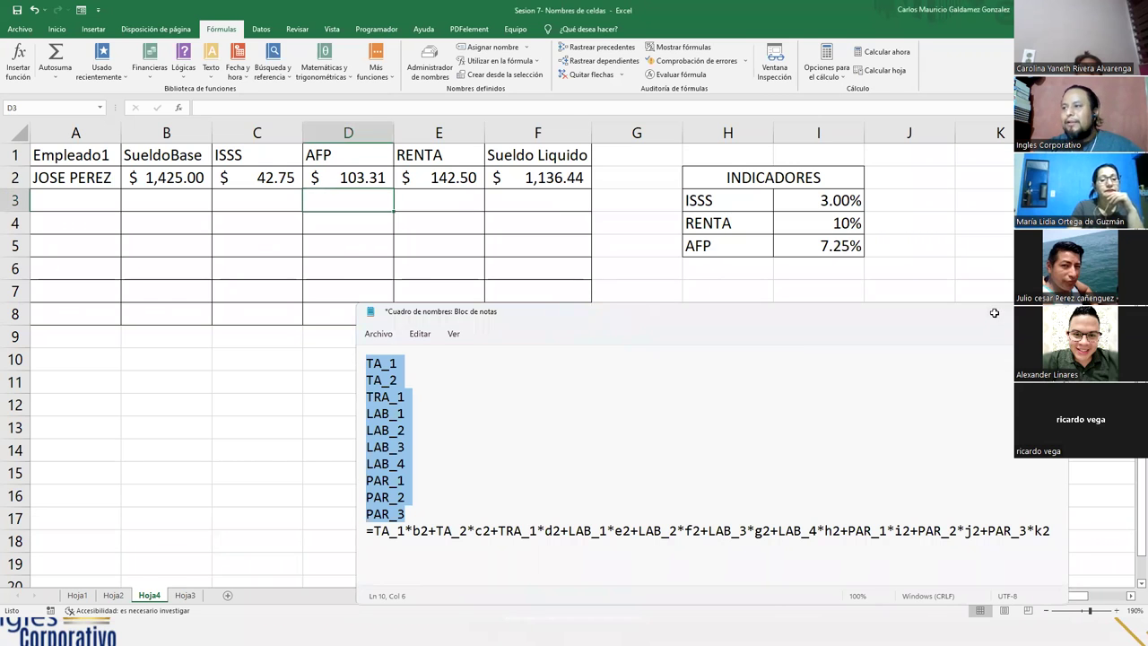
left_click(994, 312)
left_click(185, 595)
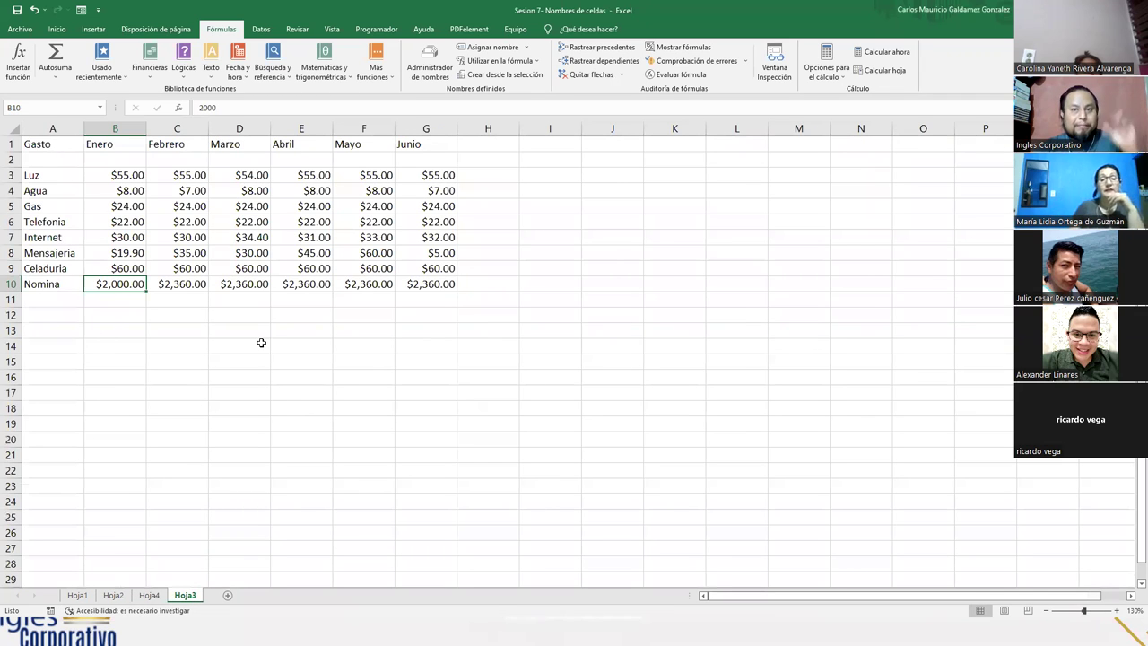
left_click(330, 175)
left_click_drag(65, 146, 452, 285)
left_click_drag(121, 175, 431, 274)
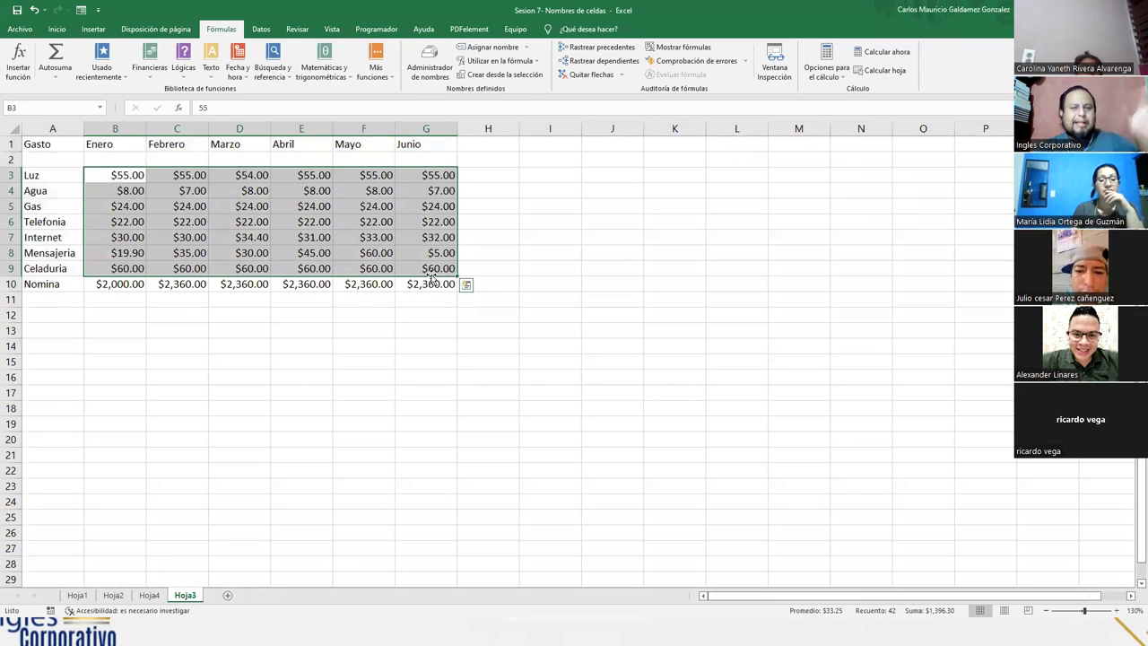
- Move through Hoja4 and Hoja2 to the Hoja1 statistics sheet
left_click(142, 595)
left_click(113, 596)
left_click(77, 596)
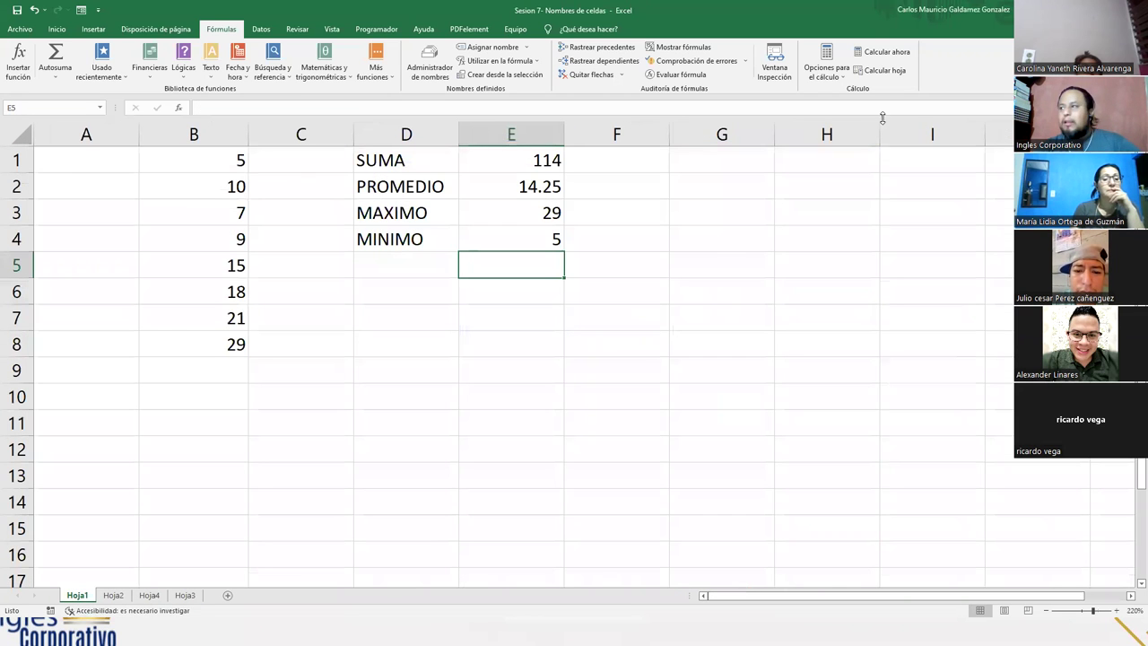